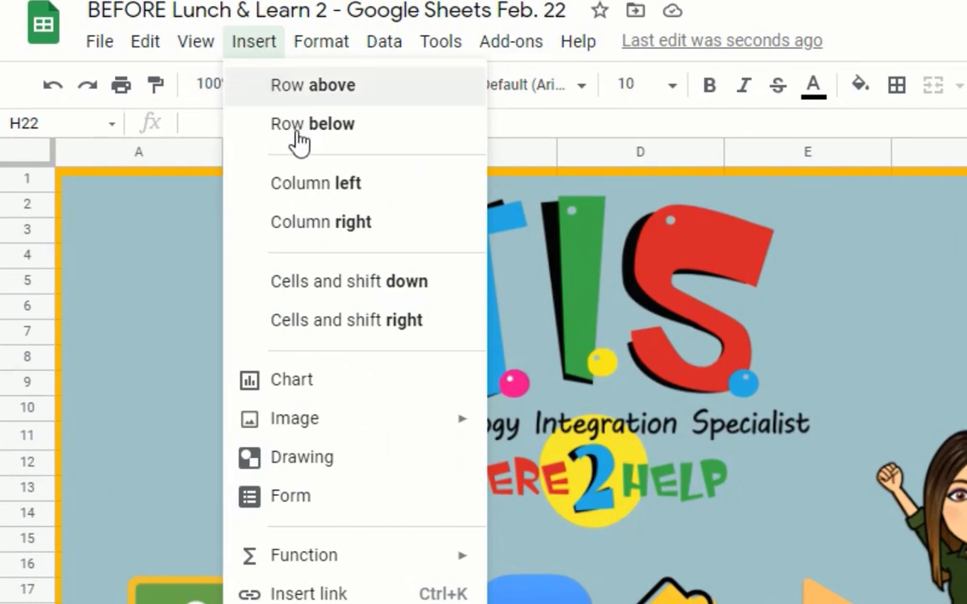
- Insert the image rufus.jpg from Google Drive into cell H22 as an in-cell image, searching Drive for "rufus"
{"action": "mouse_move", "coordinate": [300, 430]}
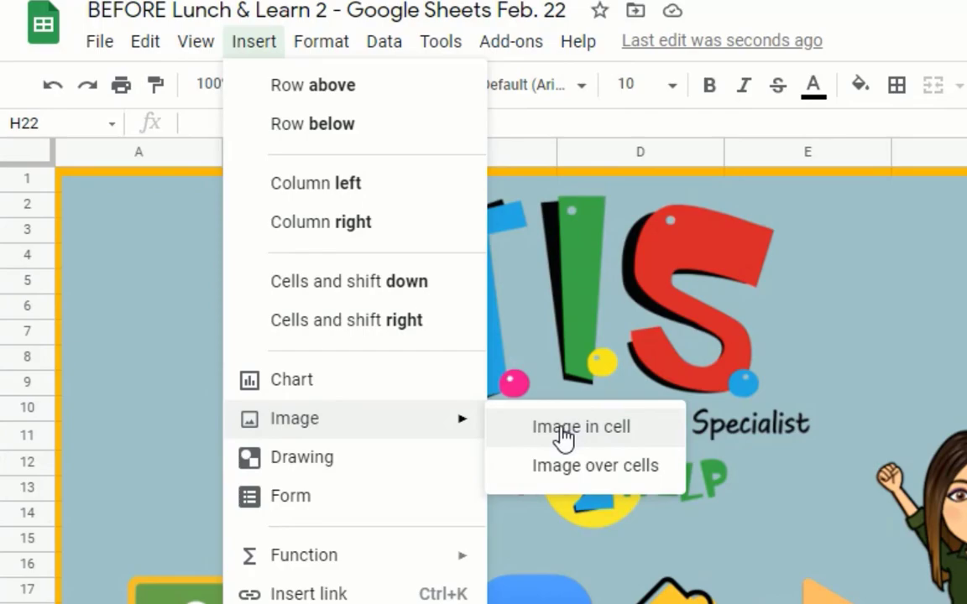
{"action": "left_click", "coordinate": [599, 434]}
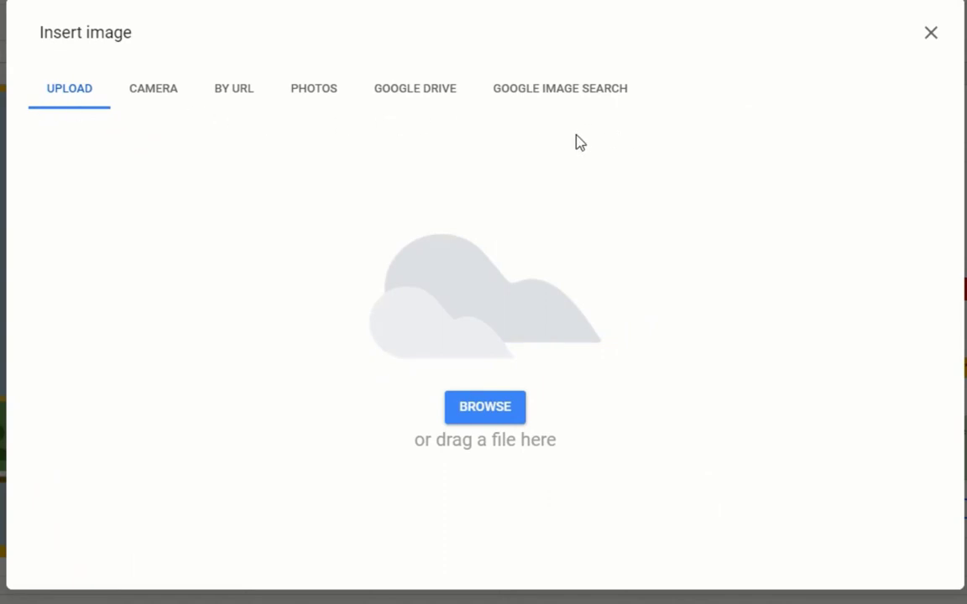
{"action": "left_click", "coordinate": [434, 99]}
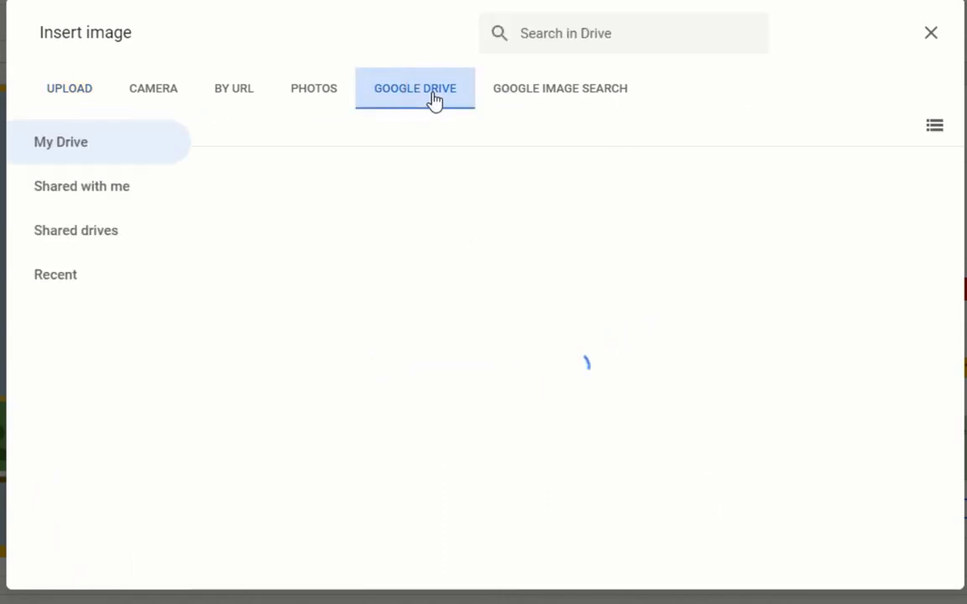
{"action": "left_click", "coordinate": [546, 30]}
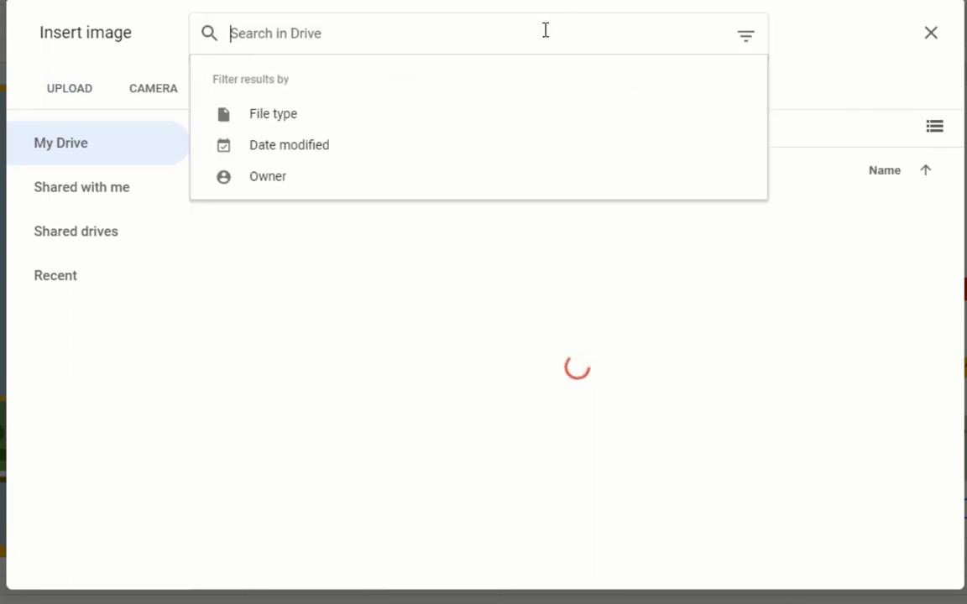
{"action": "type", "text": "rufus"}
{"action": "key", "text": "Return"}
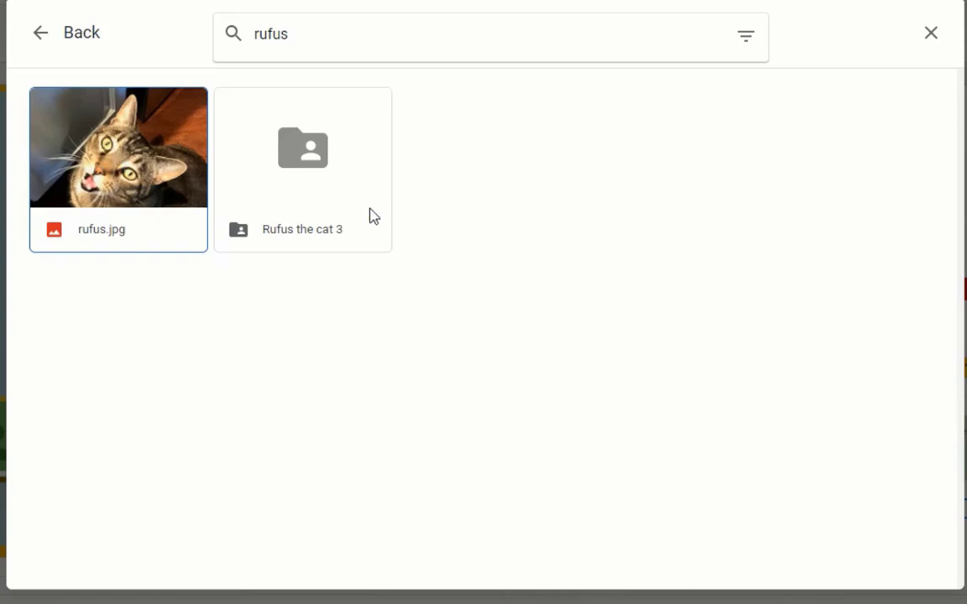
{"action": "double_click", "coordinate": [151, 180]}
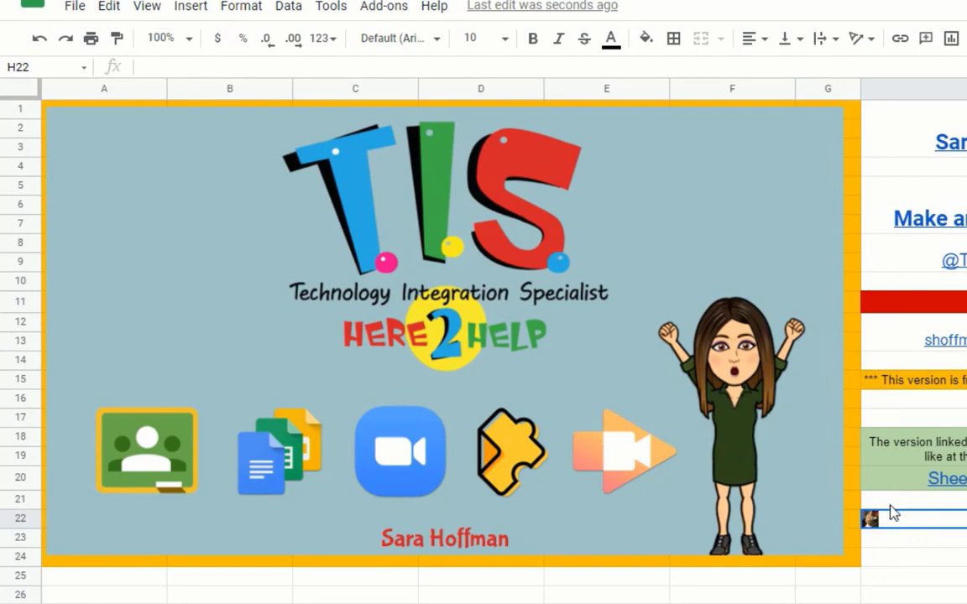
- Increase the height of row 22 to about four times its size so the cat picture in H22 displays larger
{"action": "left_click_drag", "start_coordinate": [881, 522], "coordinate": [887, 507]}
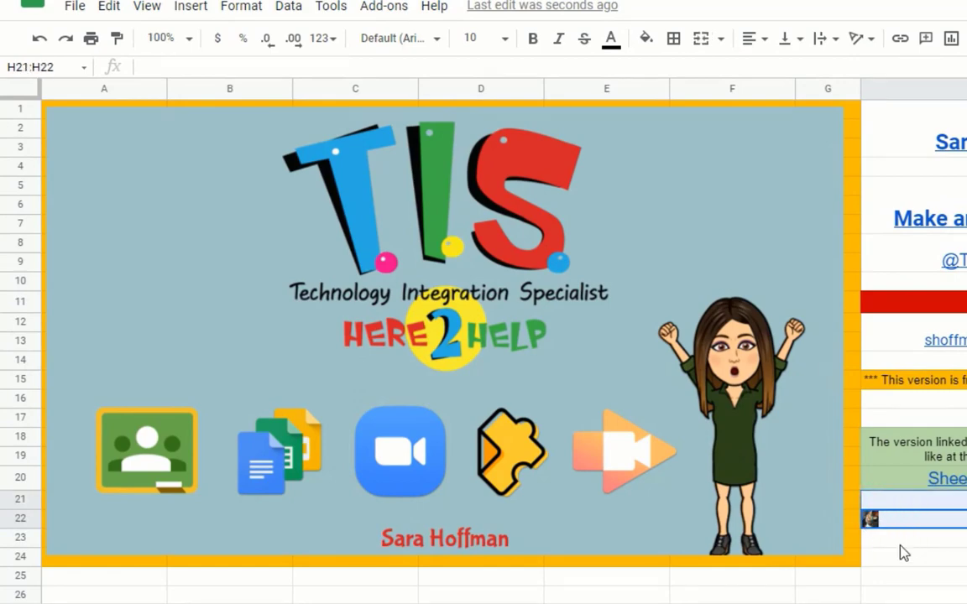
{"action": "left_click", "coordinate": [906, 524]}
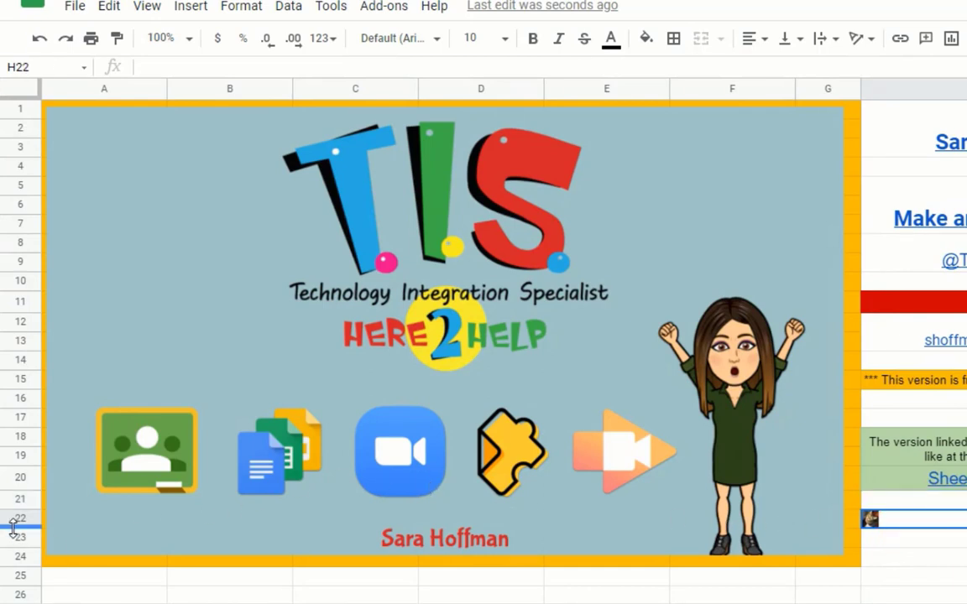
{"action": "left_click_drag", "start_coordinate": [14, 526], "coordinate": [15, 577]}
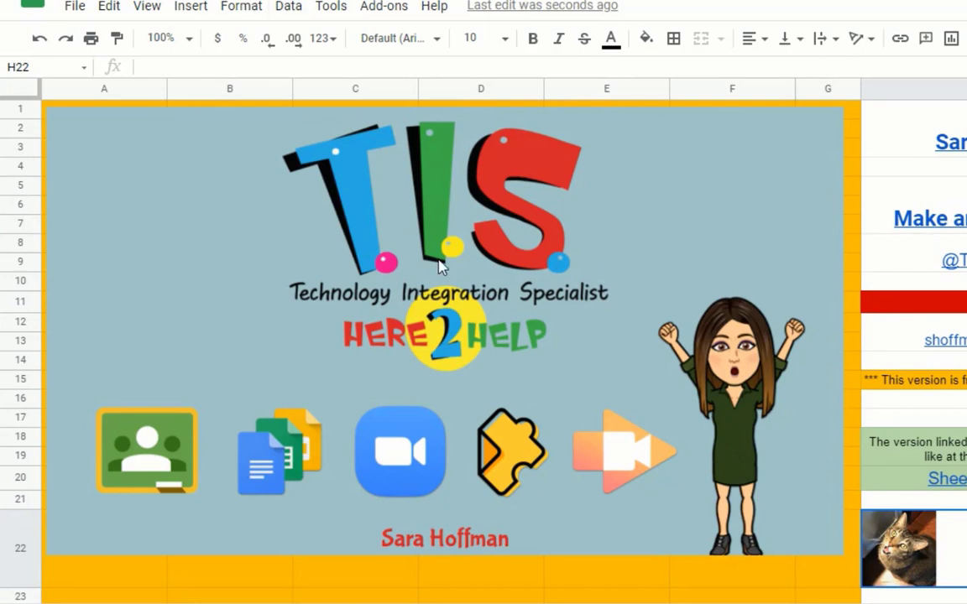
- Shift the T.I.S. banner image slightly down and to the right over the orange-bordered cells
{"action": "scroll", "coordinate": [400, 248], "scroll_direction": "down", "scroll_amount": 1}
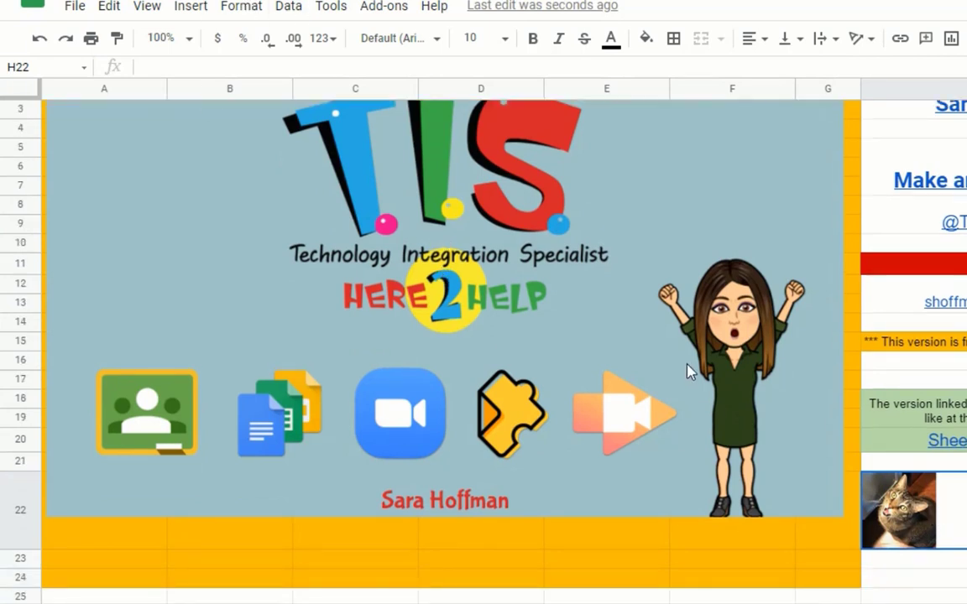
{"action": "mouse_move", "coordinate": [679, 356]}
{"action": "left_mouse_down"}
{"action": "mouse_move", "coordinate": [642, 378]}
{"action": "mouse_move", "coordinate": [680, 356]}
{"action": "left_mouse_up"}
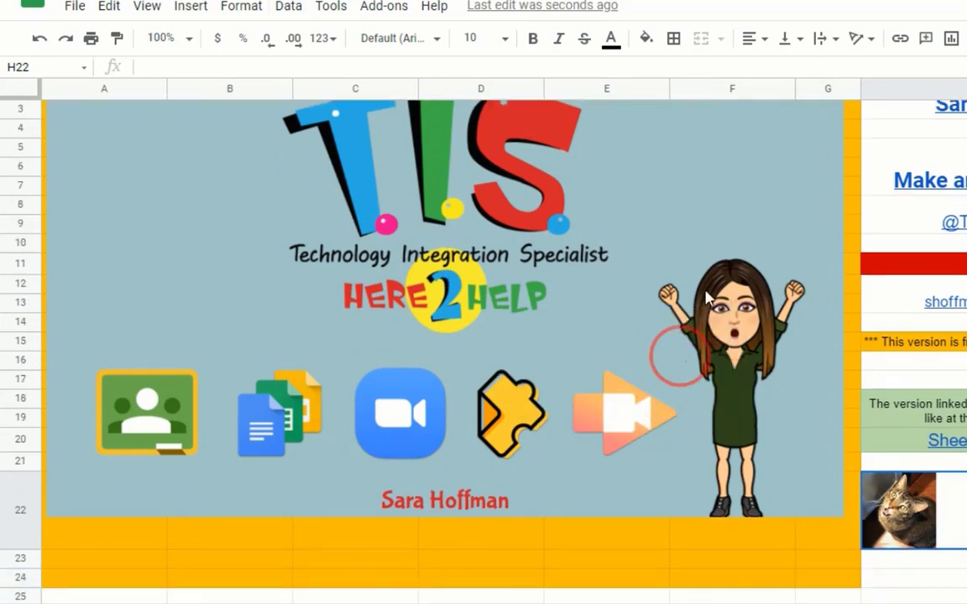
{"action": "left_click", "coordinate": [718, 237]}
{"action": "left_click_drag", "start_coordinate": [717, 240], "coordinate": [641, 268]}
{"action": "scroll", "coordinate": [642, 268], "scroll_direction": "up", "scroll_amount": 1}
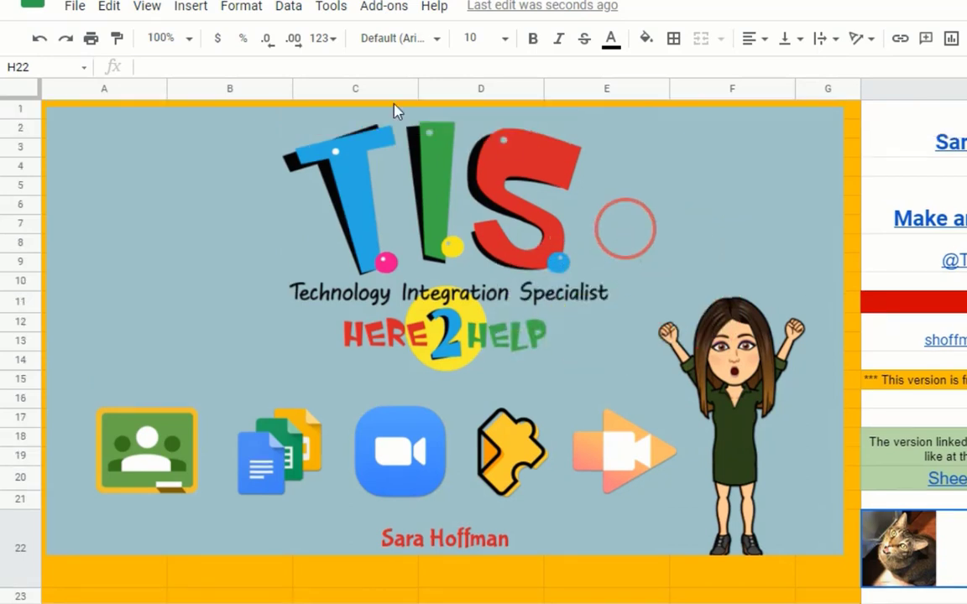
{"action": "left_click", "coordinate": [151, 182]}
{"action": "left_click_drag", "start_coordinate": [125, 151], "coordinate": [144, 167]}
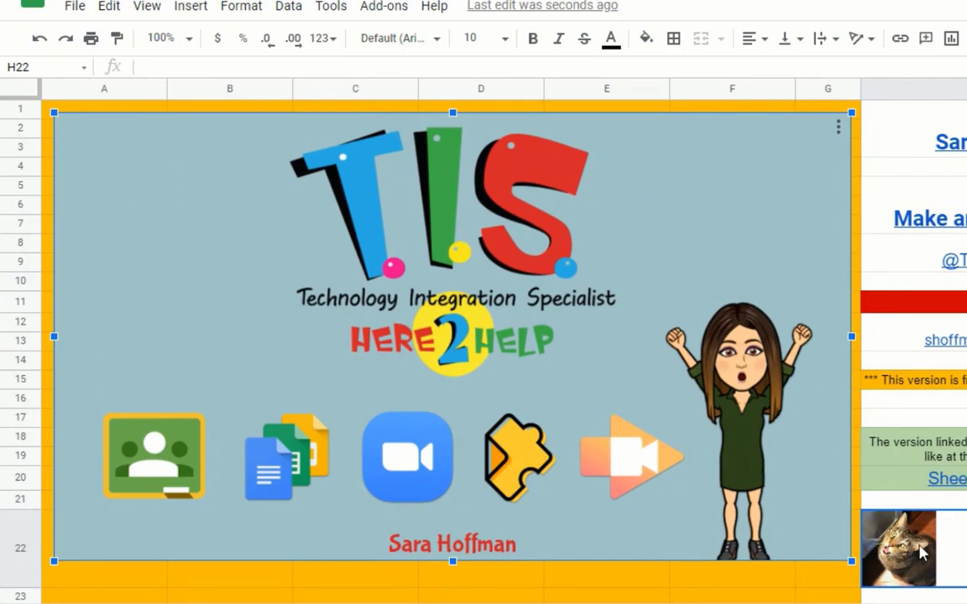
{"action": "scroll", "coordinate": [936, 529], "scroll_direction": "down", "scroll_amount": 2}
{"action": "scroll", "coordinate": [940, 528], "scroll_direction": "up", "scroll_amount": 2}
- Go to the "1. Toolbar & Vocab" sheet and view the list of all sheets in the workbook
{"action": "left_click", "coordinate": [270, 603]}
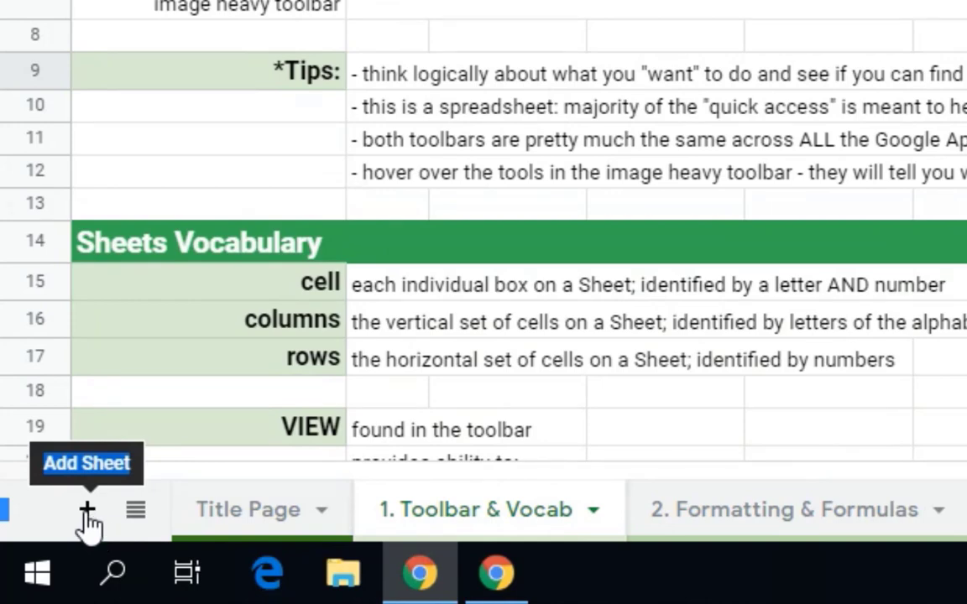
{"action": "left_click", "coordinate": [150, 518]}
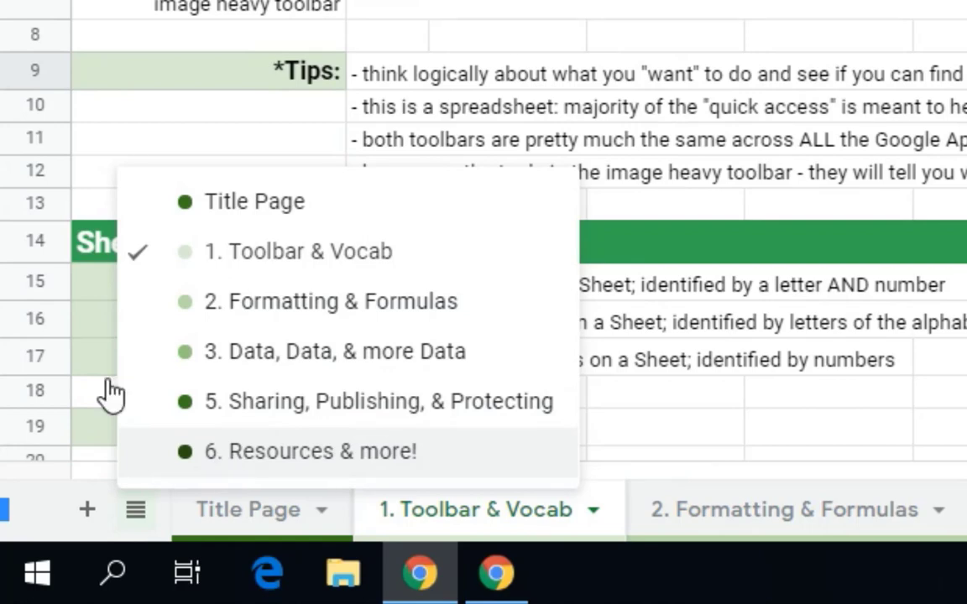
{"action": "left_click", "coordinate": [135, 489]}
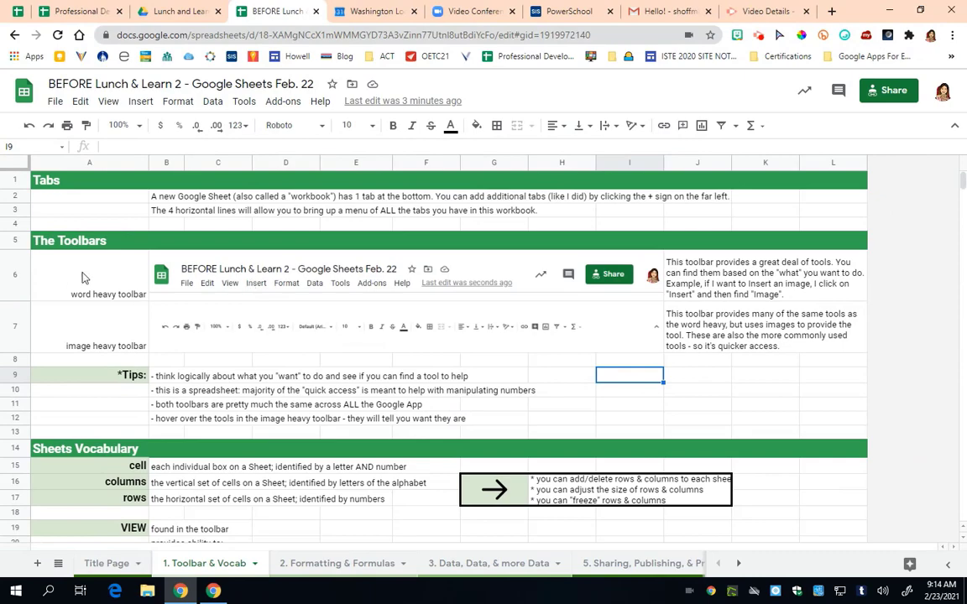
- Examine the File commands, the word heavy and image heavy toolbar examples in rows 6 and 7, and the cell context options
{"action": "left_click", "coordinate": [82, 277]}
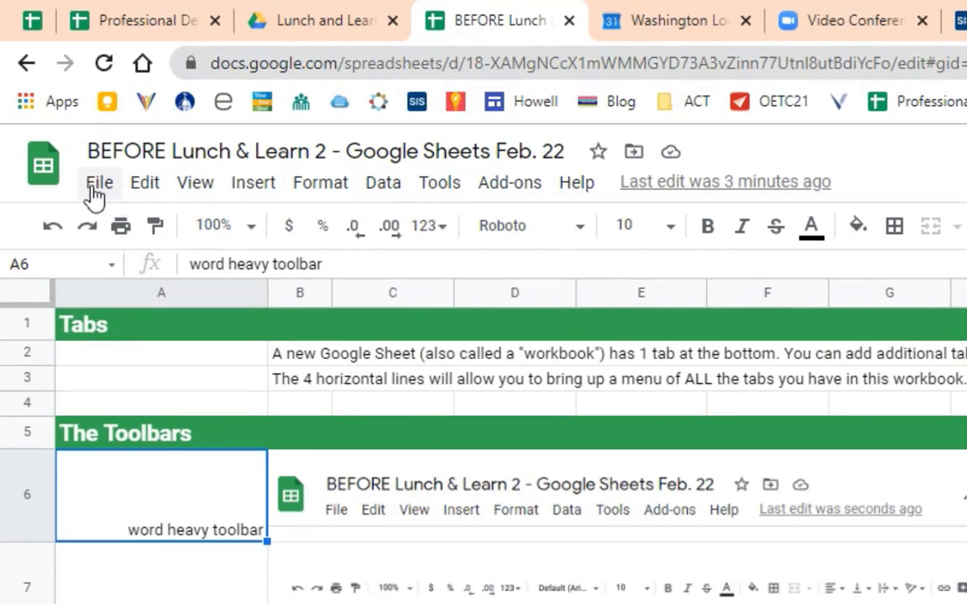
{"action": "left_click", "coordinate": [196, 184]}
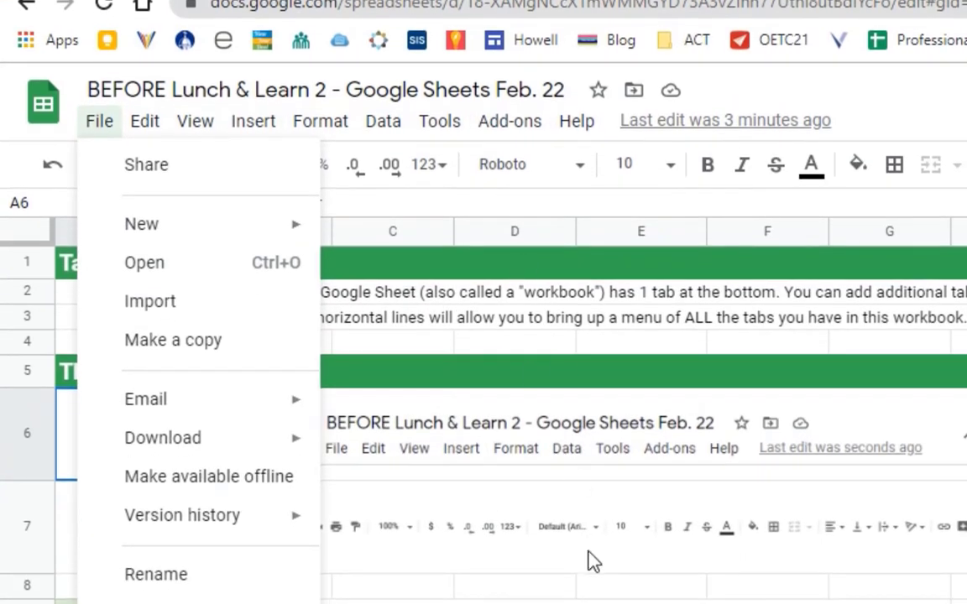
{"action": "left_click", "coordinate": [875, 443]}
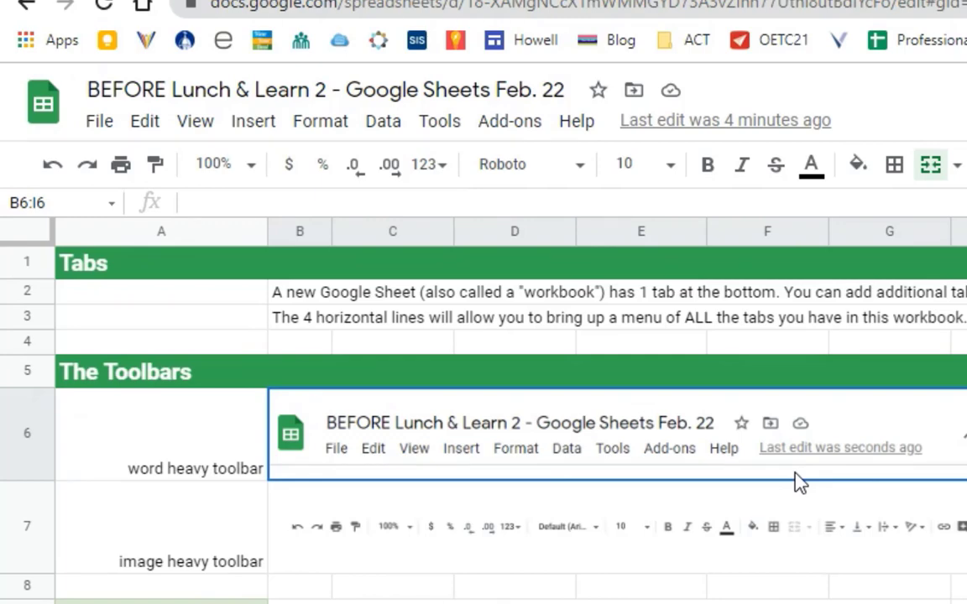
{"action": "left_click", "coordinate": [795, 500]}
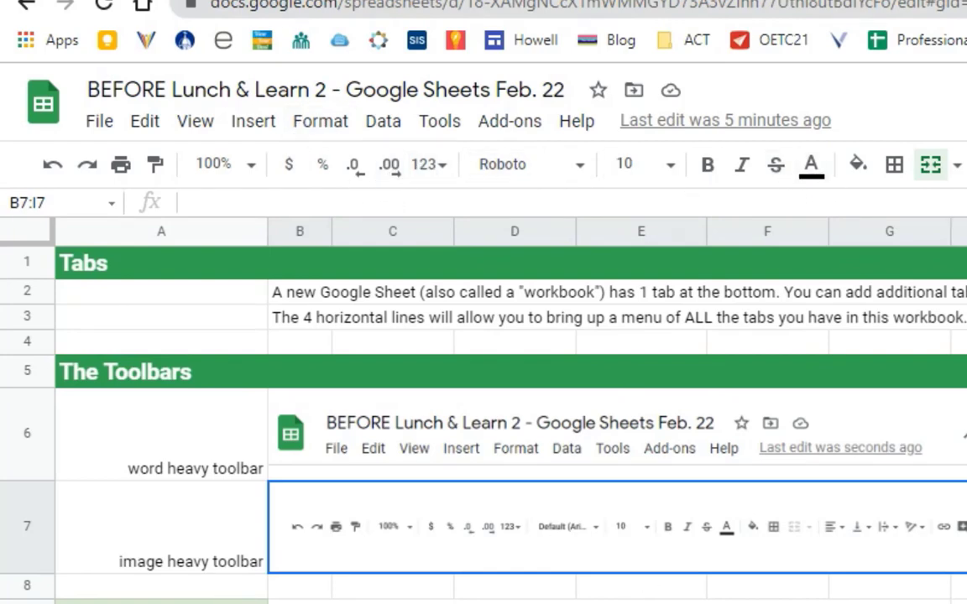
{"action": "right_click", "coordinate": [417, 566]}
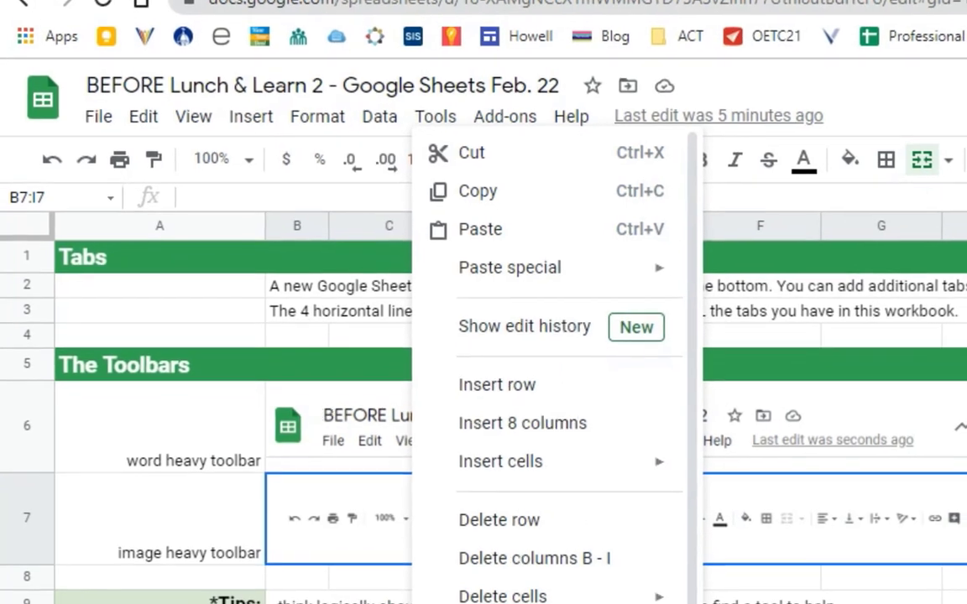
{"action": "left_click", "coordinate": [915, 522]}
- Read through the tips and the Sheets Vocabulary entries, from cell, columns and rows to the View, Insert, Format, Data, Tools and Add-ons explanations
{"action": "scroll", "coordinate": [523, 476], "scroll_direction": "down", "scroll_amount": 3}
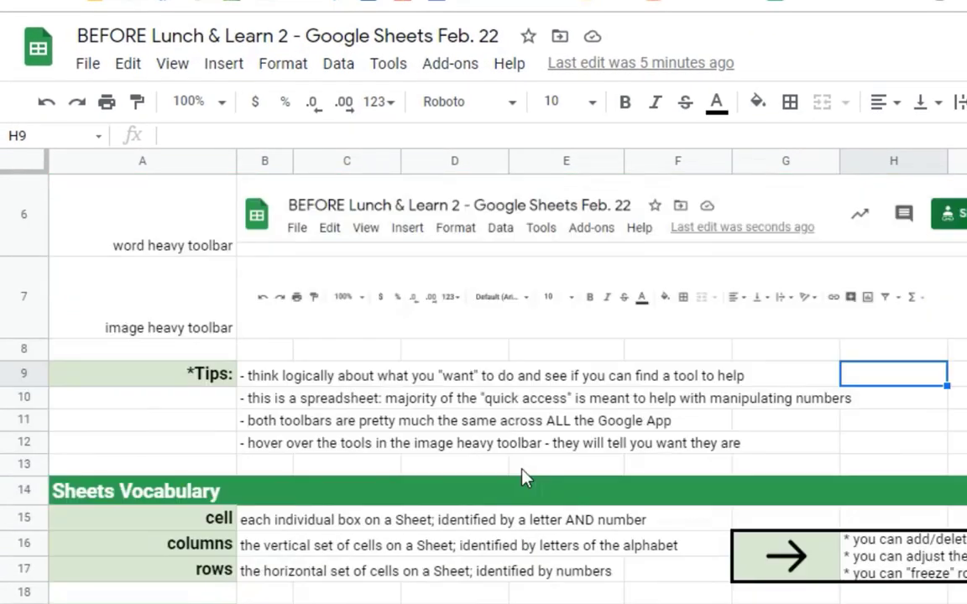
{"action": "scroll", "coordinate": [335, 445], "scroll_direction": "down", "scroll_amount": 2}
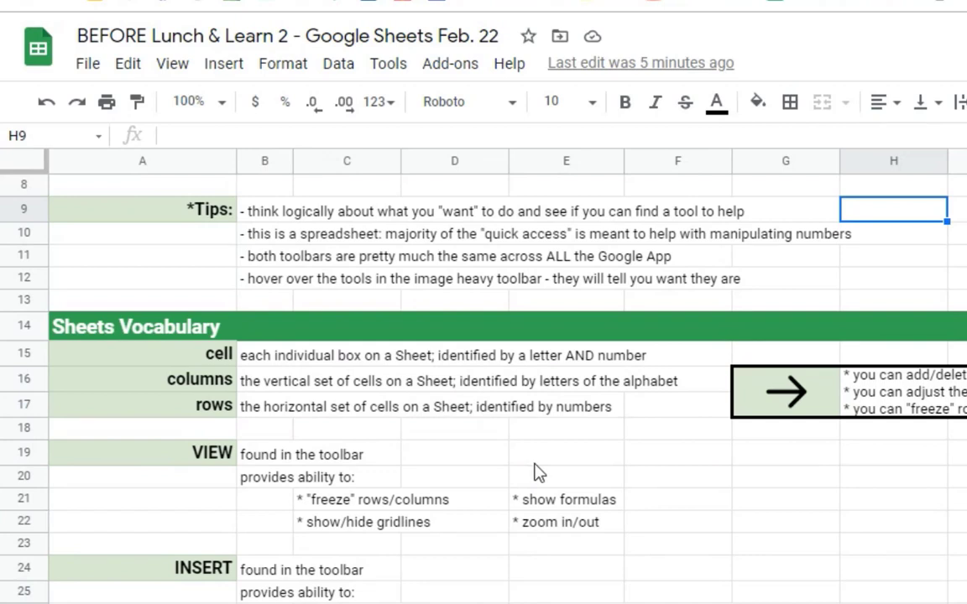
{"action": "scroll", "coordinate": [537, 471], "scroll_direction": "down", "scroll_amount": 1}
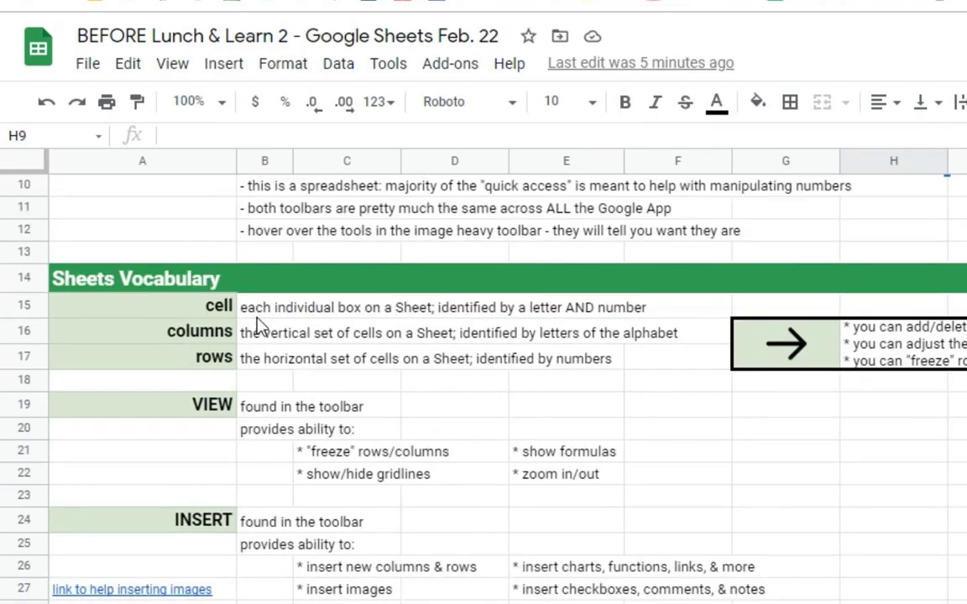
{"action": "left_click", "coordinate": [213, 333]}
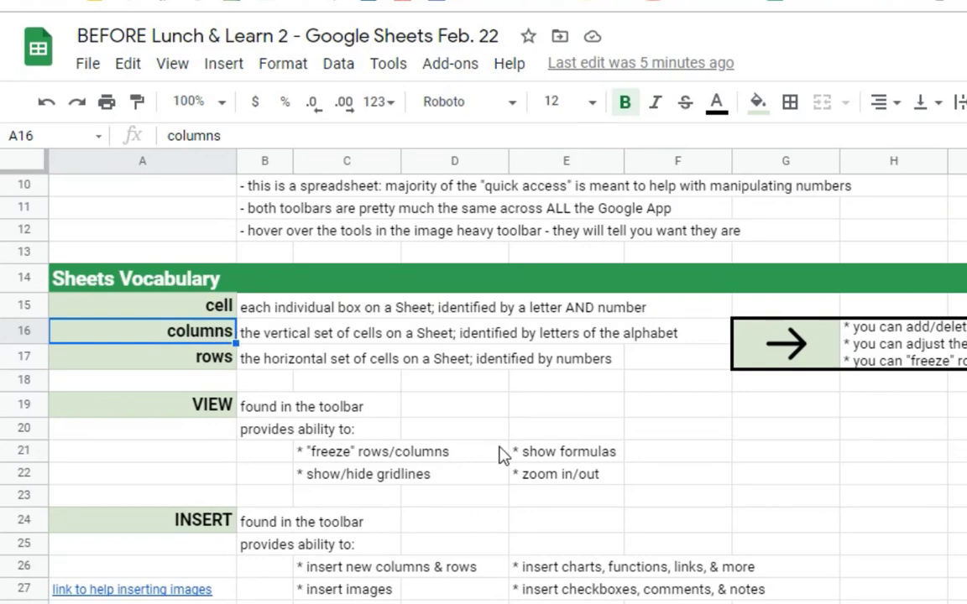
{"action": "left_click", "coordinate": [483, 417]}
{"action": "scroll", "coordinate": [277, 461], "scroll_direction": "down", "scroll_amount": 4}
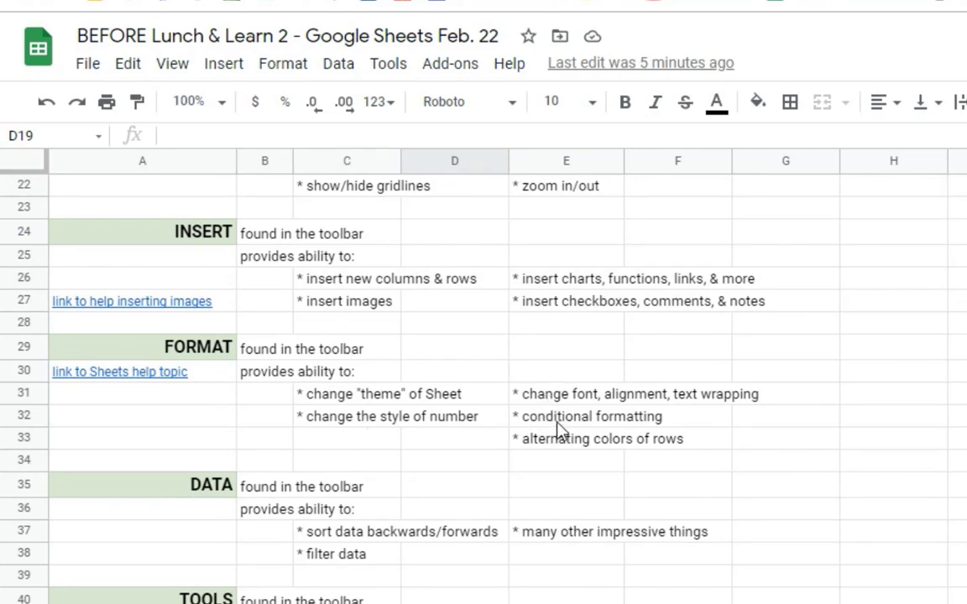
{"action": "scroll", "coordinate": [557, 427], "scroll_direction": "down", "scroll_amount": 1}
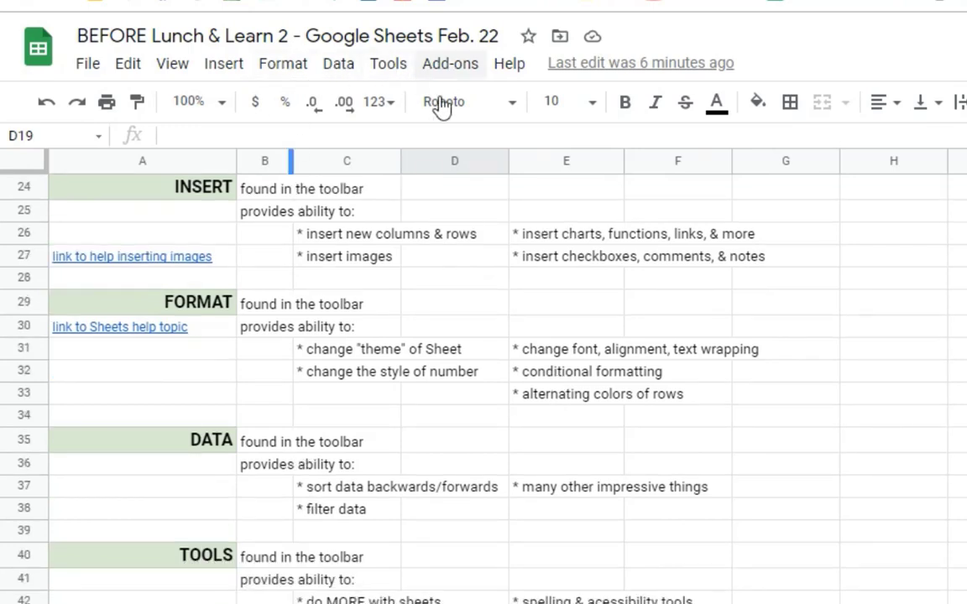
{"action": "scroll", "coordinate": [380, 474], "scroll_direction": "down", "scroll_amount": 5}
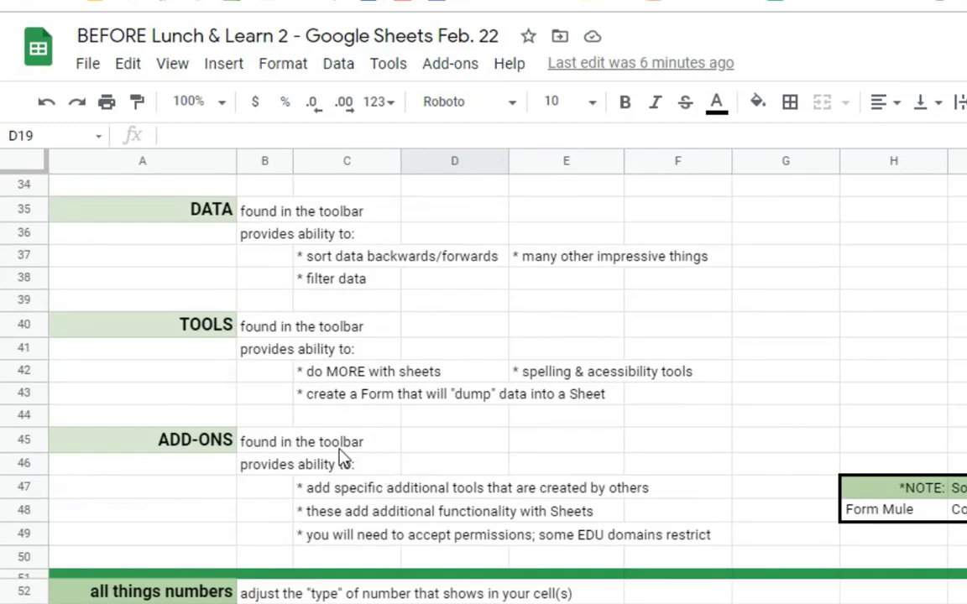
{"action": "scroll", "coordinate": [342, 457], "scroll_direction": "down", "scroll_amount": 6}
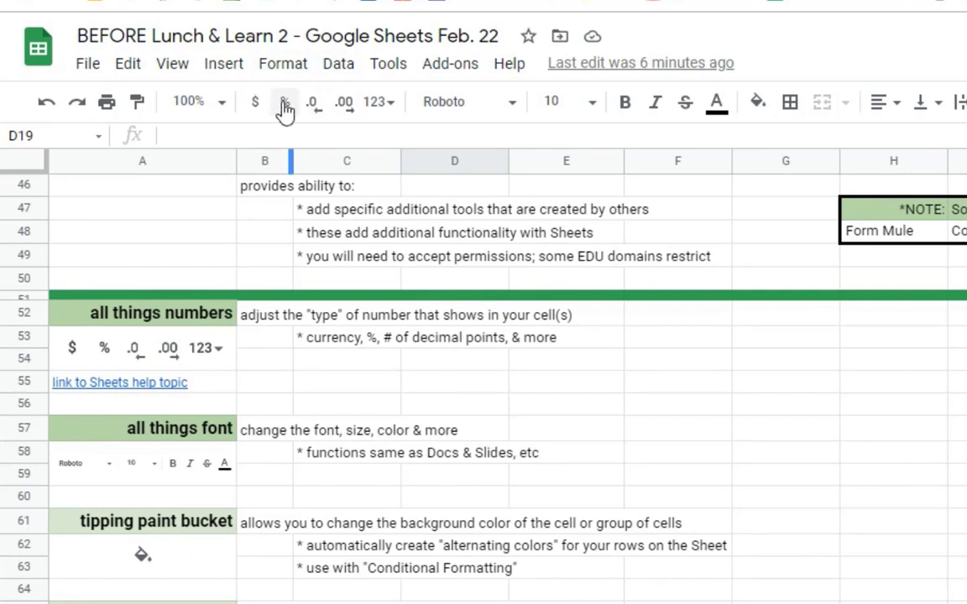
- View the available number formats for the current cell without applying one, then select cell A48
{"action": "left_click", "coordinate": [391, 105]}
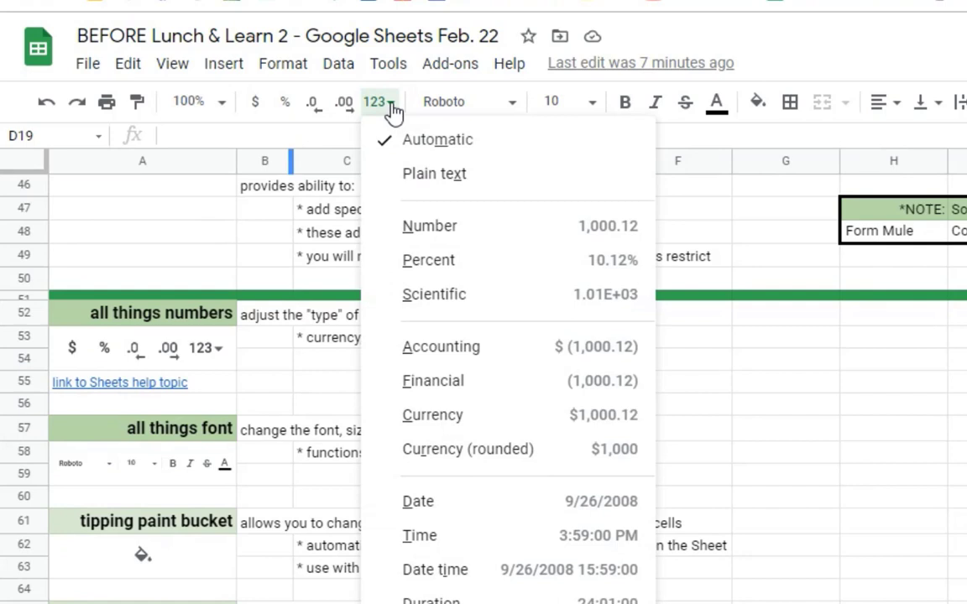
{"action": "left_click", "coordinate": [391, 105]}
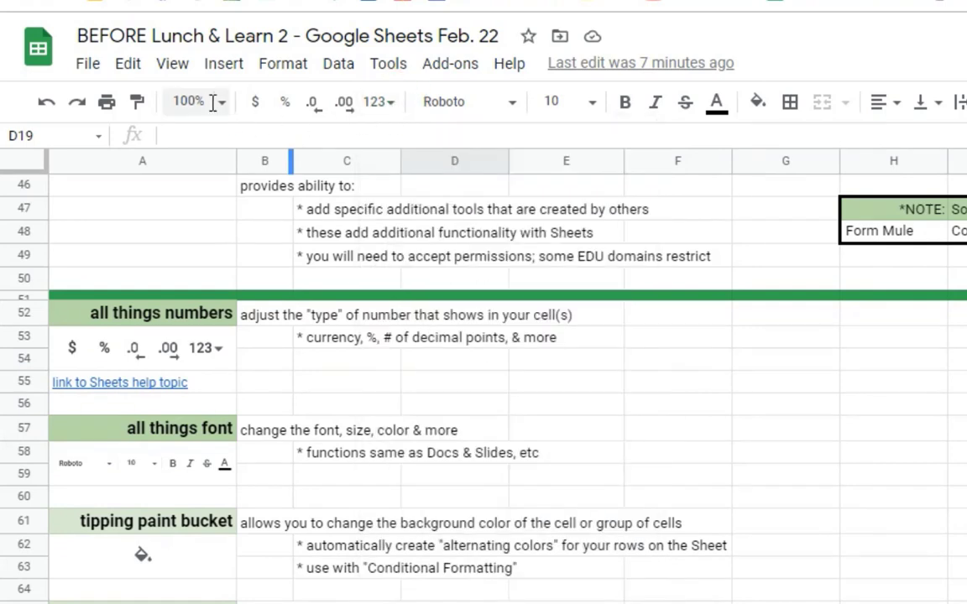
{"action": "left_click", "coordinate": [143, 233]}
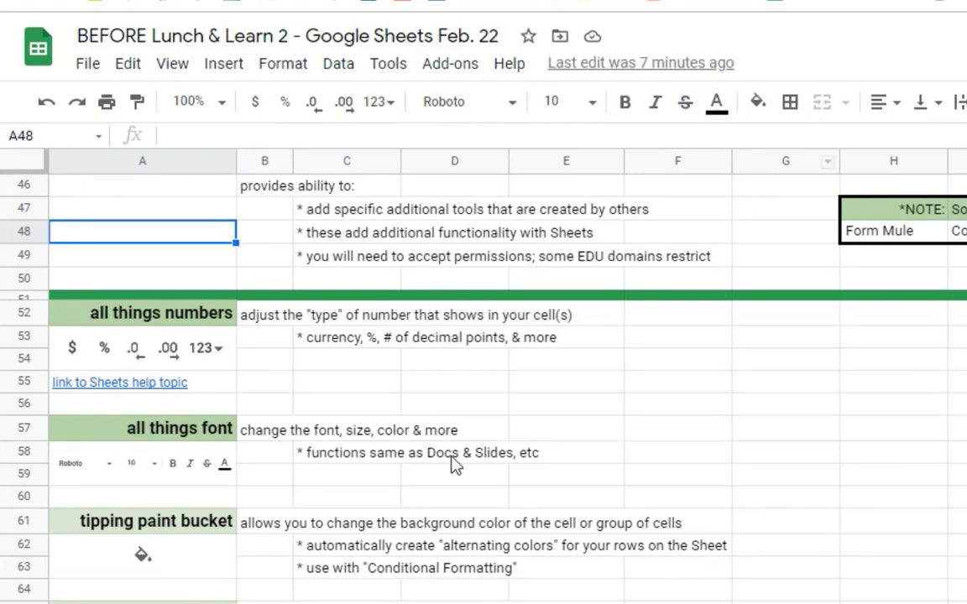
- Read the vocabulary entries on fonts, paint bucket, border style, merging cells, alignment, links and comments
{"action": "scroll", "coordinate": [284, 434], "scroll_direction": "down", "scroll_amount": 3}
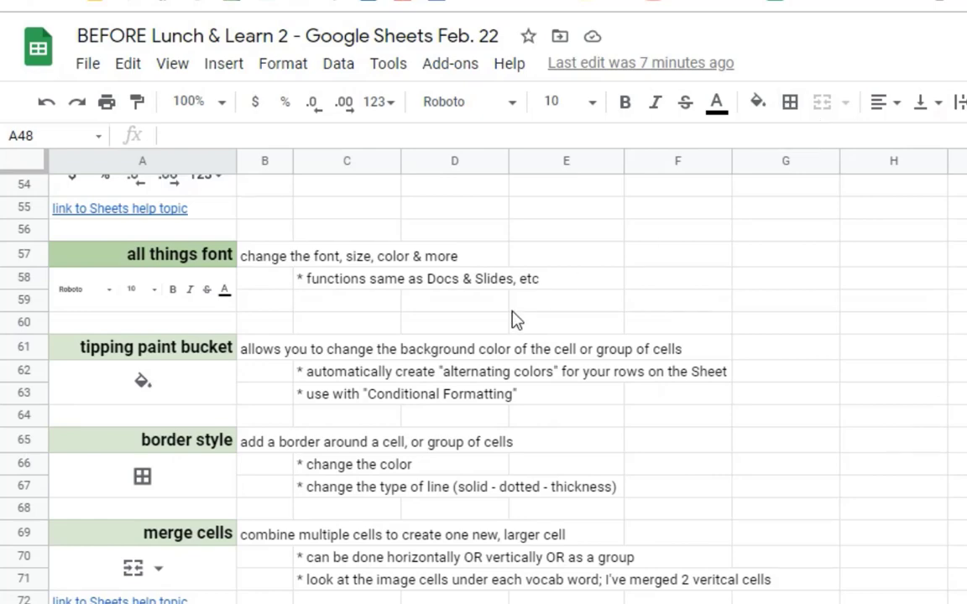
{"action": "scroll", "coordinate": [512, 321], "scroll_direction": "down", "scroll_amount": 3}
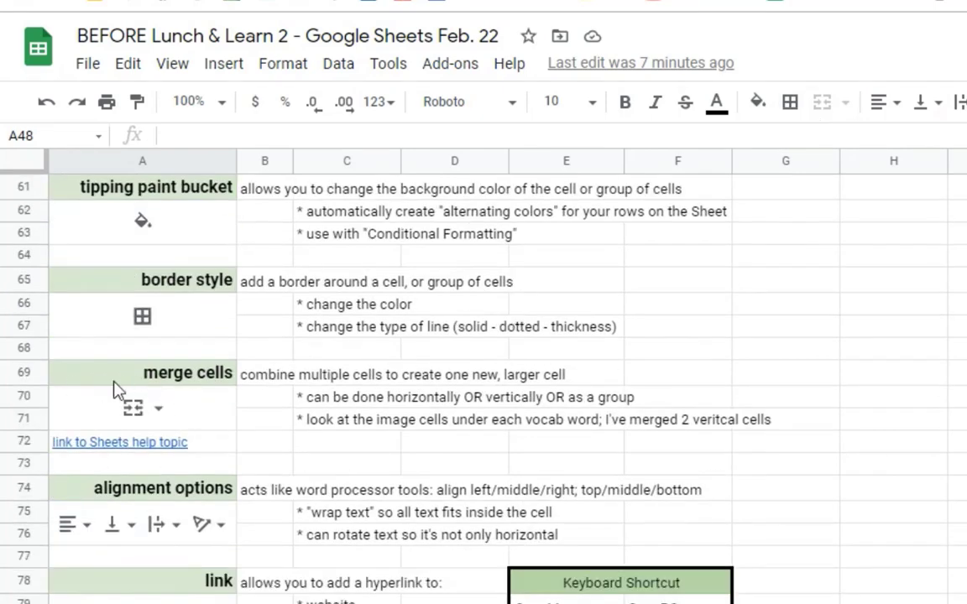
{"action": "scroll", "coordinate": [230, 410], "scroll_direction": "down", "scroll_amount": 2}
{"action": "scroll", "coordinate": [230, 410], "scroll_direction": "down", "scroll_amount": 1}
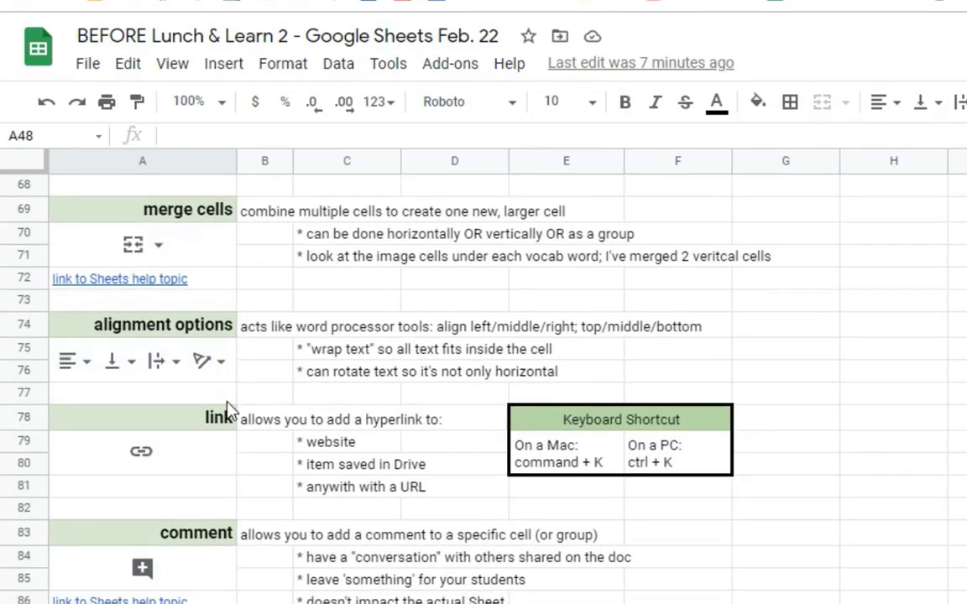
- Read the remaining vocabulary entries on alignment, link, comment, chart, filter and formula, then return to the start of the sheet
{"action": "scroll", "coordinate": [766, 370], "scroll_direction": "down", "scroll_amount": 2}
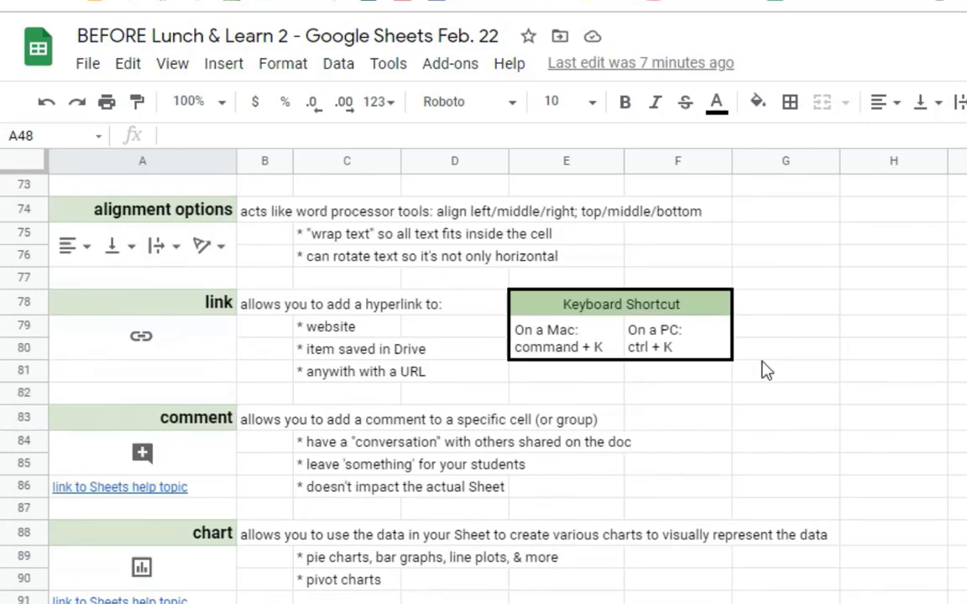
{"action": "scroll", "coordinate": [231, 453], "scroll_direction": "down", "scroll_amount": 5}
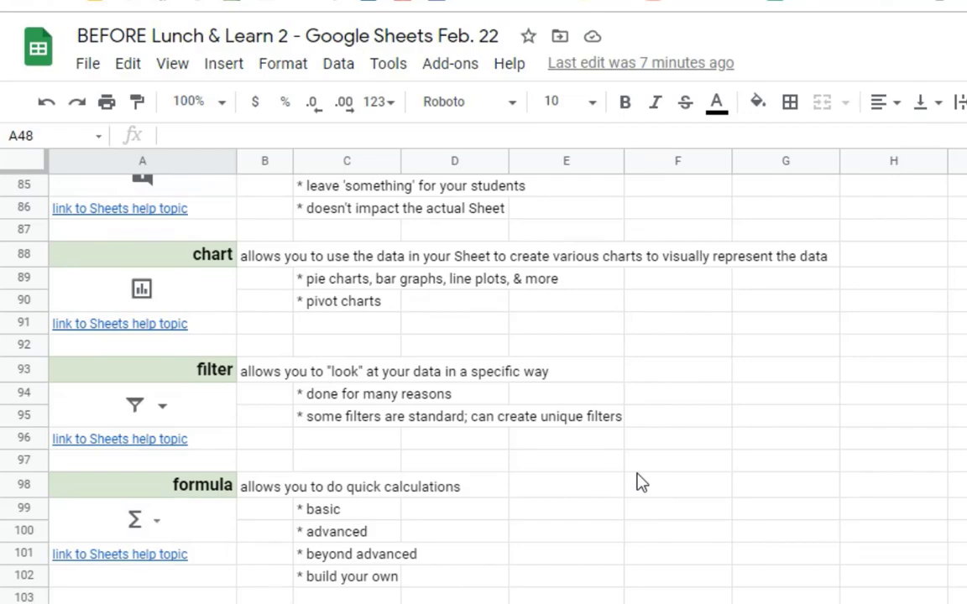
{"action": "scroll", "coordinate": [638, 483], "scroll_direction": "up", "scroll_amount": 20}
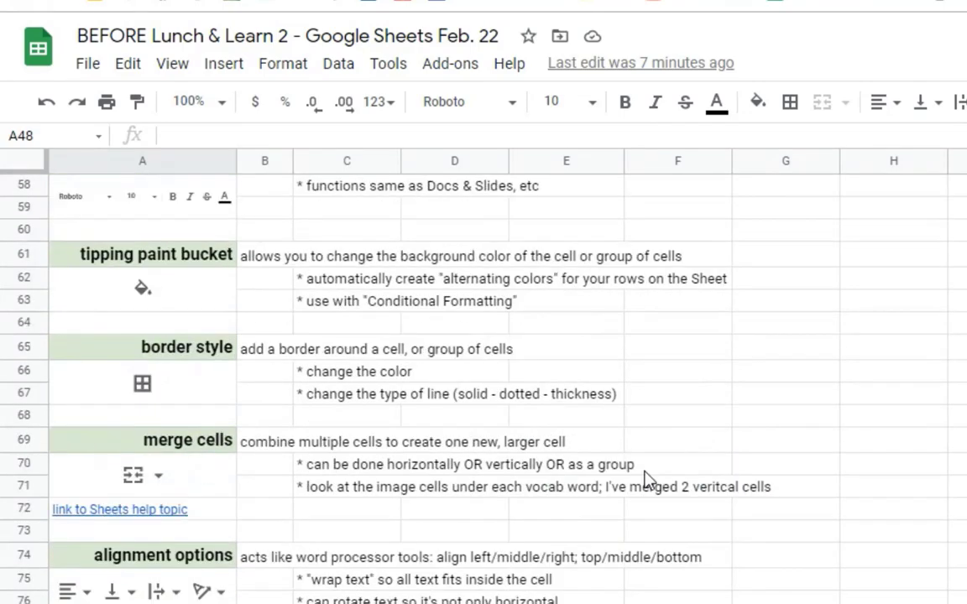
{"action": "scroll", "coordinate": [638, 483], "scroll_direction": "up", "scroll_amount": 7}
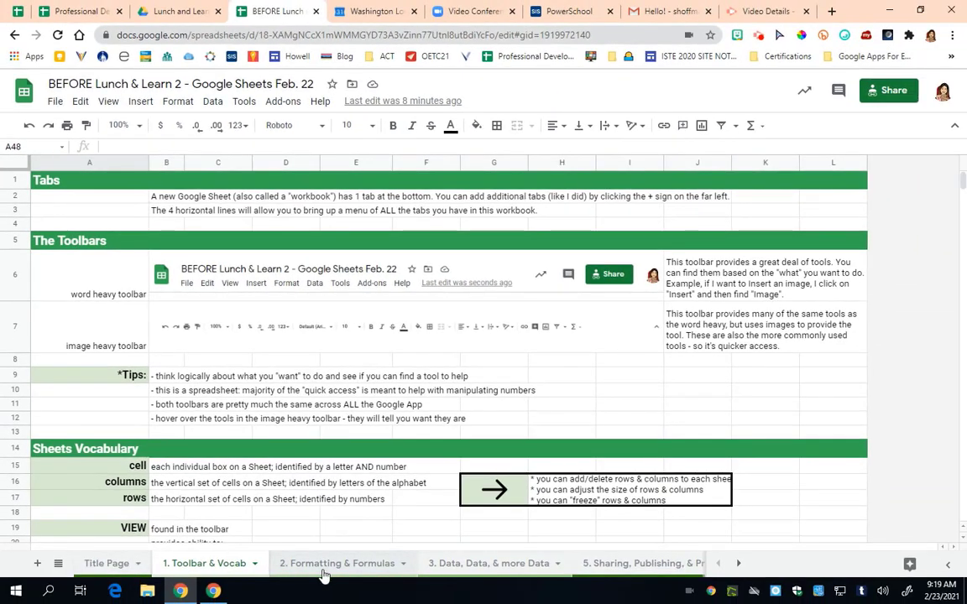
- Switch to the 2. Formatting & Formulas sheet and add a new blank sheet directly after it
{"action": "left_click", "coordinate": [381, 568]}
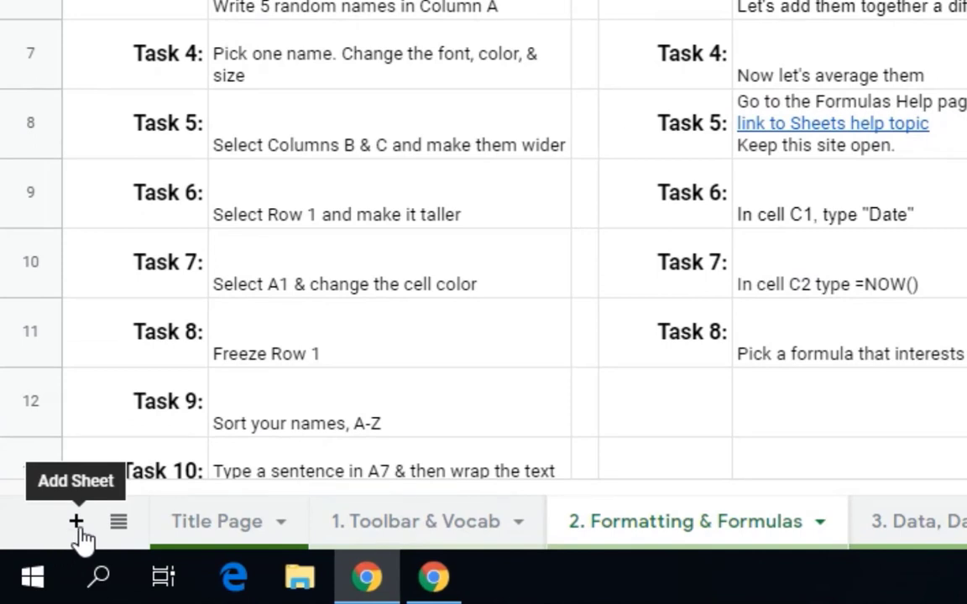
{"action": "left_click", "coordinate": [77, 525]}
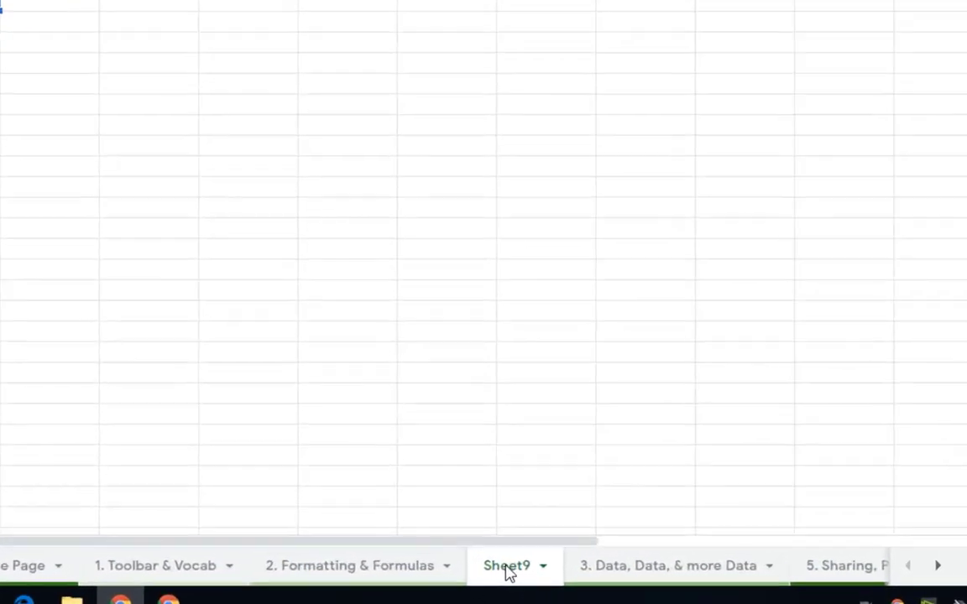
{"action": "double_click", "coordinate": [526, 568]}
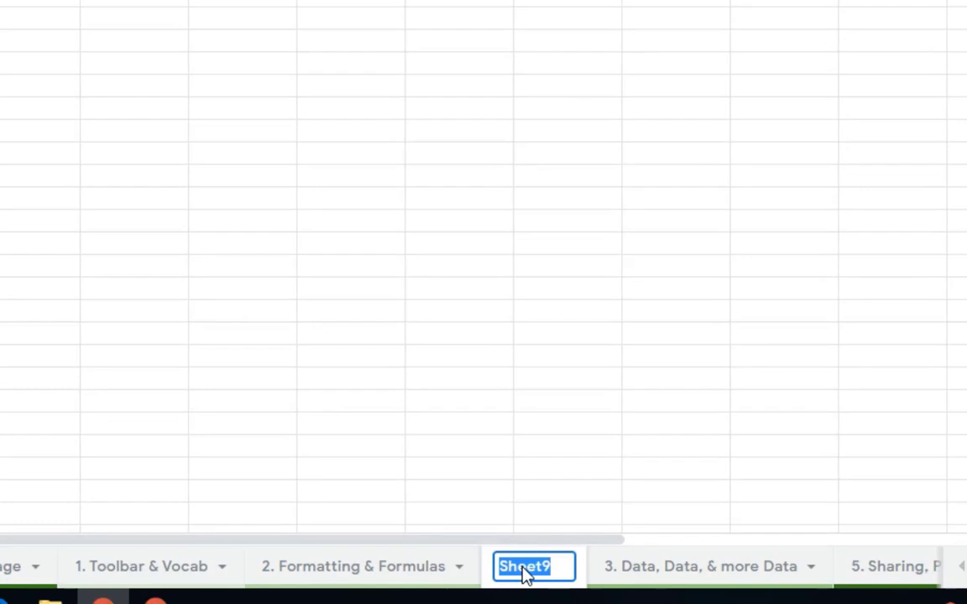
{"action": "left_click", "coordinate": [546, 472]}
{"action": "left_click", "coordinate": [518, 573]}
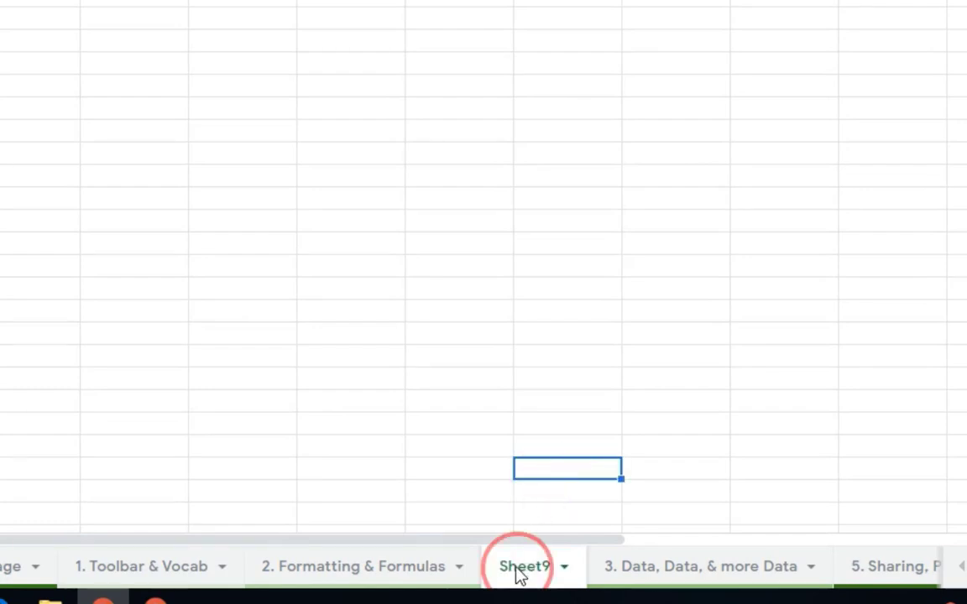
{"action": "left_click", "coordinate": [565, 571]}
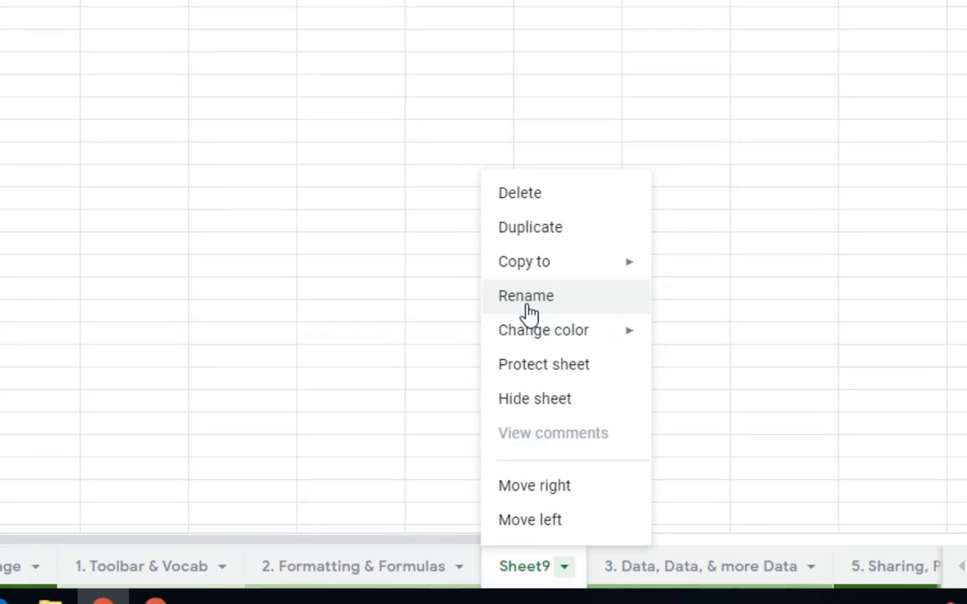
{"action": "left_click", "coordinate": [457, 394]}
- Rename the newly added sheet as My New Sheet
{"action": "double_click", "coordinate": [525, 568]}
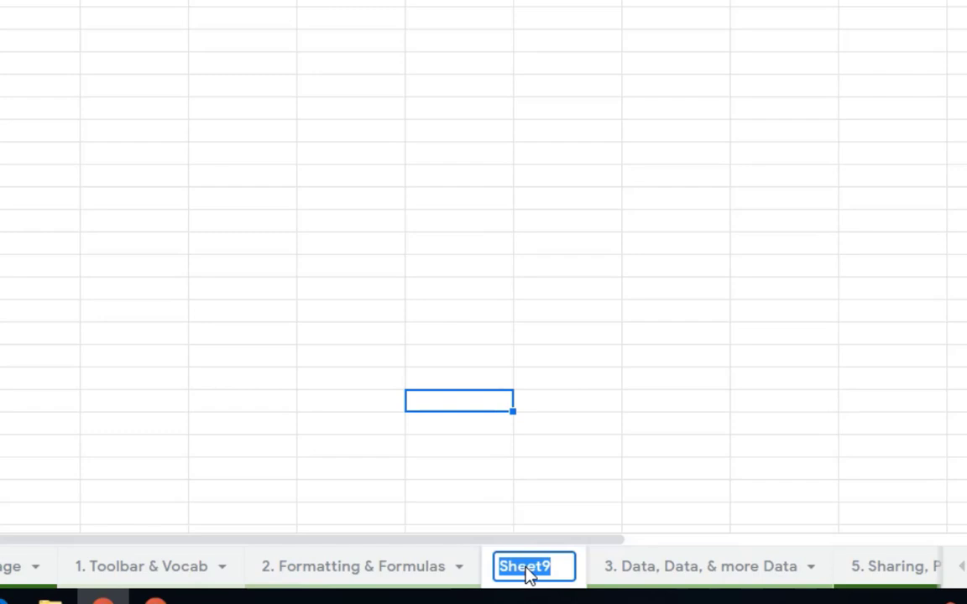
{"action": "type", "text": "My New"}
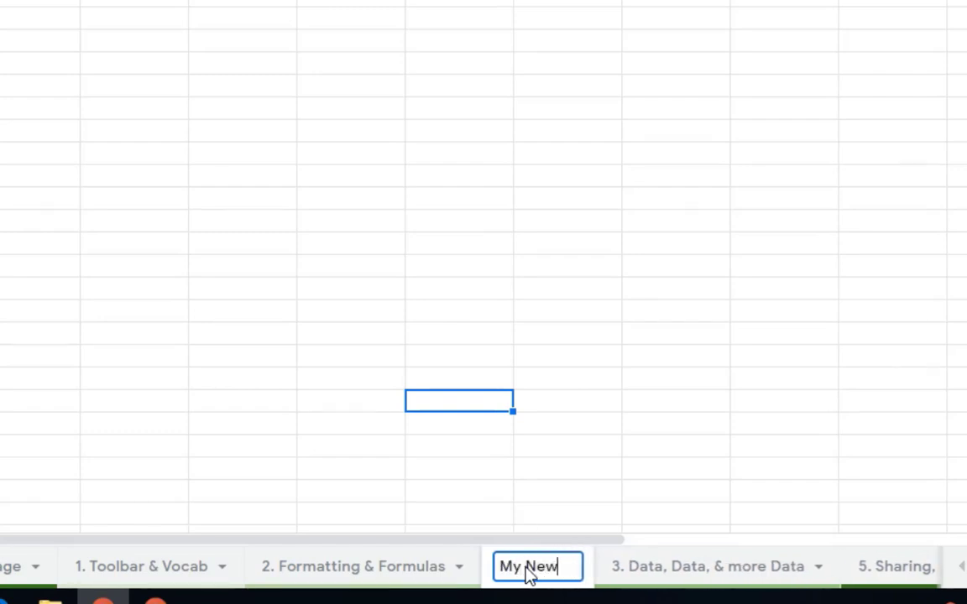
{"action": "type", "text": " Sheet"}
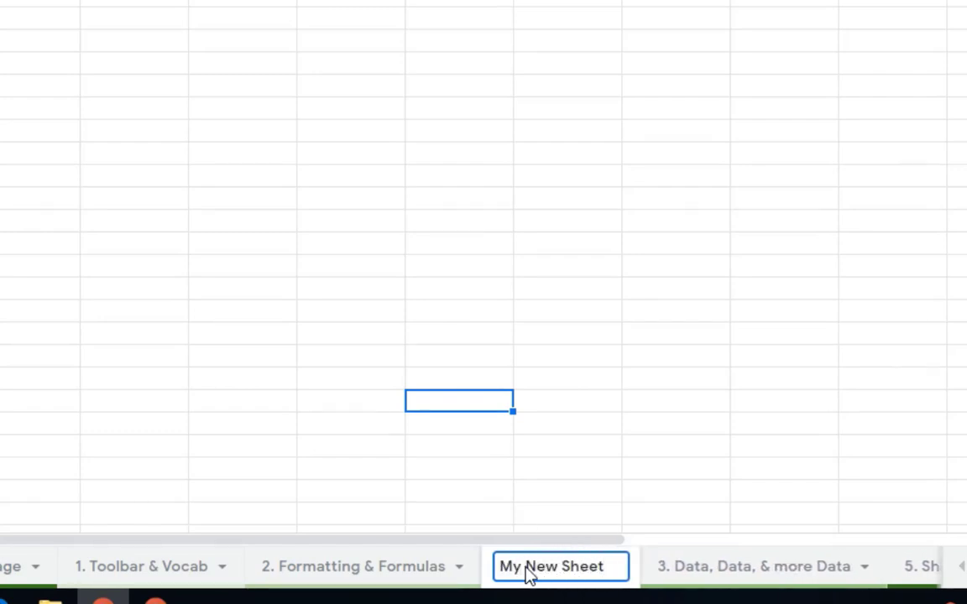
{"action": "left_click", "coordinate": [549, 473]}
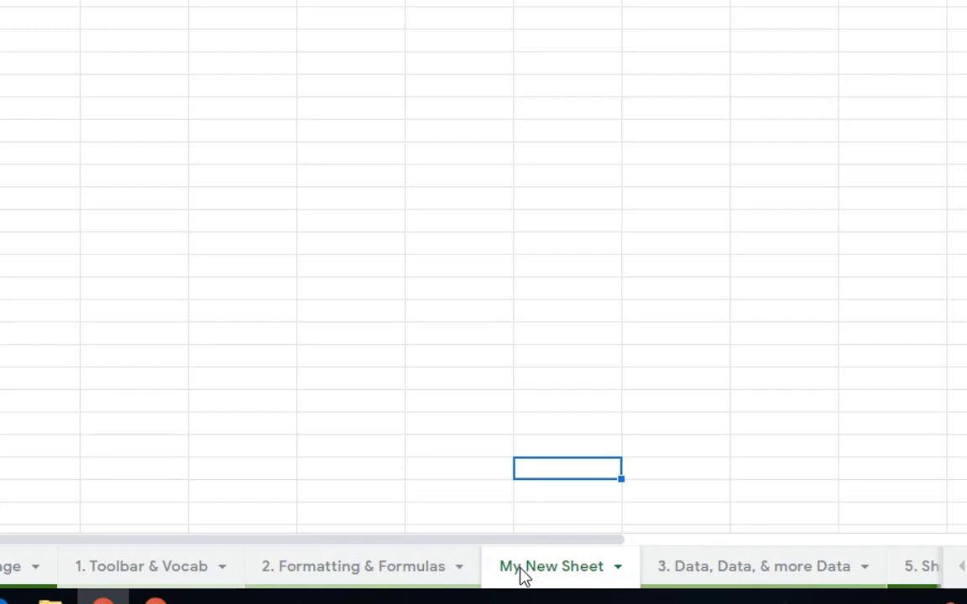
- Change the tab color of My New Sheet to bright red
{"action": "left_click", "coordinate": [618, 569]}
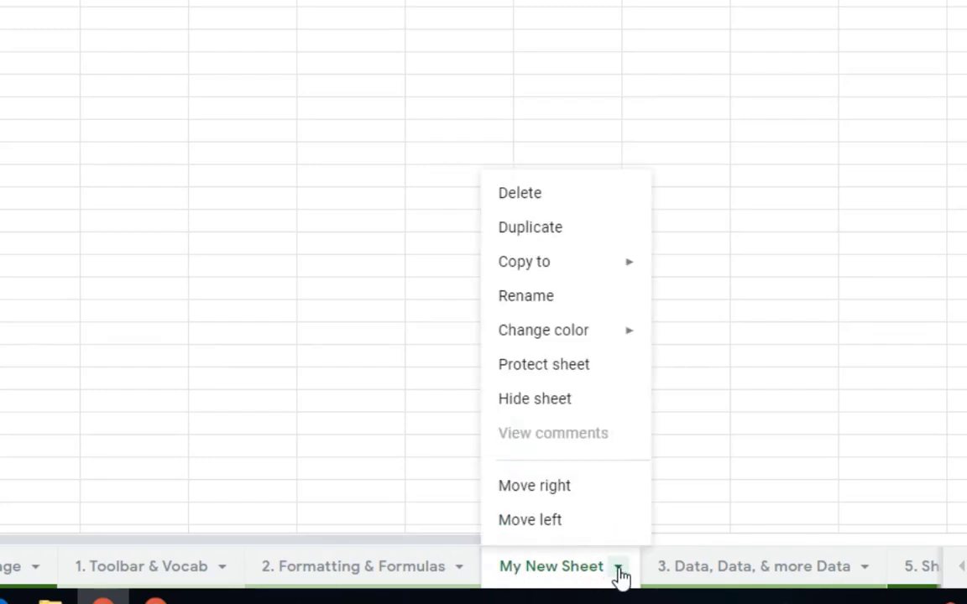
{"action": "mouse_move", "coordinate": [564, 338]}
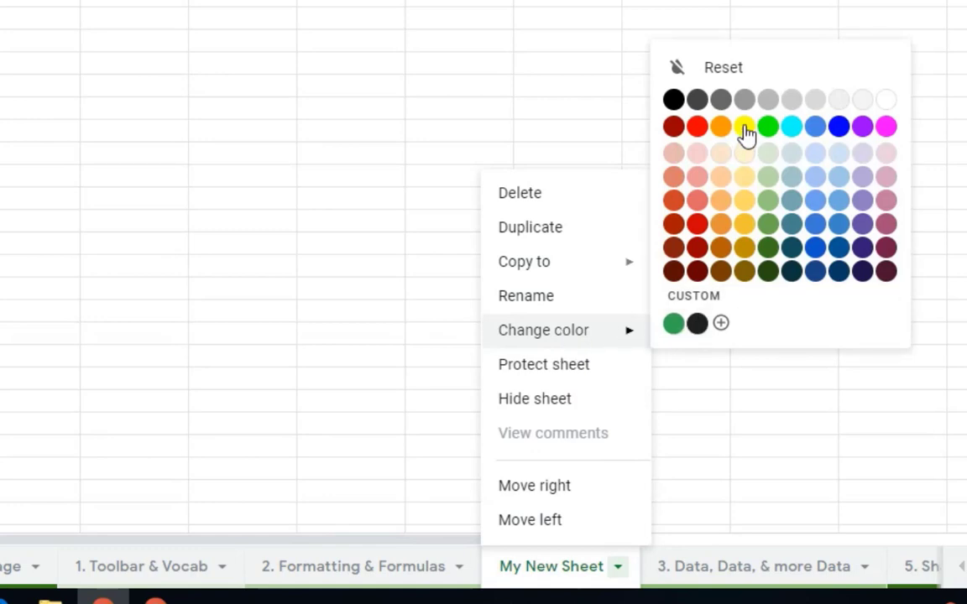
{"action": "left_click", "coordinate": [696, 127]}
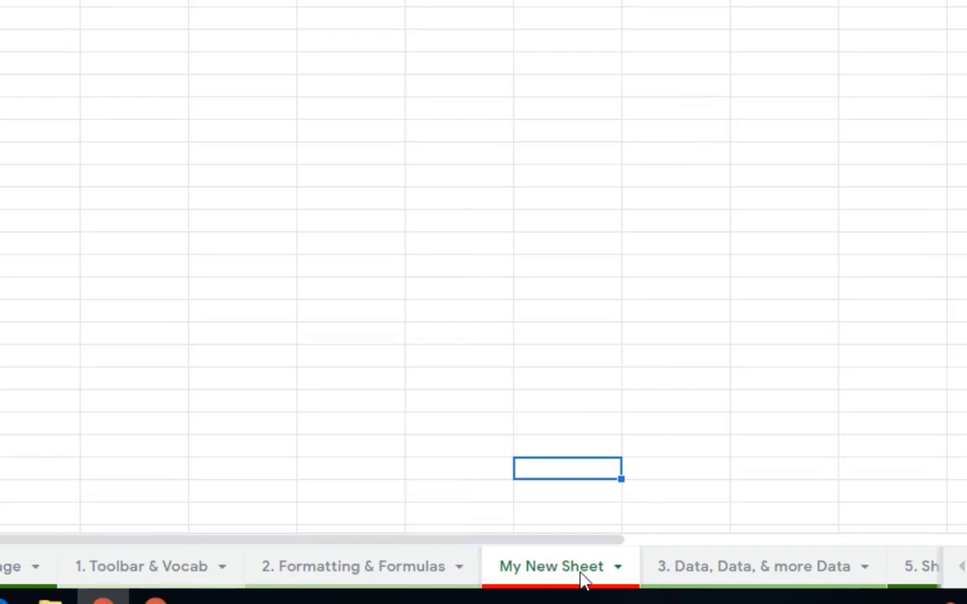
{"action": "left_click", "coordinate": [617, 568]}
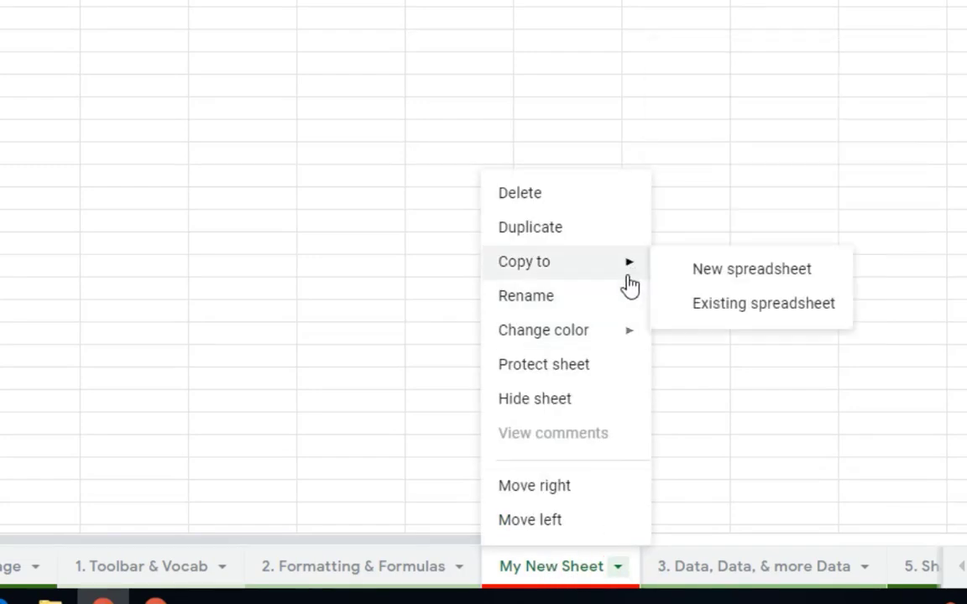
{"action": "mouse_move", "coordinate": [625, 332]}
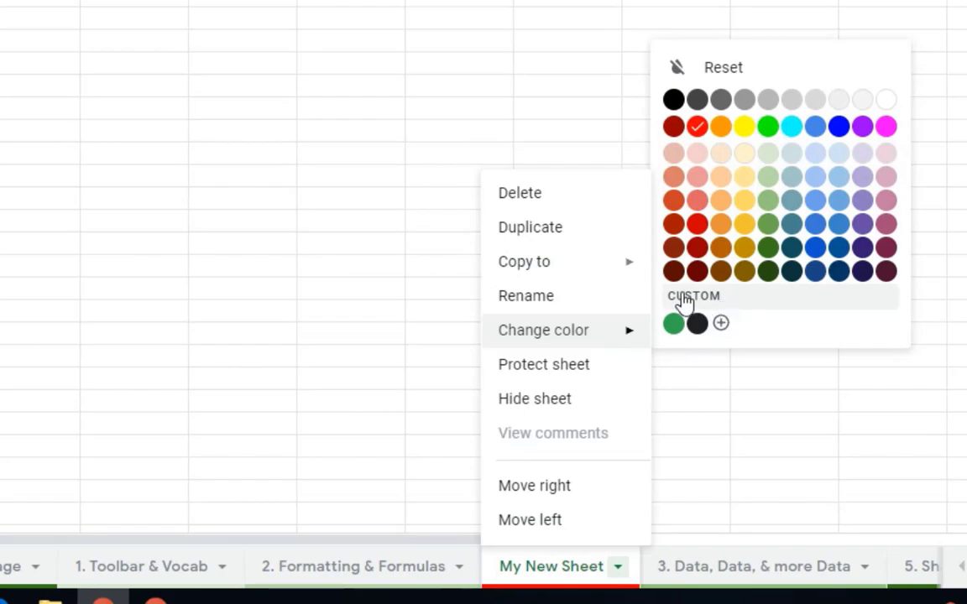
{"action": "left_click", "coordinate": [687, 301]}
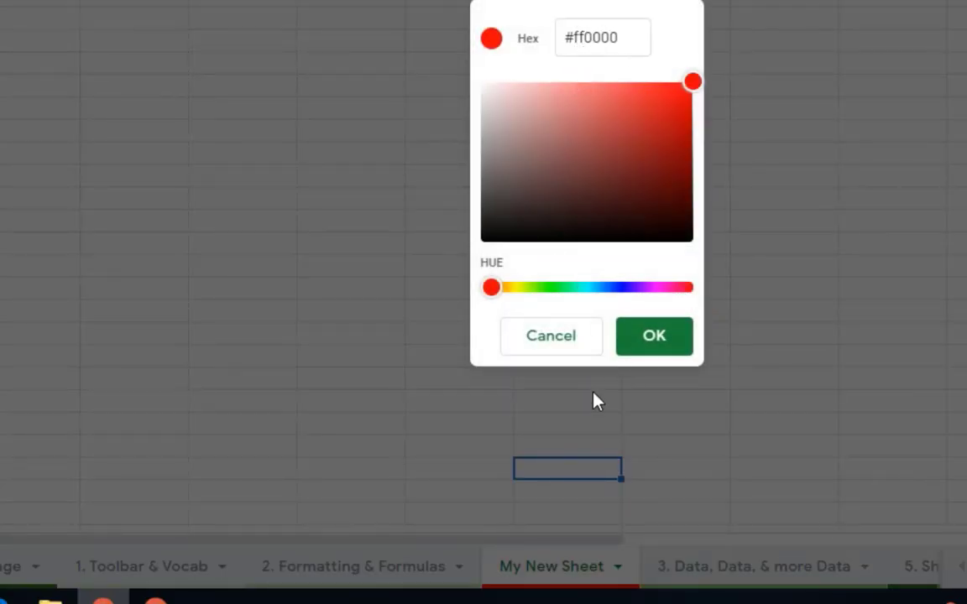
{"action": "left_click", "coordinate": [550, 337]}
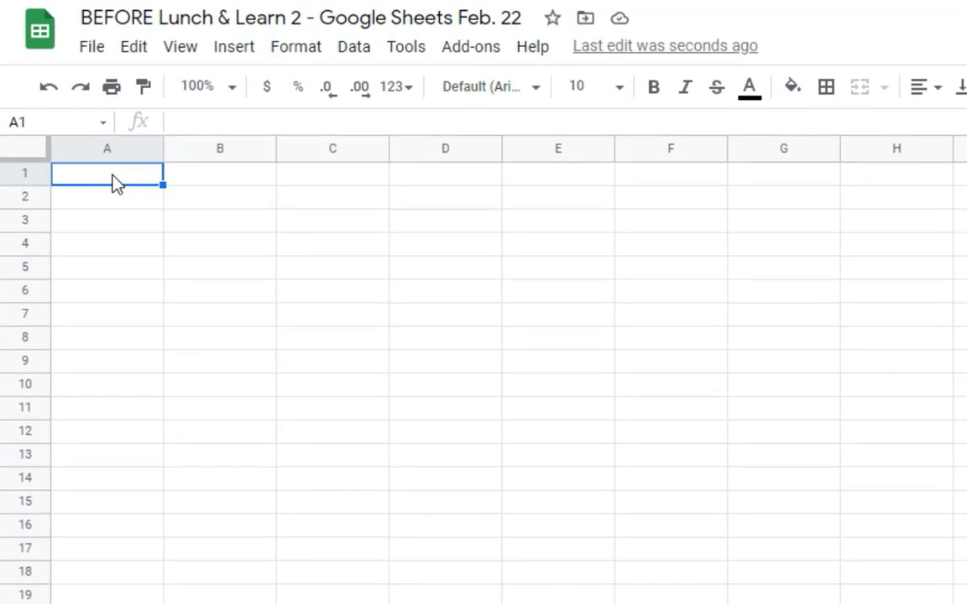
- Enter the header Name in cell A1 and list five people's names beneath it in cells A2 through A6
{"action": "type", "text": "Name"}
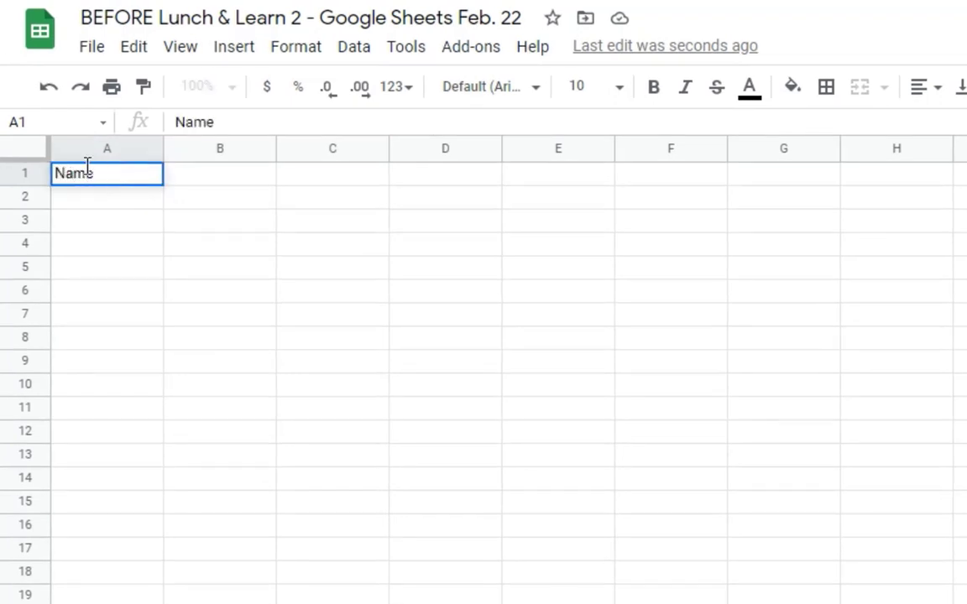
{"action": "left_click", "coordinate": [132, 200]}
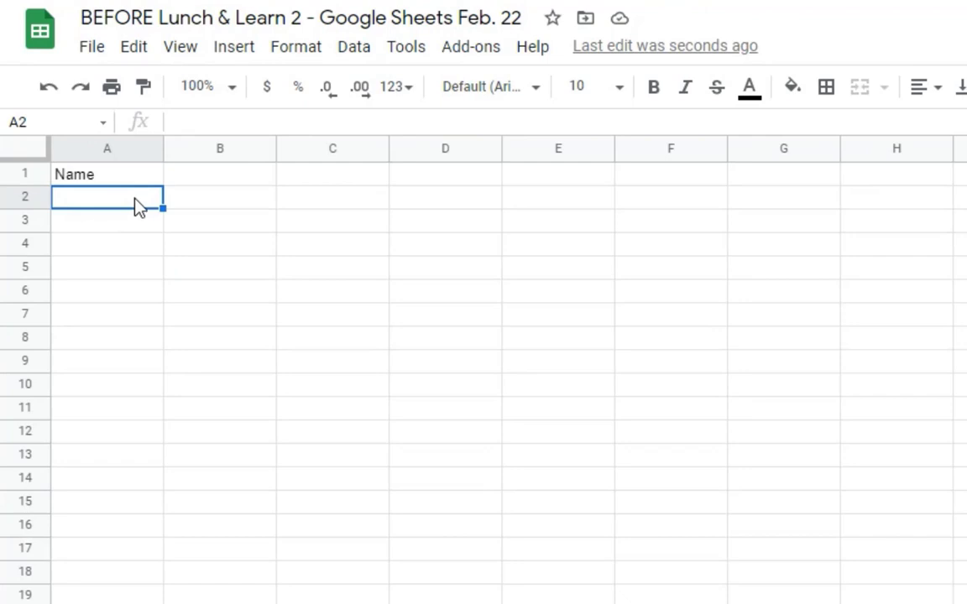
{"action": "left_click", "coordinate": [104, 149]}
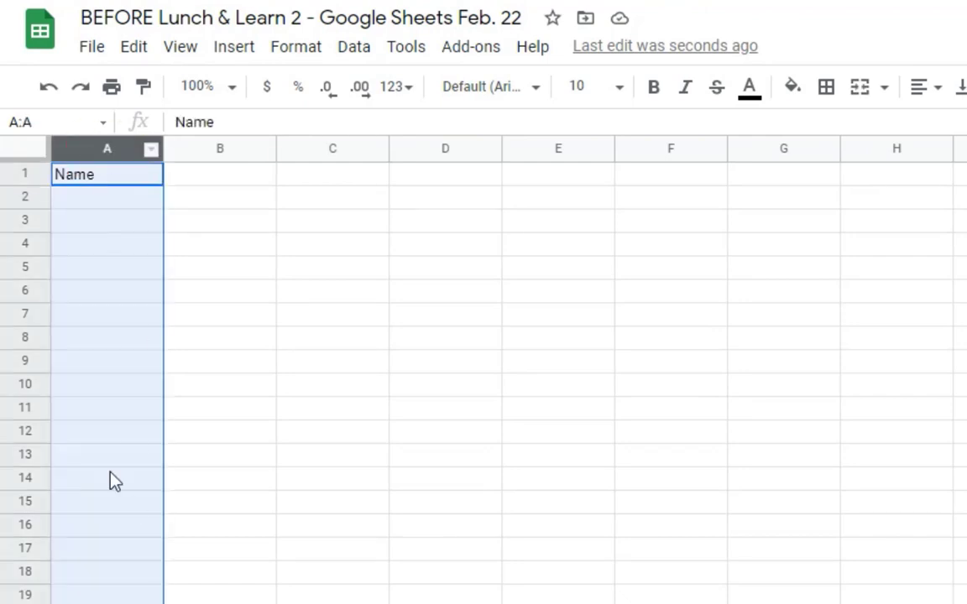
{"action": "left_click", "coordinate": [132, 207]}
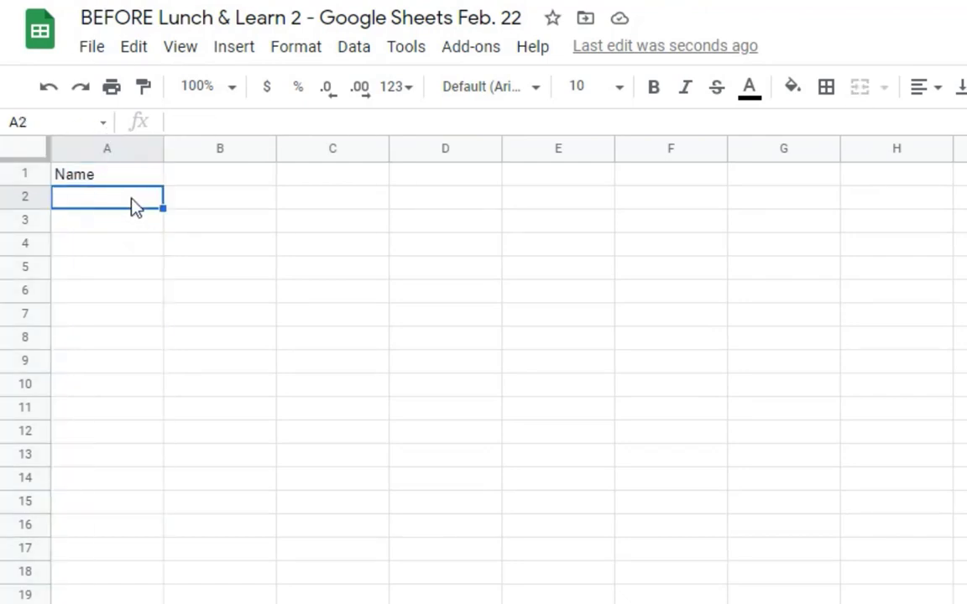
{"action": "type", "text": "Sara"}
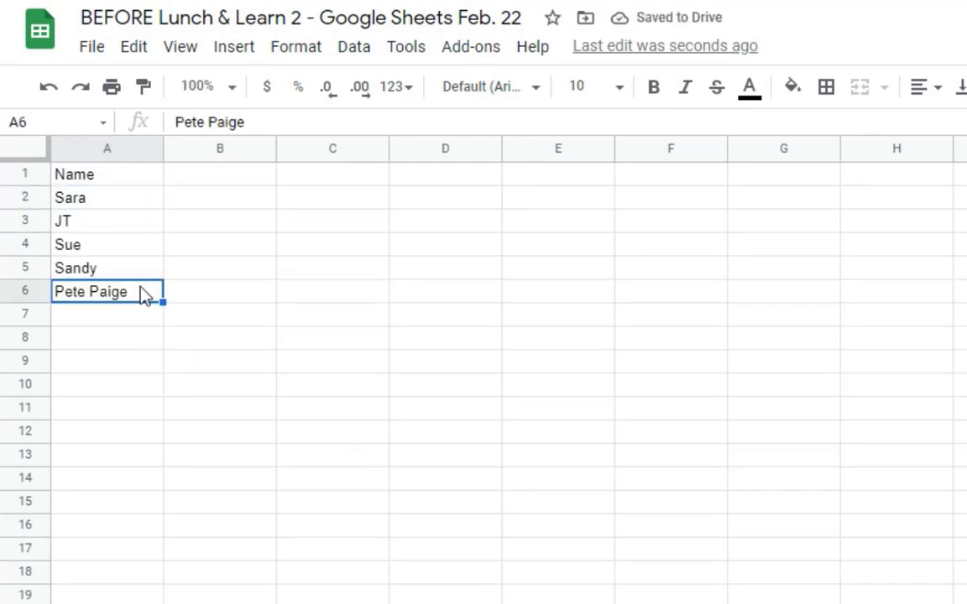
- Set the name in cell A2 to the Acme font at size 14
{"action": "left_click", "coordinate": [119, 208]}
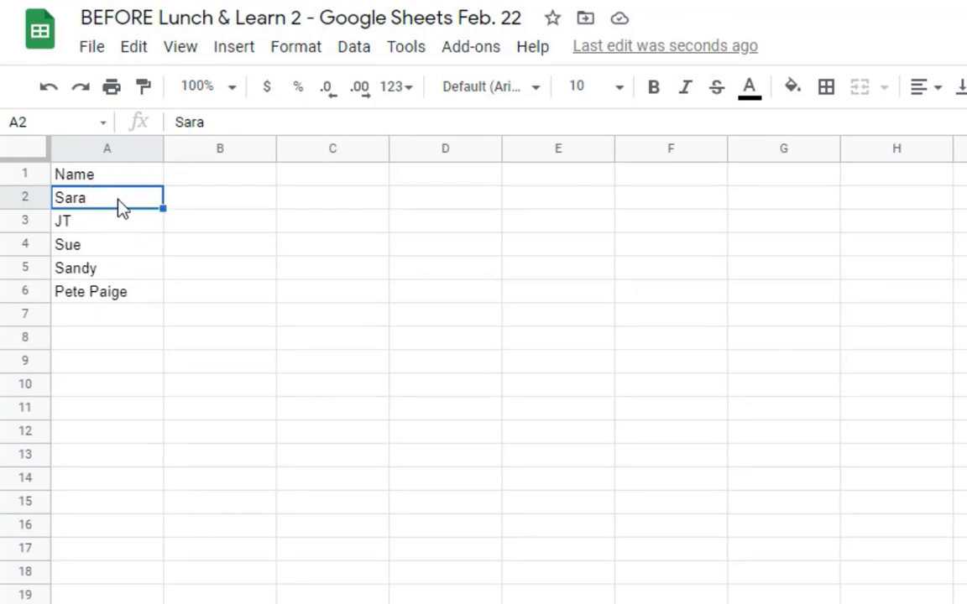
{"action": "left_click", "coordinate": [518, 91]}
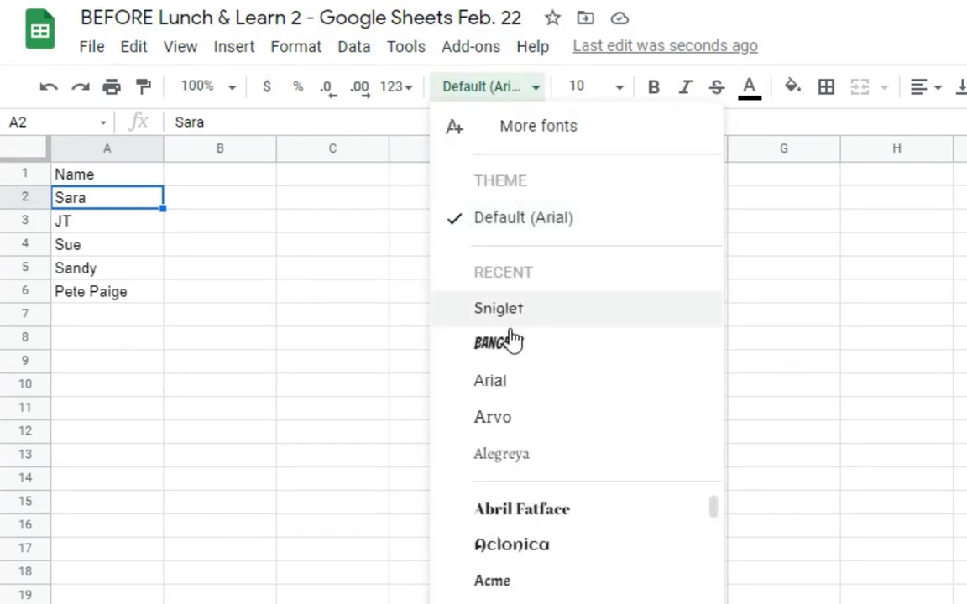
{"action": "left_click", "coordinate": [508, 590]}
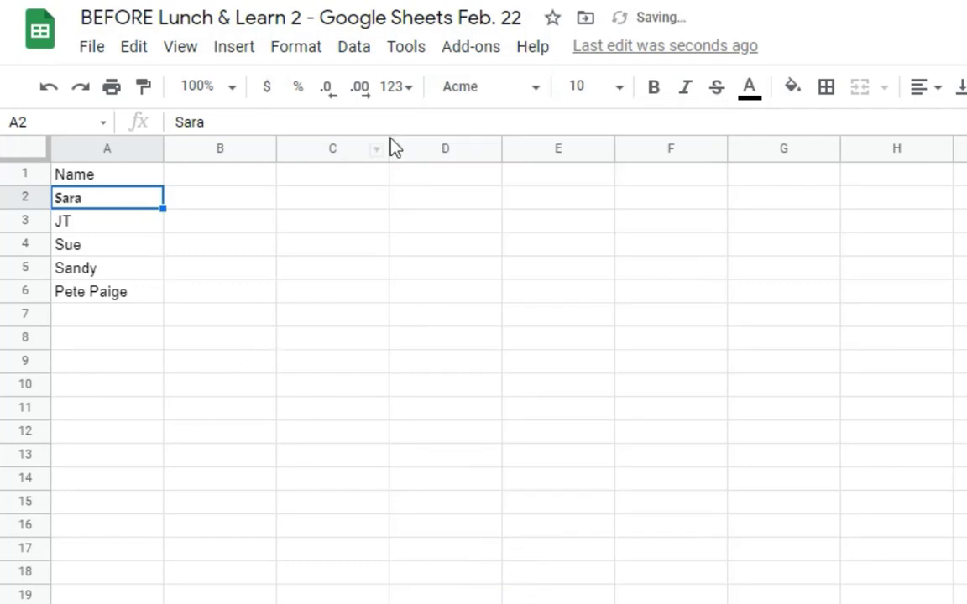
{"action": "left_click", "coordinate": [620, 91]}
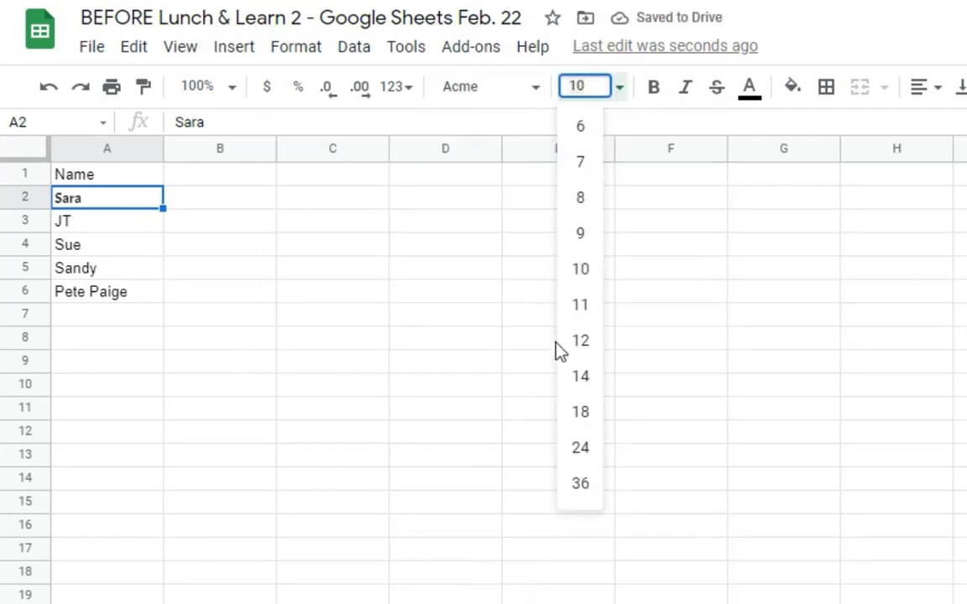
{"action": "left_click", "coordinate": [581, 376]}
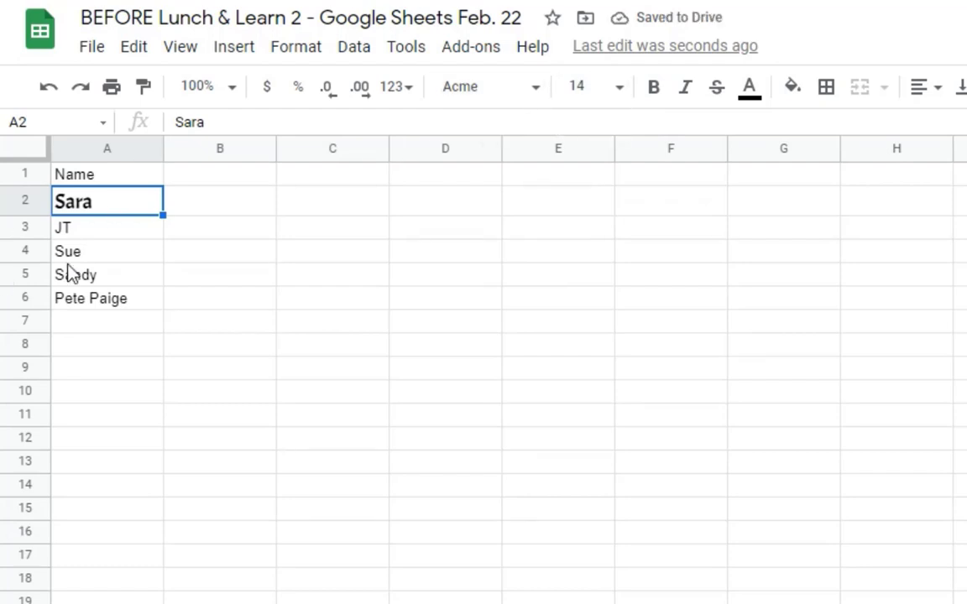
- Color the text of the name in cell A2 purple and finish editing the cell
{"action": "double_click", "coordinate": [75, 206]}
{"action": "double_click", "coordinate": [76, 206]}
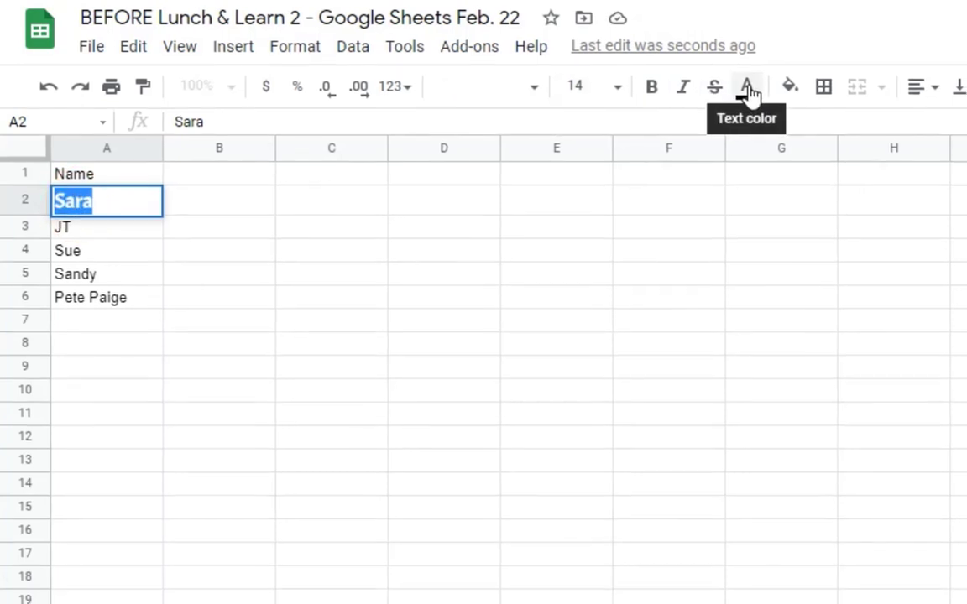
{"action": "left_click", "coordinate": [686, 82]}
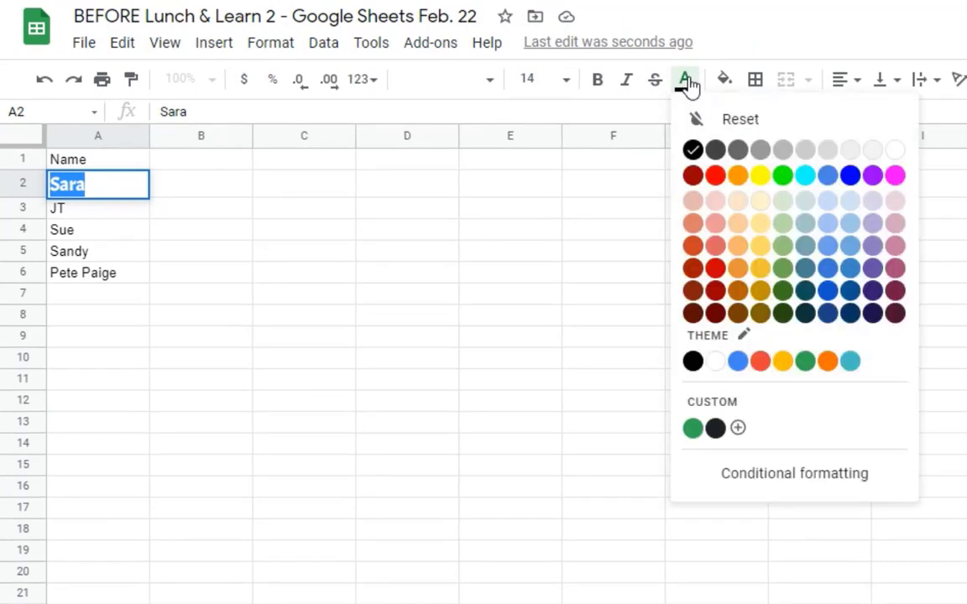
{"action": "left_click", "coordinate": [873, 176]}
{"action": "left_click", "coordinate": [238, 319]}
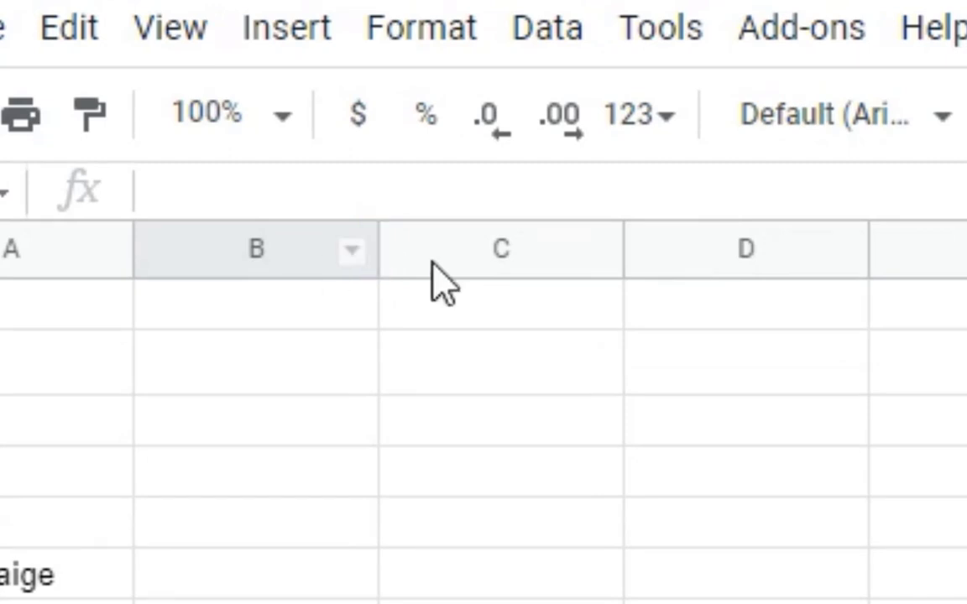
- Widen column B to about twice its width and narrow column C to about half its width
{"action": "left_click_drag", "start_coordinate": [377, 261], "coordinate": [616, 265]}
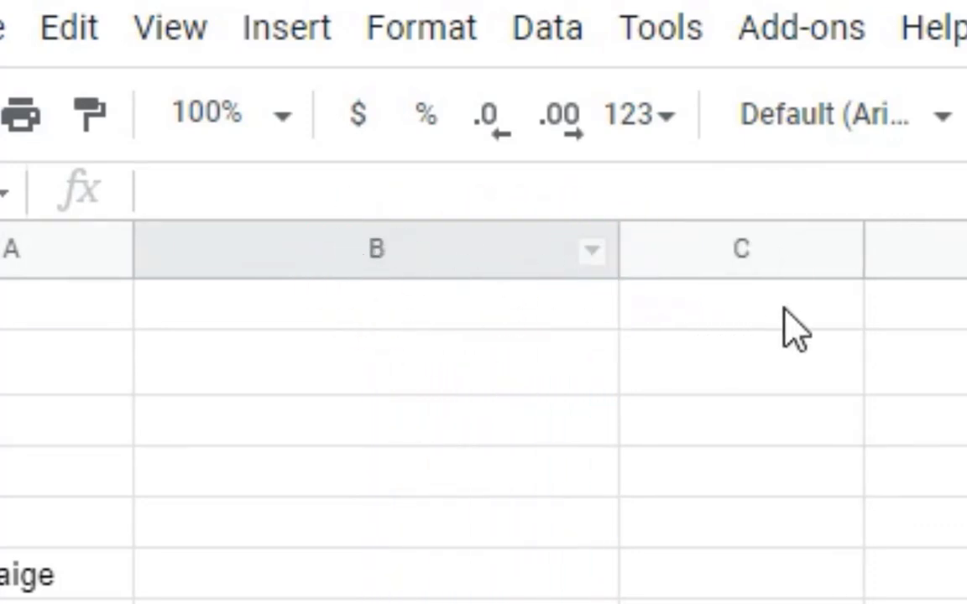
{"action": "left_click_drag", "start_coordinate": [864, 255], "coordinate": [754, 253]}
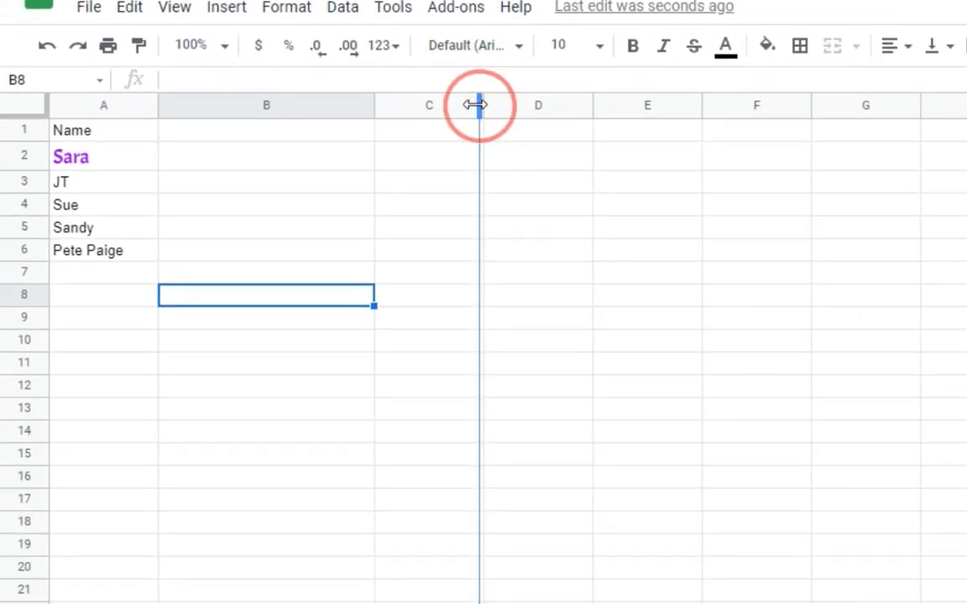
{"action": "left_click_drag", "start_coordinate": [435, 106], "coordinate": [434, 105]}
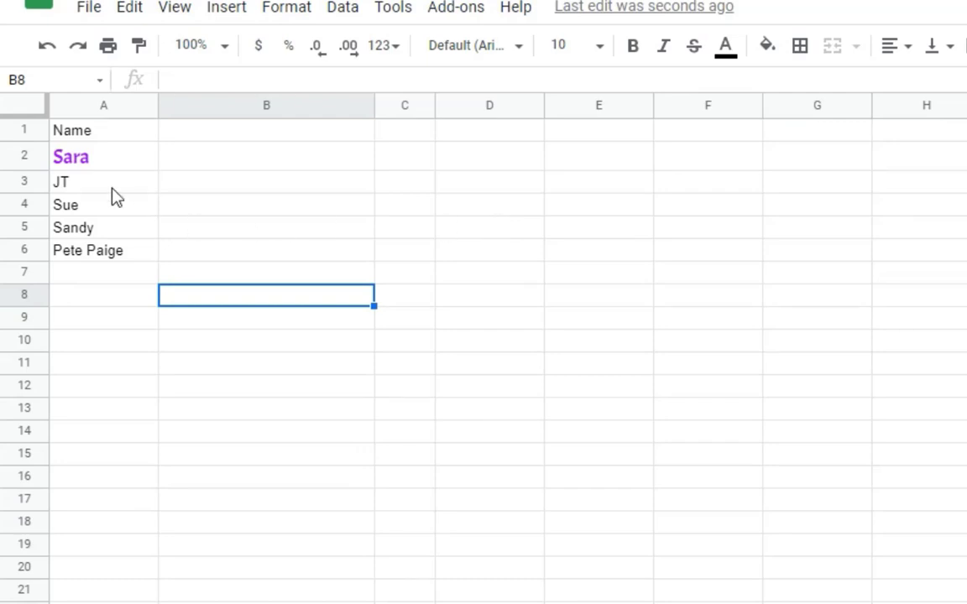
- Select the entire sheet and resize all of its columns to one uniform width, then deselect
{"action": "left_click", "coordinate": [29, 102]}
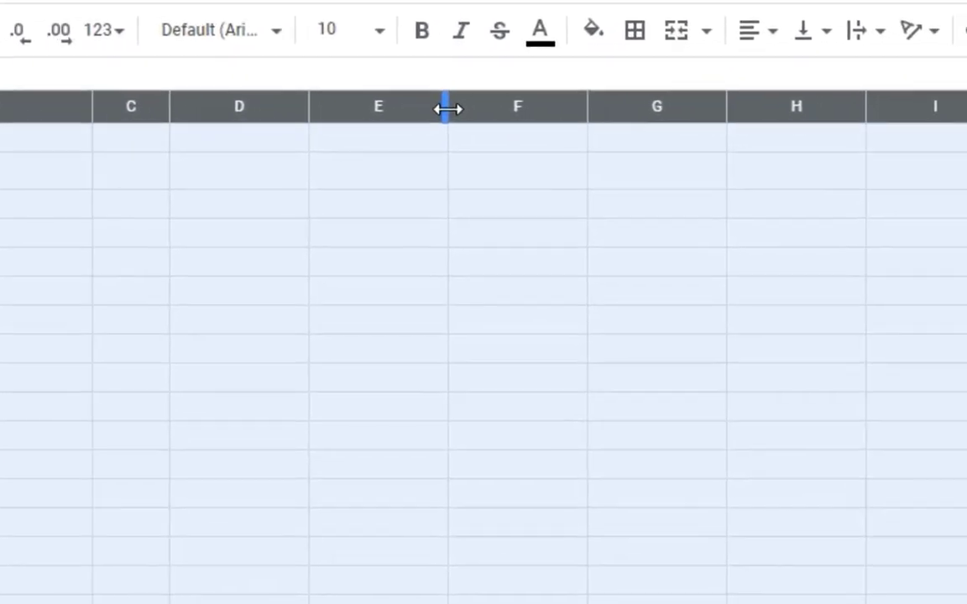
{"action": "mouse_move", "coordinate": [446, 109]}
{"action": "left_mouse_down"}
{"action": "mouse_move", "coordinate": [317, 112]}
{"action": "mouse_move", "coordinate": [443, 114]}
{"action": "left_mouse_up"}
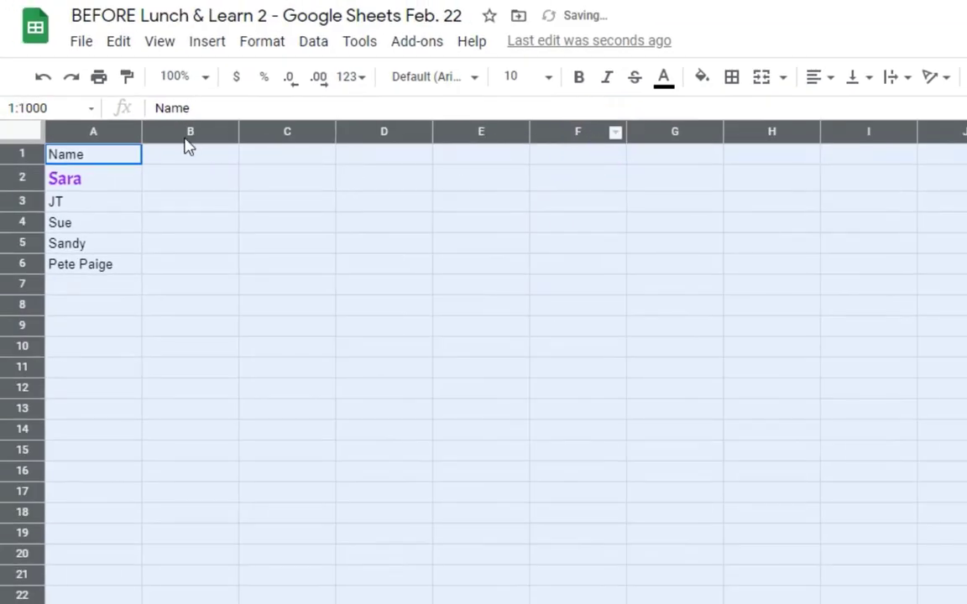
{"action": "left_click", "coordinate": [397, 291]}
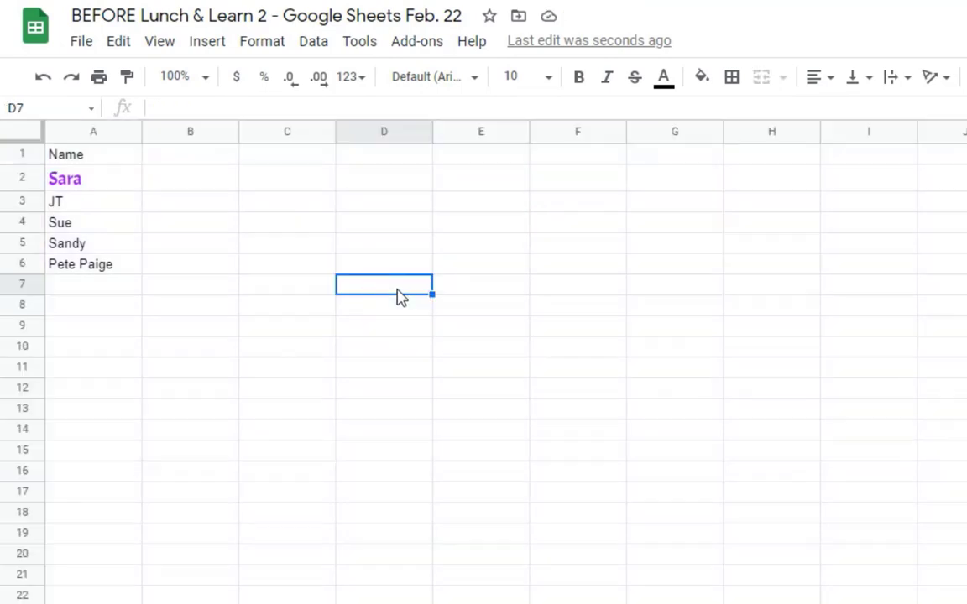
- Select the alternate columns B, D, F, H and J and narrow them together to about 70% of their width
{"action": "left_click", "coordinate": [371, 138]}
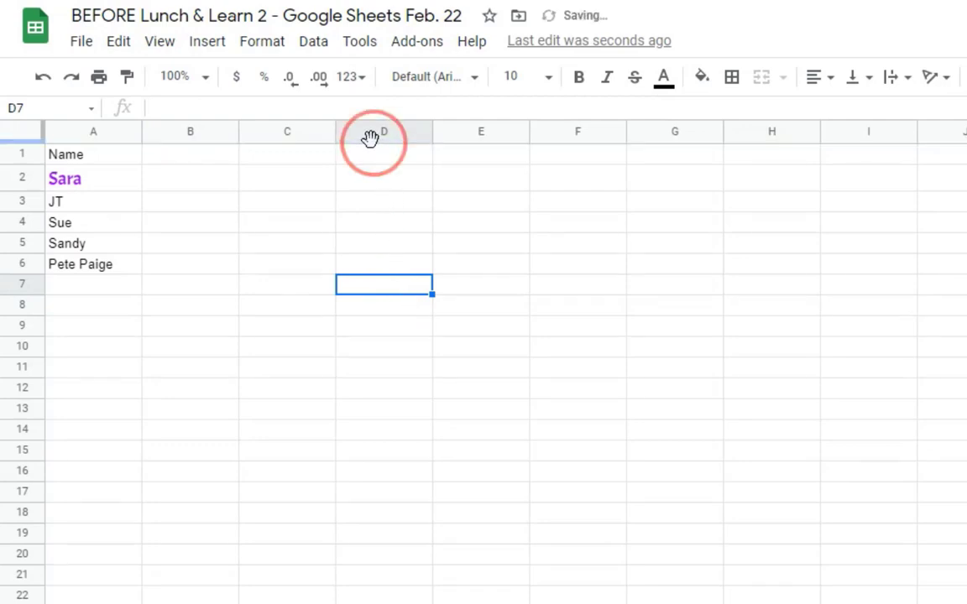
{"action": "left_click", "coordinate": [371, 134], "text": "ctrl"}
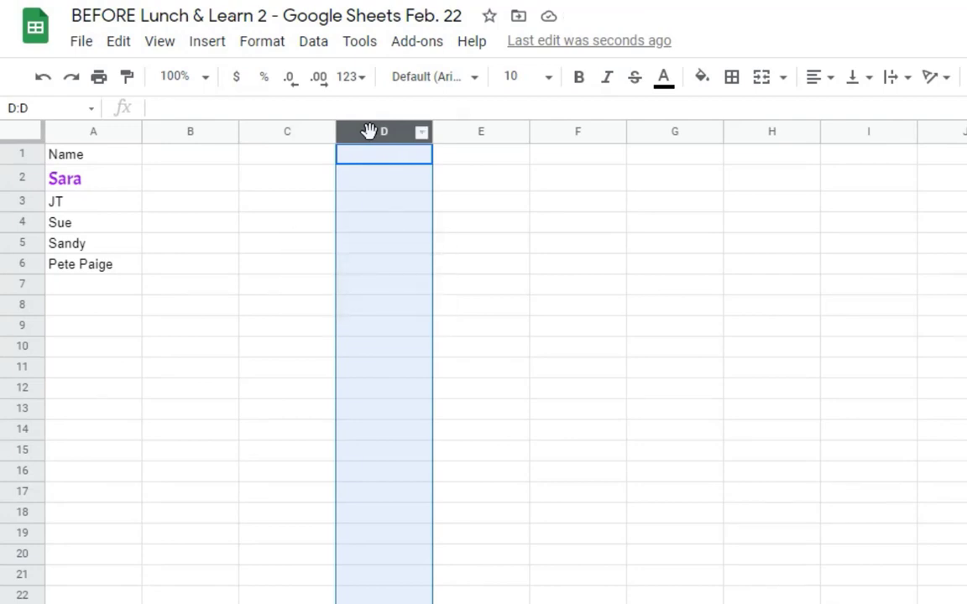
{"action": "left_click", "coordinate": [199, 134], "text": "ctrl"}
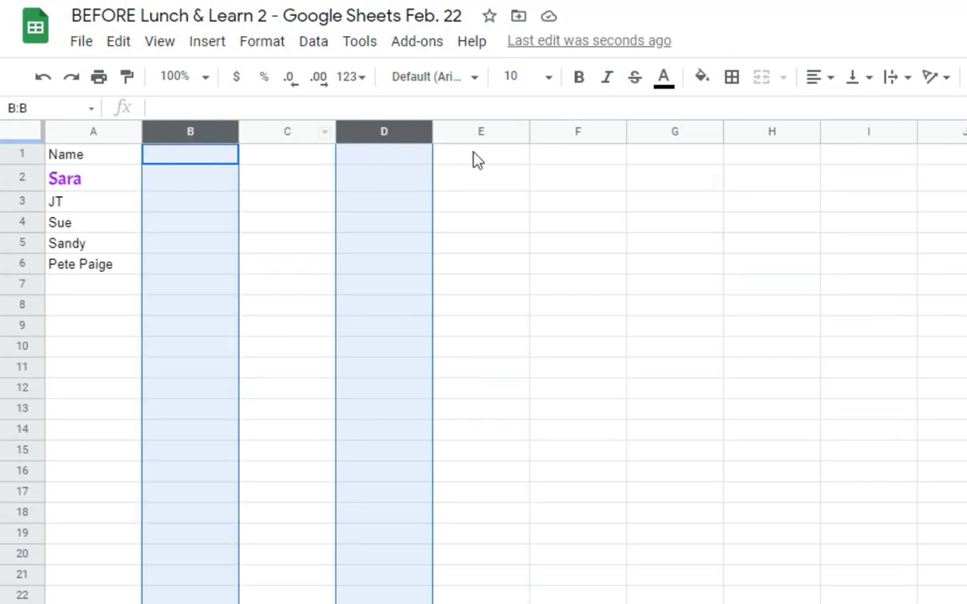
{"action": "left_click", "coordinate": [571, 134], "text": "ctrl"}
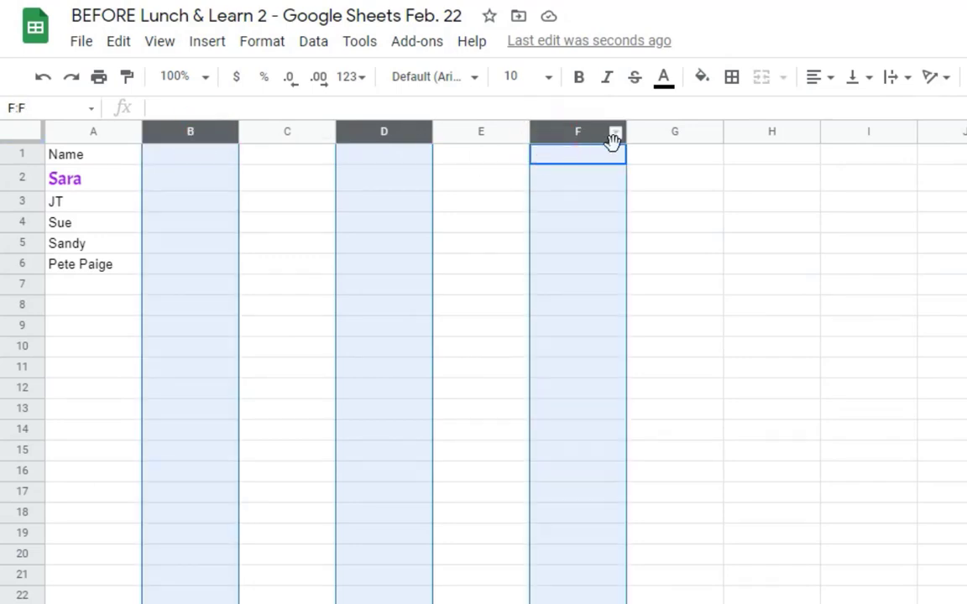
{"action": "left_click", "coordinate": [749, 131], "text": "ctrl"}
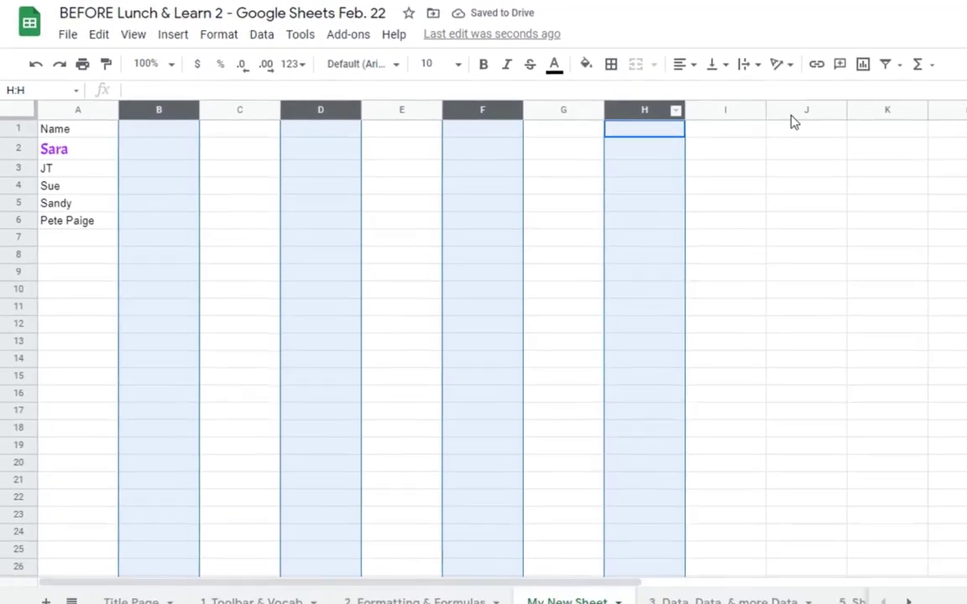
{"action": "left_click", "coordinate": [960, 132], "text": "ctrl"}
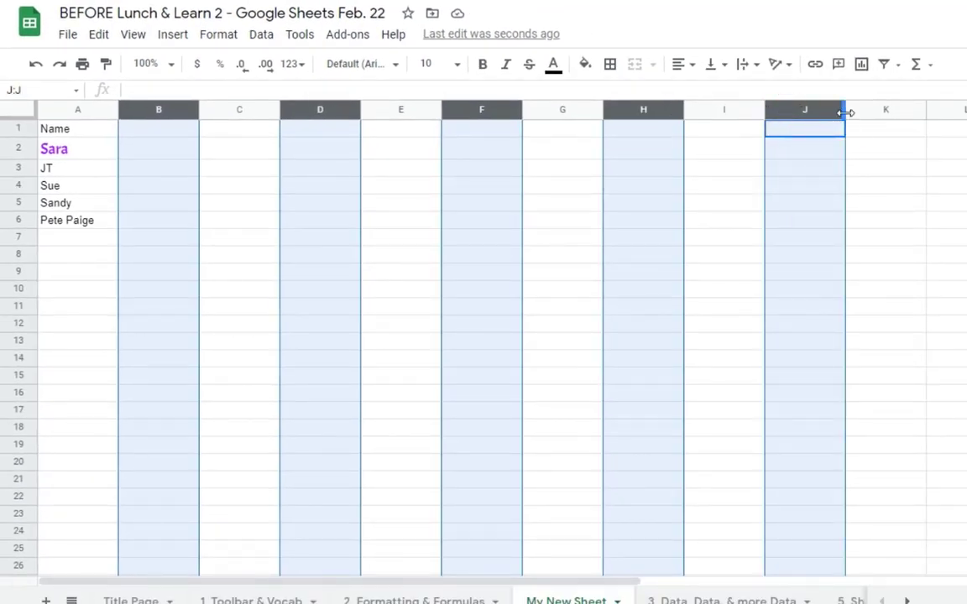
{"action": "left_click_drag", "start_coordinate": [845, 115], "coordinate": [797, 115]}
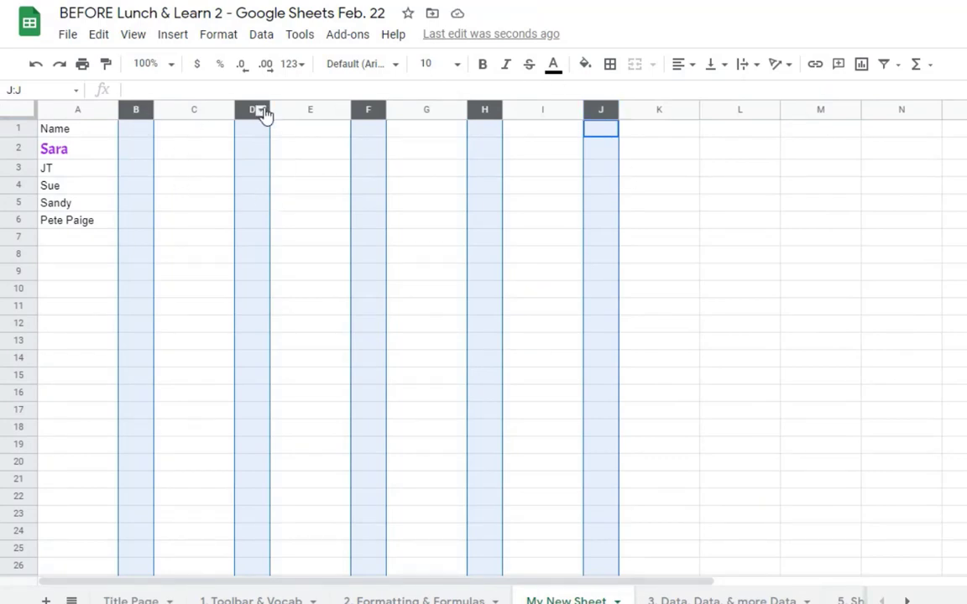
{"action": "left_click_drag", "start_coordinate": [154, 110], "coordinate": [173, 113]}
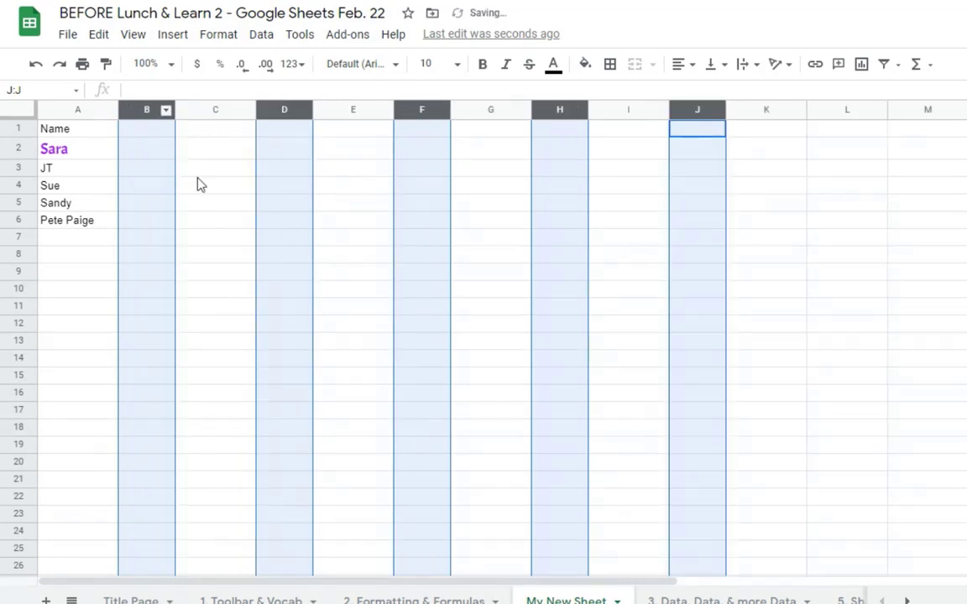
{"action": "left_click", "coordinate": [214, 204]}
{"action": "left_click", "coordinate": [205, 209]}
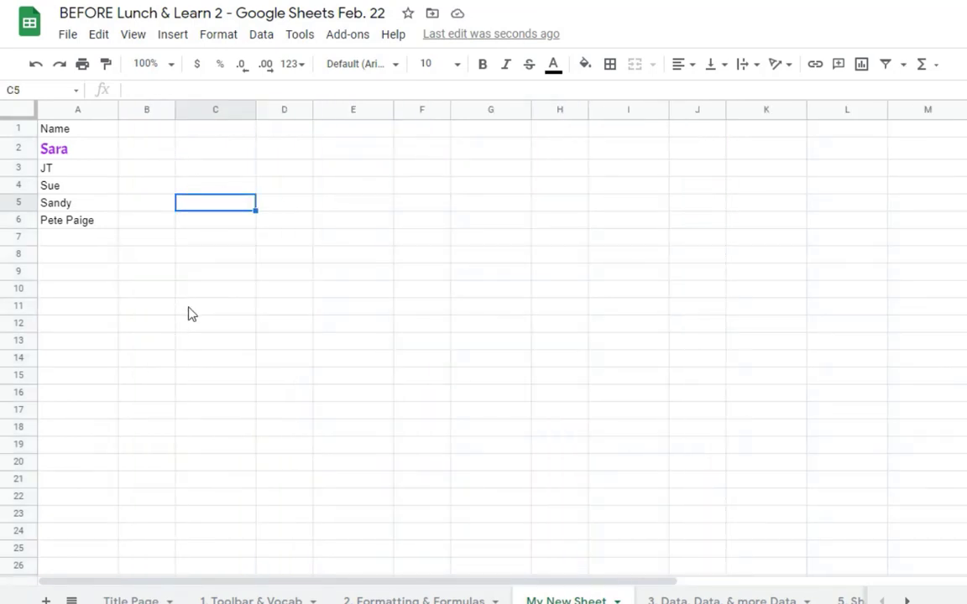
- Increase the height of header row 1 to about three times its size
{"action": "left_click", "coordinate": [18, 128]}
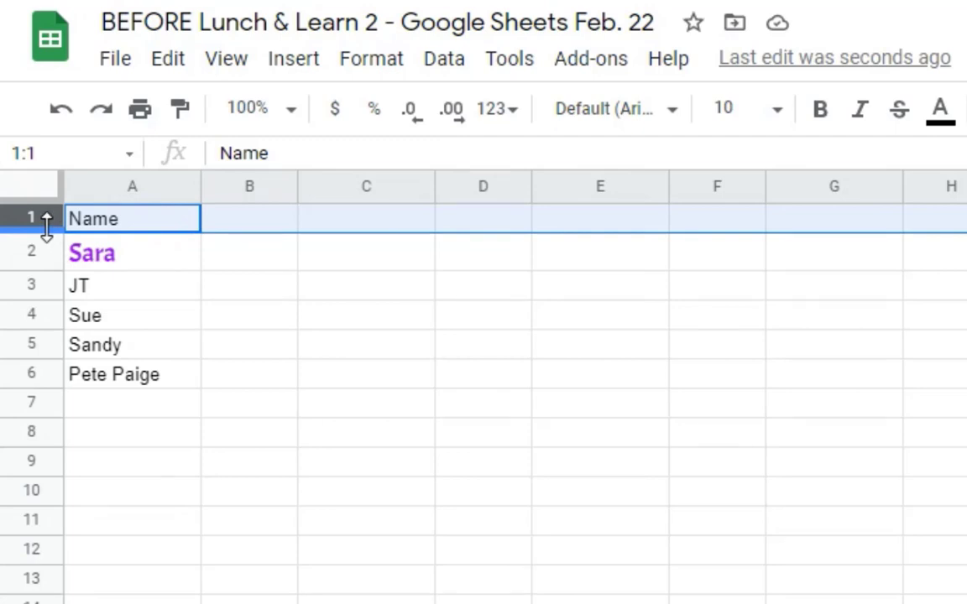
{"action": "left_click_drag", "start_coordinate": [46, 225], "coordinate": [40, 287]}
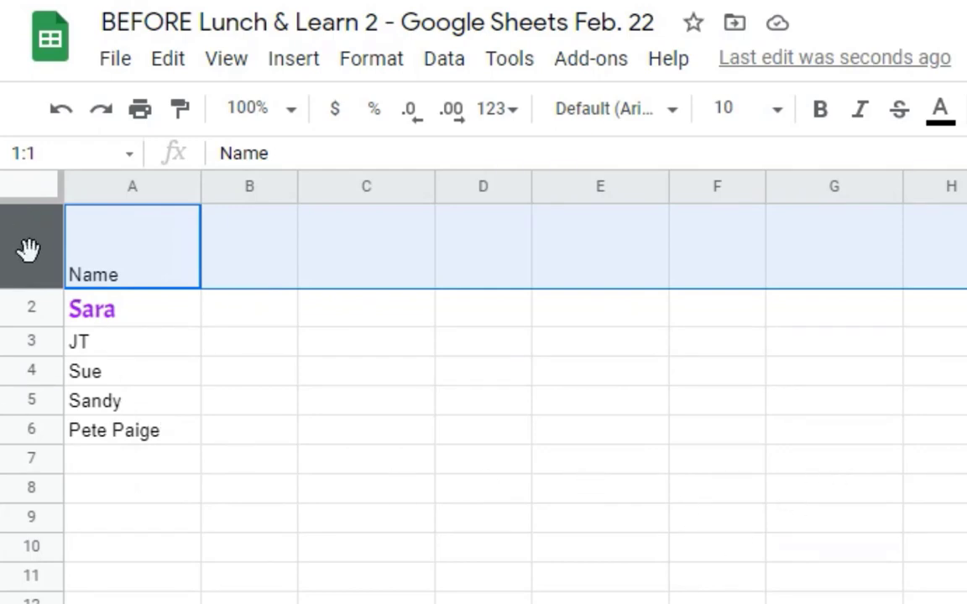
{"action": "left_click", "coordinate": [415, 437]}
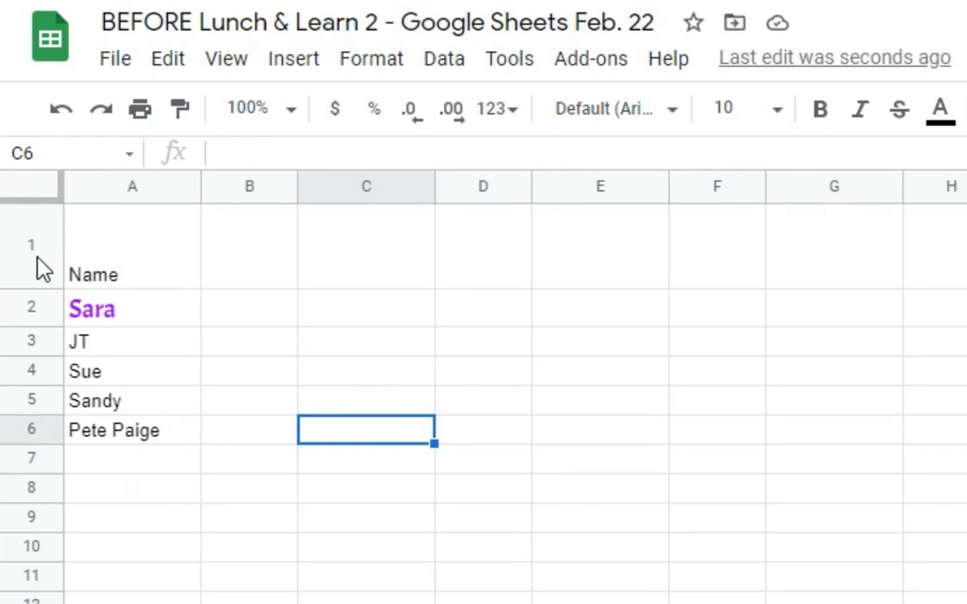
- Fill the Name header cell A1 with yellow
{"action": "left_click", "coordinate": [174, 270]}
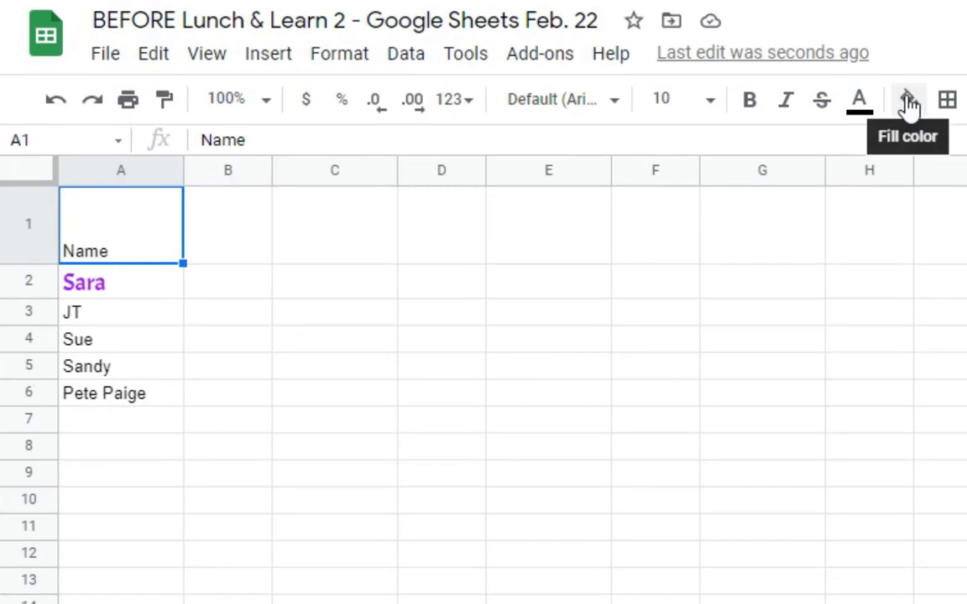
{"action": "left_click", "coordinate": [909, 101]}
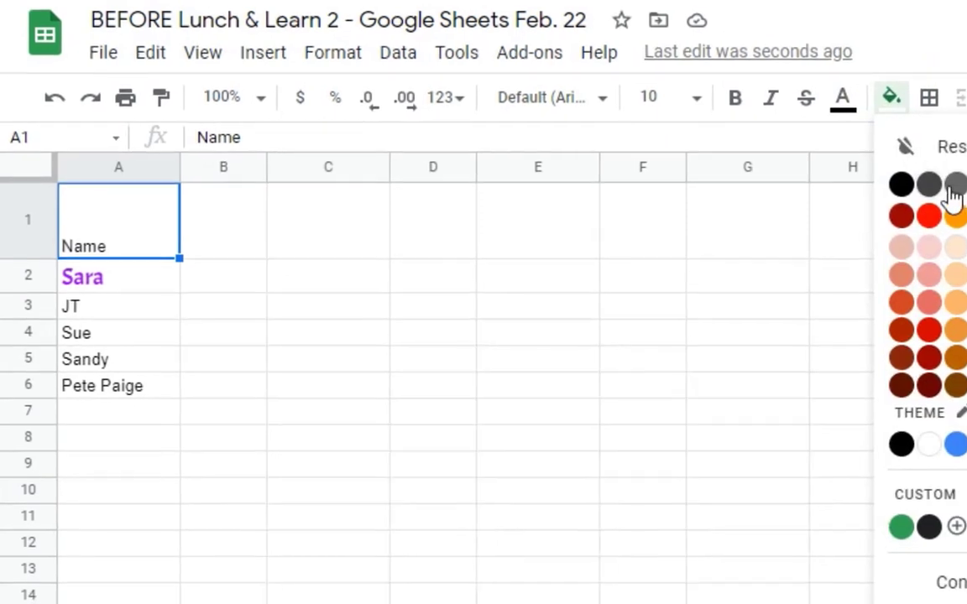
{"action": "left_click", "coordinate": [966, 217]}
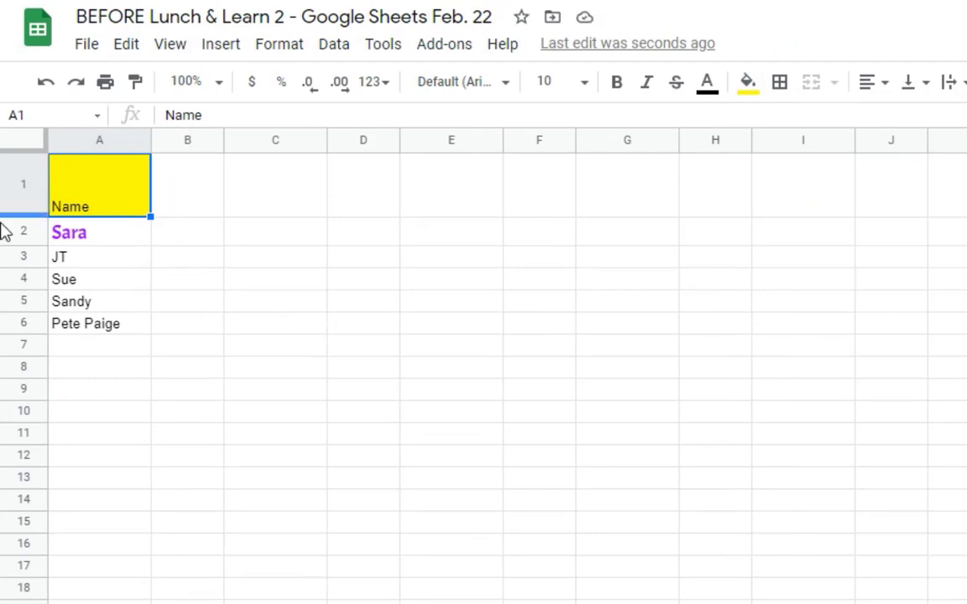
{"action": "left_click", "coordinate": [177, 328]}
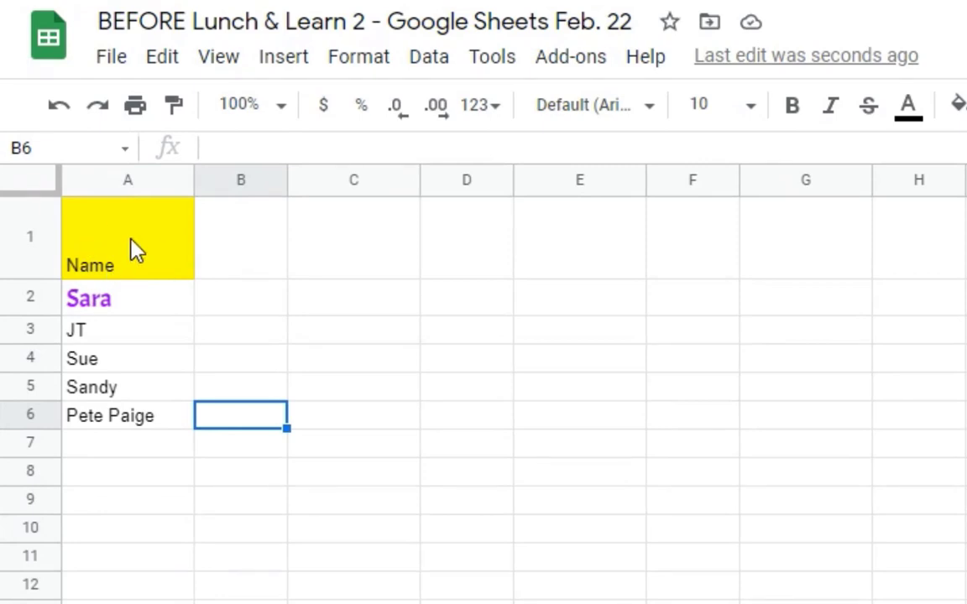
- Sort the sheet by column A from A to Z with the header row included, and undo the sort
{"action": "left_click", "coordinate": [130, 249]}
{"action": "left_click", "coordinate": [149, 178]}
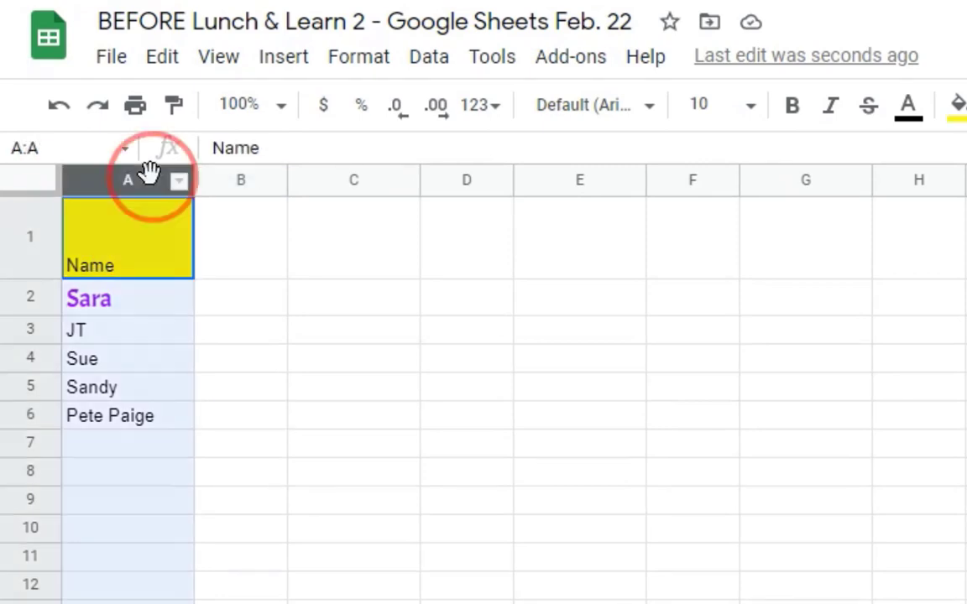
{"action": "left_click", "coordinate": [180, 183]}
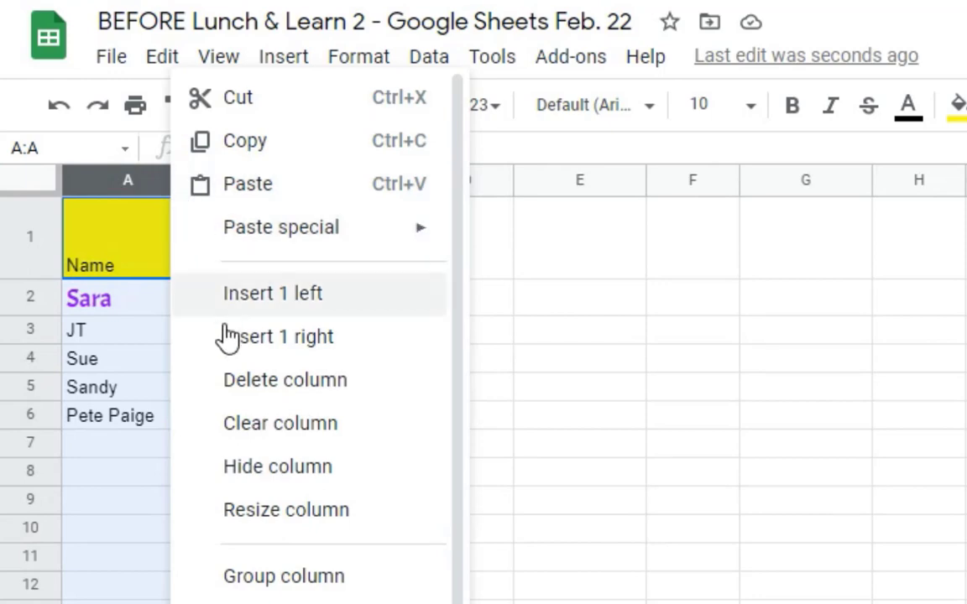
{"action": "left_click", "coordinate": [304, 603]}
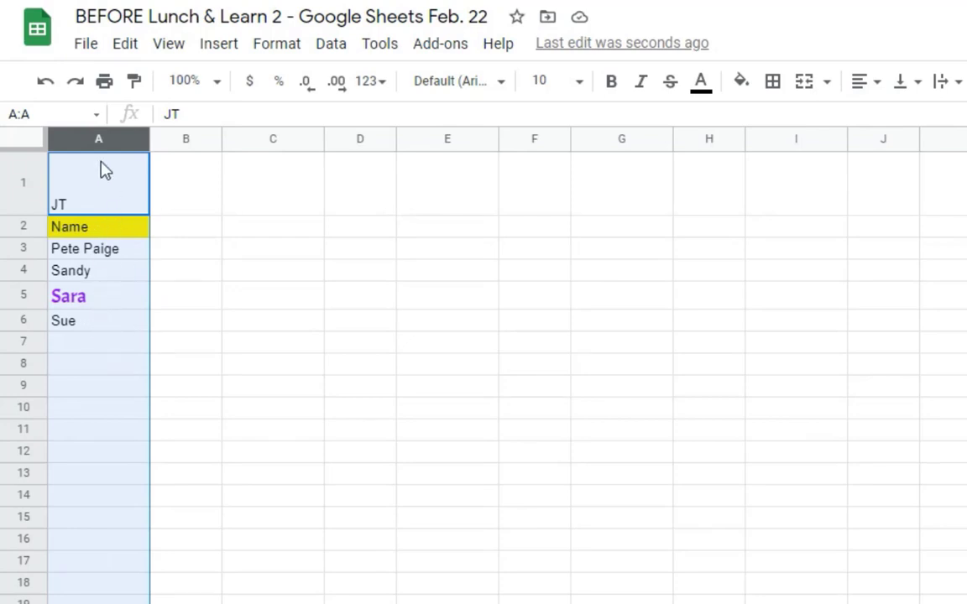
{"action": "left_click", "coordinate": [46, 82]}
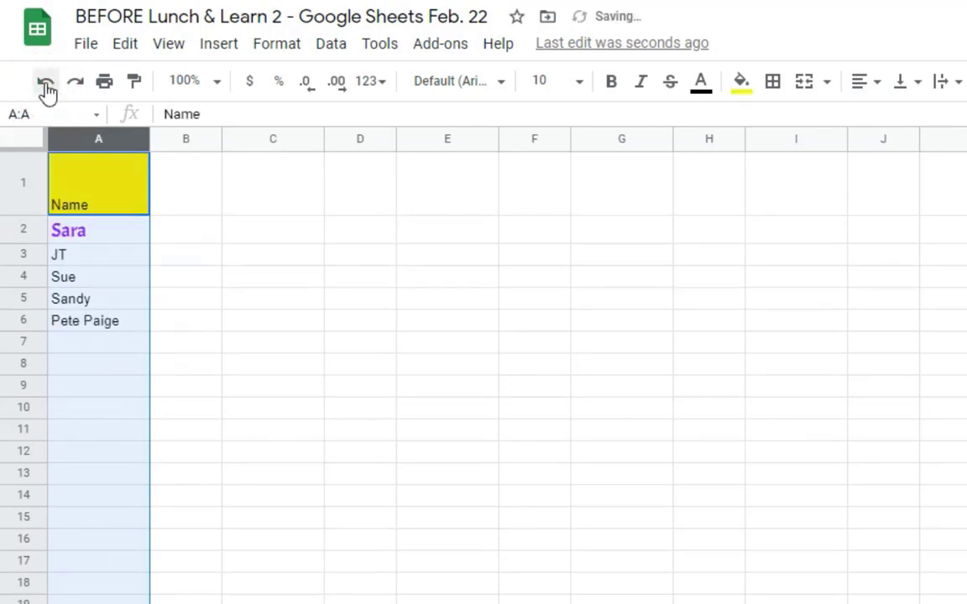
{"action": "left_click", "coordinate": [244, 327]}
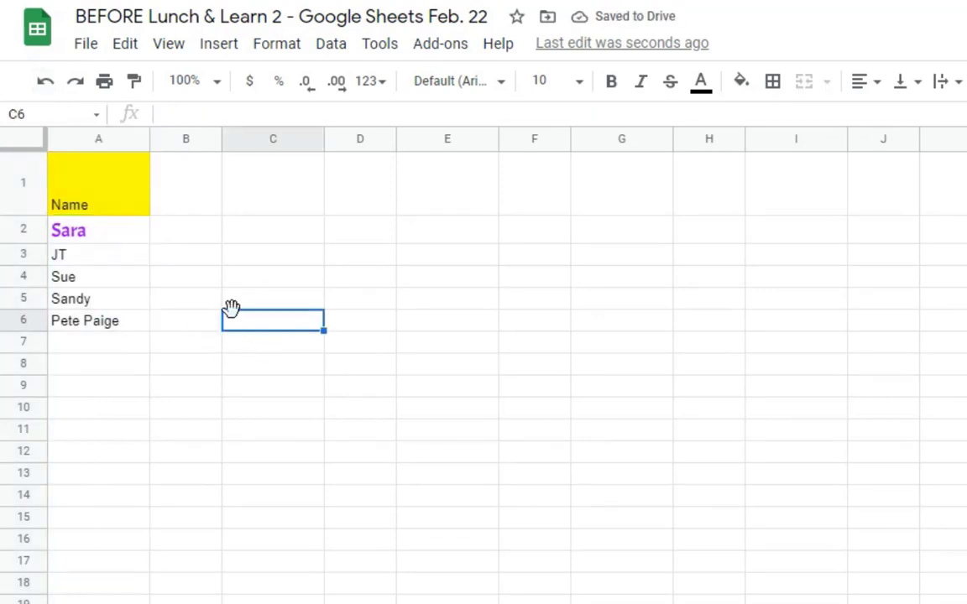
- Freeze one row so that header row 1 is locked above the list of names
{"action": "left_click", "coordinate": [26, 186]}
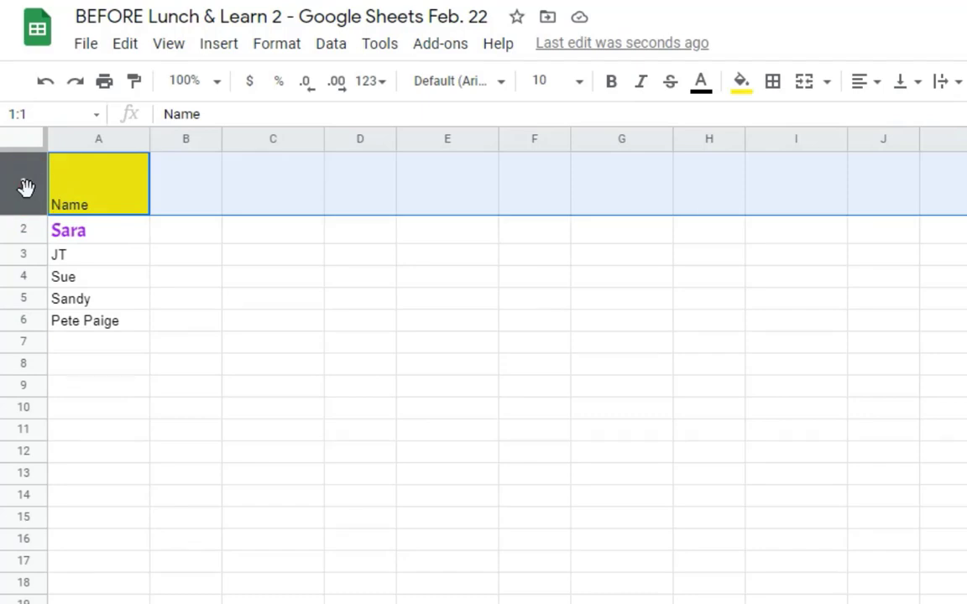
{"action": "left_click", "coordinate": [180, 53]}
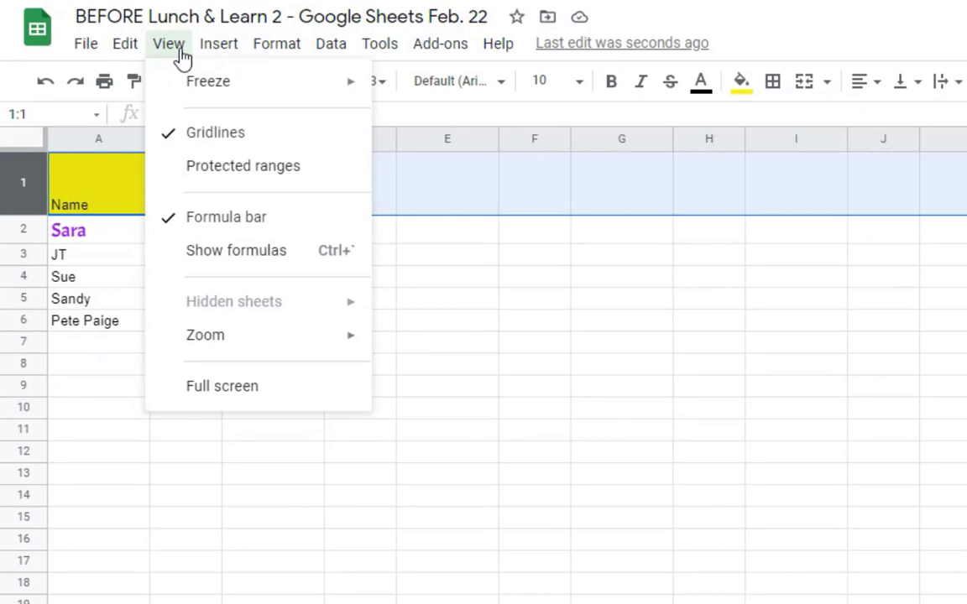
{"action": "mouse_move", "coordinate": [200, 93]}
{"action": "mouse_move", "coordinate": [258, 96]}
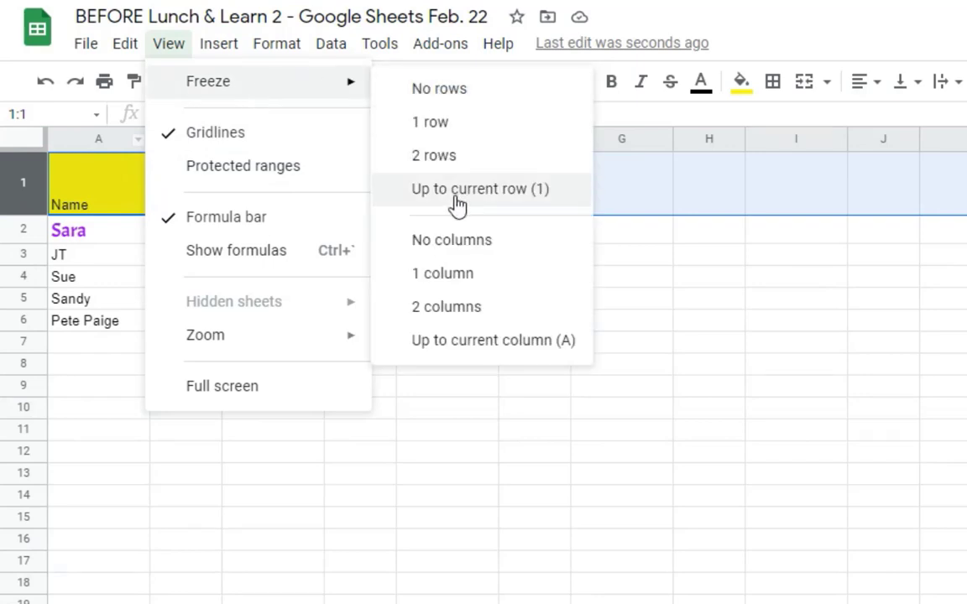
{"action": "left_click", "coordinate": [477, 126]}
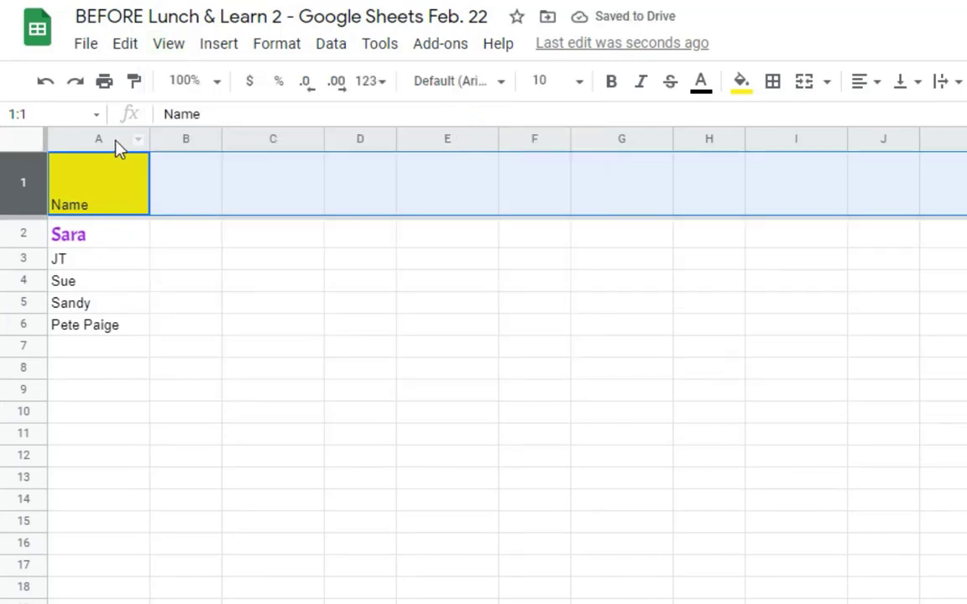
{"action": "left_click", "coordinate": [154, 284]}
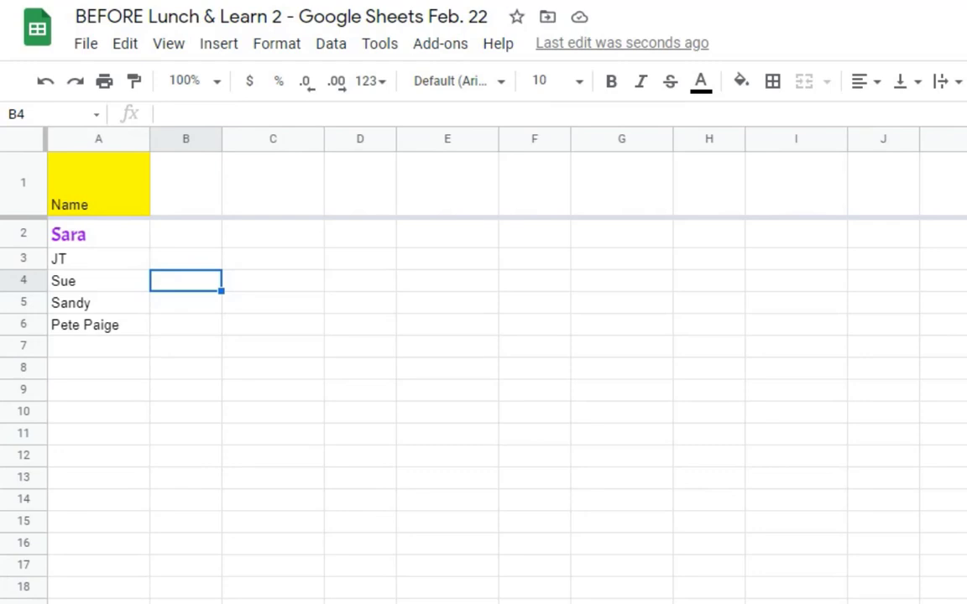
- Freeze one column so that column A with the names is locked in place
{"action": "left_click", "coordinate": [100, 136]}
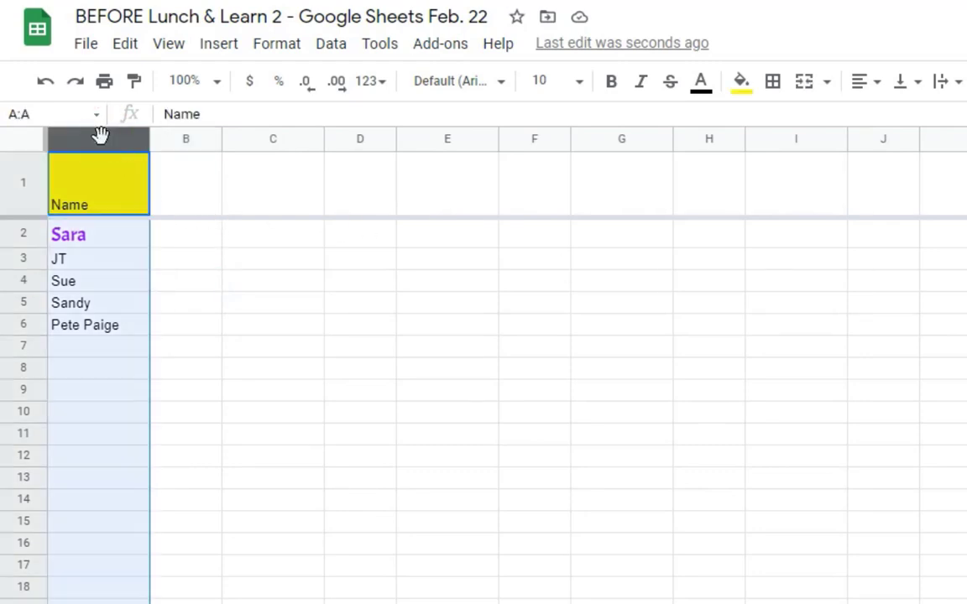
{"action": "left_click", "coordinate": [170, 52]}
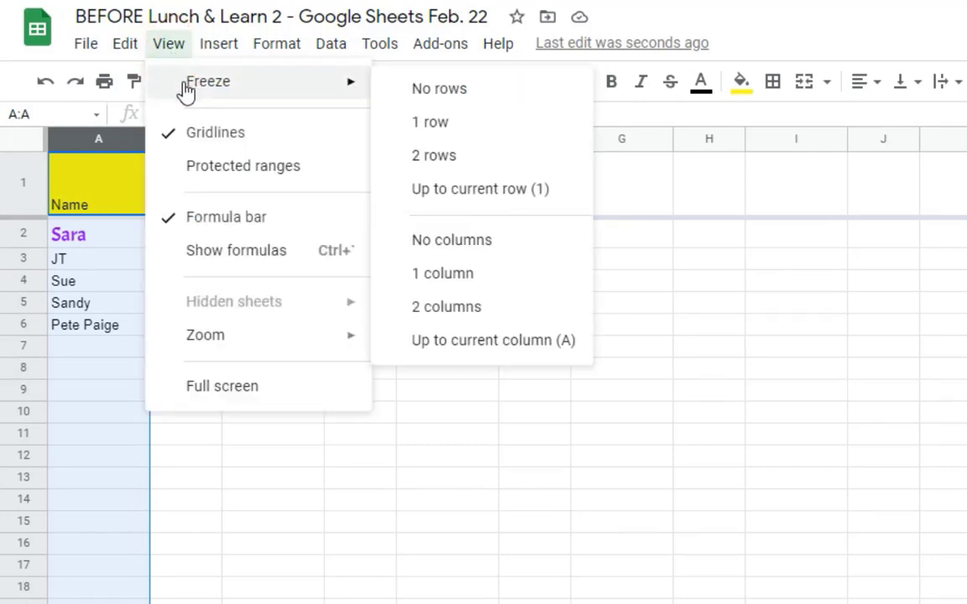
{"action": "left_click", "coordinate": [444, 276]}
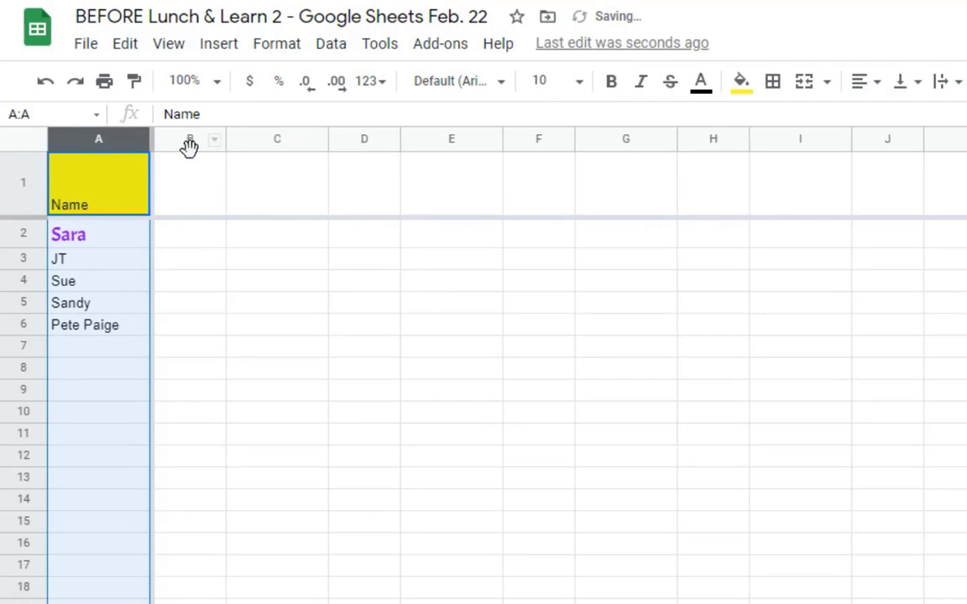
- Move across row 4 to column Z and back to check that frozen column A stays in place
{"action": "left_click", "coordinate": [208, 241]}
{"action": "left_click", "coordinate": [966, 281]}
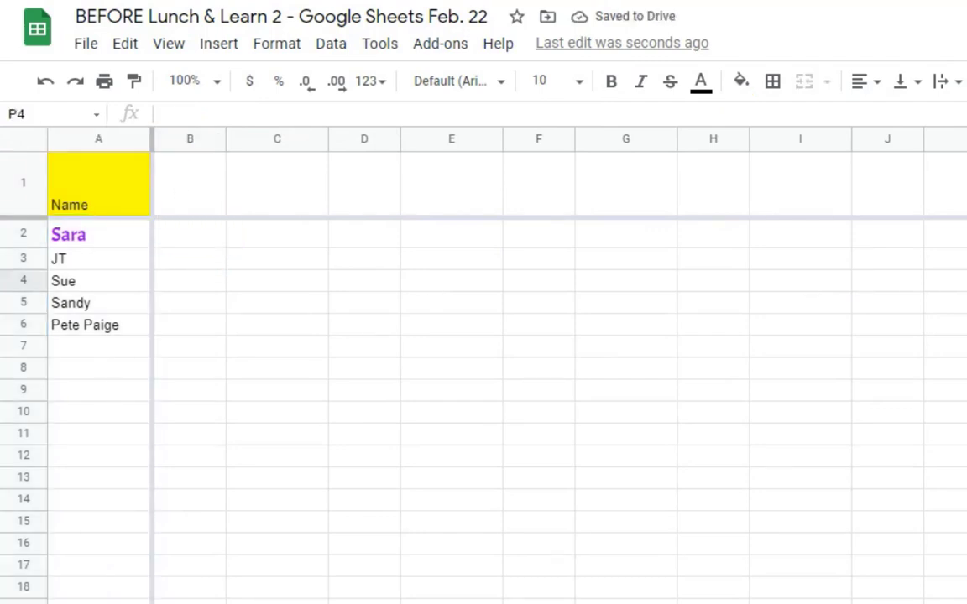
{"action": "key", "text": "Right"}
{"action": "key", "text": "Right"}
{"action": "key", "text": "Right"}
{"action": "key", "text": "Right"}
{"action": "key", "text": "Right"}
{"action": "key", "text": "Right"}
{"action": "key", "text": "Right"}
{"action": "key", "text": "Right"}
{"action": "key", "text": "Right"}
{"action": "key", "text": "Right"}
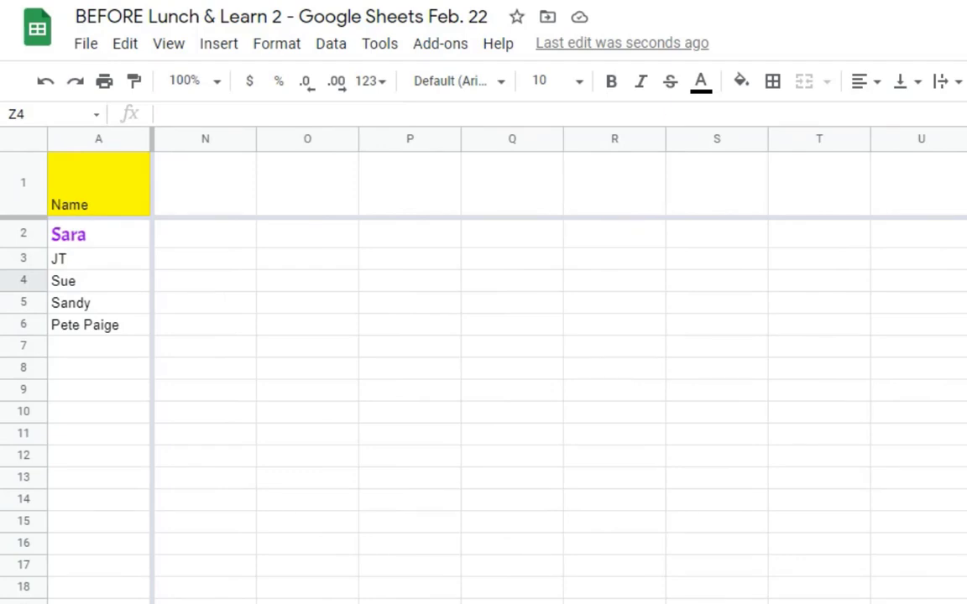
{"action": "left_click", "coordinate": [270, 239]}
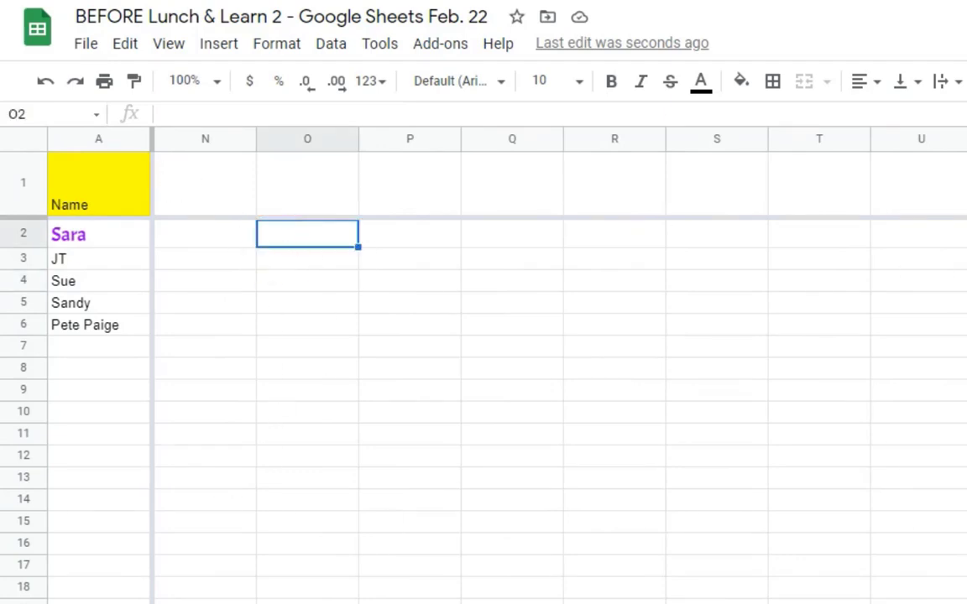
{"action": "scroll", "coordinate": [558, 370], "scroll_direction": "left", "scroll_amount": 10}
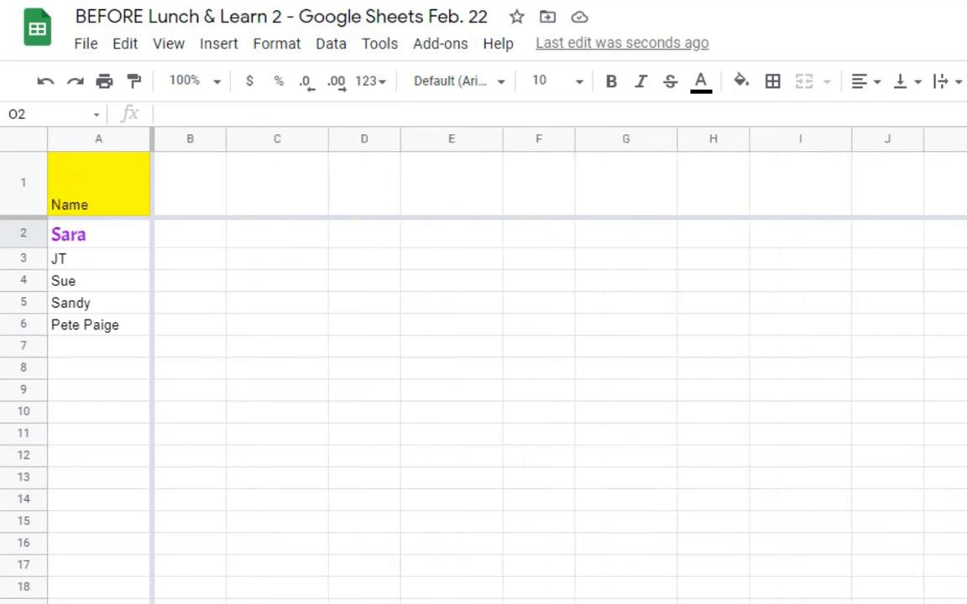
- Select header row 1 and look through the rows below to check that the frozen header stays in place
{"action": "left_click", "coordinate": [98, 185]}
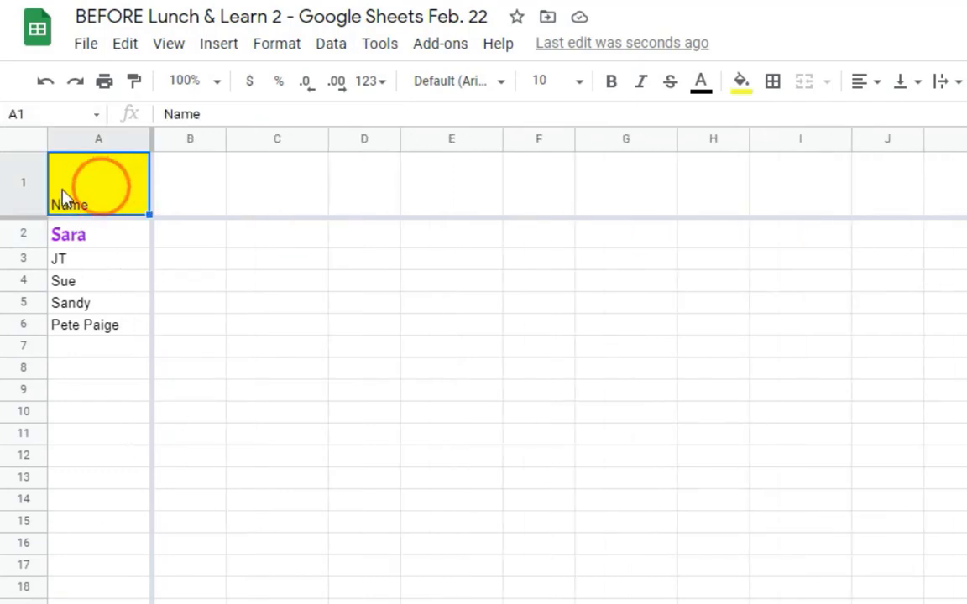
{"action": "left_click", "coordinate": [19, 183]}
{"action": "scroll", "coordinate": [237, 385], "scroll_direction": "down", "scroll_amount": 5}
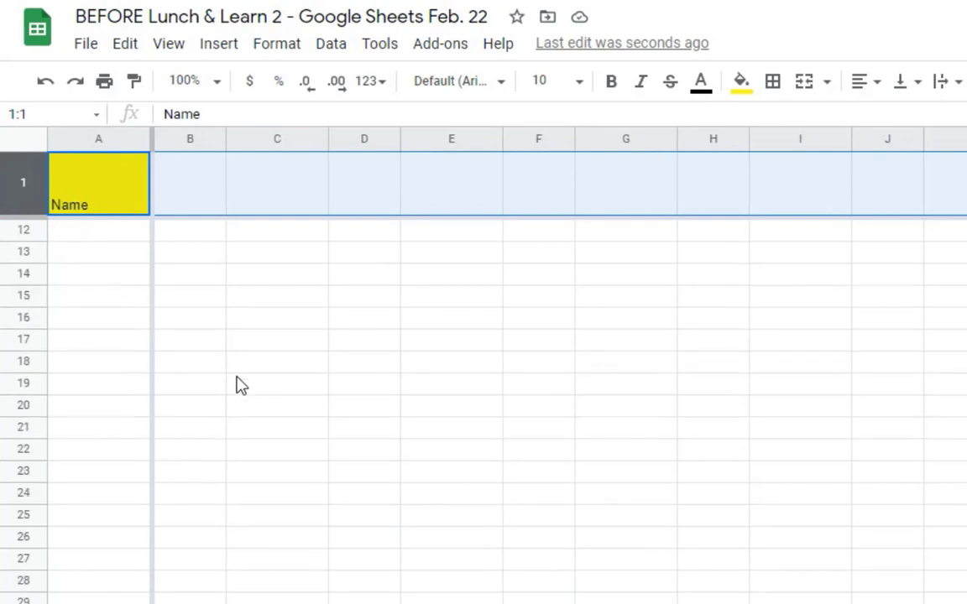
{"action": "scroll", "coordinate": [120, 250], "scroll_direction": "down", "scroll_amount": 3}
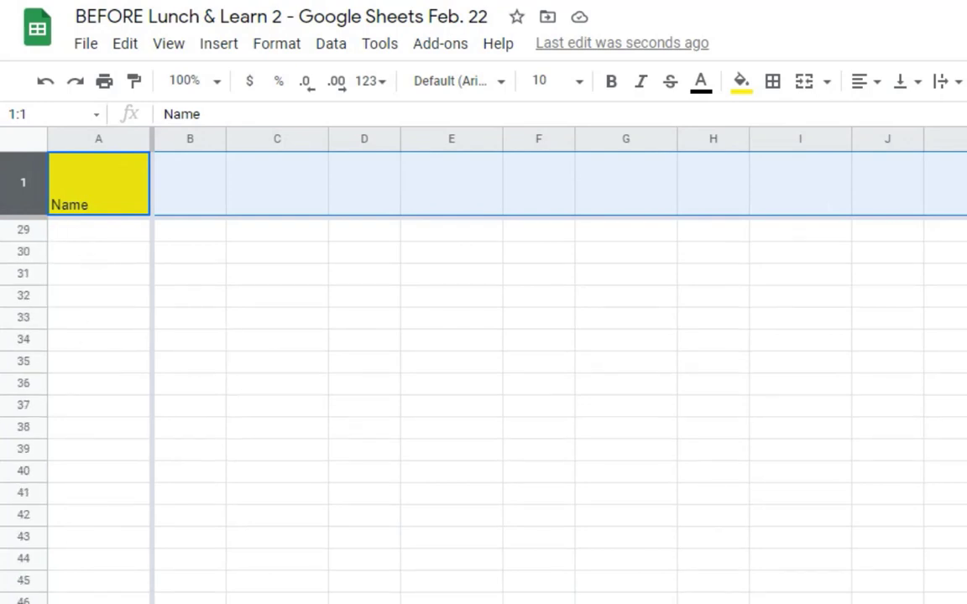
{"action": "scroll", "coordinate": [238, 382], "scroll_direction": "up", "scroll_amount": 9}
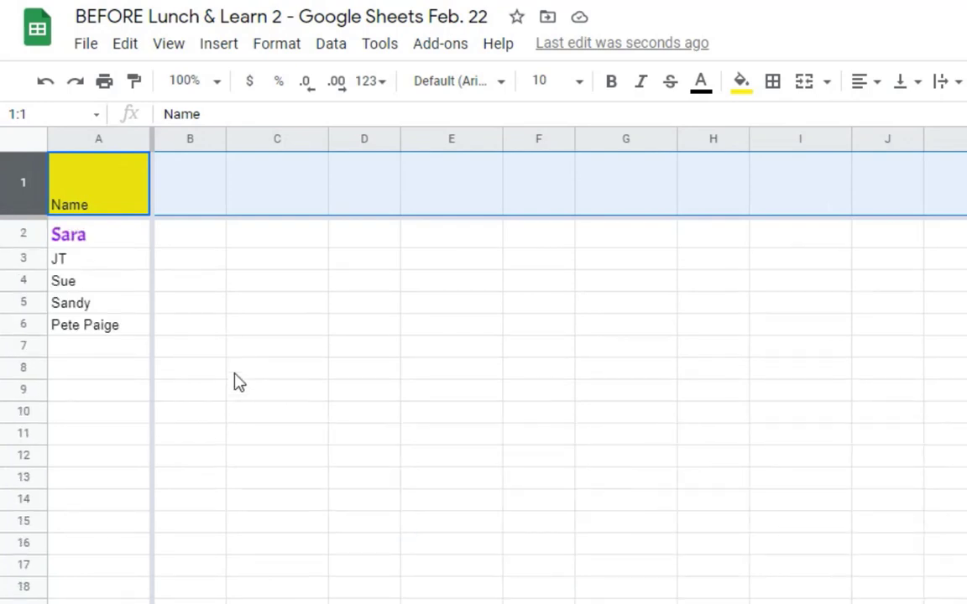
{"action": "scroll", "coordinate": [91, 404], "scroll_direction": "down", "scroll_amount": 4}
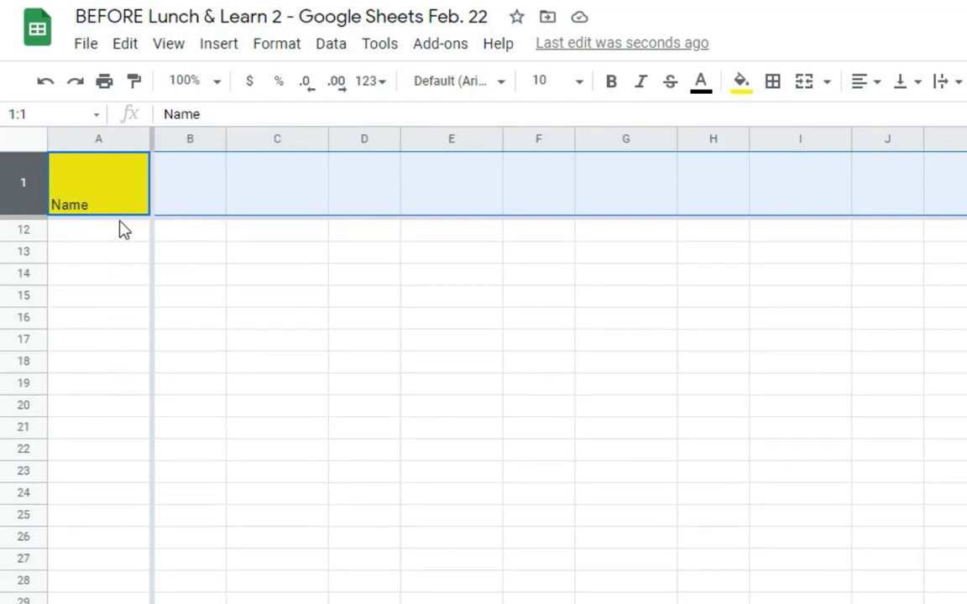
{"action": "scroll", "coordinate": [279, 395], "scroll_direction": "up", "scroll_amount": 4}
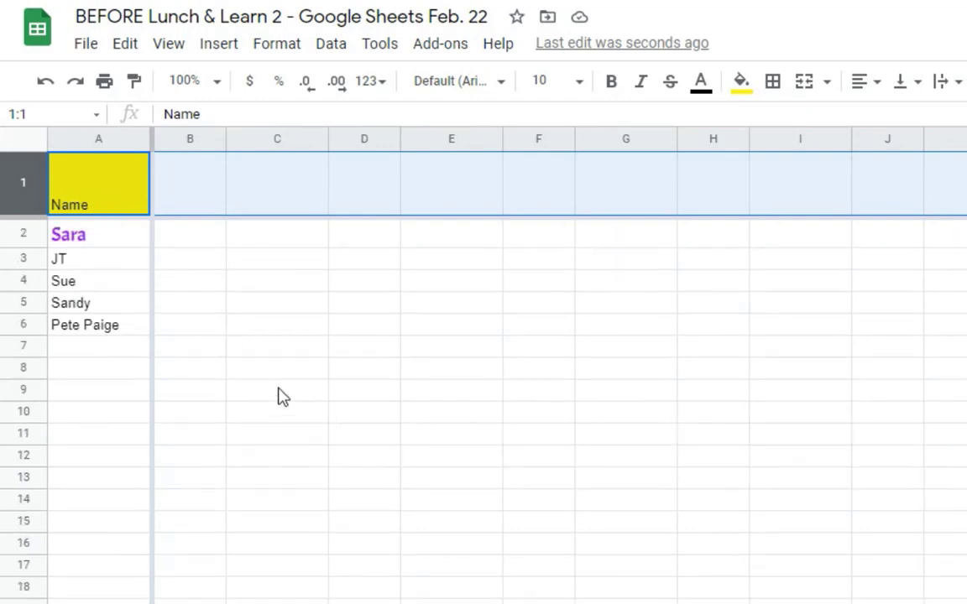
{"action": "left_click", "coordinate": [168, 289]}
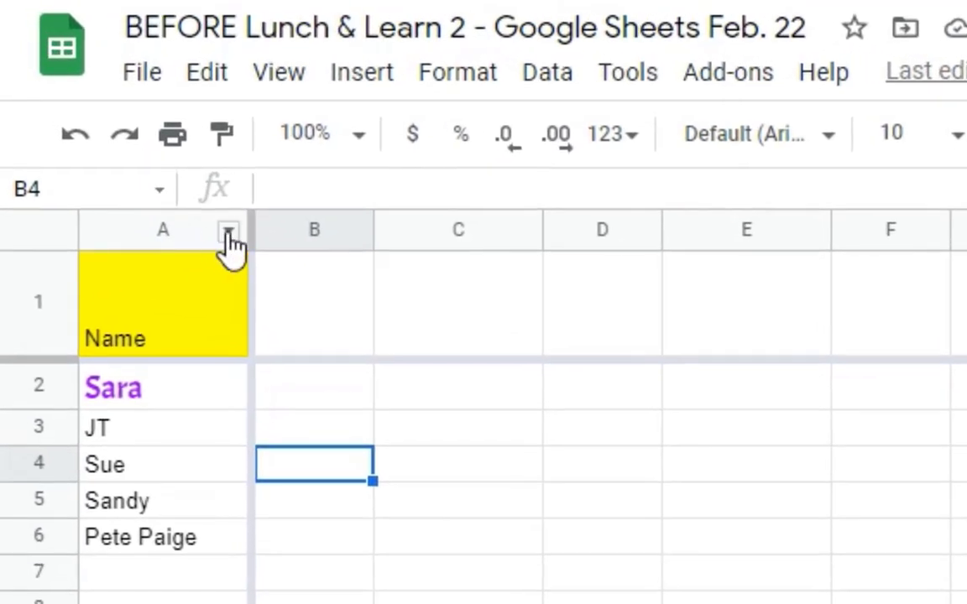
- Sort the sheet by column A from A to Z
{"action": "left_click", "coordinate": [227, 235]}
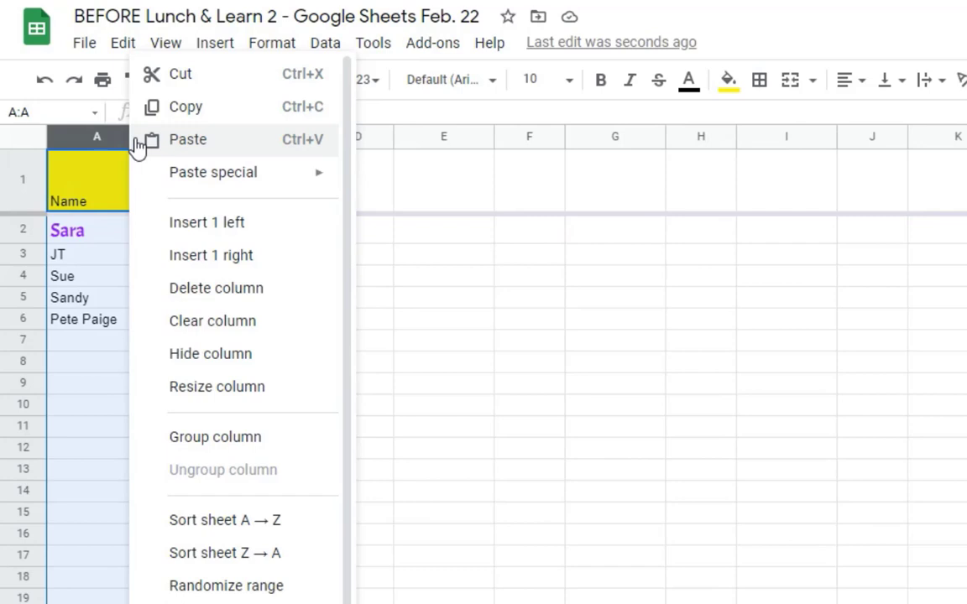
{"action": "left_click", "coordinate": [191, 529]}
{"action": "left_click", "coordinate": [231, 365]}
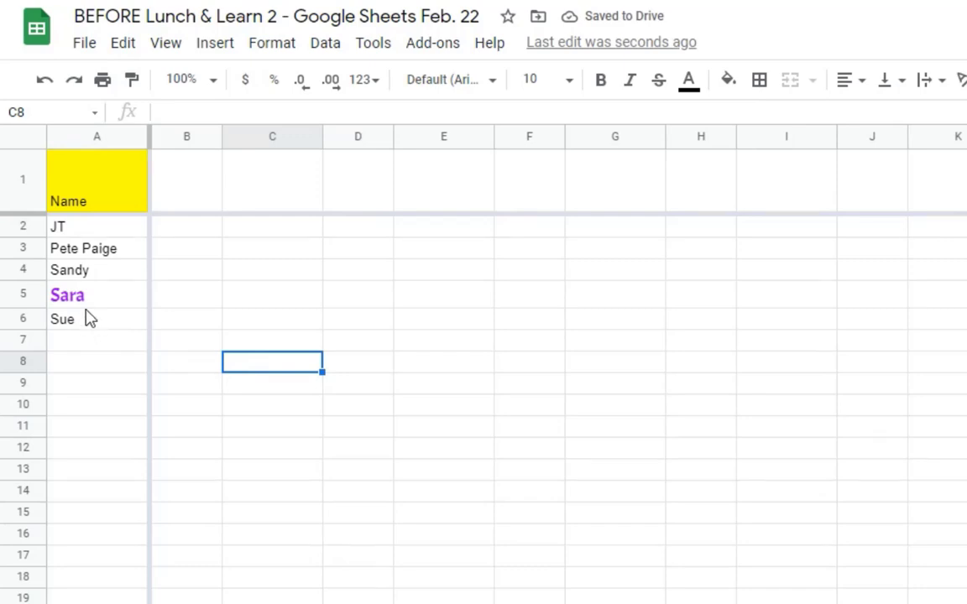
{"action": "left_click", "coordinate": [786, 447]}
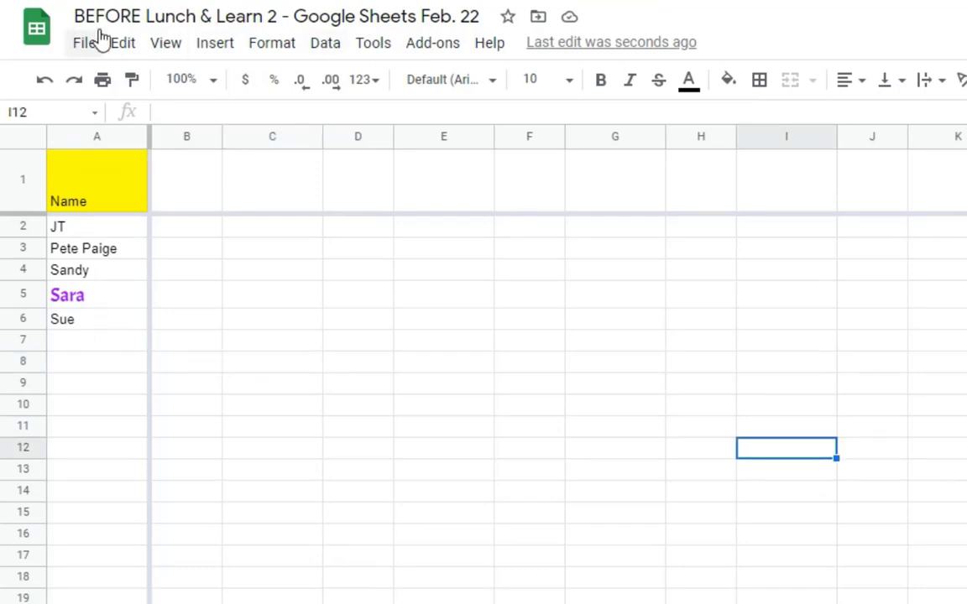
{"action": "left_click", "coordinate": [334, 51]}
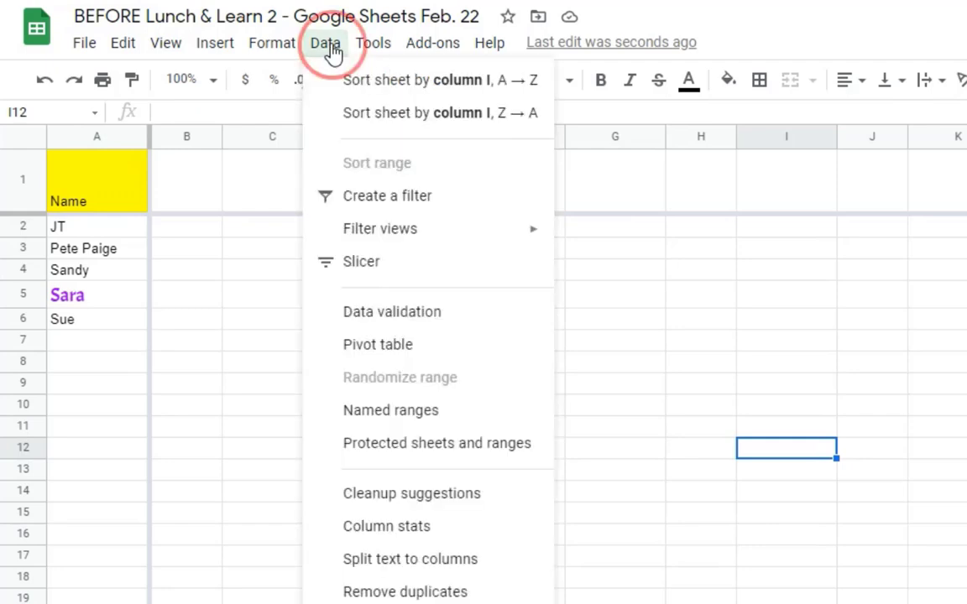
{"action": "left_click", "coordinate": [375, 171]}
{"action": "left_click", "coordinate": [373, 171]}
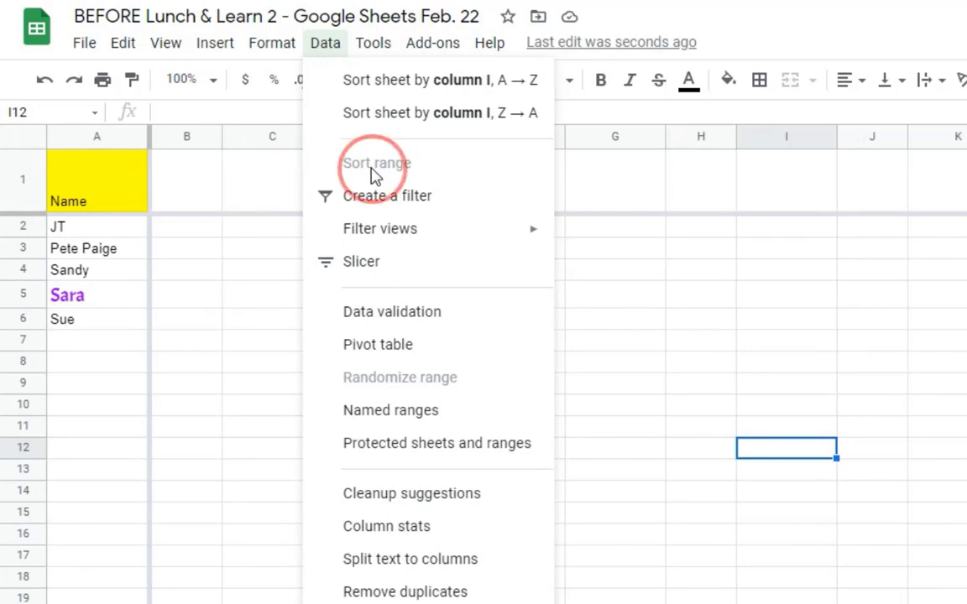
{"action": "left_click", "coordinate": [167, 290]}
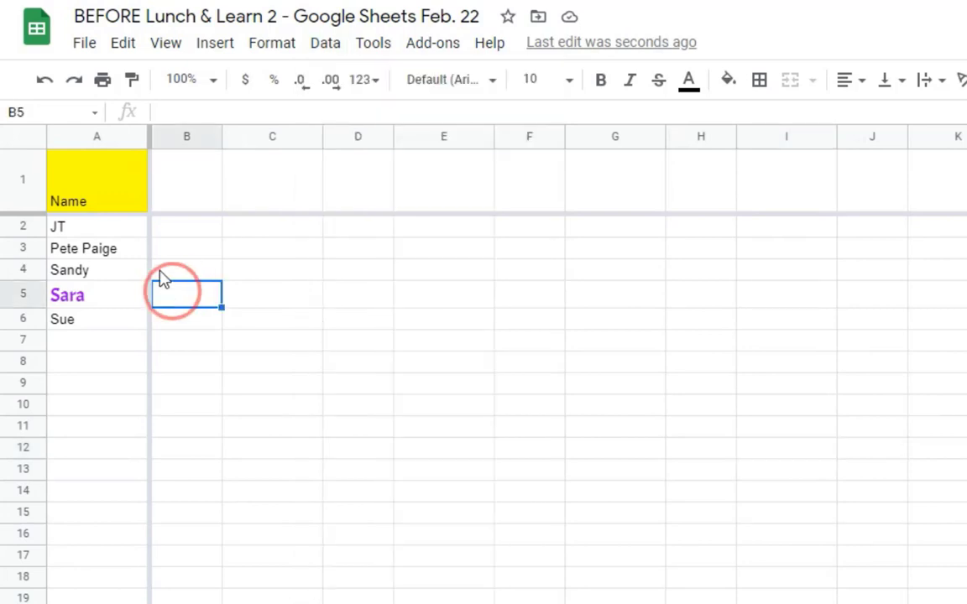
- Select the whole sheet, sort the range by column A from Z to A, and undo the sort
{"action": "left_click", "coordinate": [7, 143]}
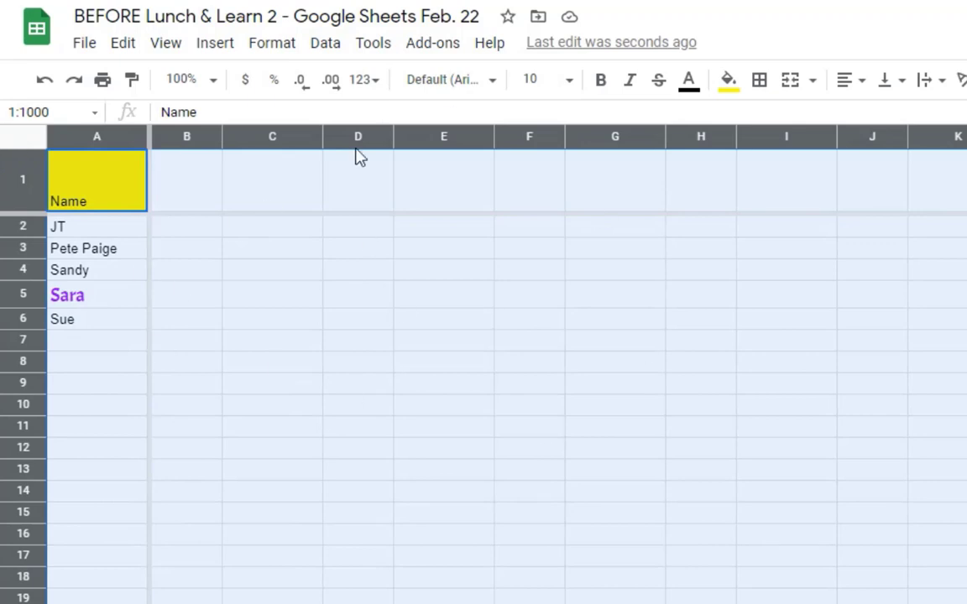
{"action": "left_click", "coordinate": [325, 46]}
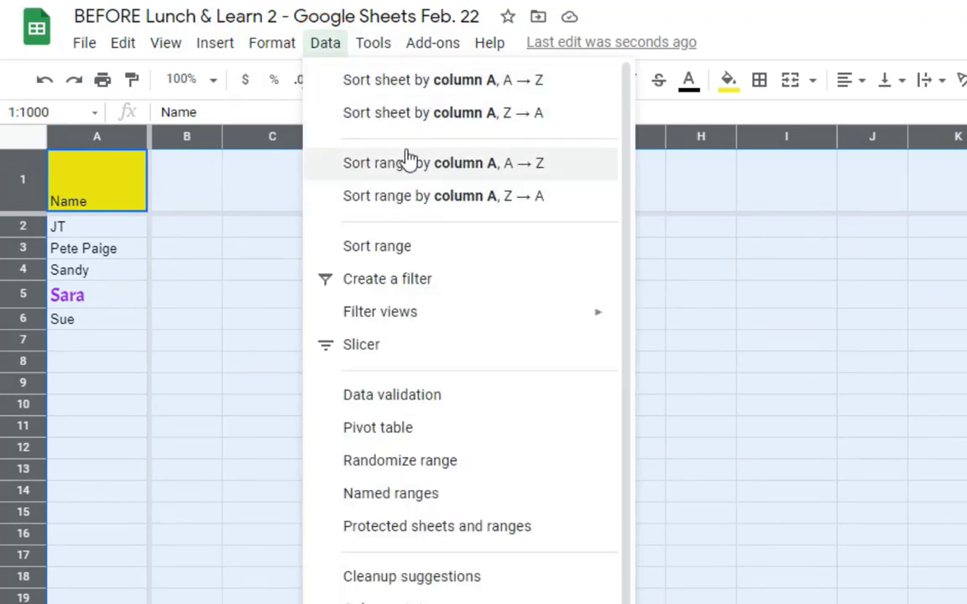
{"action": "left_click", "coordinate": [384, 201]}
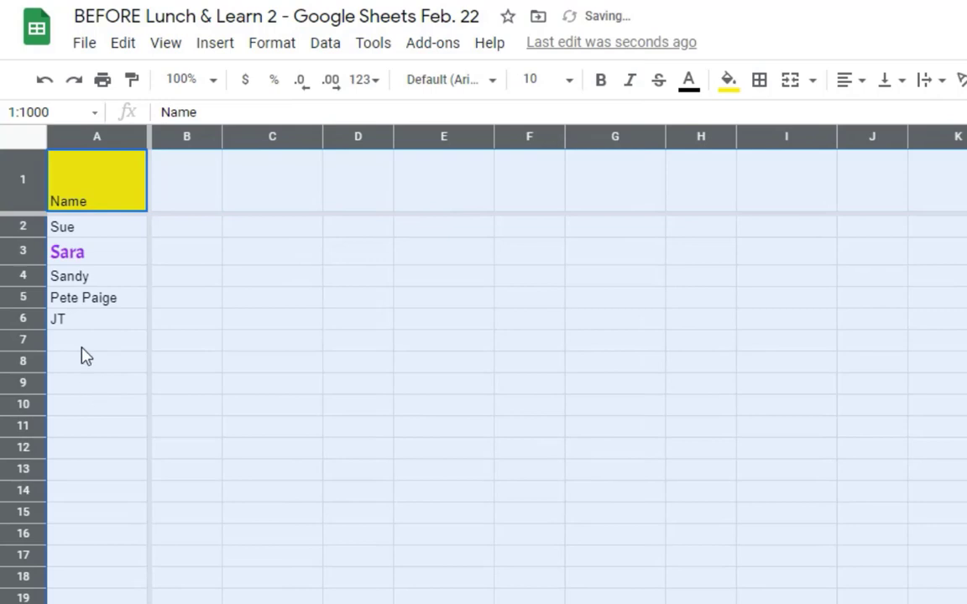
{"action": "key", "text": "ctrl+z"}
{"action": "left_click", "coordinate": [226, 304]}
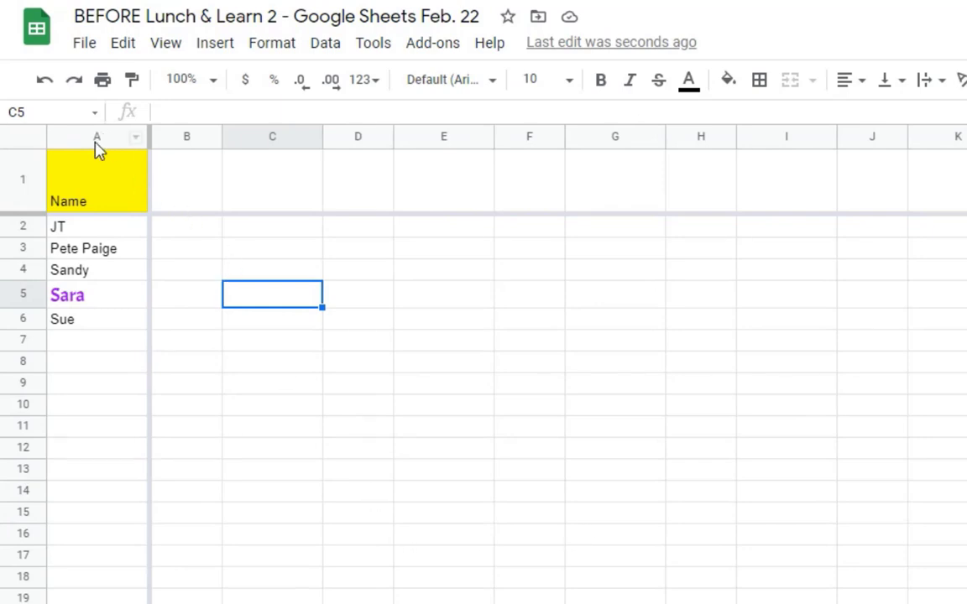
- Enter "Hello everyone you look great" in cell A7 below the list of names
{"action": "left_click", "coordinate": [91, 348]}
{"action": "type", "text": "Hello everyone you look great"}
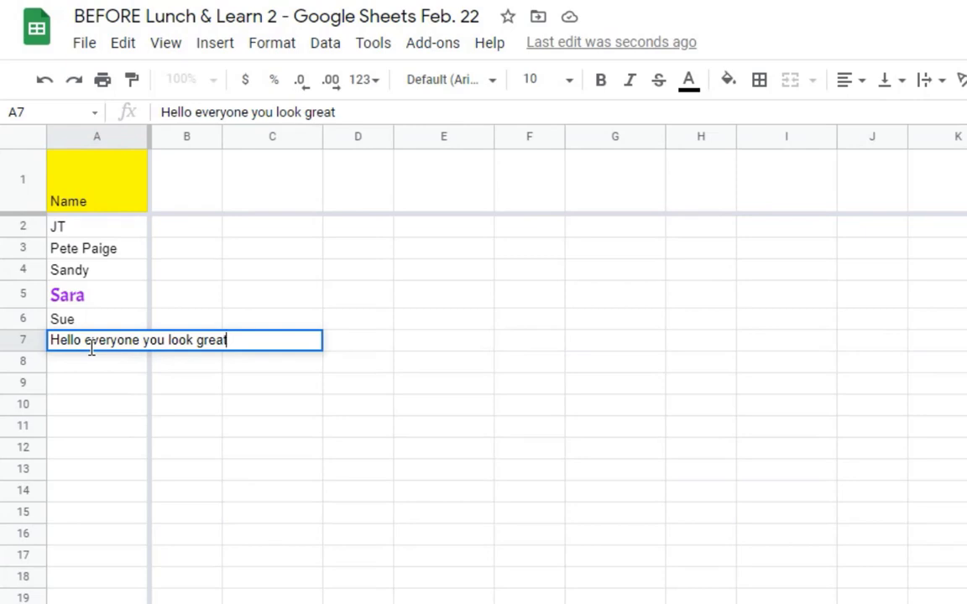
{"action": "left_click", "coordinate": [342, 435]}
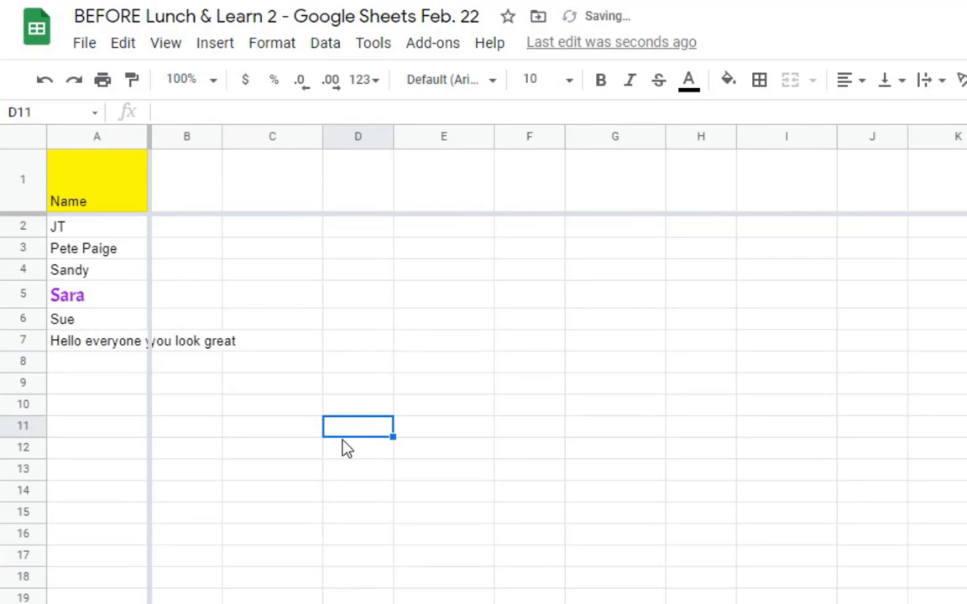
- Enter "hello" in cell B7 beside the long text, and delete it again
{"action": "left_click", "coordinate": [189, 346]}
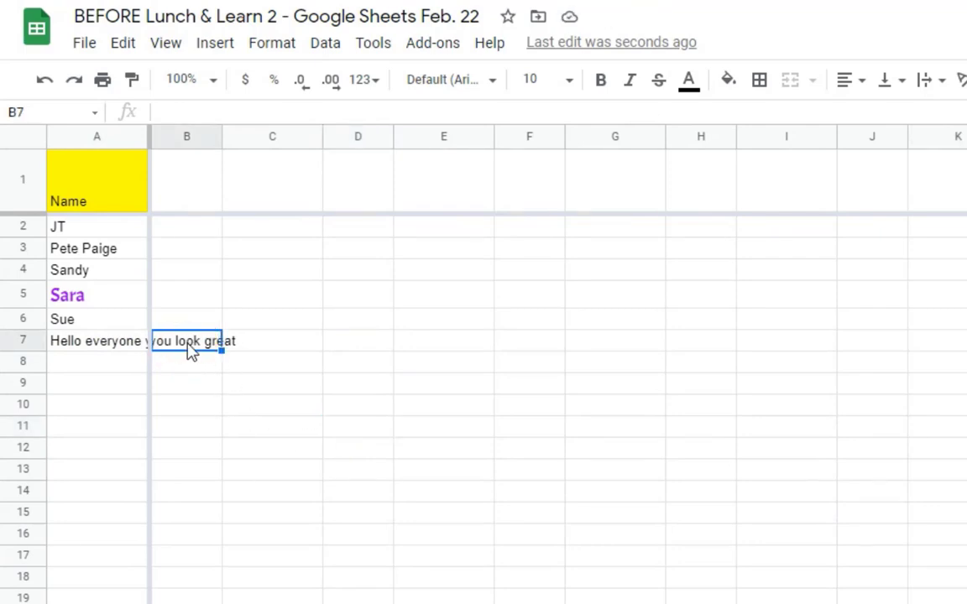
{"action": "type", "text": "hello"}
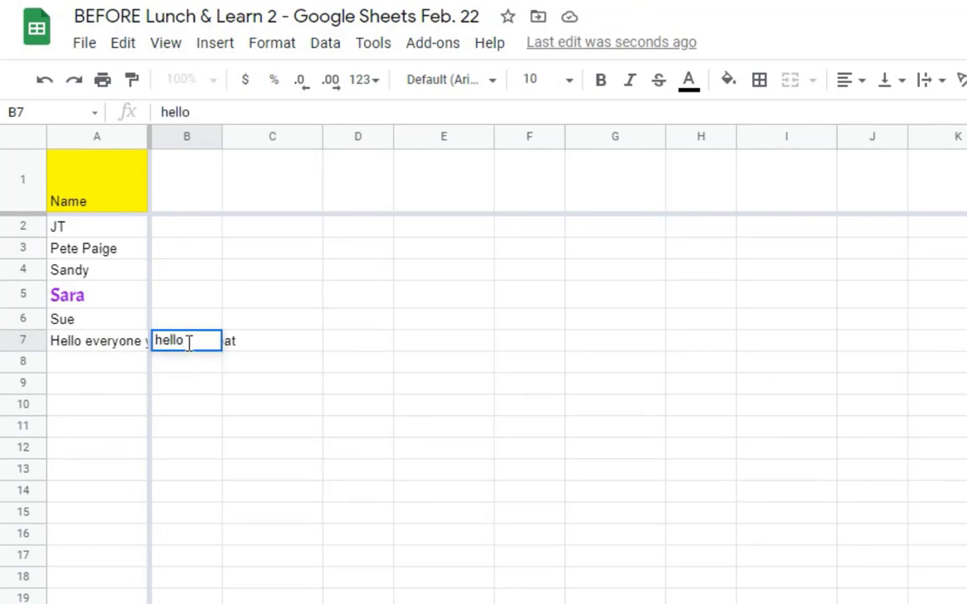
{"action": "left_click", "coordinate": [201, 408]}
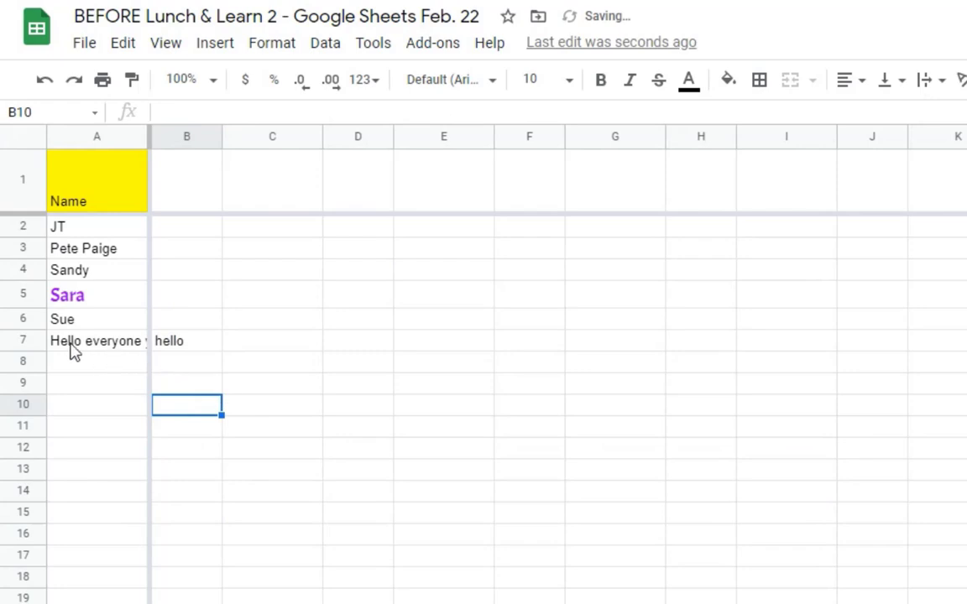
{"action": "left_click", "coordinate": [178, 350]}
{"action": "key", "text": "Delete"}
{"action": "key", "text": "Right"}
{"action": "key", "text": "Right"}
{"action": "key", "text": "Right"}
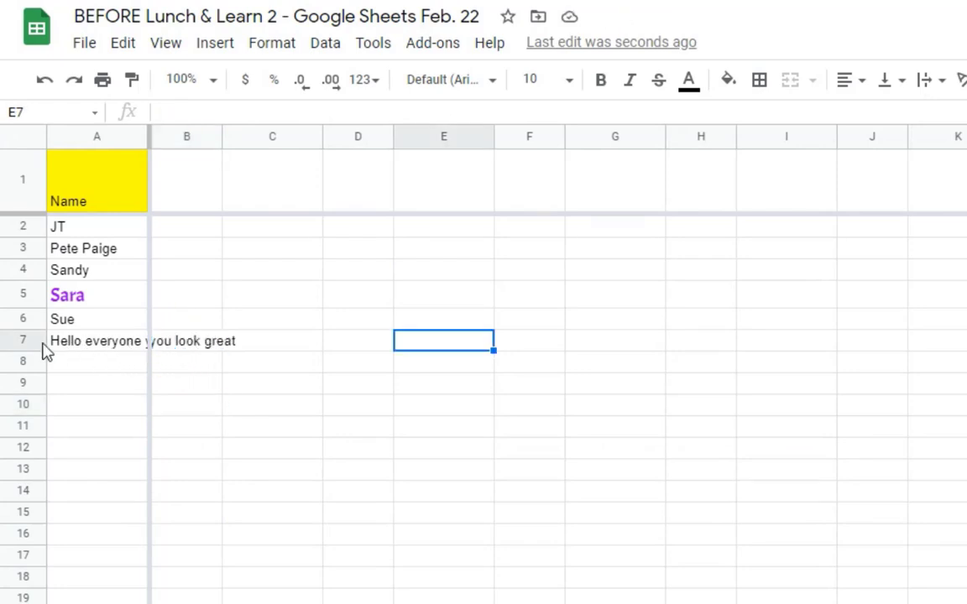
- Apply Wrap text wrapping to the long text in cell A7, and undo it
{"action": "left_click", "coordinate": [96, 345]}
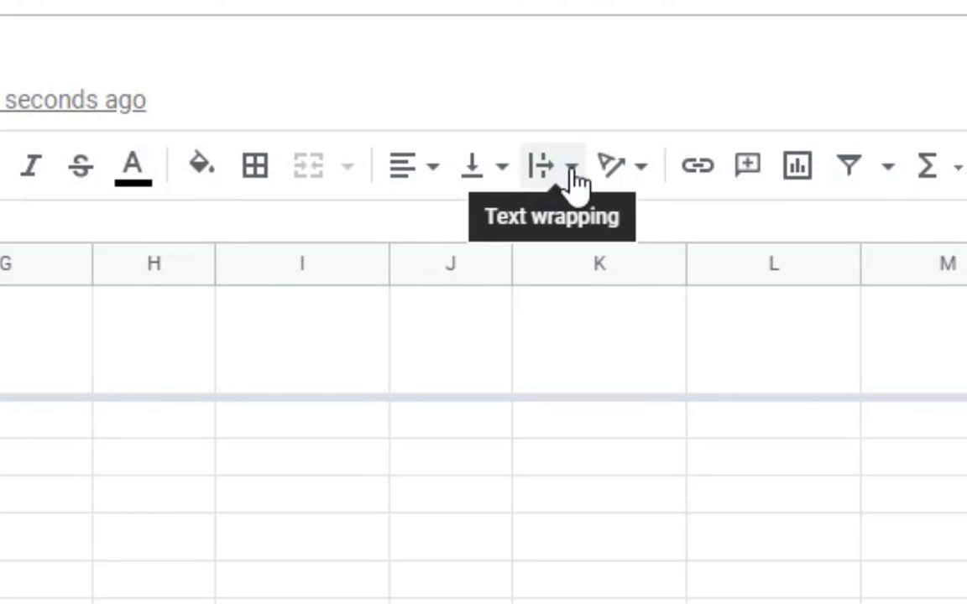
{"action": "left_click", "coordinate": [573, 172]}
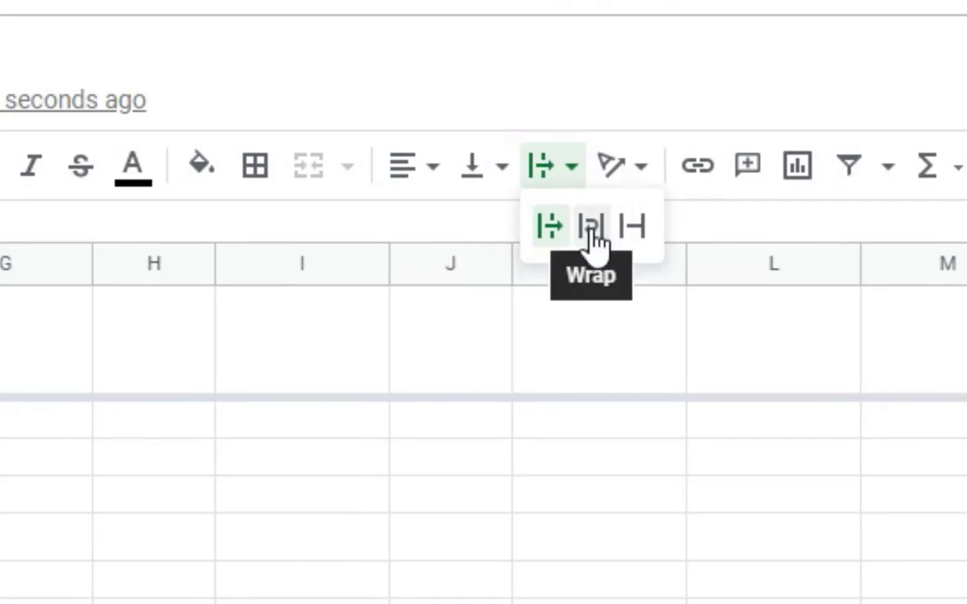
{"action": "left_click", "coordinate": [592, 228]}
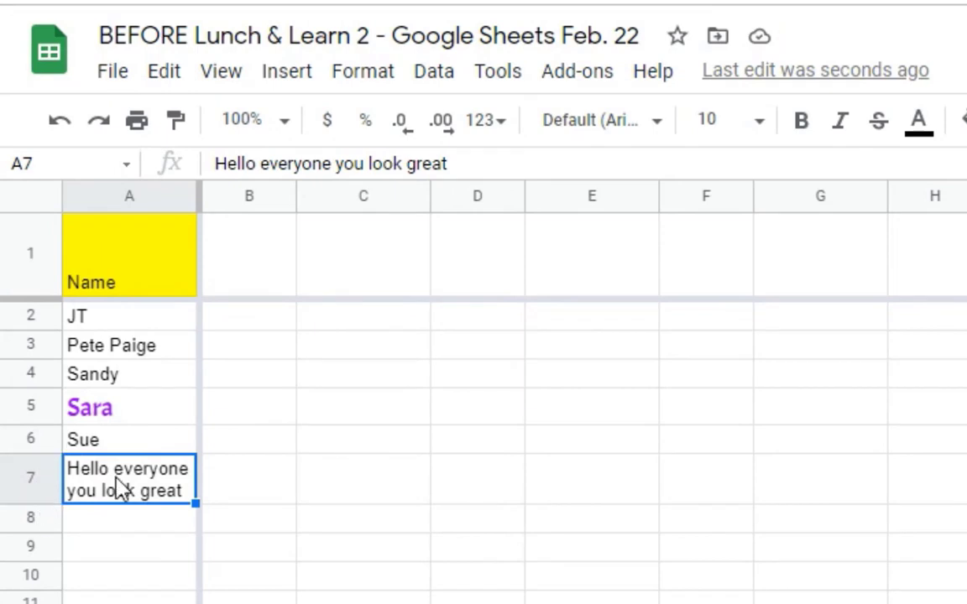
{"action": "left_click", "coordinate": [59, 120]}
{"action": "left_click", "coordinate": [130, 566]}
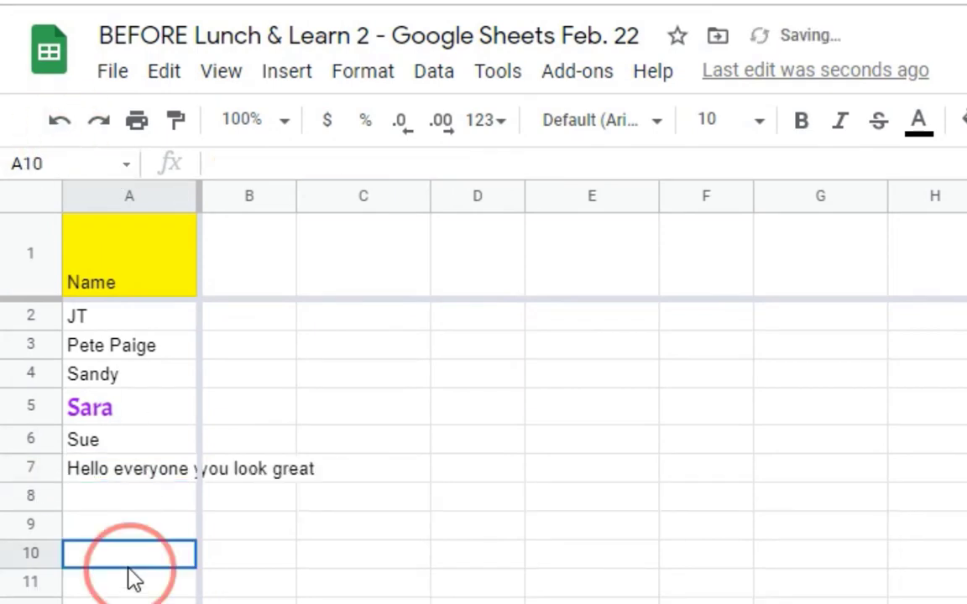
- Set the text wrapping of cell A7 to Wrap
{"action": "left_click", "coordinate": [136, 471]}
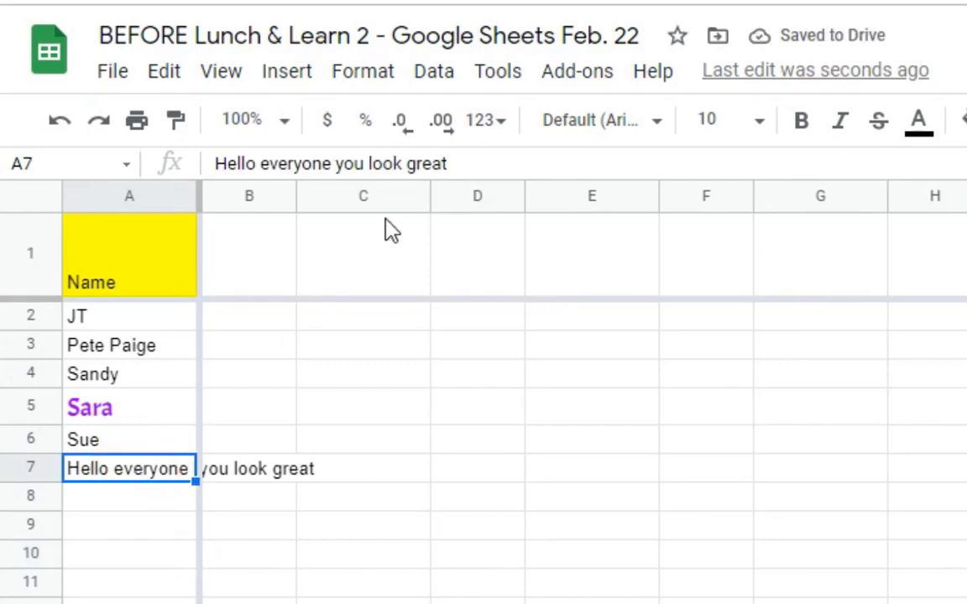
{"action": "left_click", "coordinate": [356, 74]}
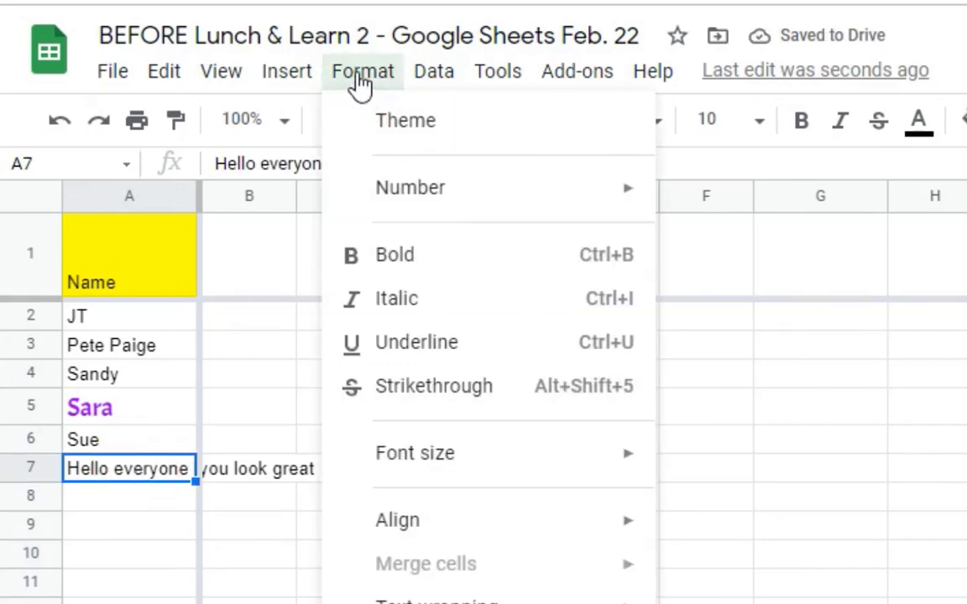
{"action": "mouse_move", "coordinate": [417, 602]}
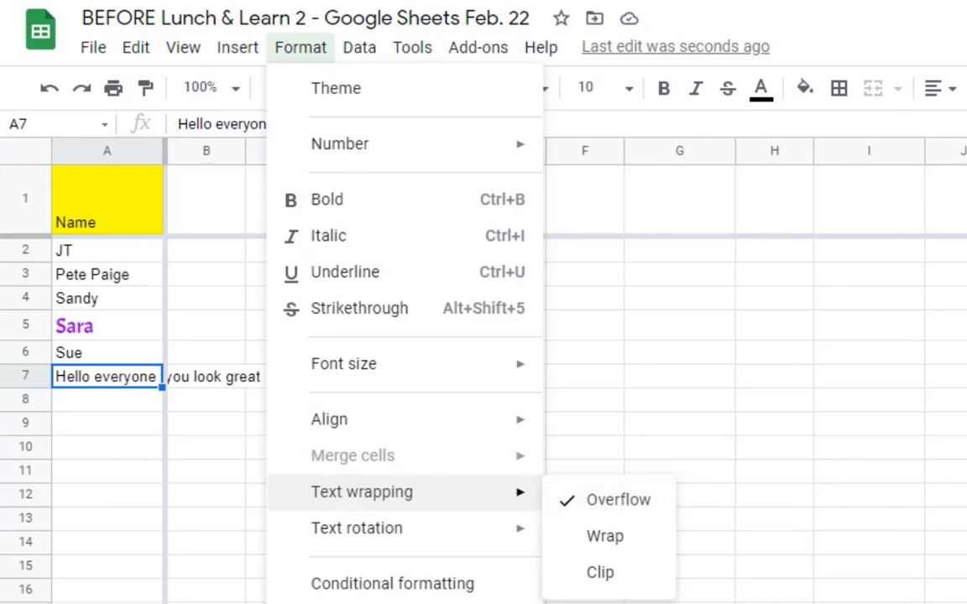
{"action": "left_click", "coordinate": [616, 542]}
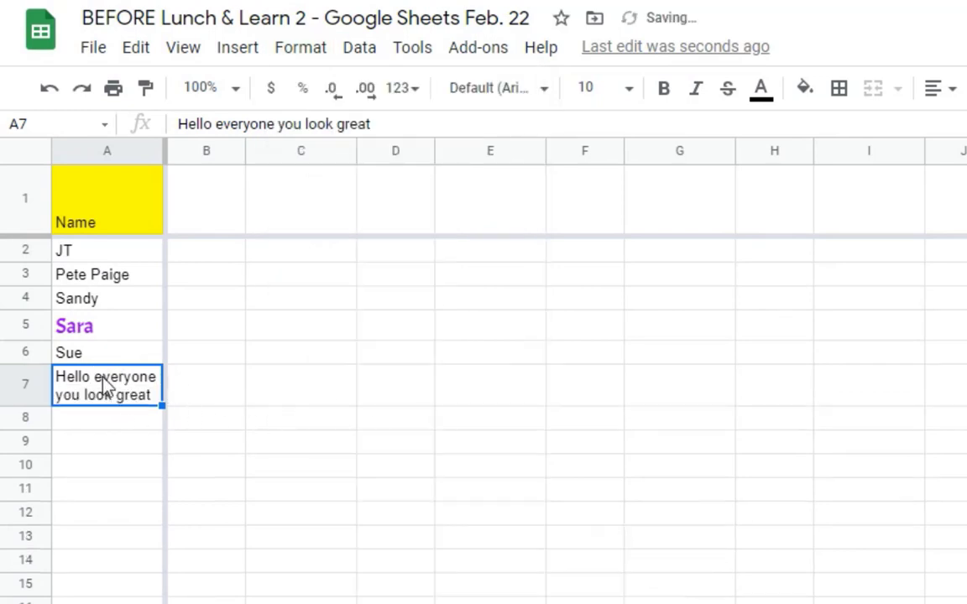
- Insert a new column to the left of the Name column
{"action": "key", "text": "Down"}
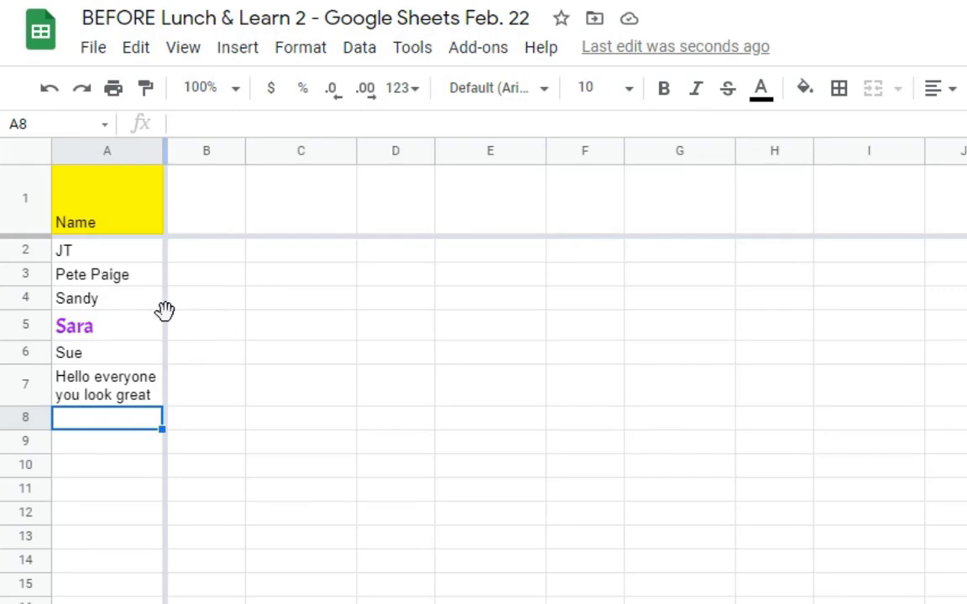
{"action": "key", "text": "ctrl+space"}
{"action": "left_click", "coordinate": [324, 395]}
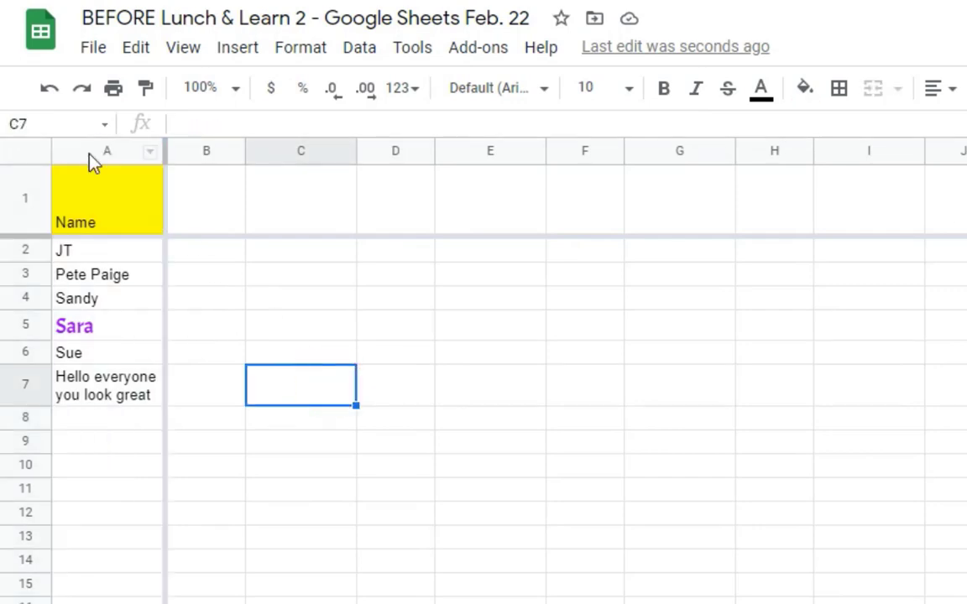
{"action": "left_click", "coordinate": [88, 151]}
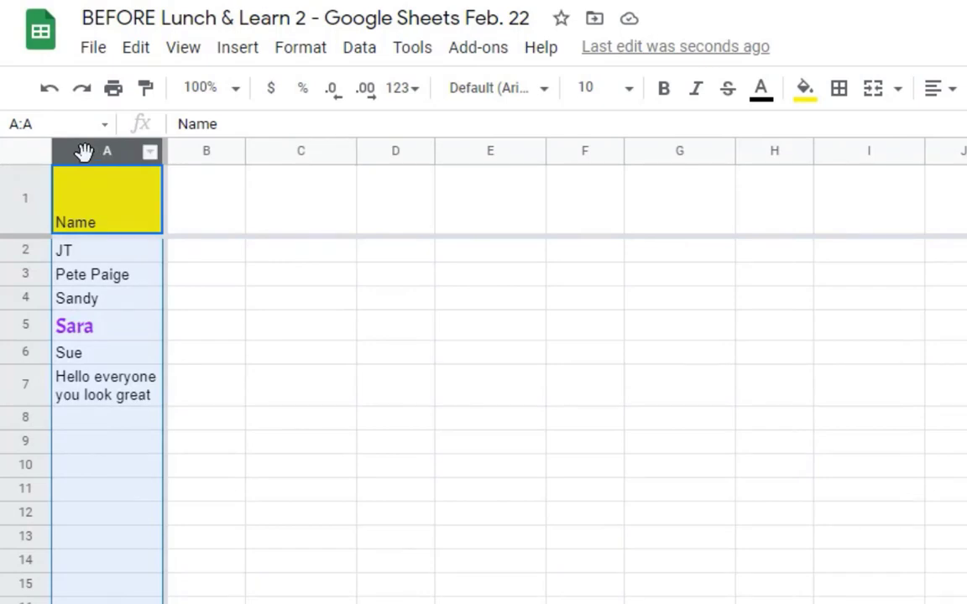
{"action": "left_click", "coordinate": [247, 58]}
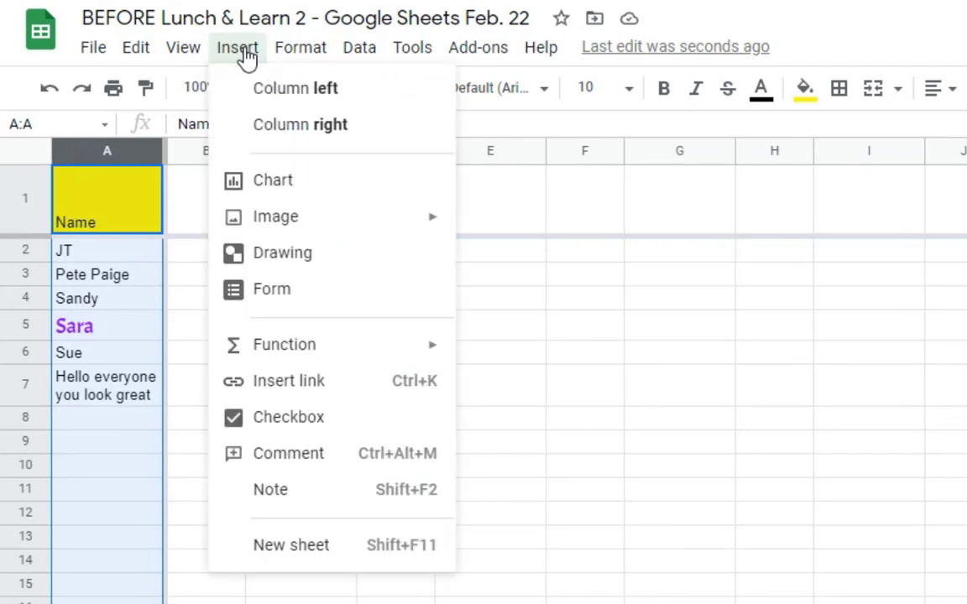
{"action": "left_click", "coordinate": [266, 100]}
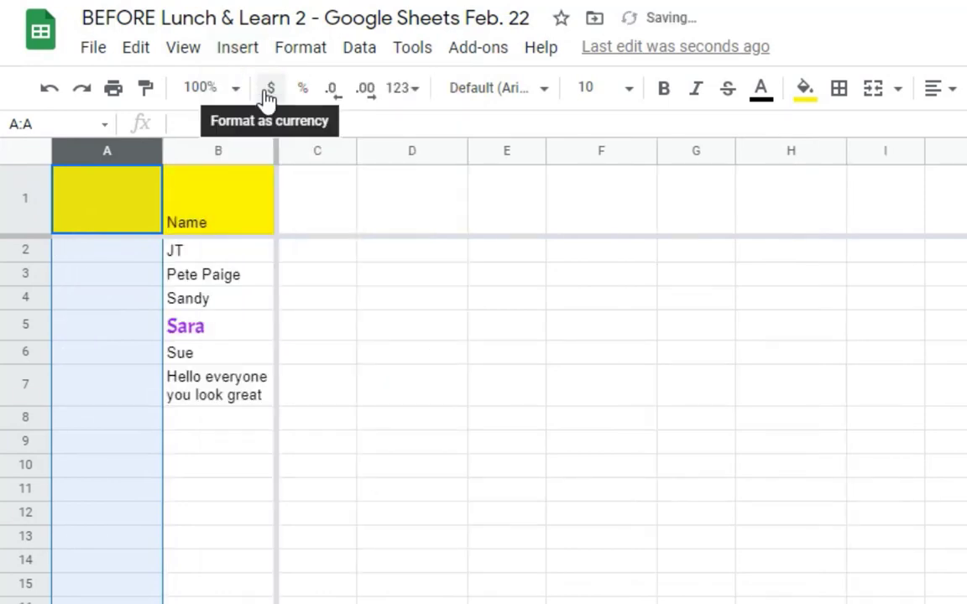
{"action": "left_click", "coordinate": [106, 206]}
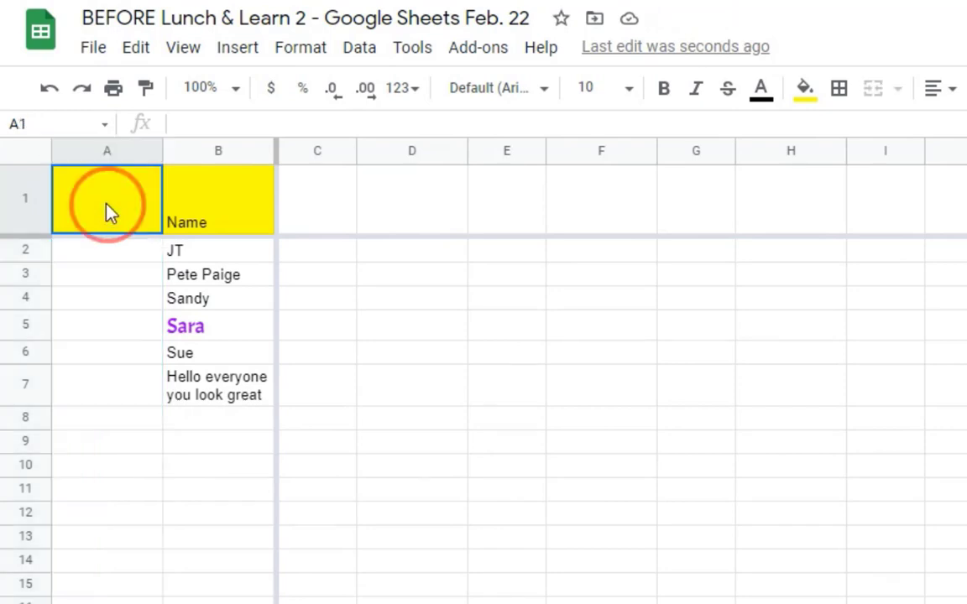
{"action": "left_click", "coordinate": [116, 252]}
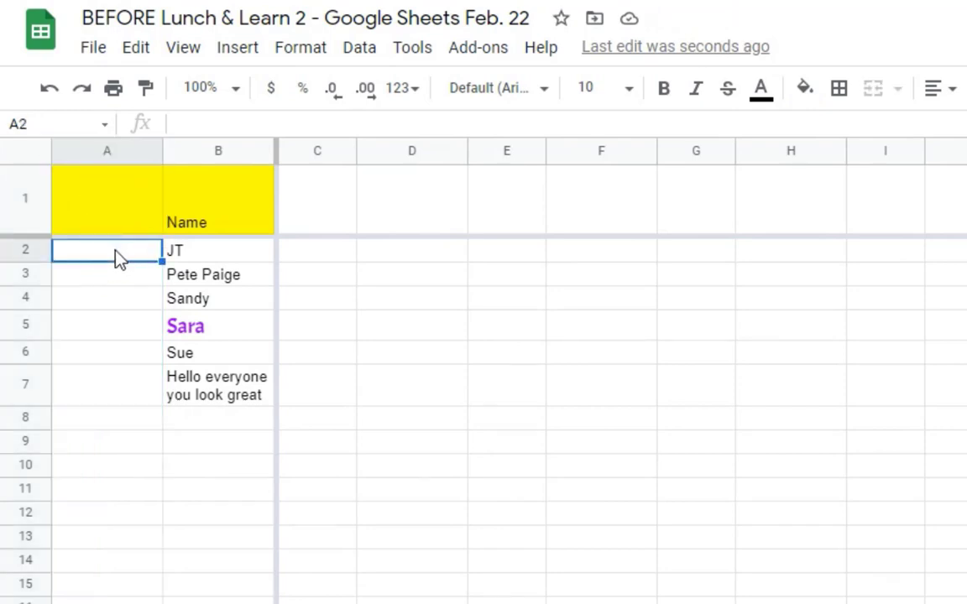
{"action": "left_click", "coordinate": [126, 335]}
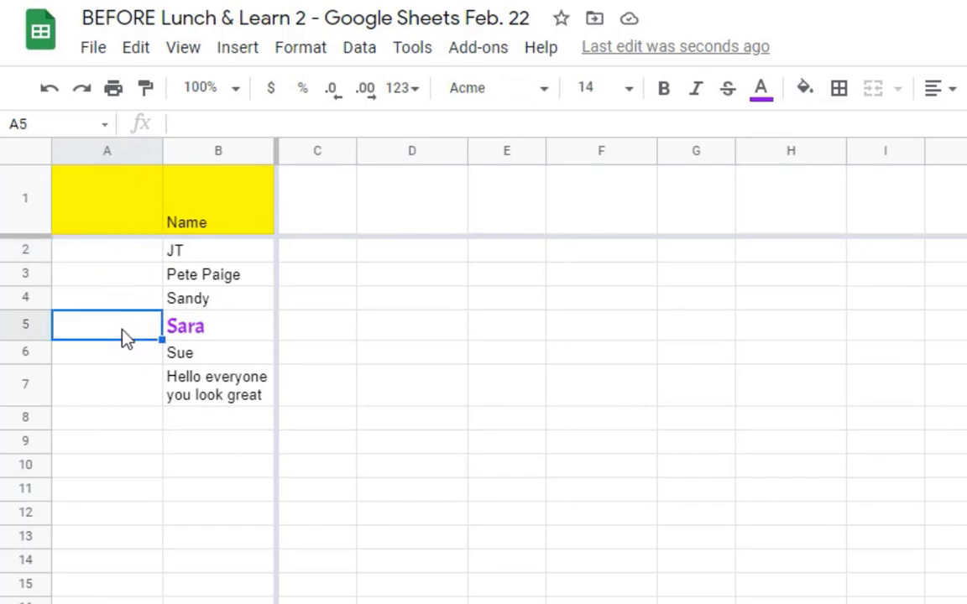
{"action": "left_click", "coordinate": [195, 329]}
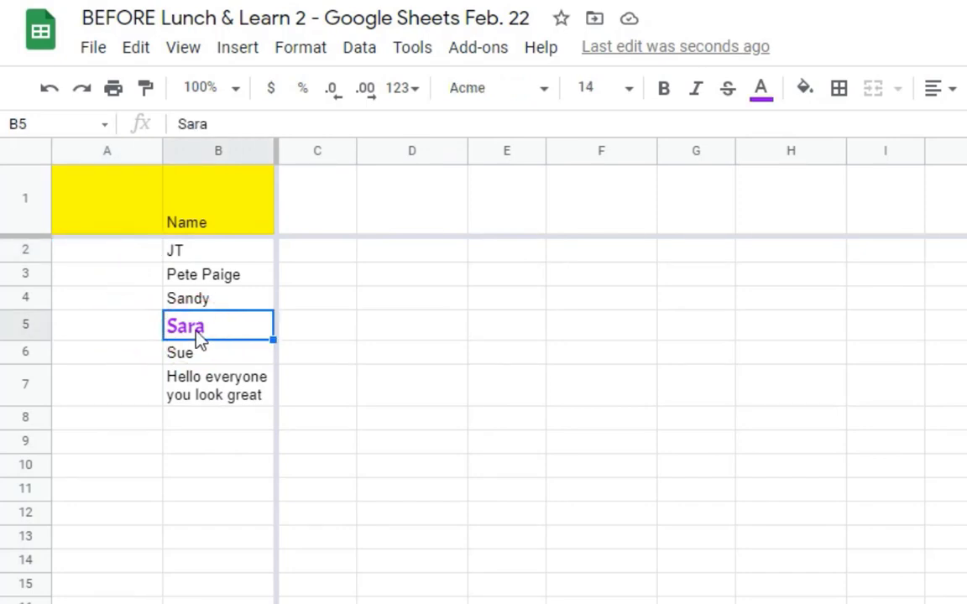
{"action": "left_click", "coordinate": [130, 340]}
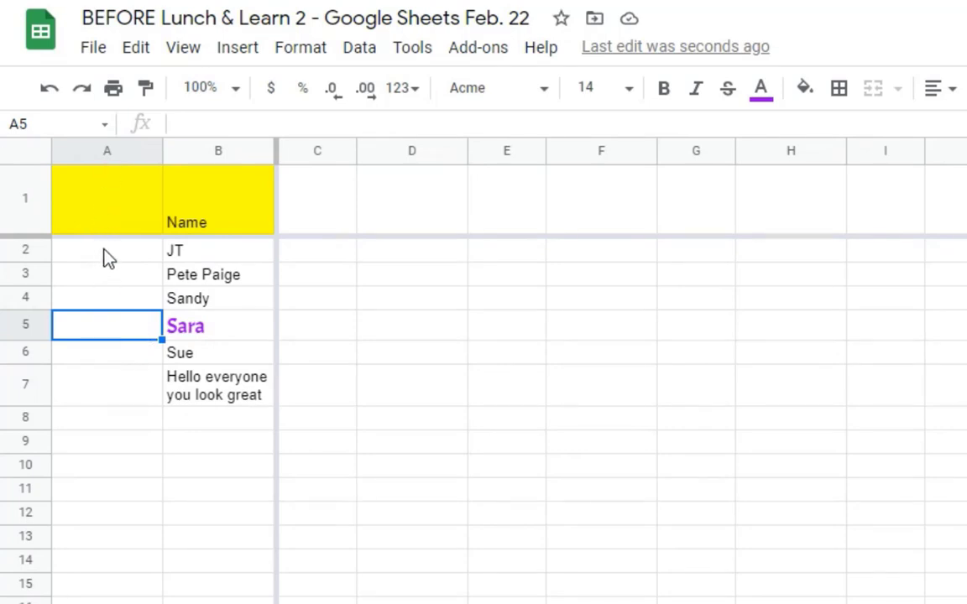
- Insert checkboxes in cells A2:A15 of the new column
{"action": "left_click_drag", "start_coordinate": [106, 256], "coordinate": [100, 594]}
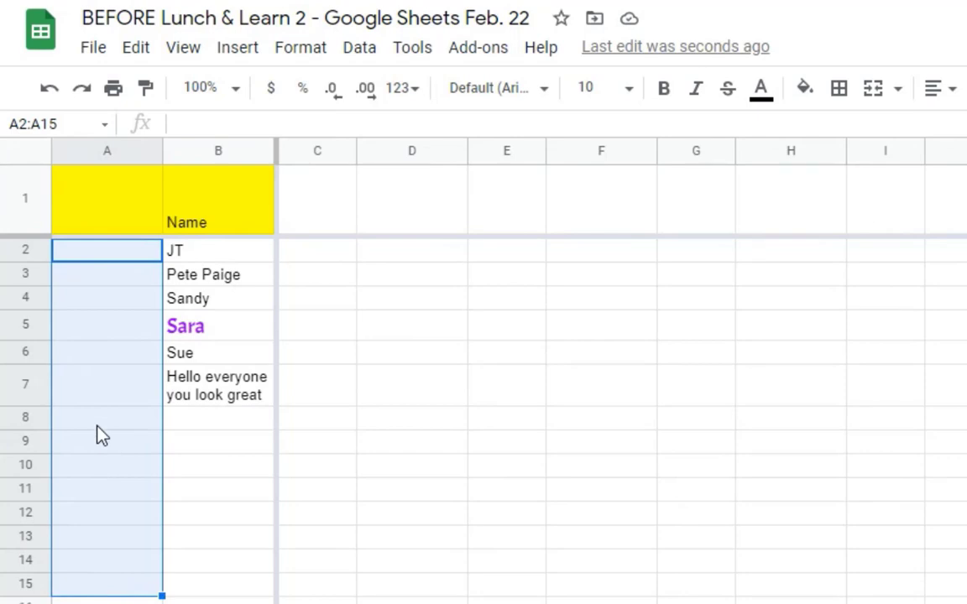
{"action": "left_click", "coordinate": [239, 50]}
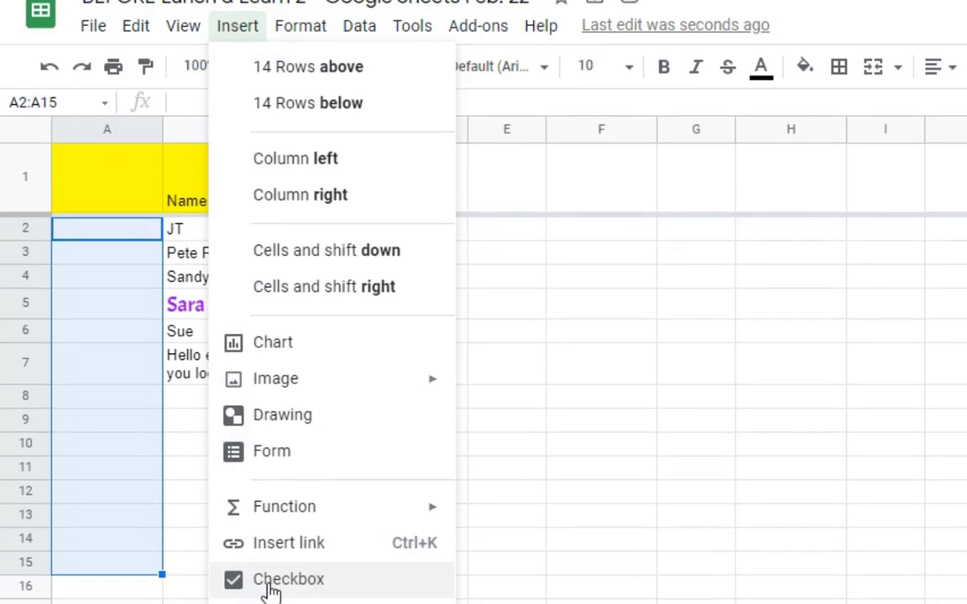
{"action": "left_click", "coordinate": [268, 575]}
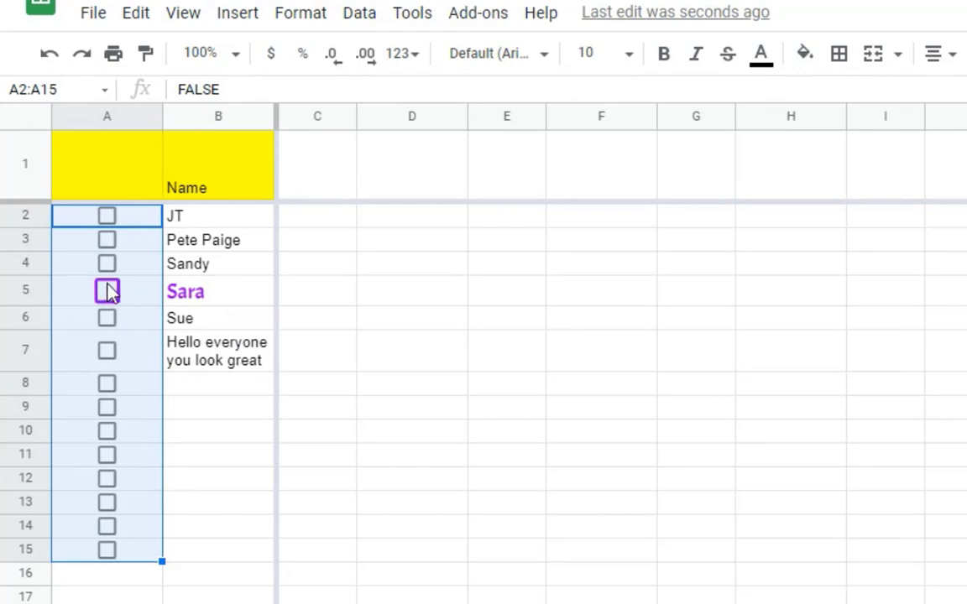
- Copy the plain checkbox formatting from cell A4 onto the purple checkbox in A5 with Paint format
{"action": "left_click", "coordinate": [134, 300]}
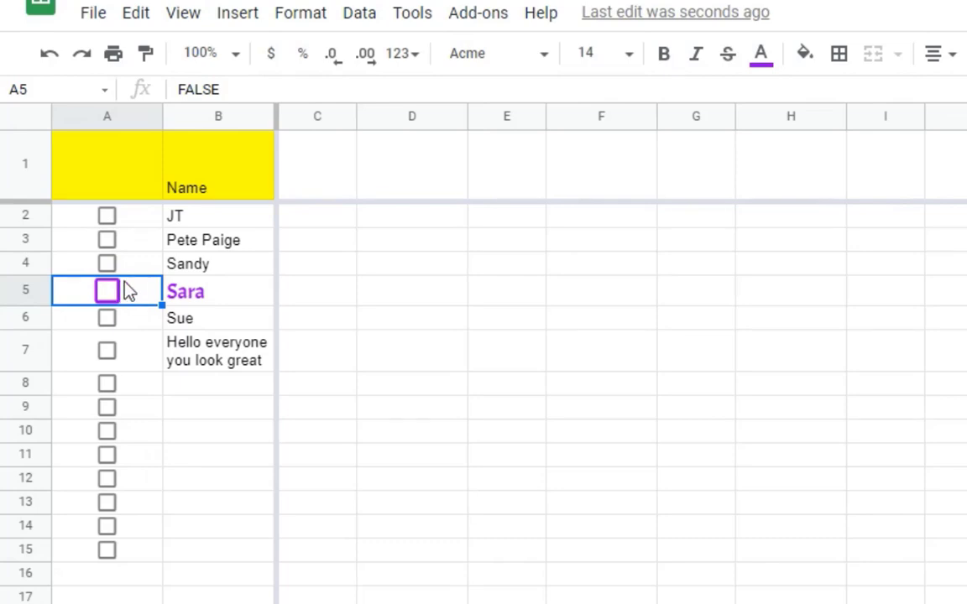
{"action": "left_click", "coordinate": [131, 267]}
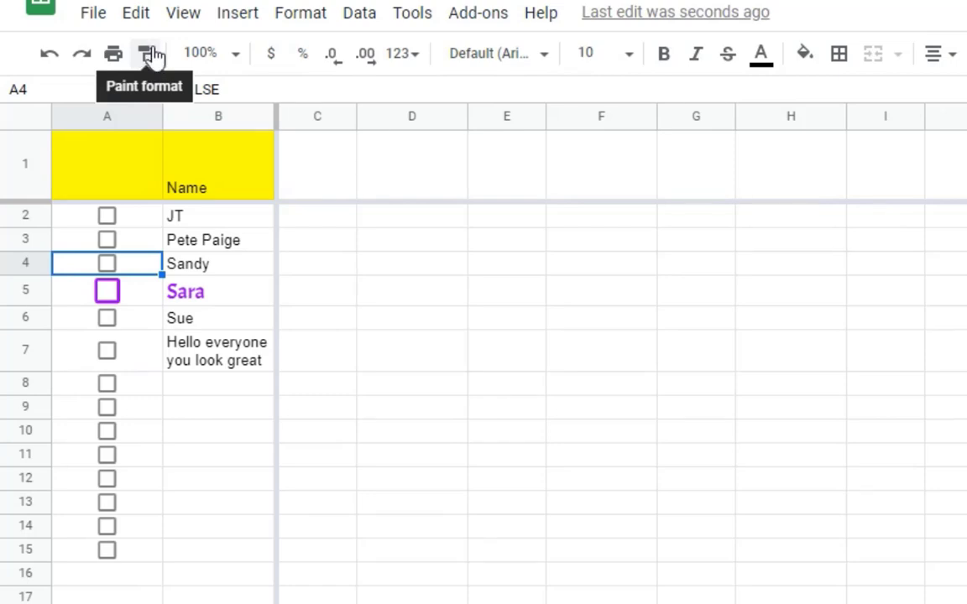
{"action": "left_click", "coordinate": [133, 264]}
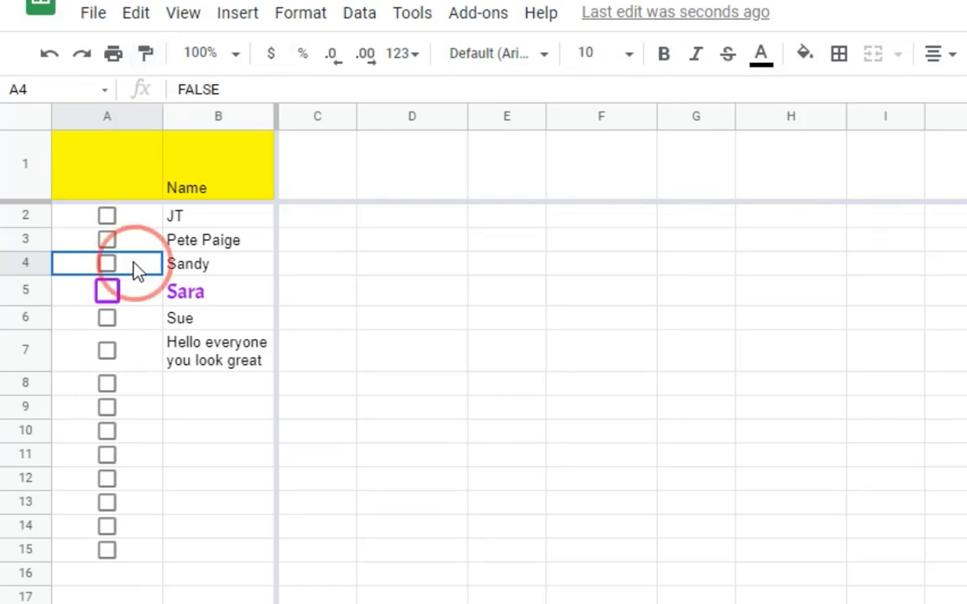
{"action": "left_click", "coordinate": [145, 56]}
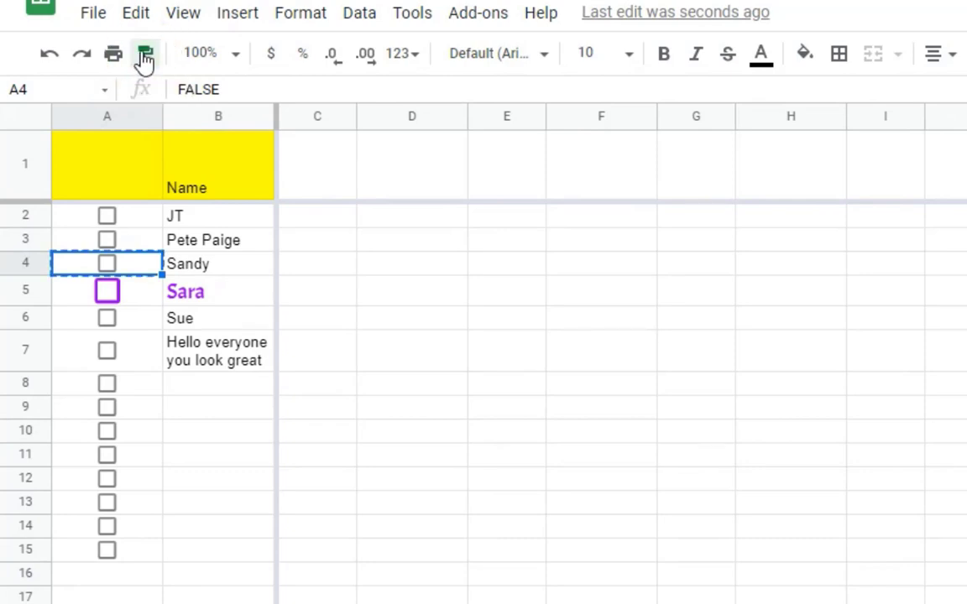
{"action": "left_click", "coordinate": [143, 302]}
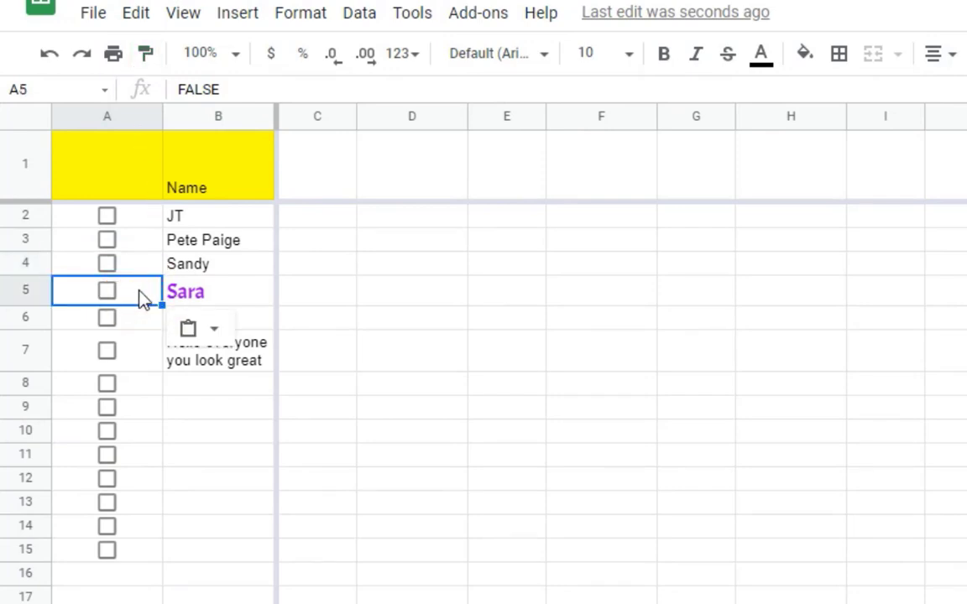
{"action": "left_click", "coordinate": [138, 271]}
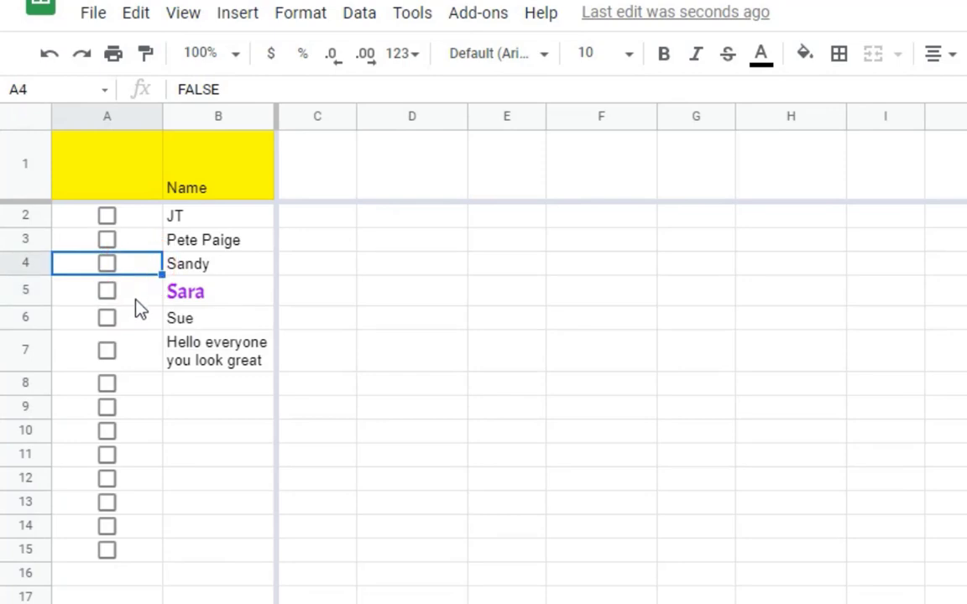
{"action": "left_click", "coordinate": [139, 298]}
{"action": "left_click", "coordinate": [136, 270]}
{"action": "left_click", "coordinate": [131, 298]}
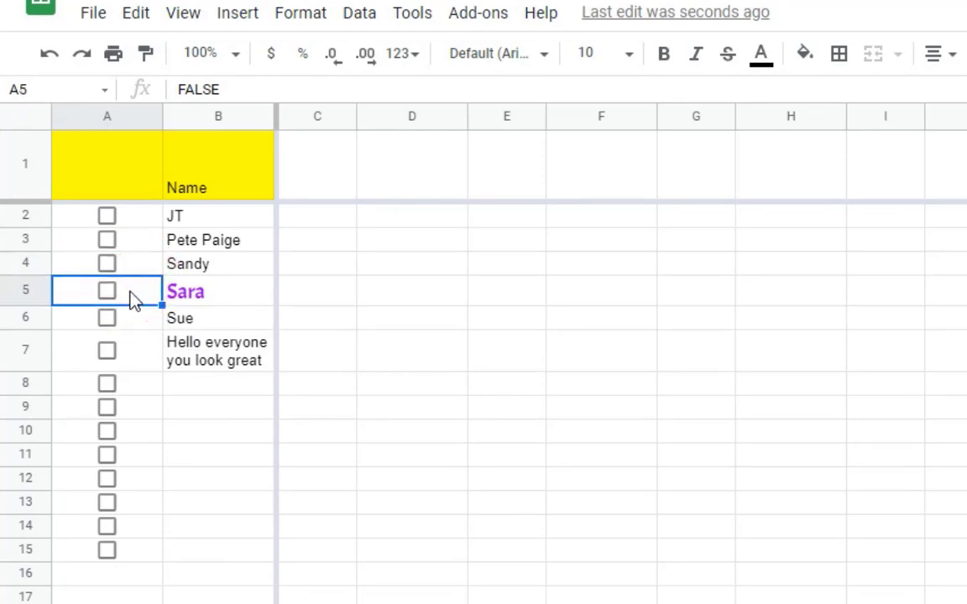
{"action": "left_click", "coordinate": [120, 166]}
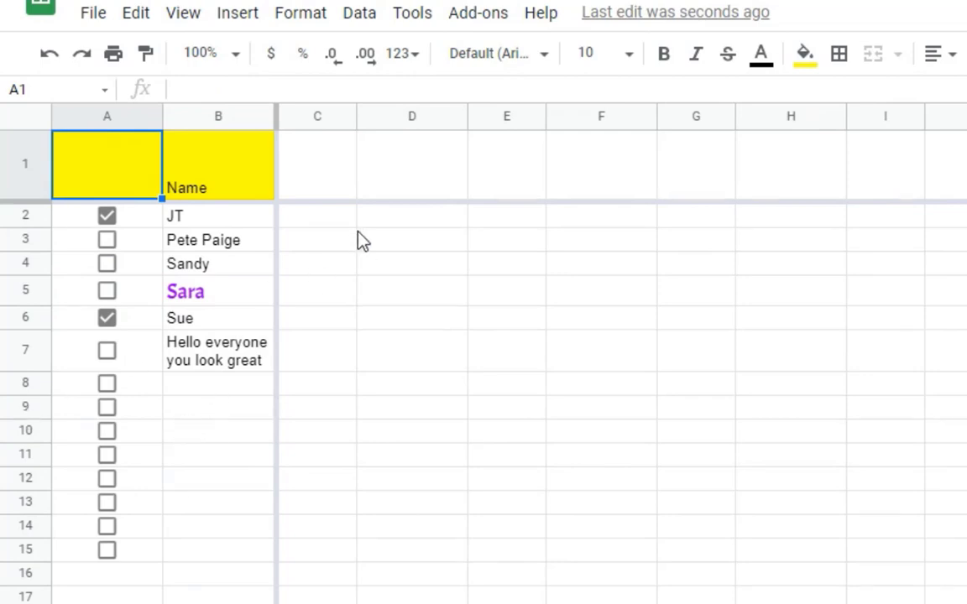
- Look through the task lists on the "2. Formatting & Formulas" sheet for the Formulas tasks
{"action": "left_click", "coordinate": [331, 179]}
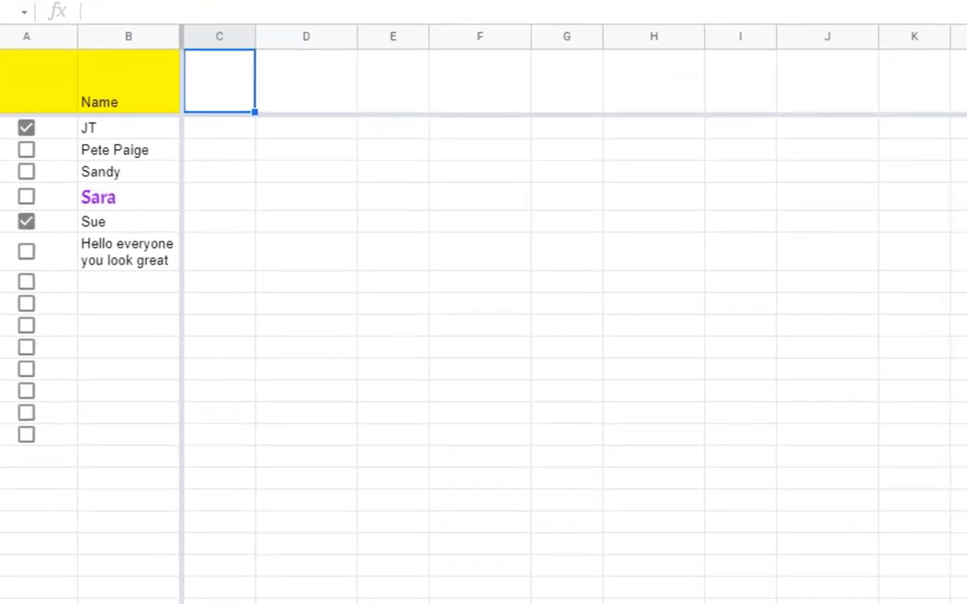
{"action": "left_click", "coordinate": [371, 583]}
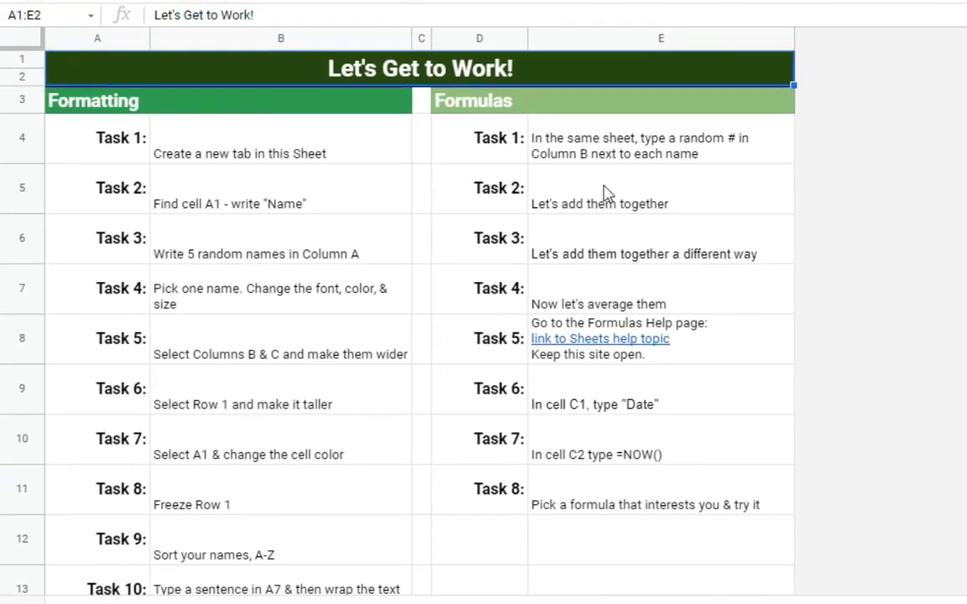
{"action": "scroll", "coordinate": [225, 161], "scroll_direction": "down", "scroll_amount": 3}
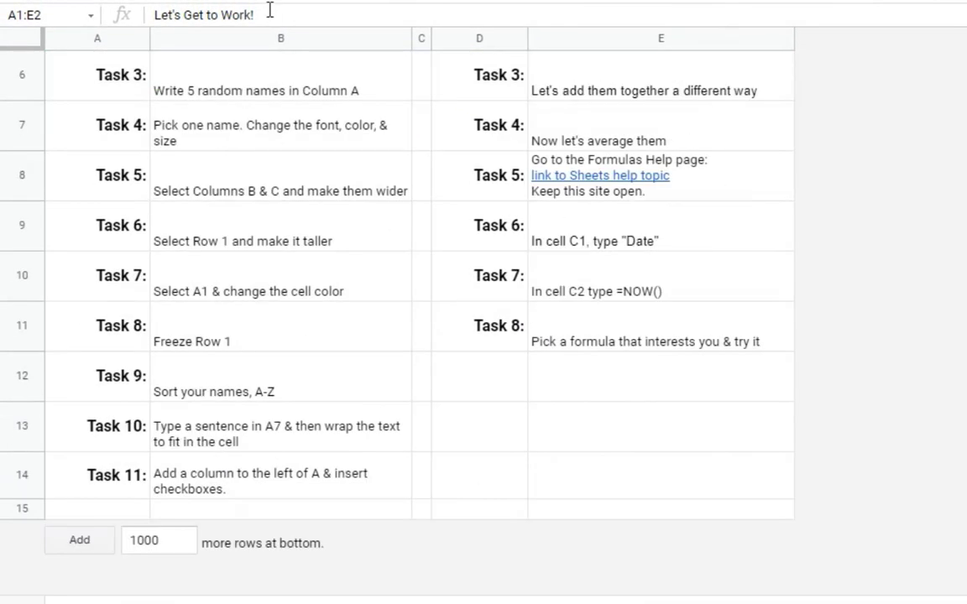
{"action": "scroll", "coordinate": [262, 315], "scroll_direction": "up", "scroll_amount": 3}
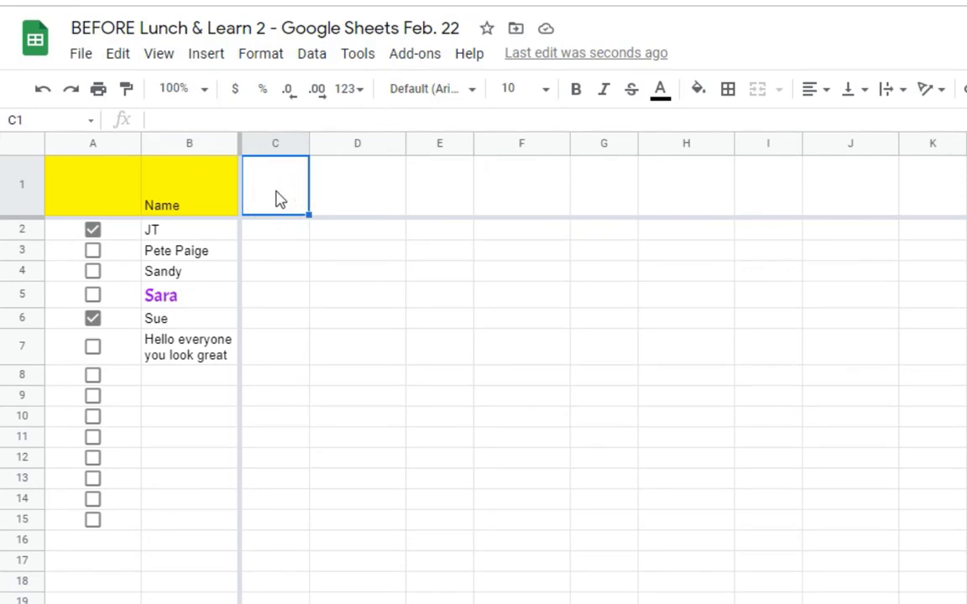
- Enter the header "Assignment 1" in cell C1 of My New Sheet
{"action": "type", "text": "A"}
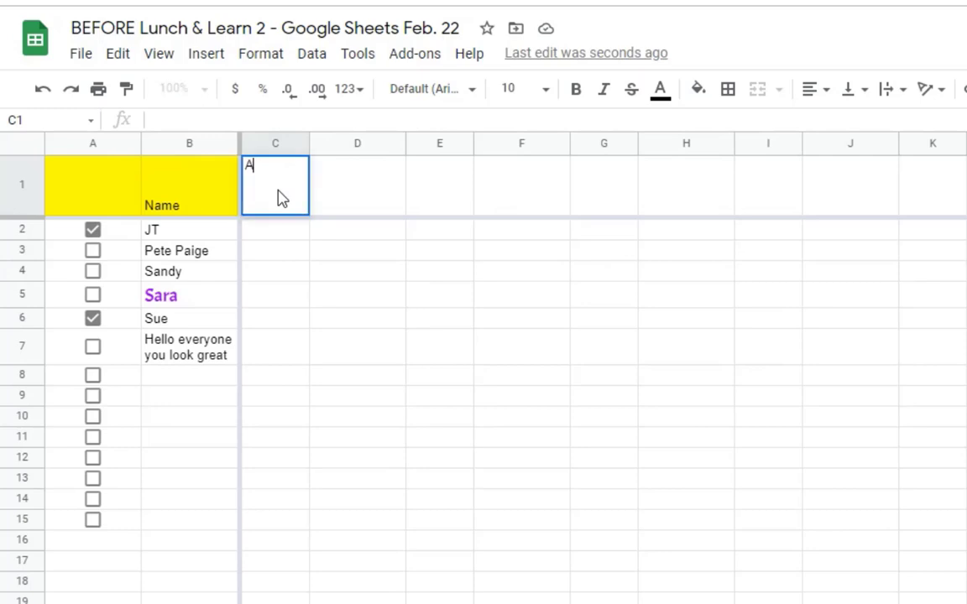
{"action": "type", "text": "ssignment "}
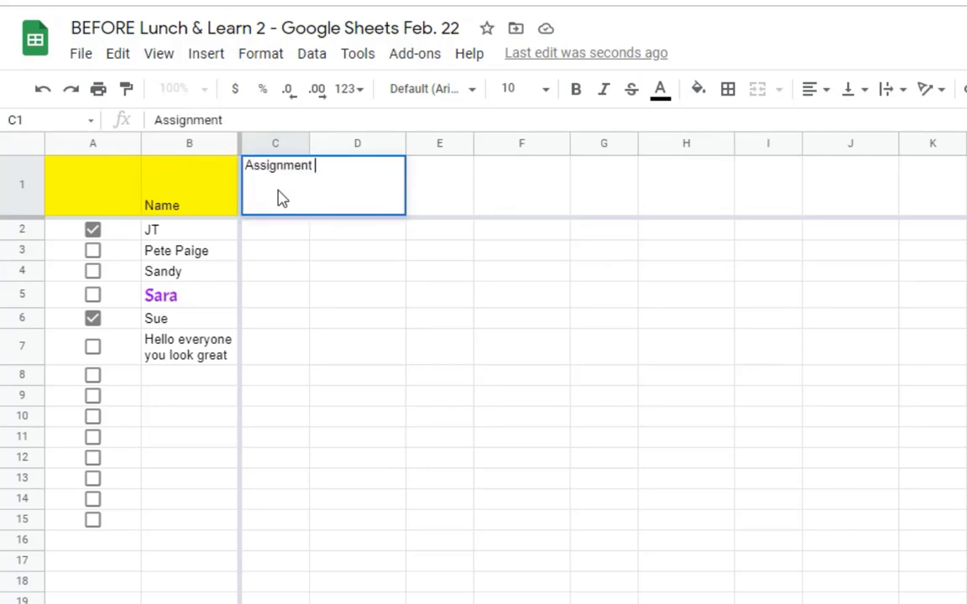
{"action": "type", "text": "1"}
- Widen column C to fit its header and fill C2:C6 with 10, 25, 41, 31 and 36
{"action": "left_click", "coordinate": [256, 237]}
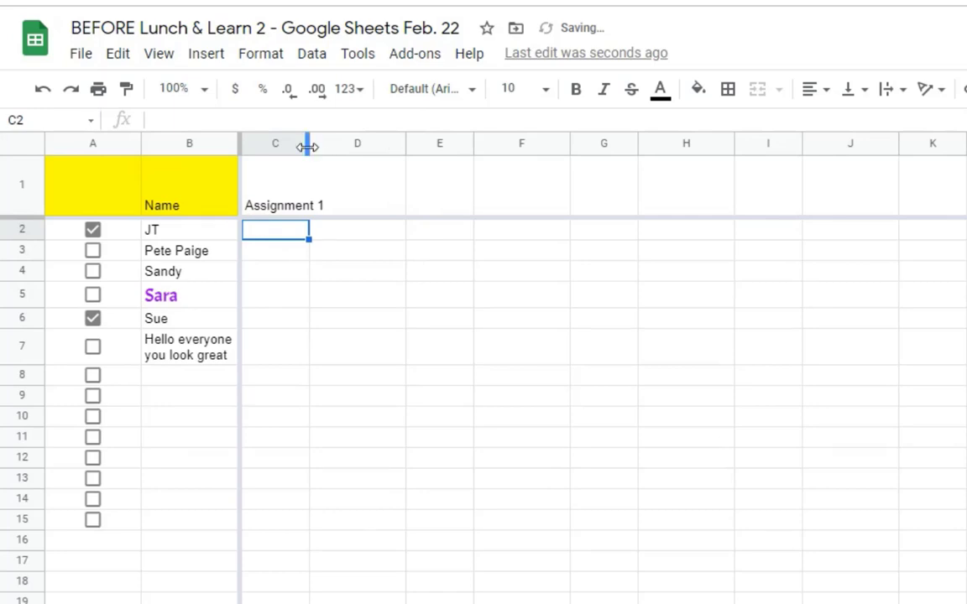
{"action": "left_click_drag", "start_coordinate": [307, 147], "coordinate": [333, 147]}
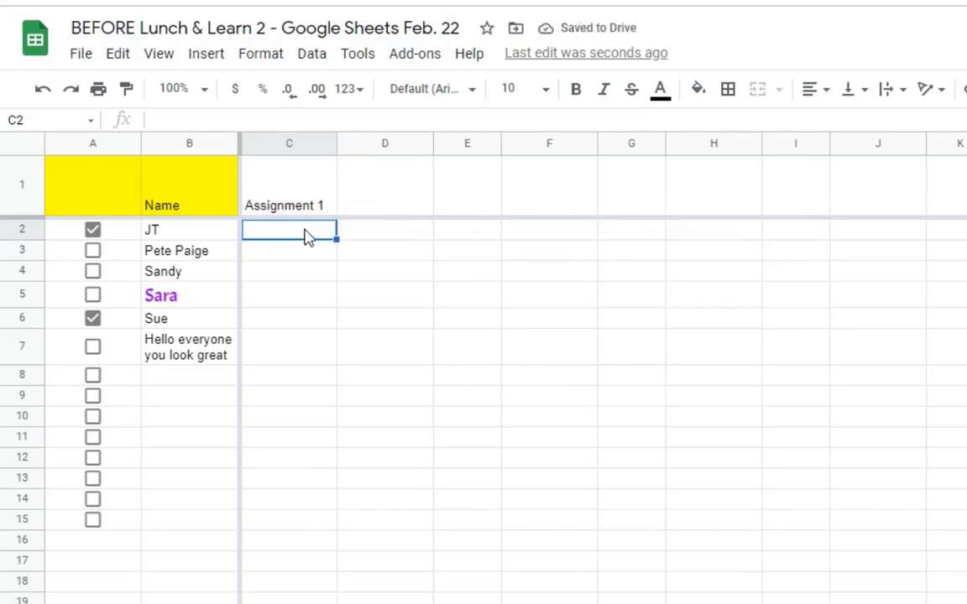
{"action": "key", "text": "ctrl+v"}
{"action": "left_click", "coordinate": [296, 334]}
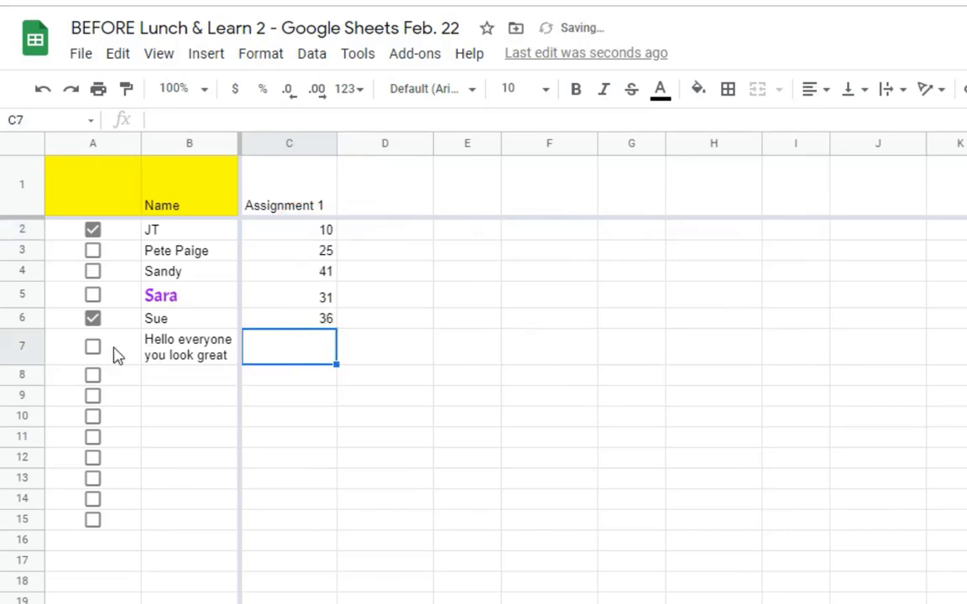
- Delete row 7, which holds the "Hello everyone you look great" text
{"action": "left_click", "coordinate": [26, 345]}
{"action": "right_click", "coordinate": [26, 345]}
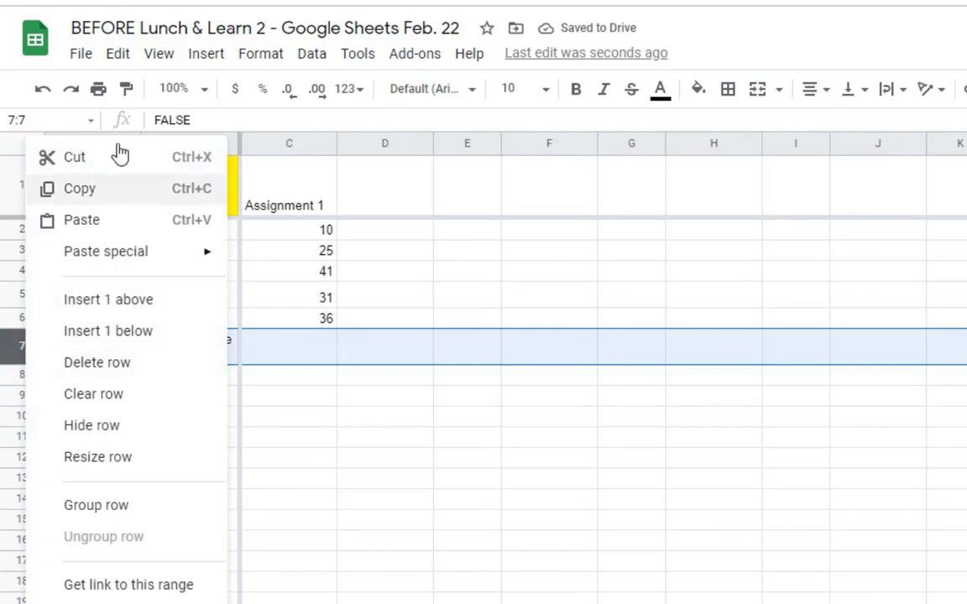
{"action": "left_click", "coordinate": [93, 372]}
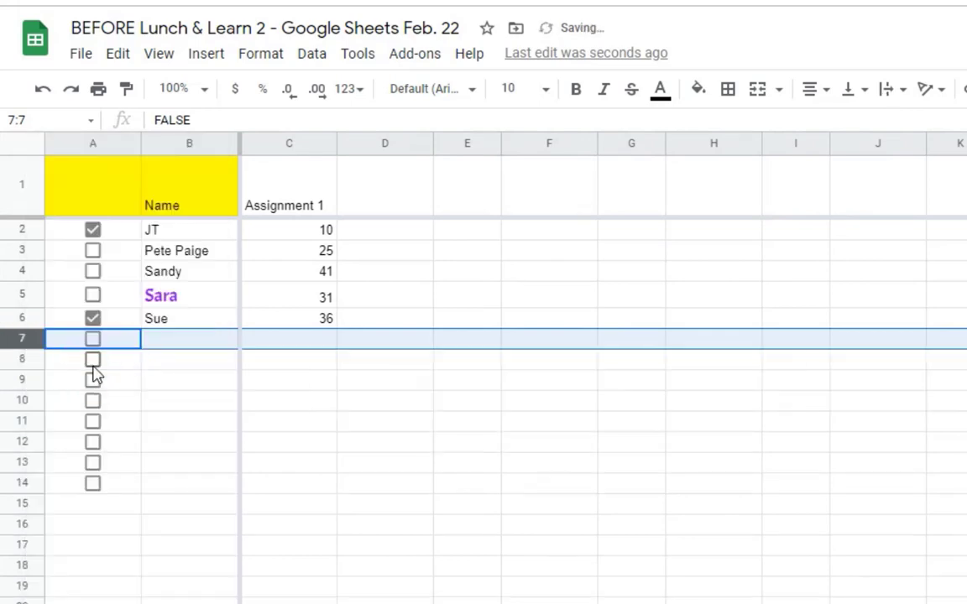
{"action": "left_click", "coordinate": [305, 346]}
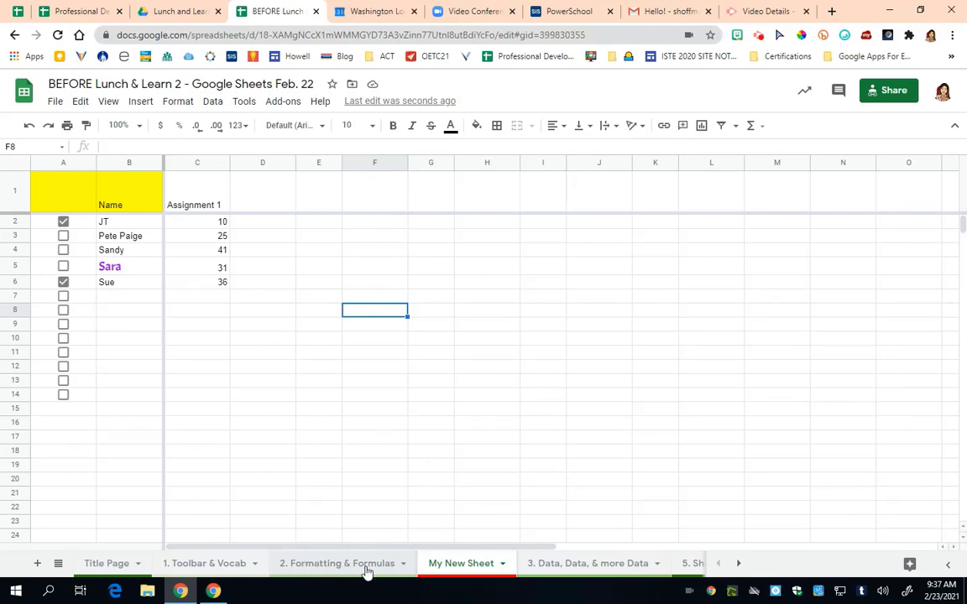
- Open the "link to Sheets help topic" from Formulas Task 5 on the "2. Formatting & Formulas" sheet
{"action": "left_click", "coordinate": [366, 564]}
{"action": "mouse_move", "coordinate": [392, 375]}
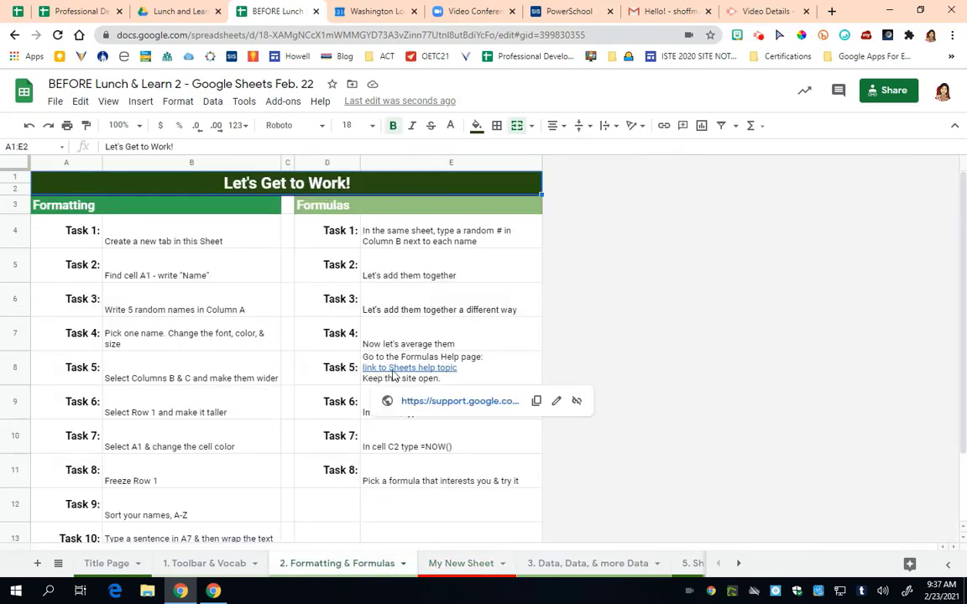
{"action": "left_click", "coordinate": [403, 401]}
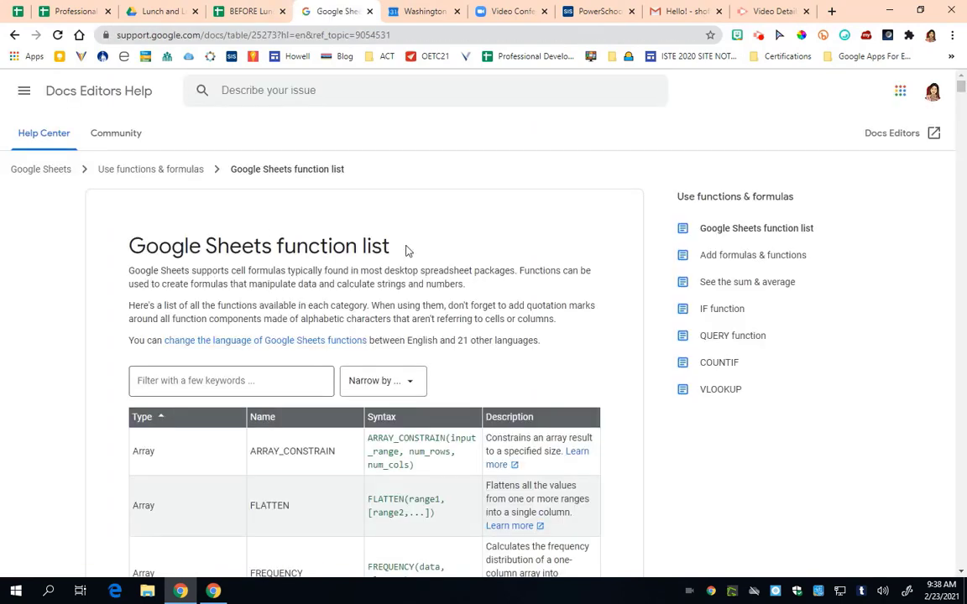
- Look through the Google Sheets function list and filter it by the keyword "vlook"
{"action": "scroll", "coordinate": [348, 294], "scroll_direction": "down", "scroll_amount": 3}
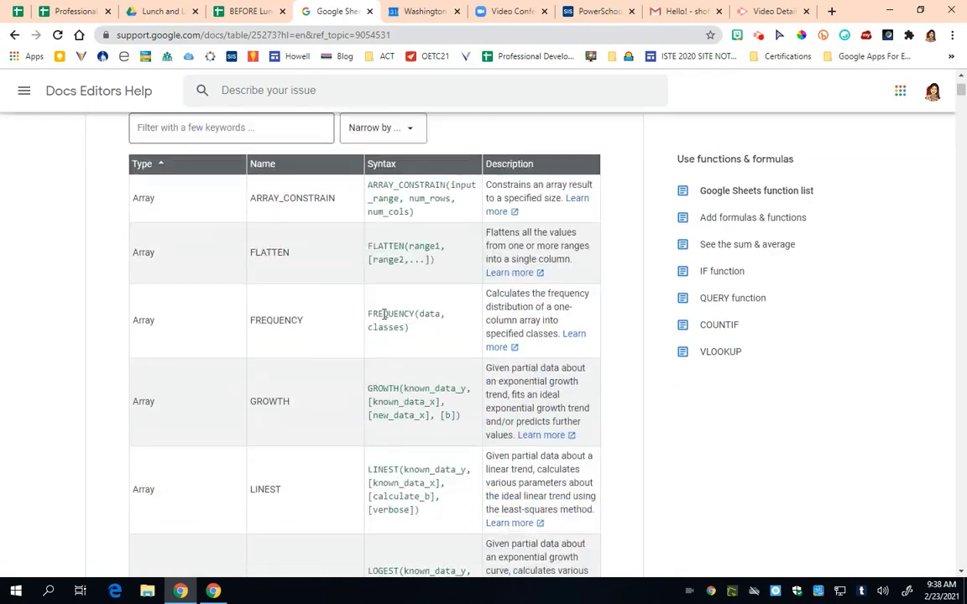
{"action": "scroll", "coordinate": [188, 210], "scroll_direction": "down", "scroll_amount": 9}
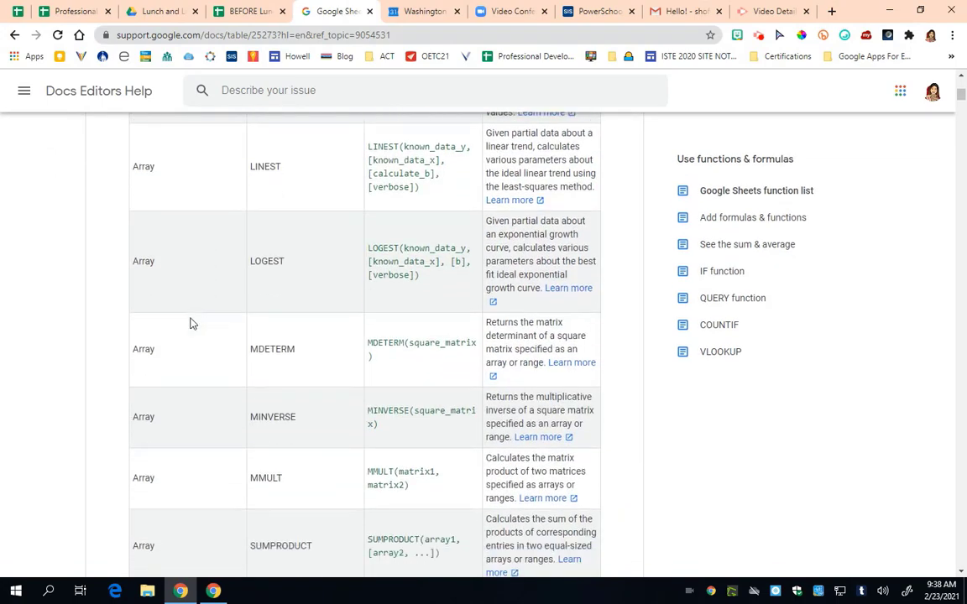
{"action": "scroll", "coordinate": [190, 320], "scroll_direction": "up", "scroll_amount": 3}
{"action": "scroll", "coordinate": [254, 324], "scroll_direction": "up", "scroll_amount": 10}
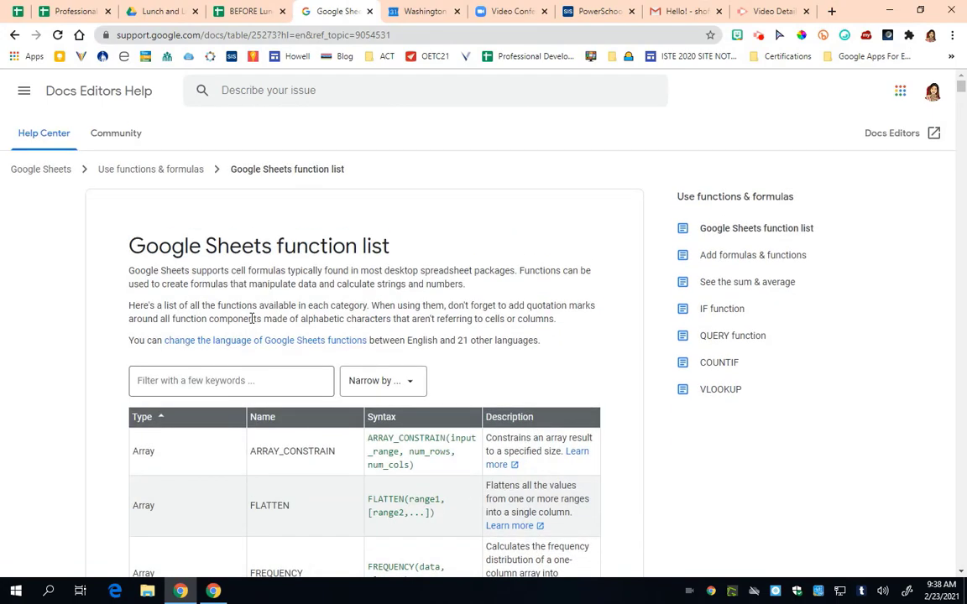
{"action": "left_click", "coordinate": [279, 384]}
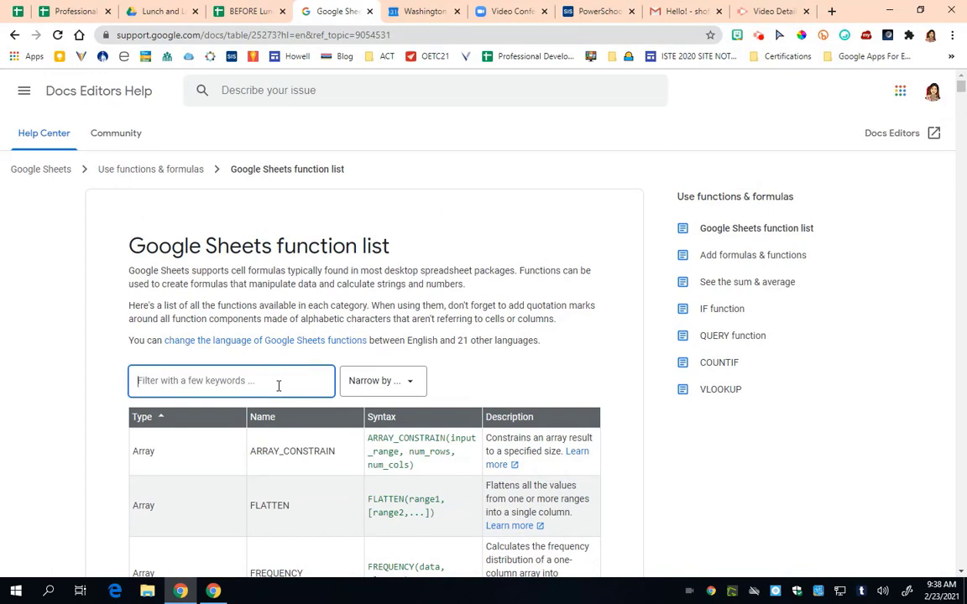
{"action": "type", "text": "vlook"}
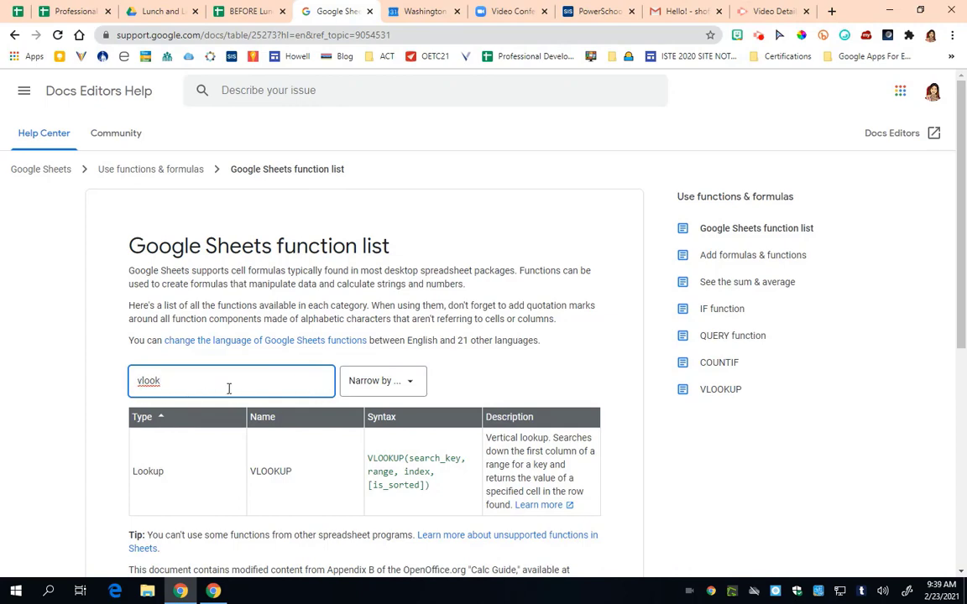
- Return to My New Sheet in the workbook and remove the unused checkboxes below the last name, in A7:A14
{"action": "key", "text": "ctrl+shift+Tab"}
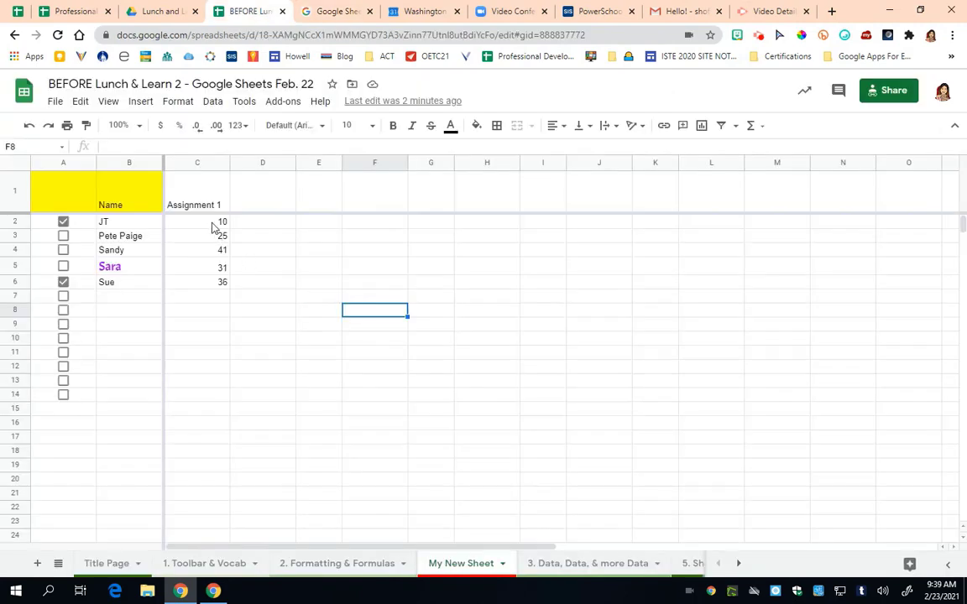
{"action": "left_click", "coordinate": [213, 224]}
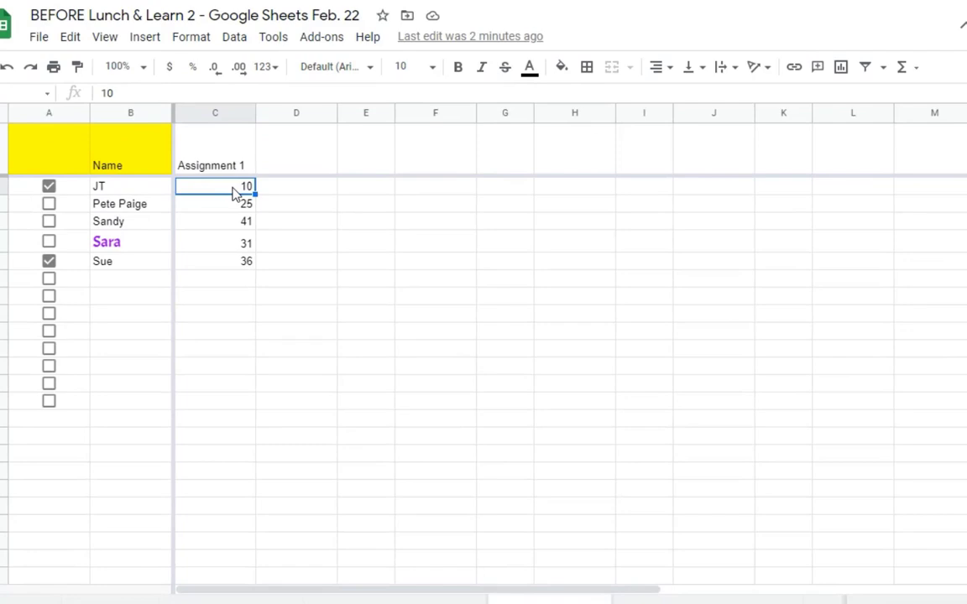
{"action": "left_click", "coordinate": [211, 278]}
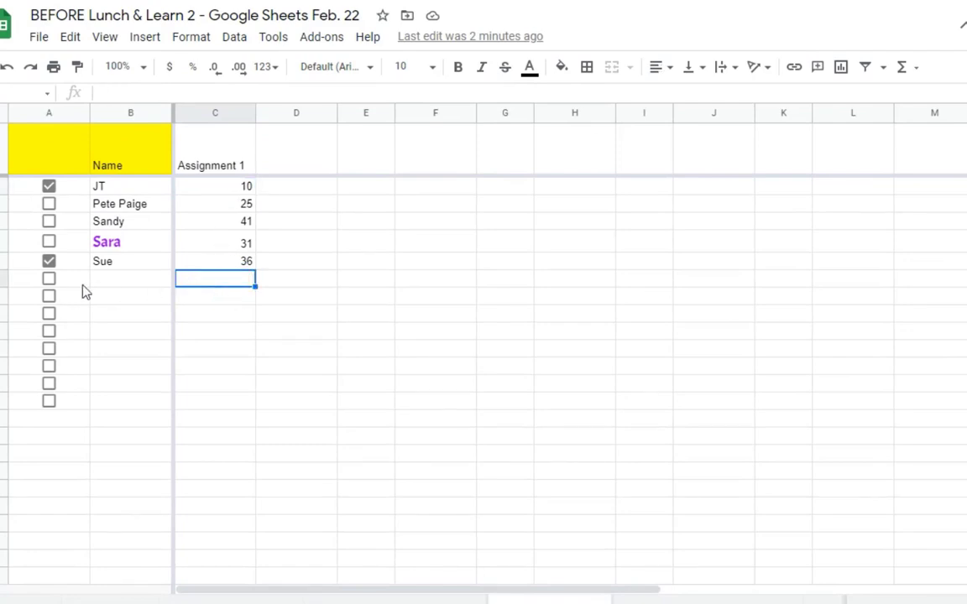
{"action": "left_click_drag", "start_coordinate": [67, 287], "coordinate": [71, 425]}
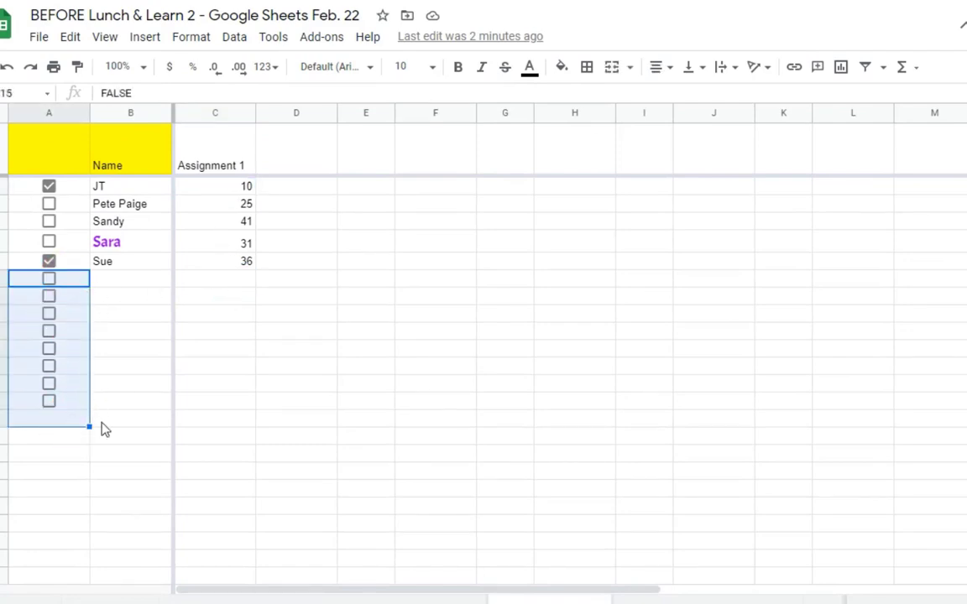
{"action": "key", "text": "Delete"}
- Enter the label "Total" in cell B7, under the list of names
{"action": "left_click", "coordinate": [115, 280]}
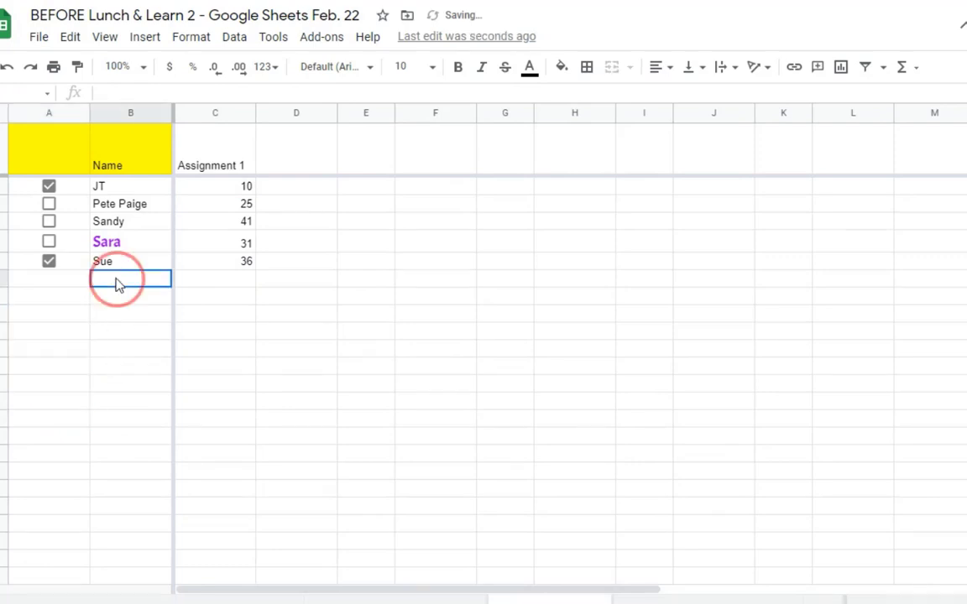
{"action": "type", "text": "Total"}
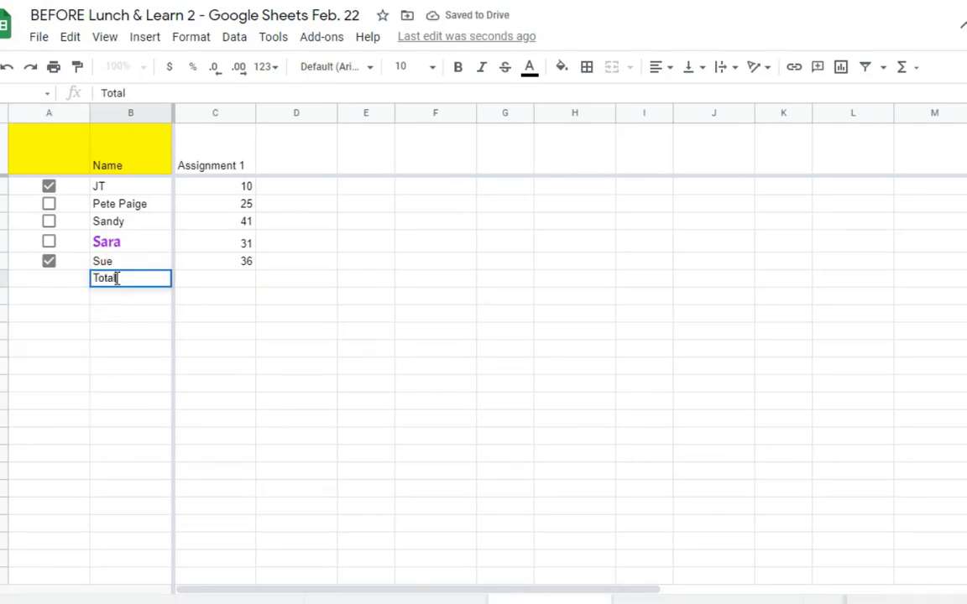
{"action": "left_click", "coordinate": [211, 283]}
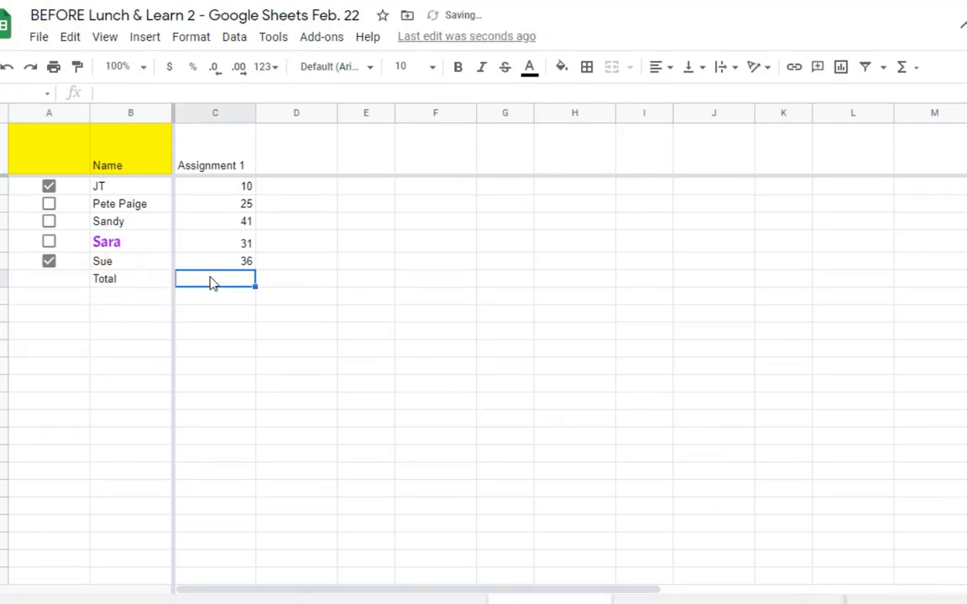
- Insert the SUM function in C7 to add up the scores in C2:C6
{"action": "left_click", "coordinate": [205, 277]}
{"action": "left_click", "coordinate": [903, 69]}
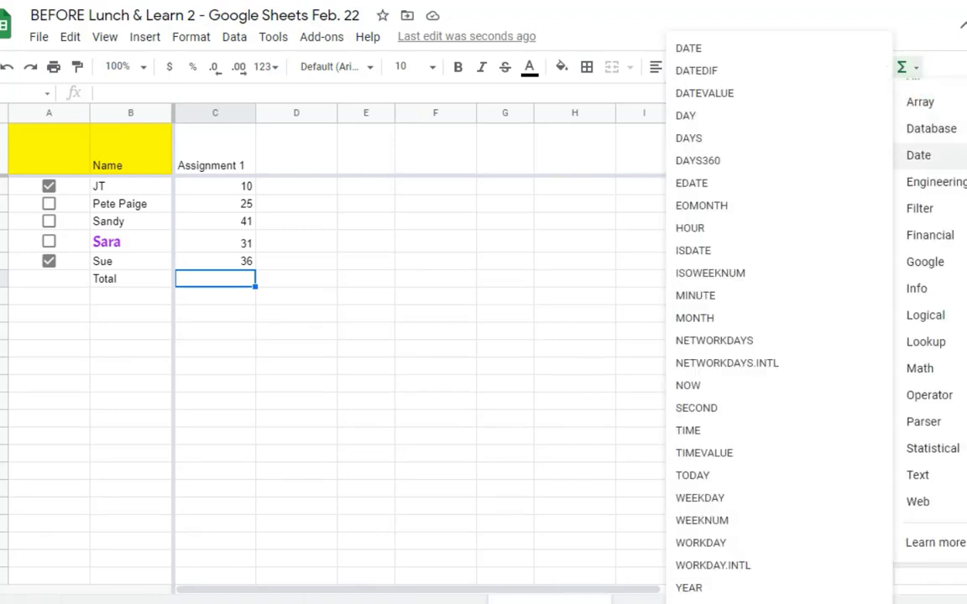
{"action": "scroll", "coordinate": [964, 134], "scroll_direction": "up", "scroll_amount": 2}
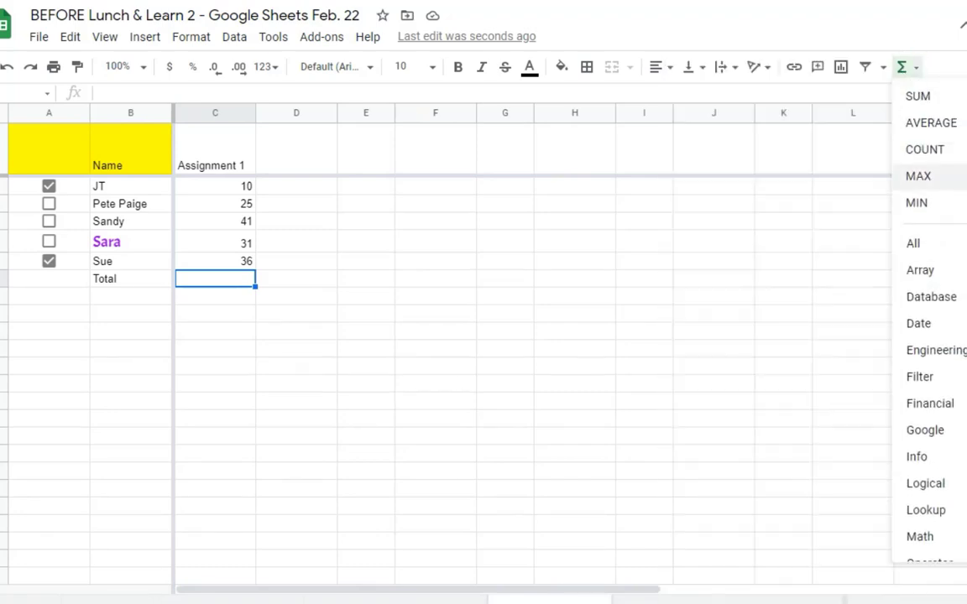
{"action": "left_click", "coordinate": [917, 98]}
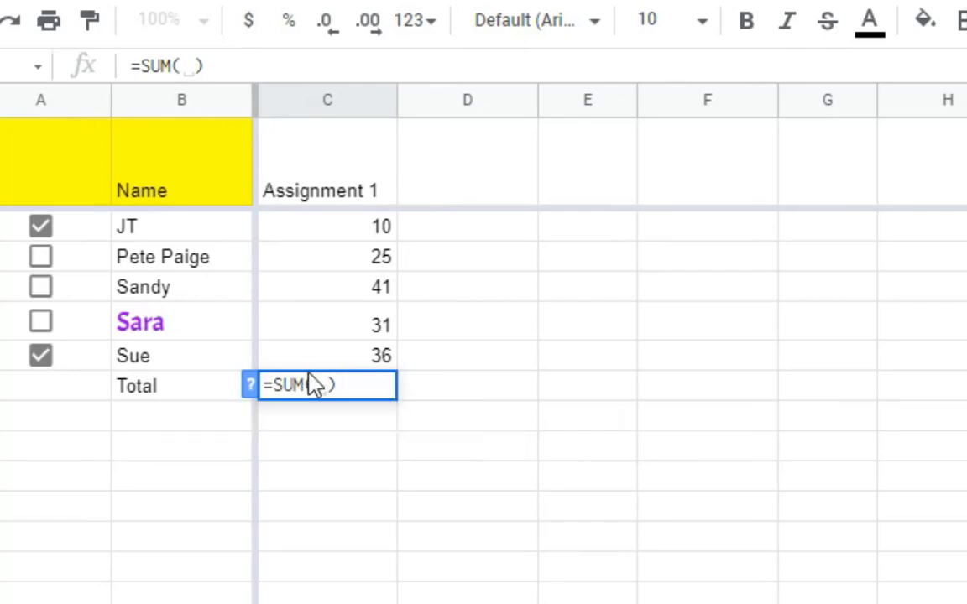
{"action": "left_click", "coordinate": [338, 235]}
{"action": "left_click_drag", "start_coordinate": [338, 235], "coordinate": [378, 356]}
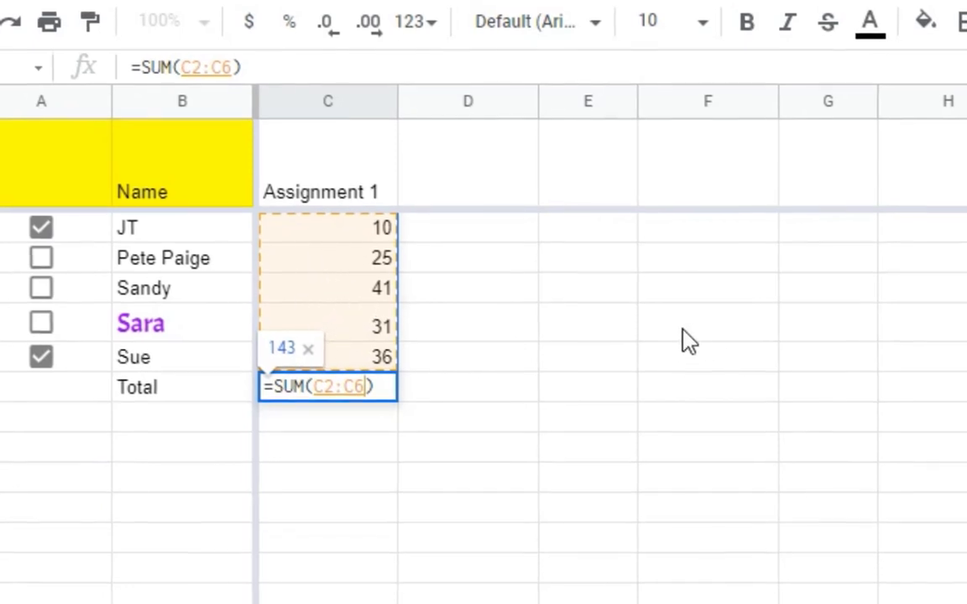
{"action": "key", "text": "Return"}
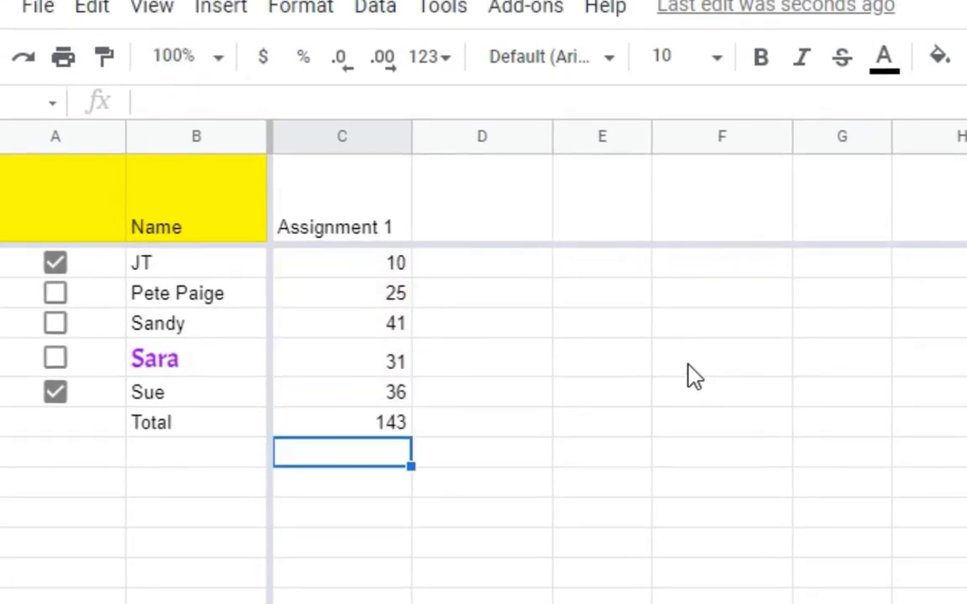
- Make the label and result in B7:C7 bold
{"action": "left_click", "coordinate": [244, 420]}
{"action": "left_click_drag", "start_coordinate": [266, 412], "coordinate": [302, 424]}
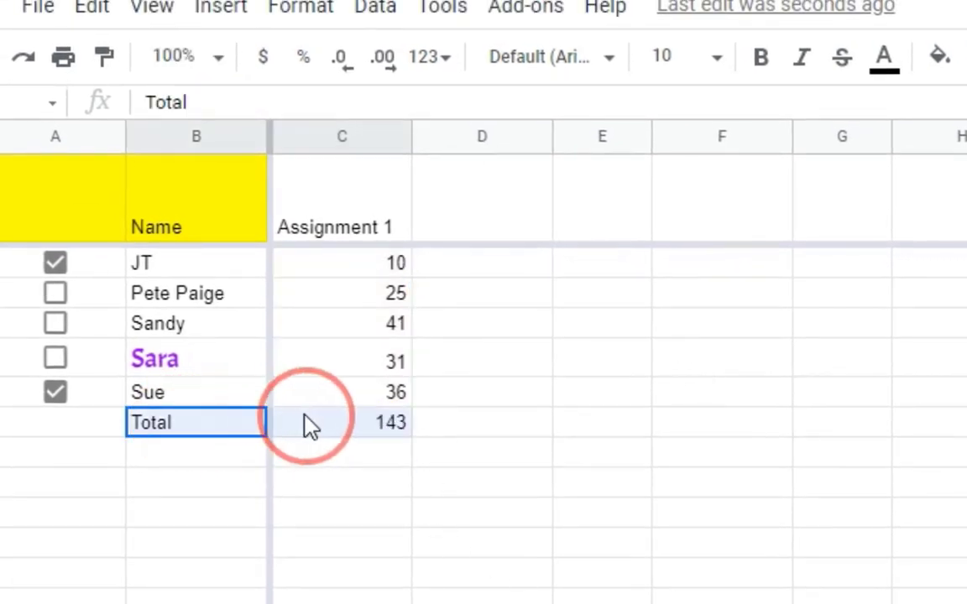
{"action": "left_click", "coordinate": [762, 58]}
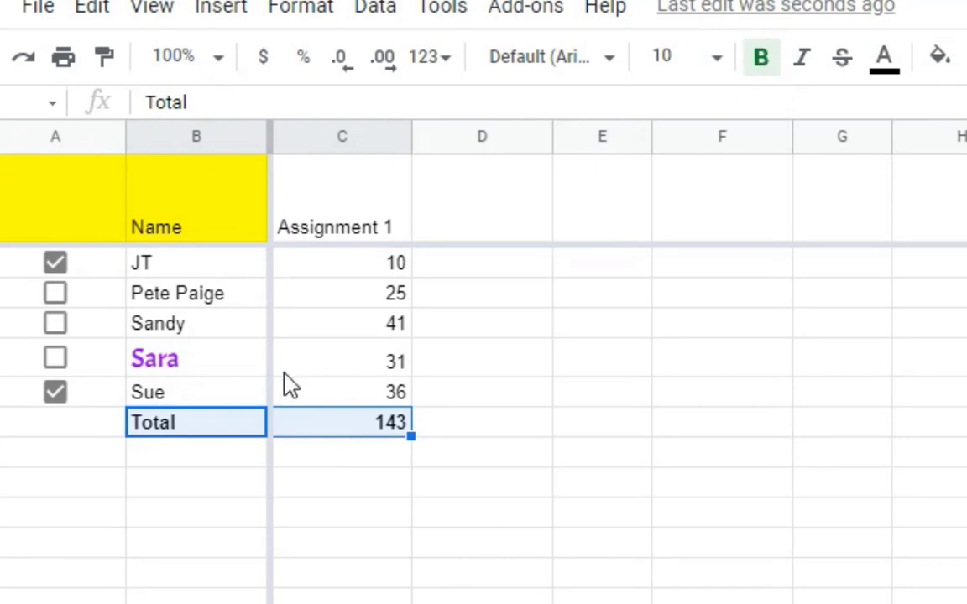
{"action": "left_click", "coordinate": [330, 548]}
- Change the Assignment 1 score in C5 to 35
{"action": "left_click", "coordinate": [351, 432]}
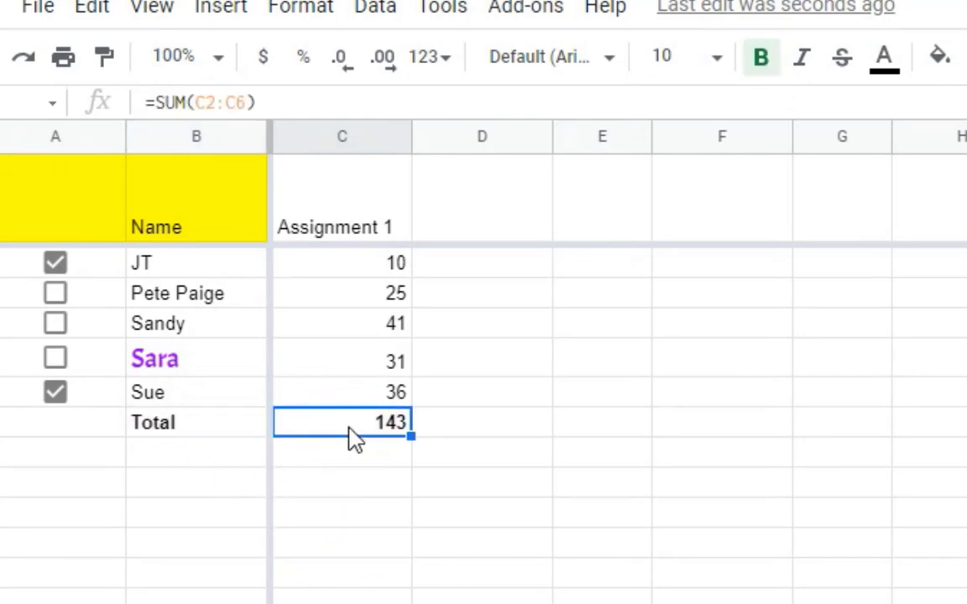
{"action": "left_click", "coordinate": [336, 363]}
{"action": "type", "text": "35"}
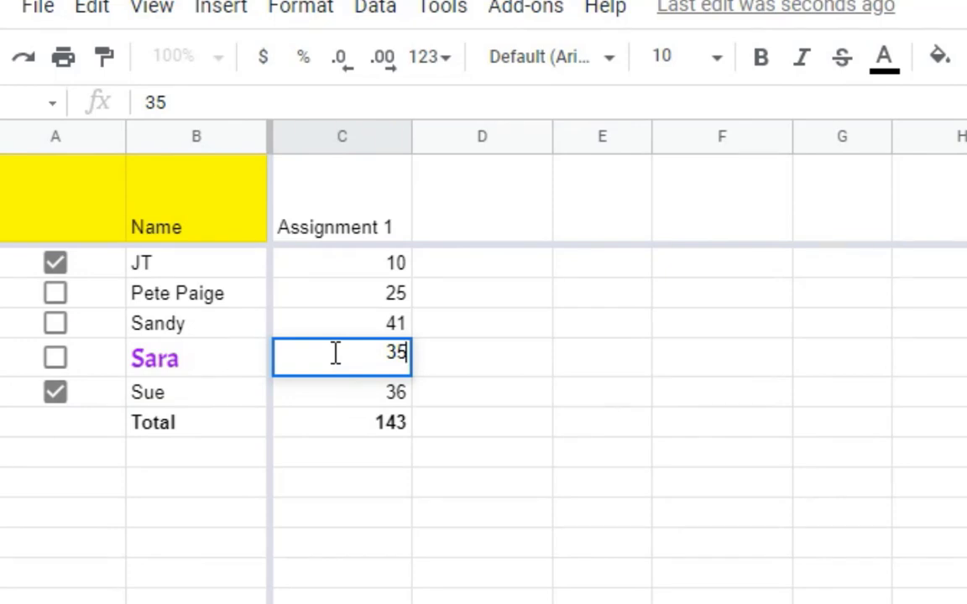
{"action": "key", "text": "Return"}
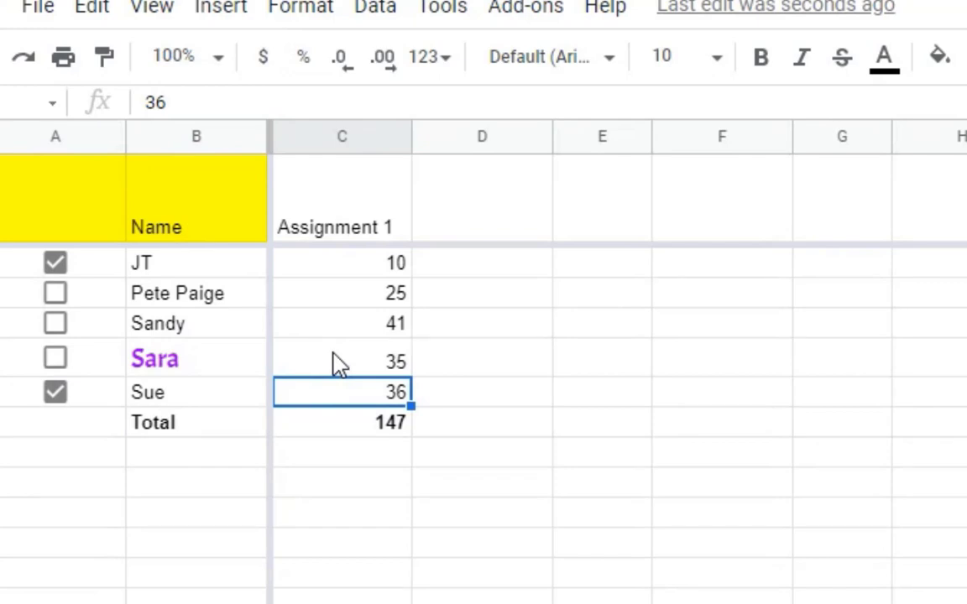
- Relabel B7 as "AVERAGE" and clear the SUM formula from C7
{"action": "left_click", "coordinate": [374, 430]}
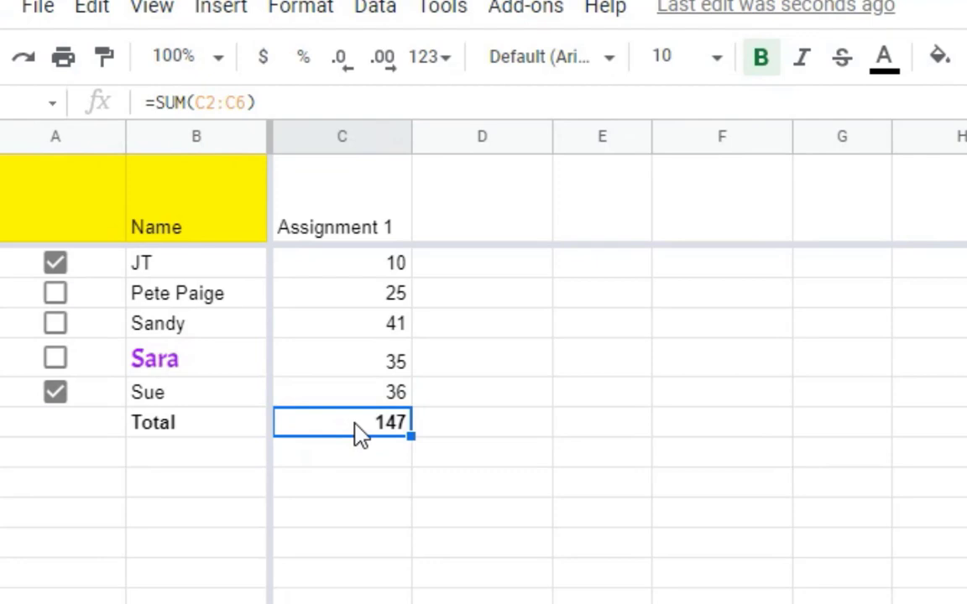
{"action": "left_click", "coordinate": [212, 427]}
{"action": "type", "text": "AVER"}
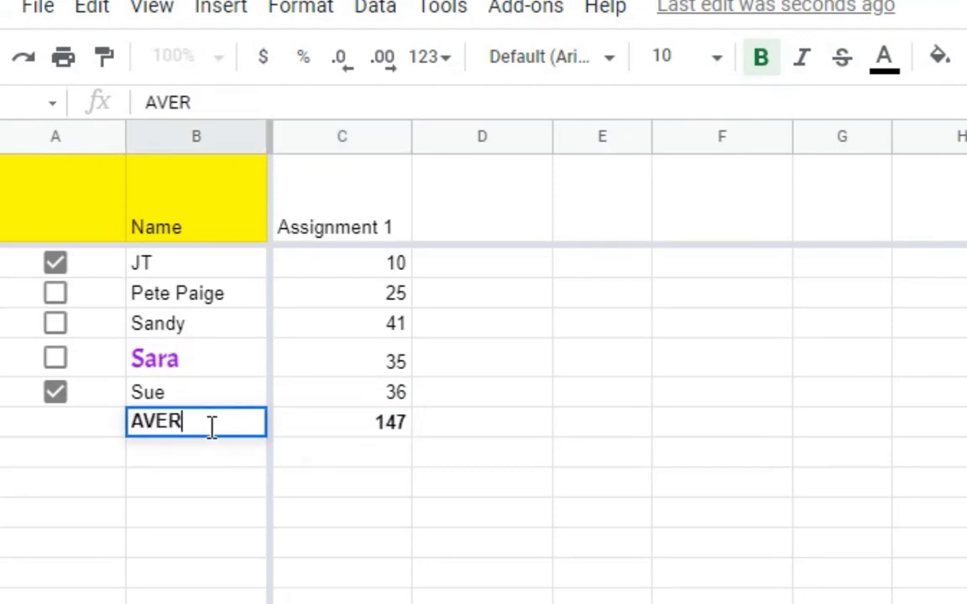
{"action": "type", "text": "AGE"}
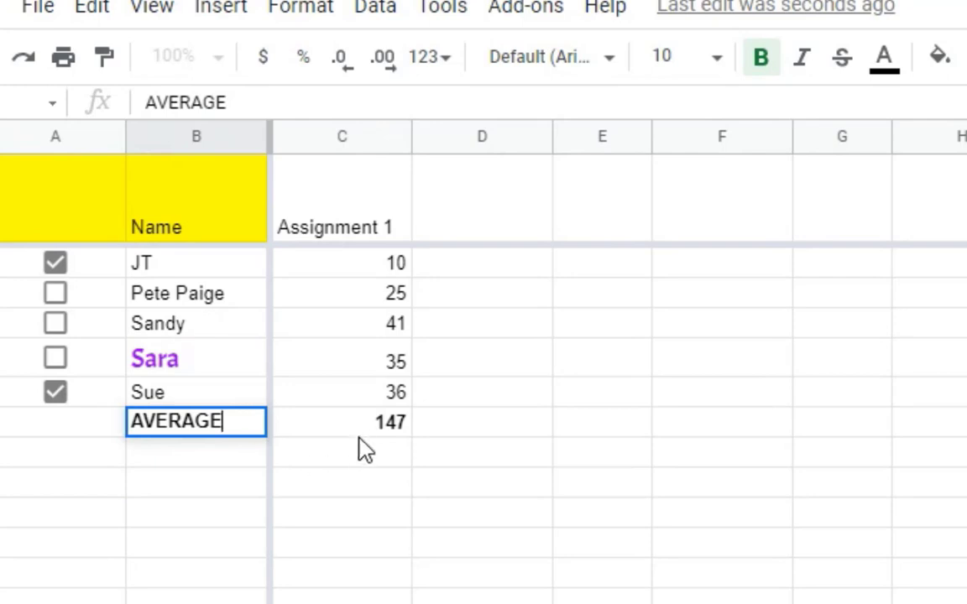
{"action": "left_click", "coordinate": [361, 429]}
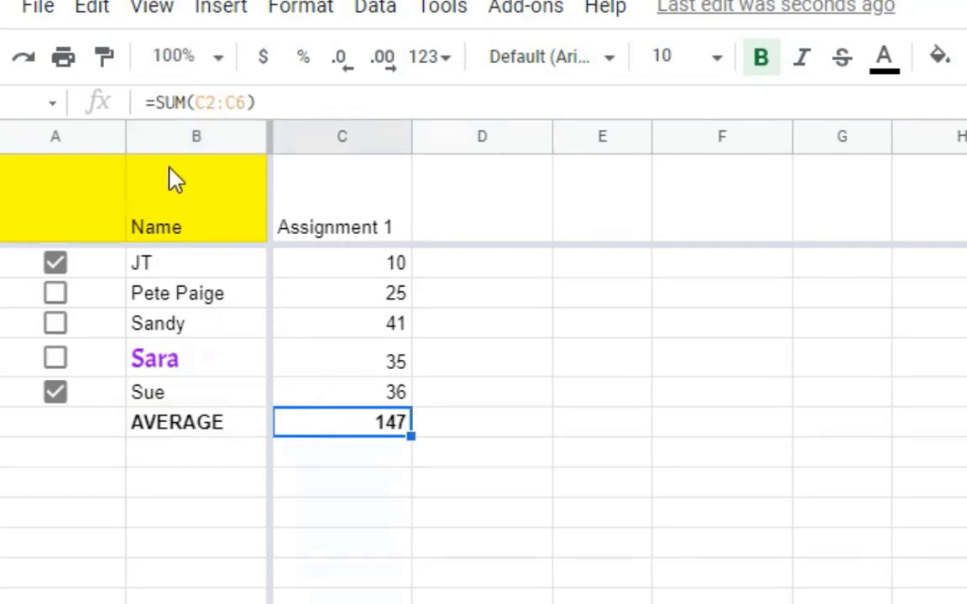
{"action": "key", "text": "Delete"}
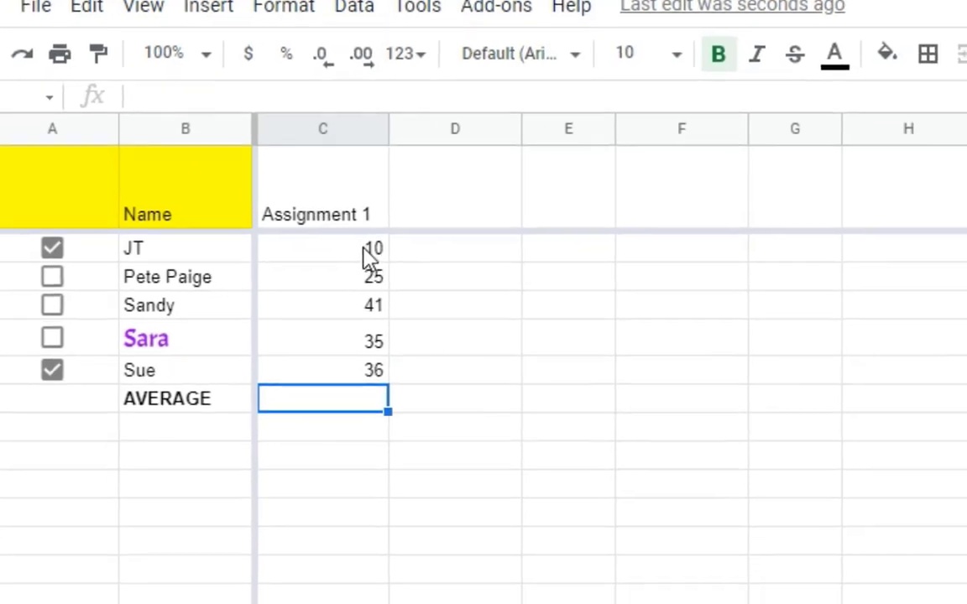
- Select the scores in C2:C6 and insert the AVERAGE function for them in C7
{"action": "left_click_drag", "start_coordinate": [363, 250], "coordinate": [354, 369]}
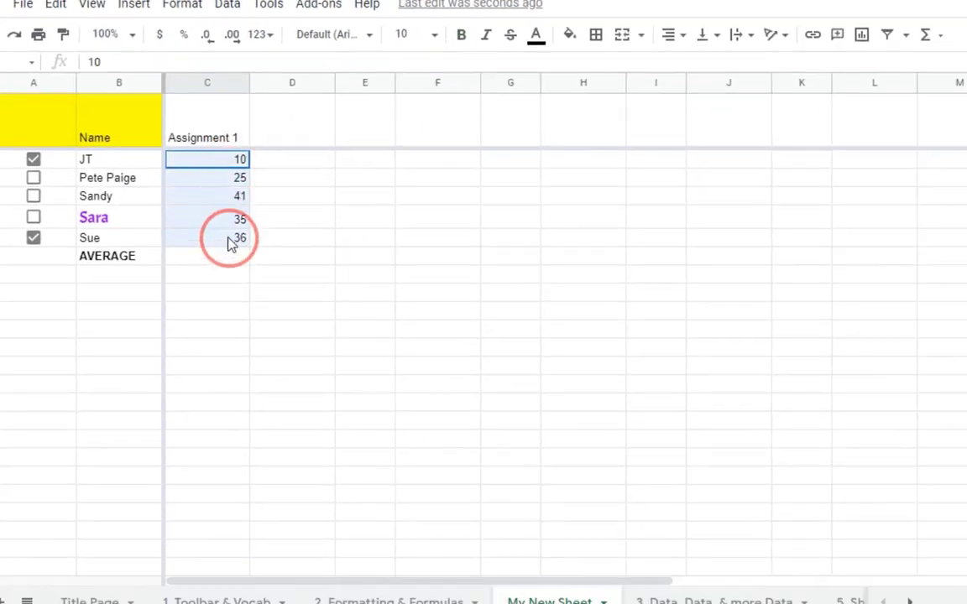
{"action": "left_click_drag", "start_coordinate": [232, 242], "coordinate": [236, 236]}
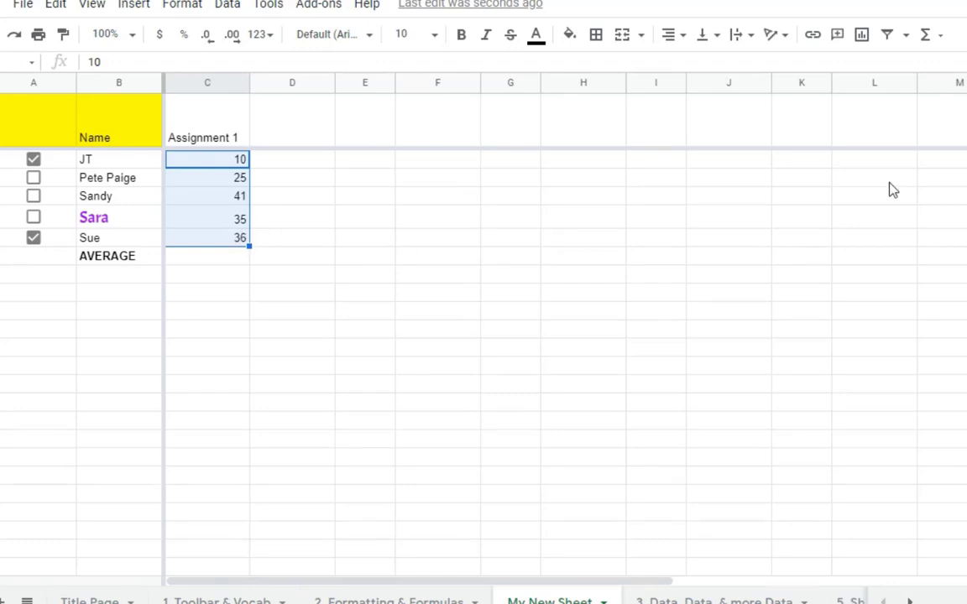
{"action": "left_click", "coordinate": [928, 38]}
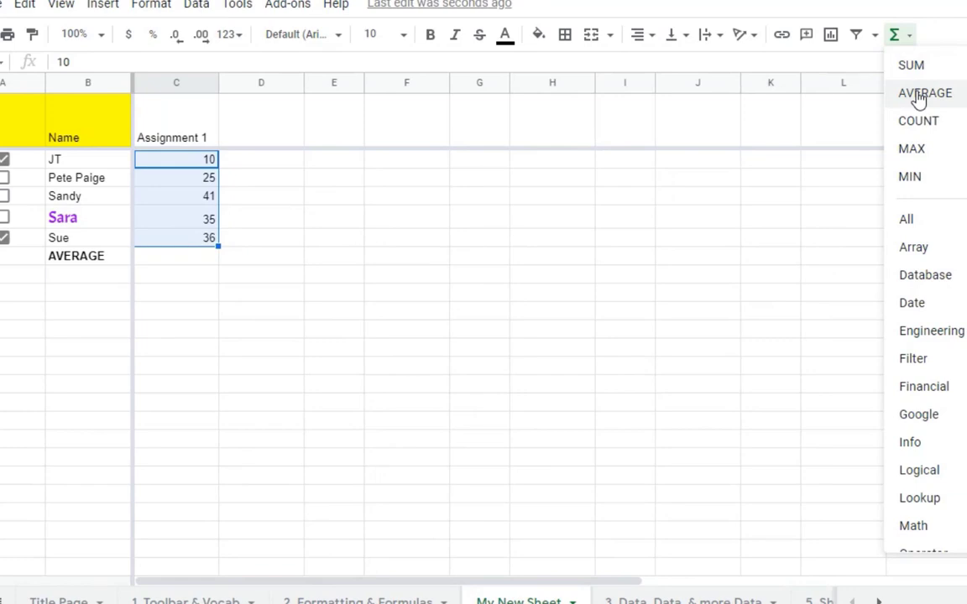
{"action": "left_click", "coordinate": [921, 97]}
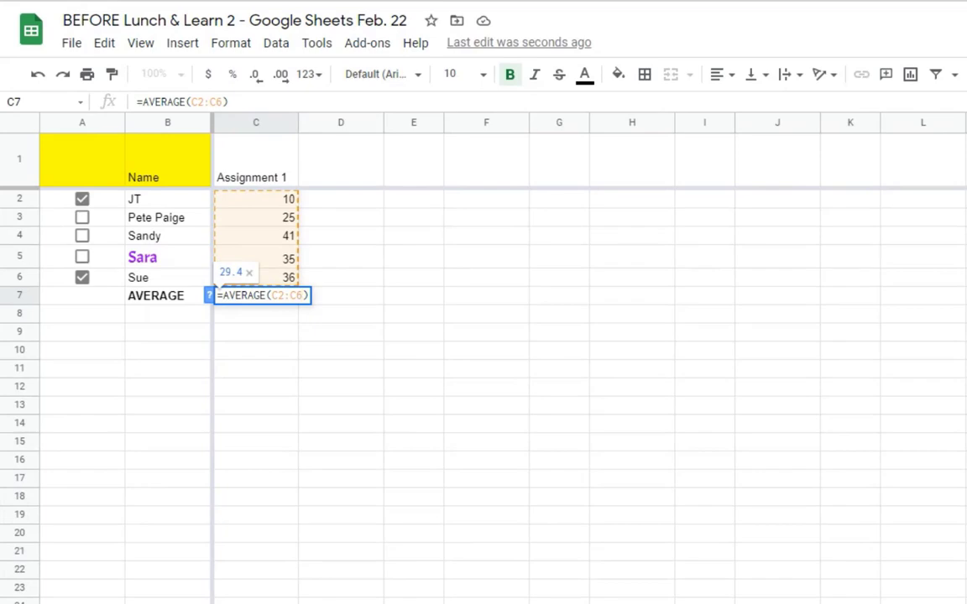
{"action": "key", "text": "Return"}
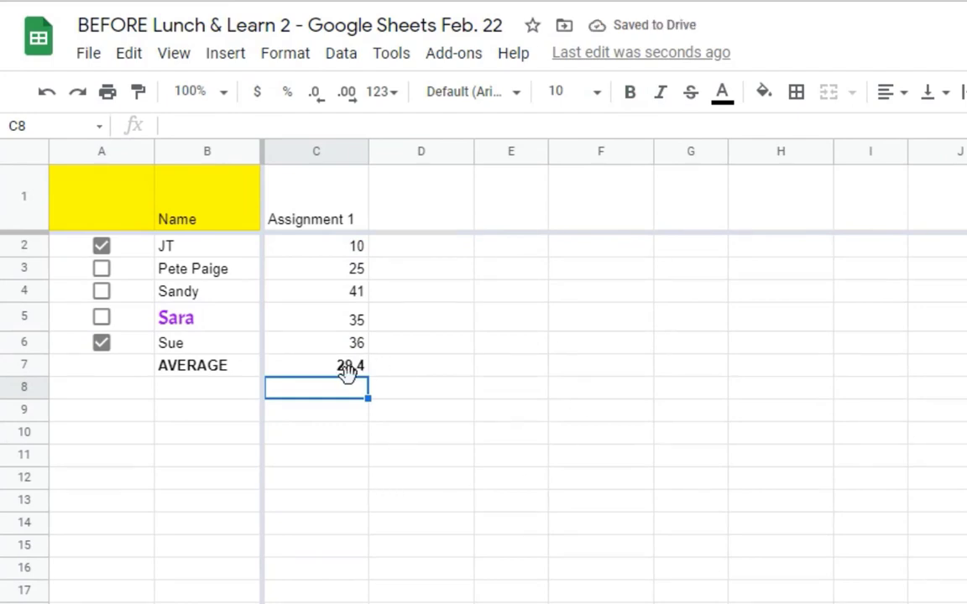
- Check the formula tasks on the "2. Formatting & Formulas" sheet and go back to My New Sheet
{"action": "left_click", "coordinate": [403, 373]}
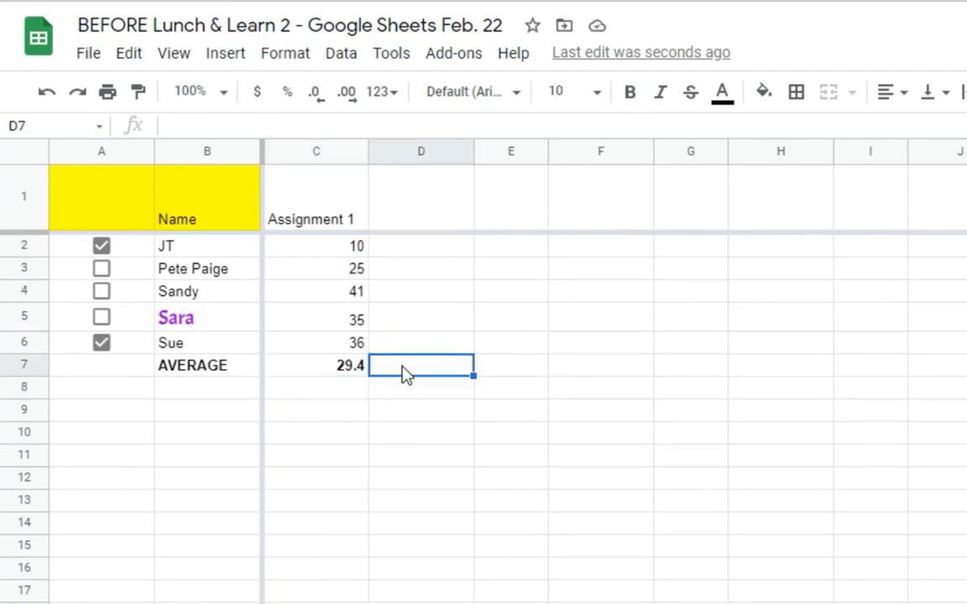
{"action": "left_click", "coordinate": [301, 375]}
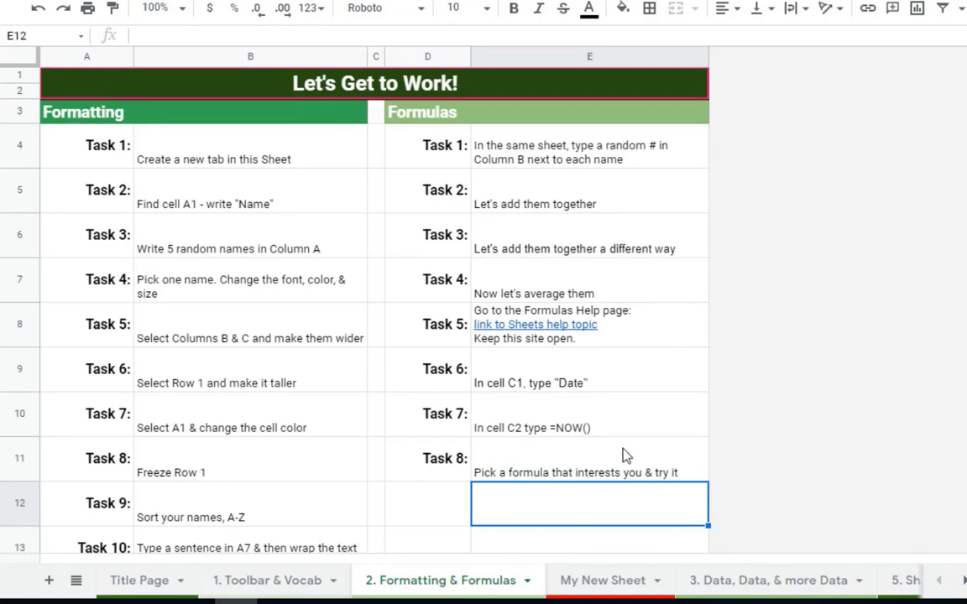
{"action": "left_click", "coordinate": [615, 585]}
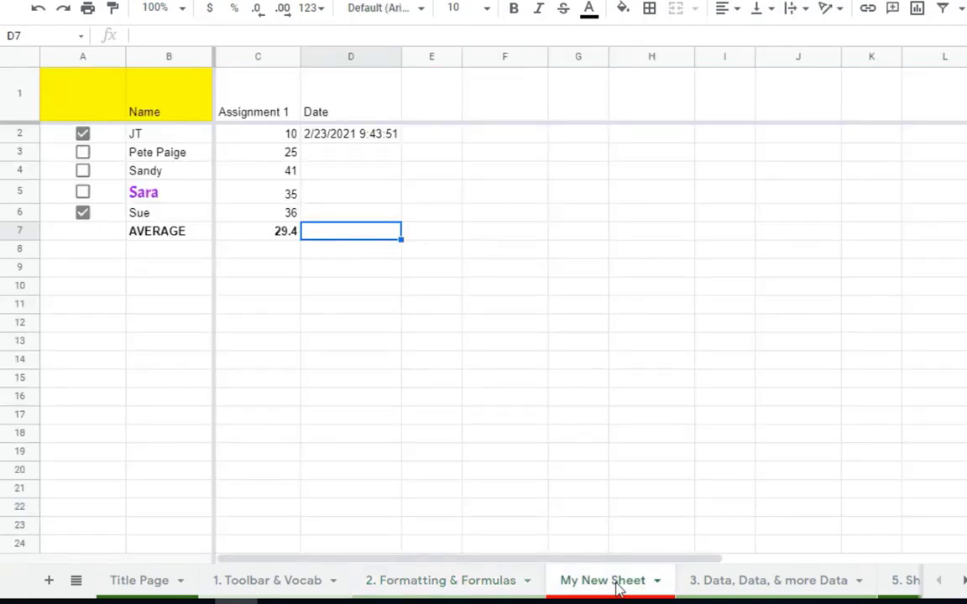
- Check the data tasks on the "3. Data, Data, & more Data" sheet and go back to My New Sheet
{"action": "left_click", "coordinate": [733, 588]}
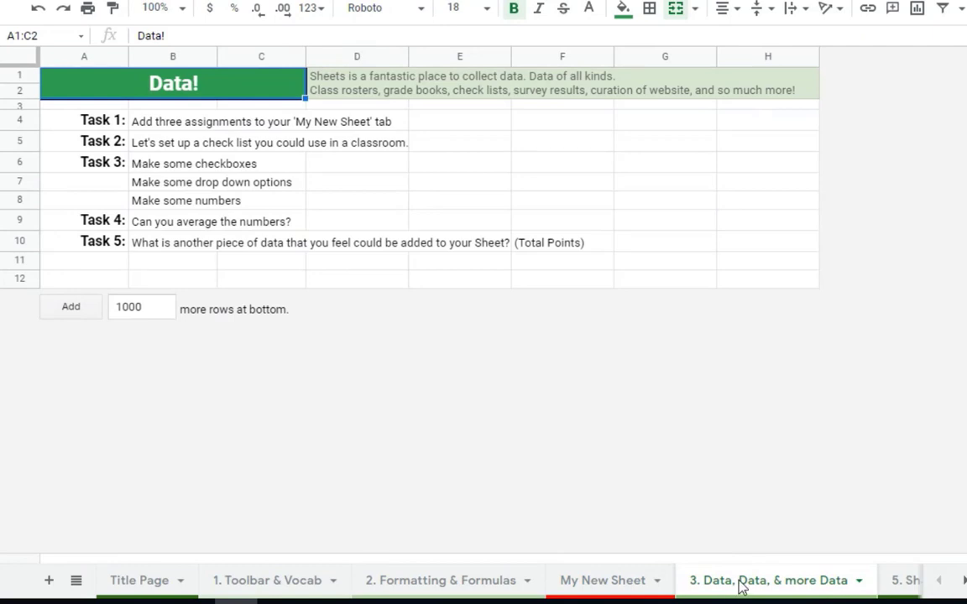
{"action": "left_click", "coordinate": [597, 587]}
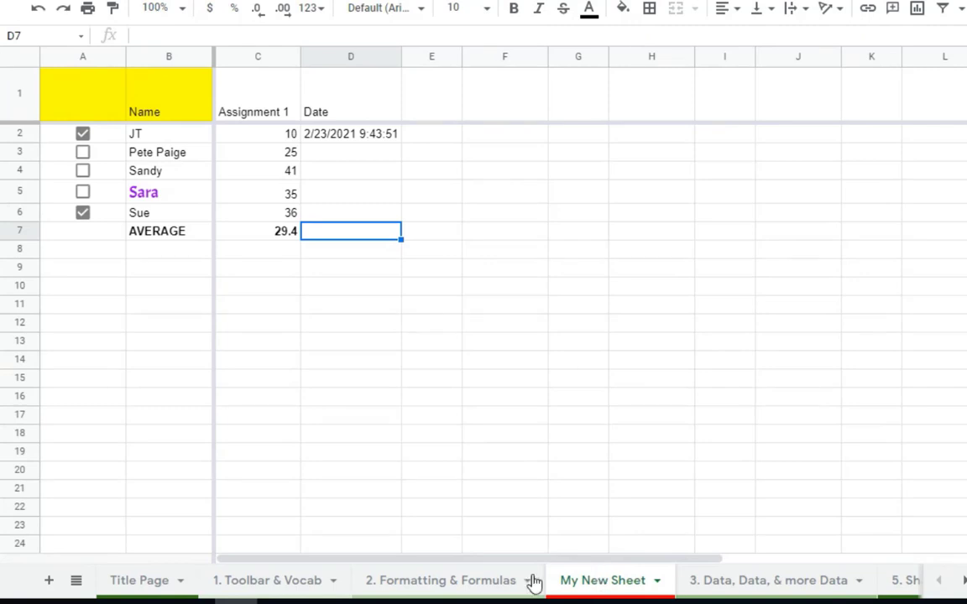
{"action": "left_click", "coordinate": [732, 582]}
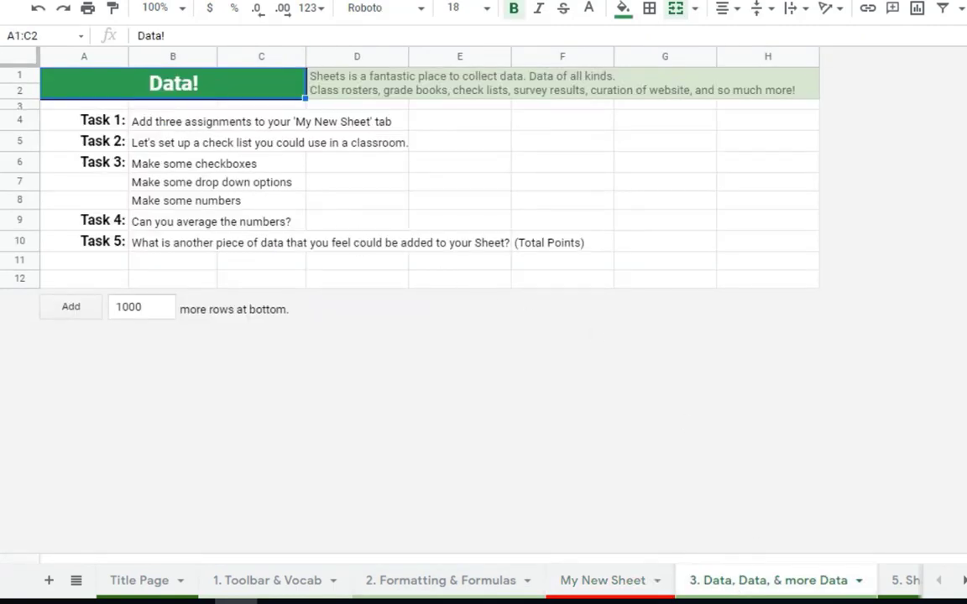
{"action": "left_click", "coordinate": [596, 583]}
- Delete the Date column D from My New Sheet
{"action": "left_click", "coordinate": [344, 114]}
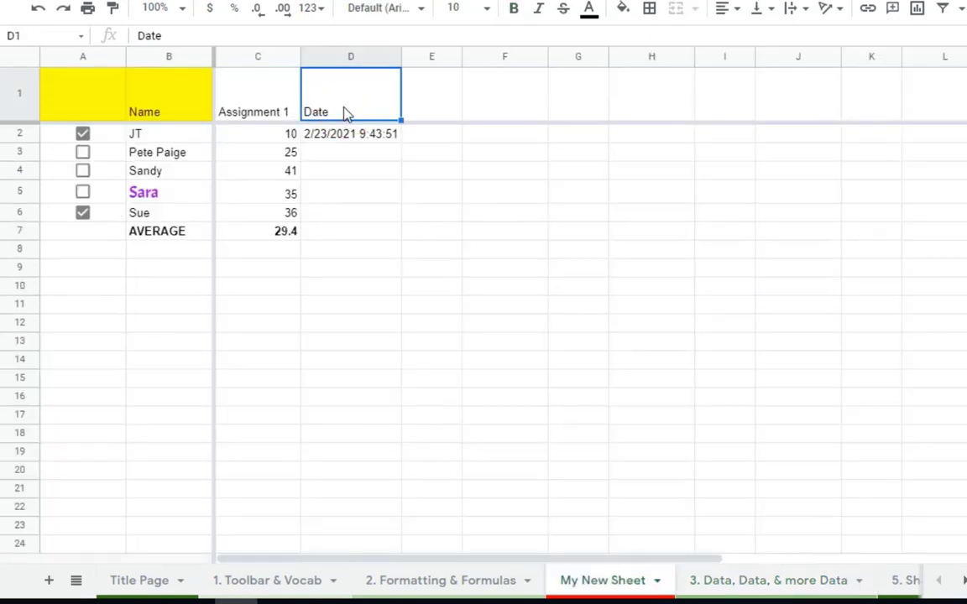
{"action": "left_click", "coordinate": [327, 56]}
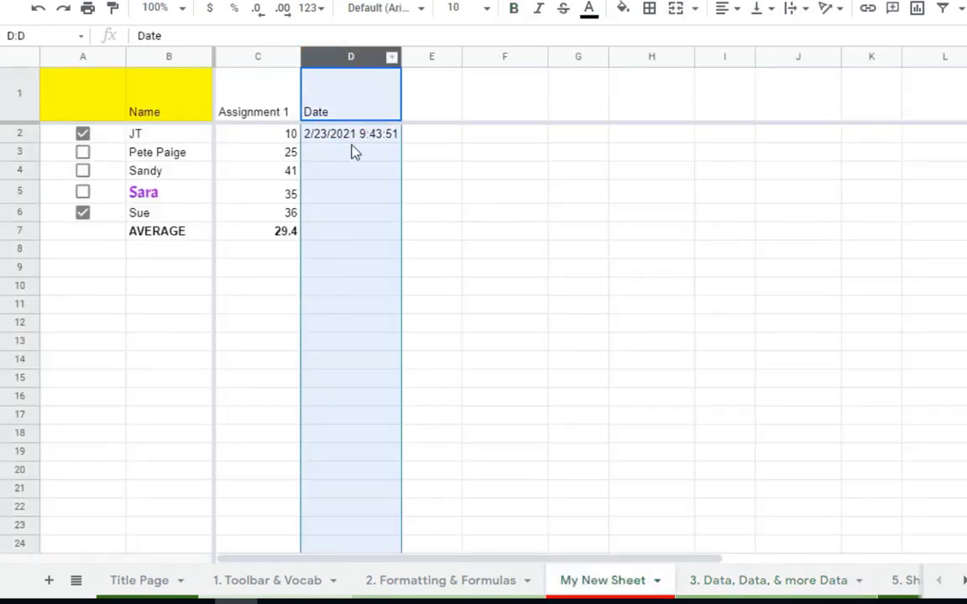
{"action": "key", "text": "ctrl+alt+minus"}
- Enter the header "Assignment 2" in D1
{"action": "left_click", "coordinate": [328, 99]}
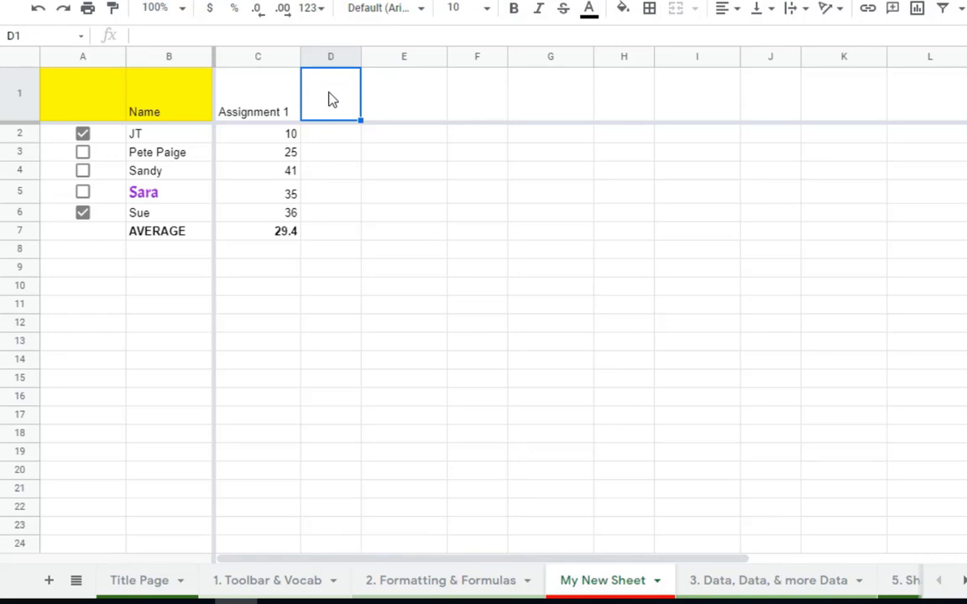
{"action": "type", "text": "Ass"}
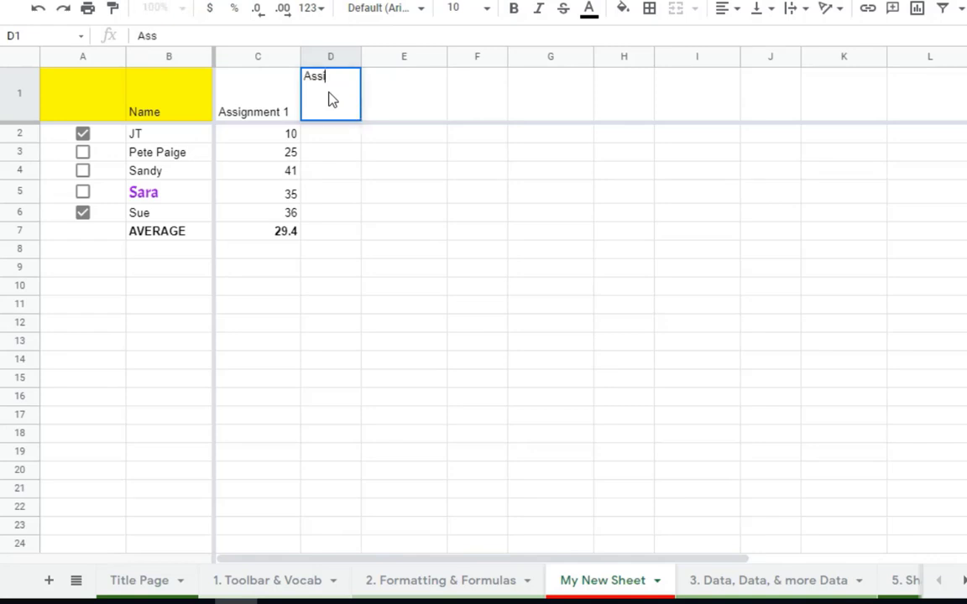
{"action": "type", "text": "ignment 2"}
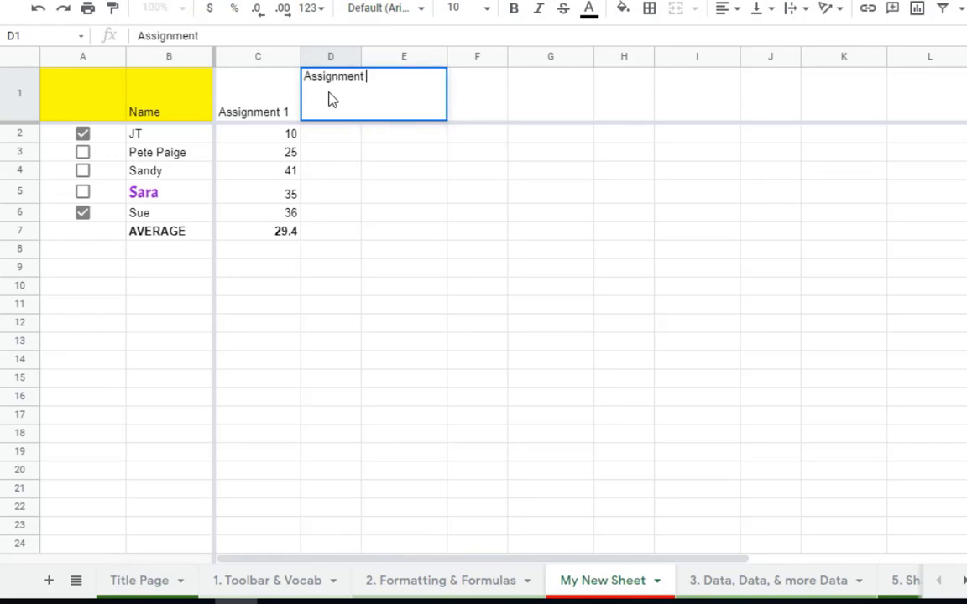
{"action": "left_click", "coordinate": [348, 109]}
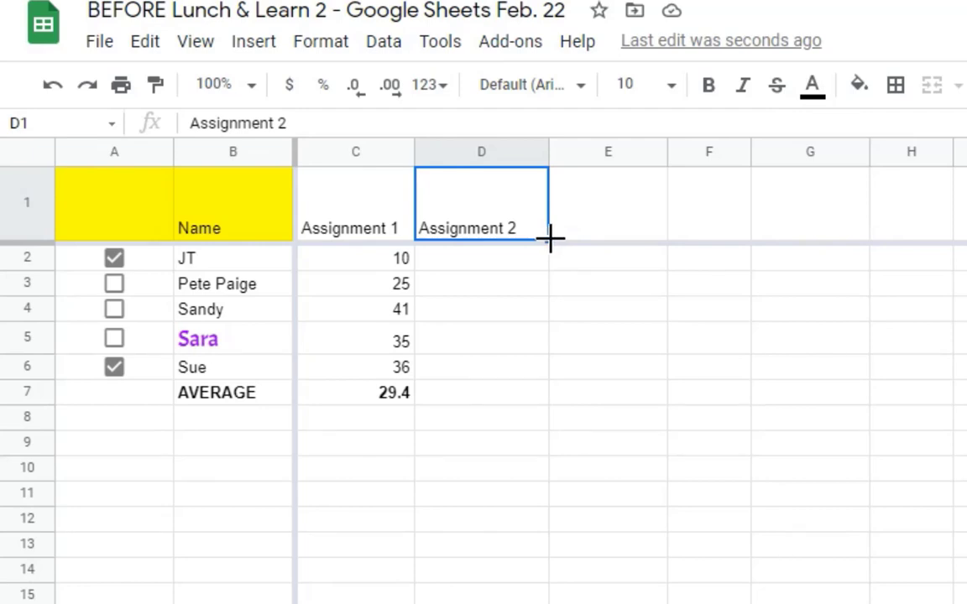
- Extend the Assignment 2 header as a series across E1:G1 and fit column F's width to its header
{"action": "left_click_drag", "start_coordinate": [550, 240], "coordinate": [793, 233]}
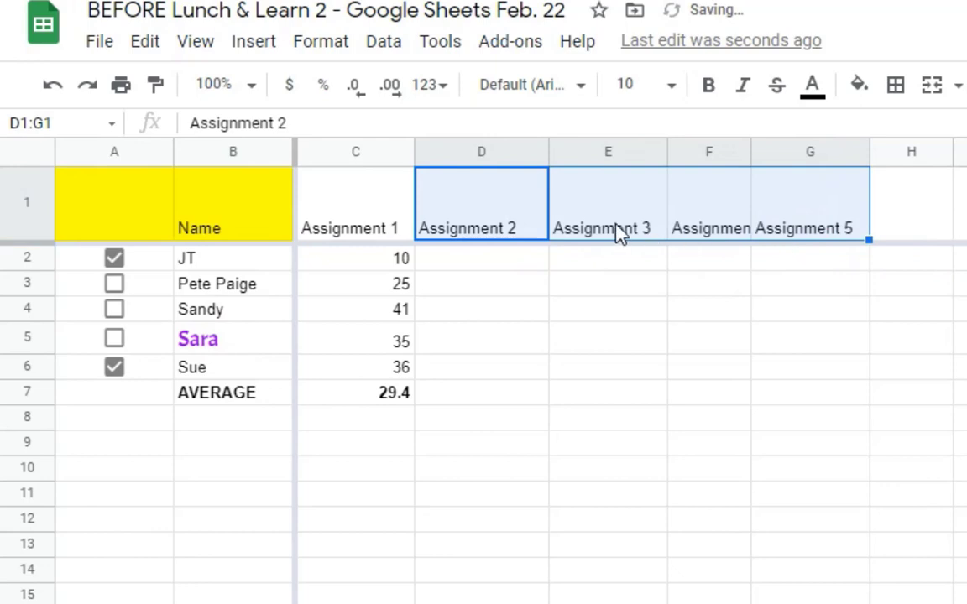
{"action": "double_click", "coordinate": [749, 149]}
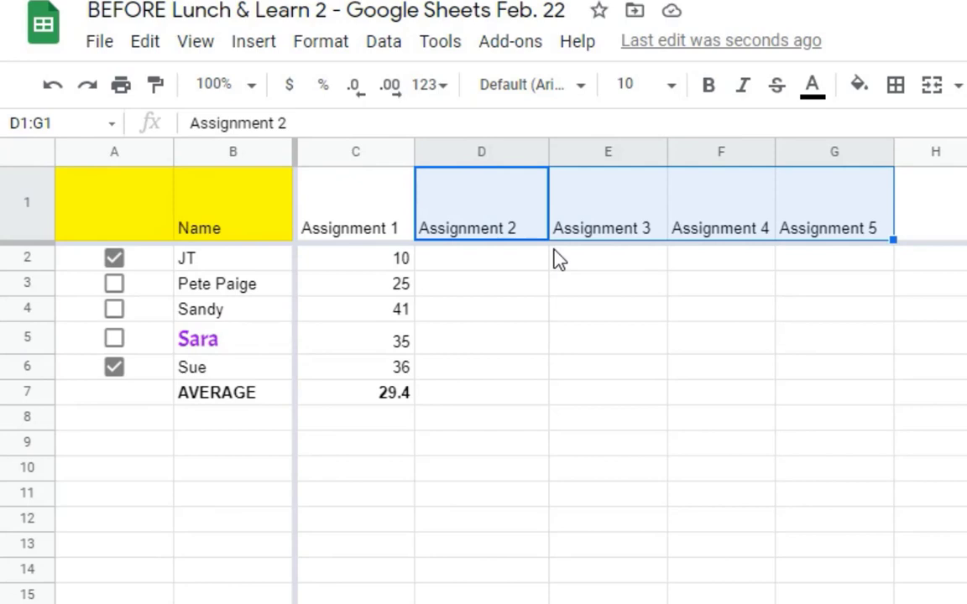
{"action": "left_click", "coordinate": [491, 263]}
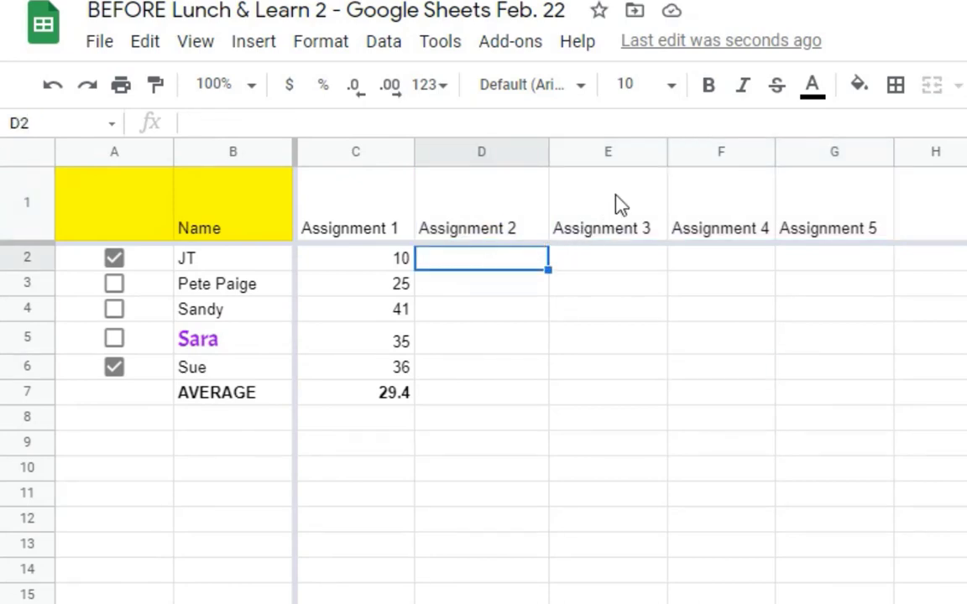
- Delete columns F and G with the Assignment 4 and Assignment 5 headers
{"action": "left_click_drag", "start_coordinate": [701, 147], "coordinate": [842, 172]}
{"action": "right_click", "coordinate": [788, 281]}
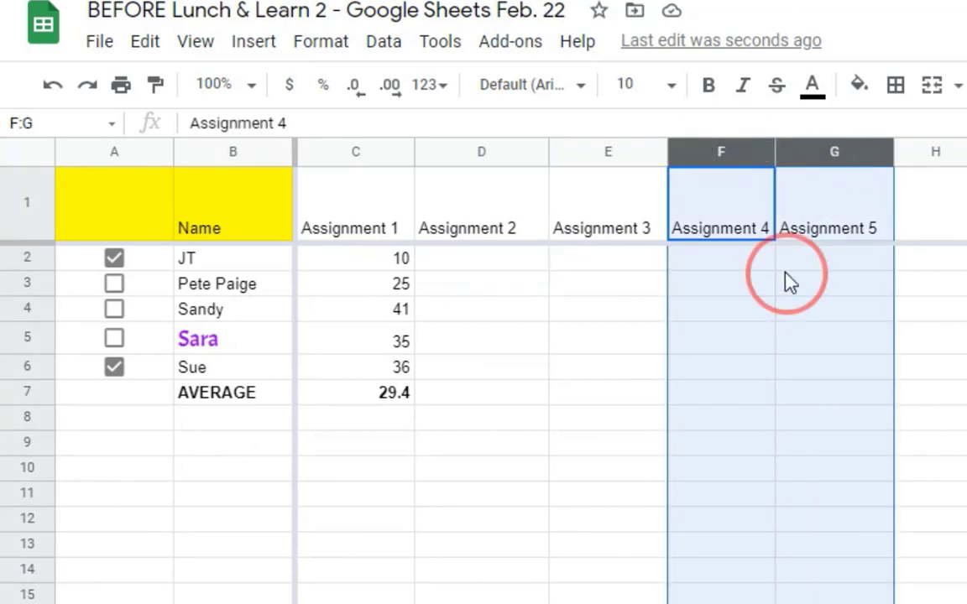
{"action": "left_click", "coordinate": [873, 332]}
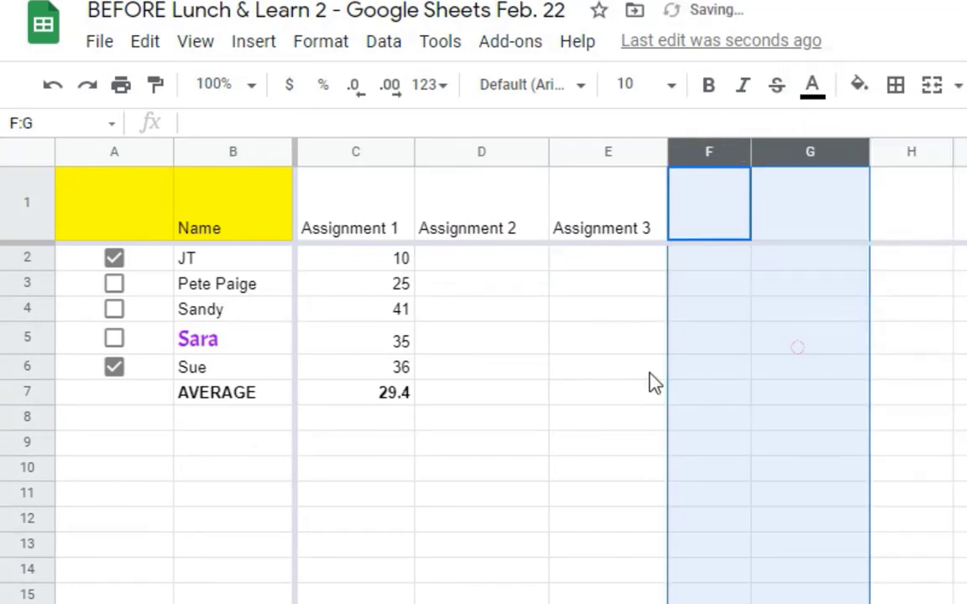
{"action": "left_click", "coordinate": [491, 251]}
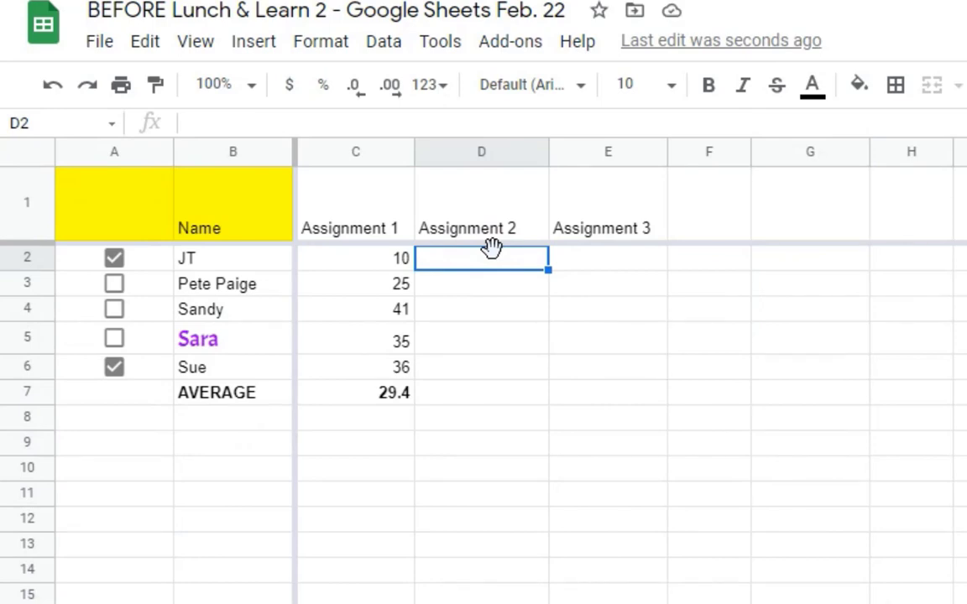
- Uncheck the checkboxes in A2 and A6 and delete the AVERAGE row 7
{"action": "left_click", "coordinate": [116, 259]}
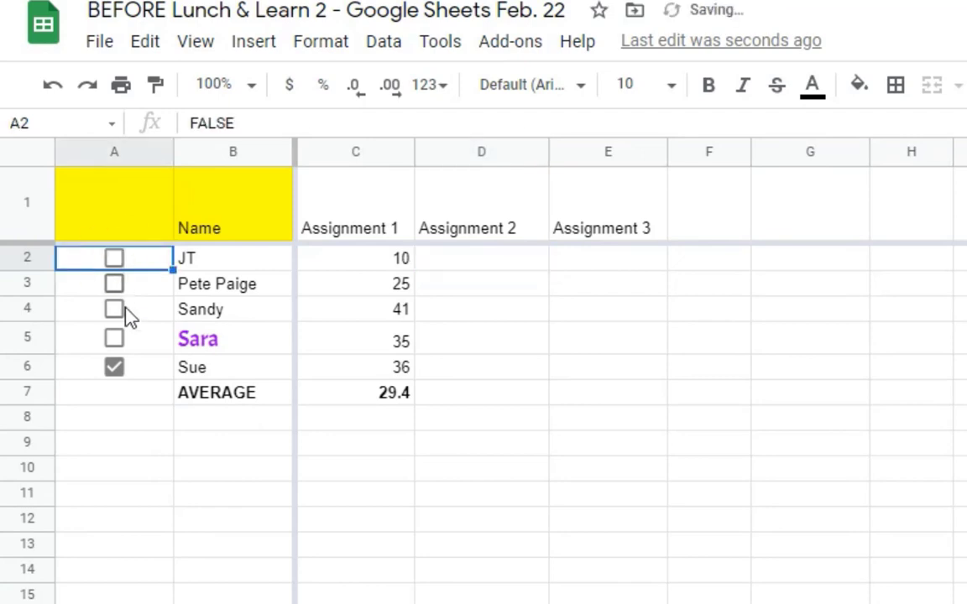
{"action": "left_click", "coordinate": [116, 369]}
{"action": "left_click", "coordinate": [23, 389]}
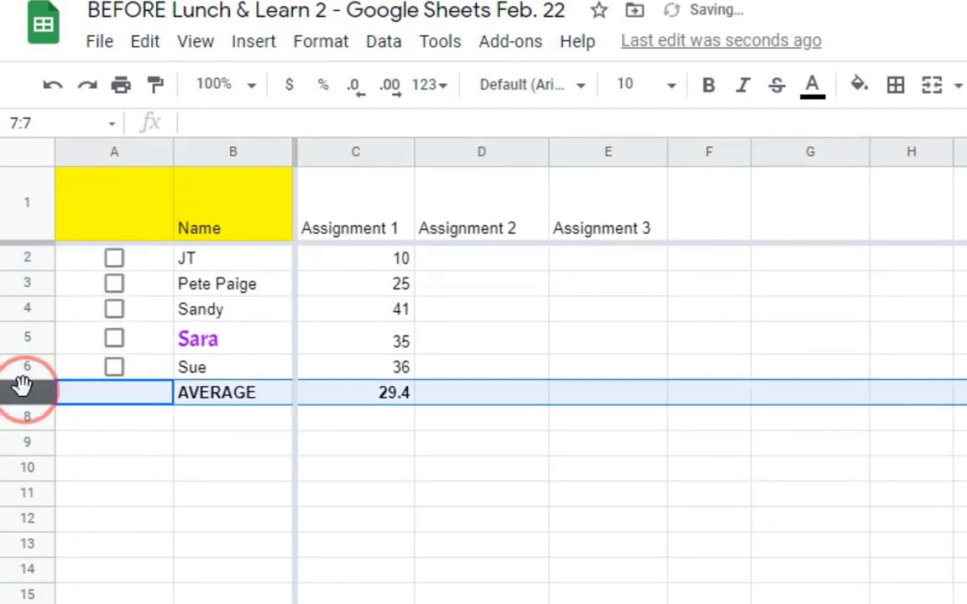
{"action": "right_click", "coordinate": [23, 387]}
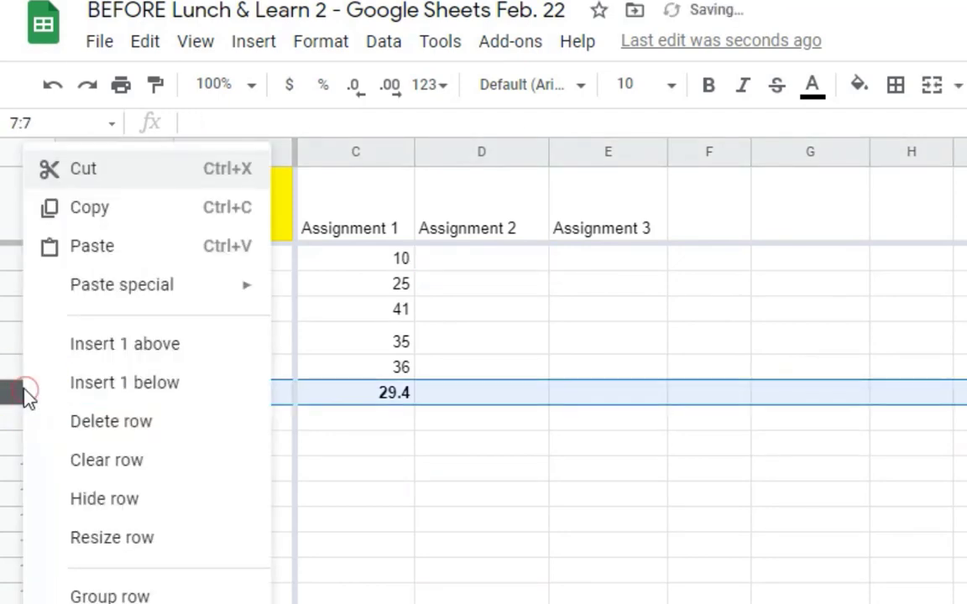
{"action": "left_click", "coordinate": [134, 429]}
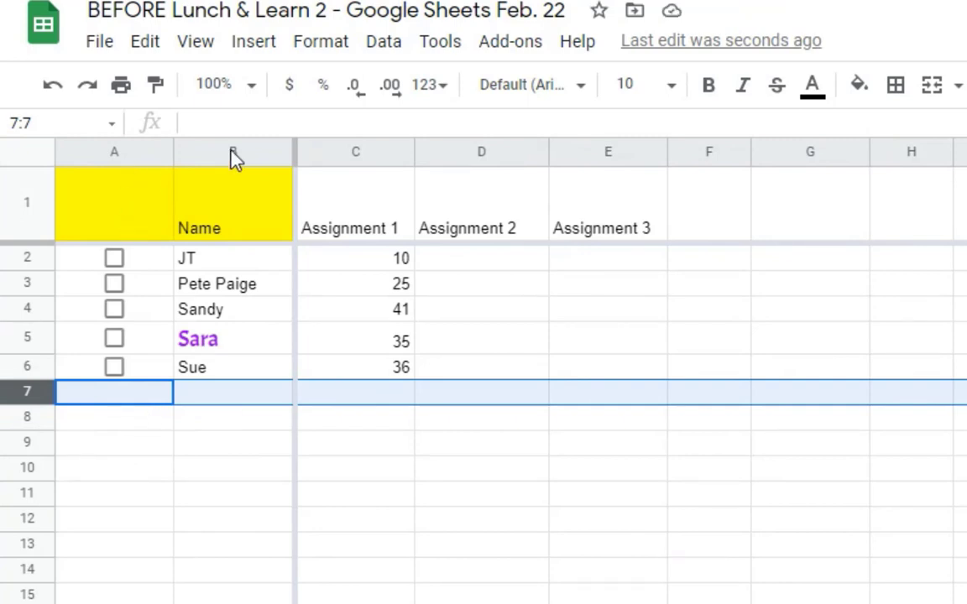
- Select cell D2 under Assignment 2 and locate the data validation command for it
{"action": "left_click", "coordinate": [463, 263]}
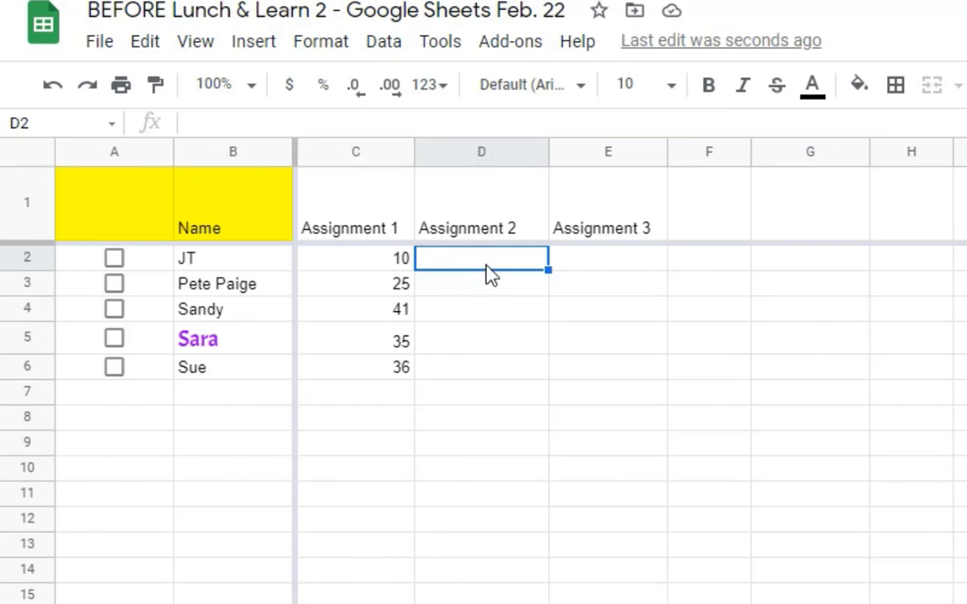
{"action": "left_click", "coordinate": [386, 43]}
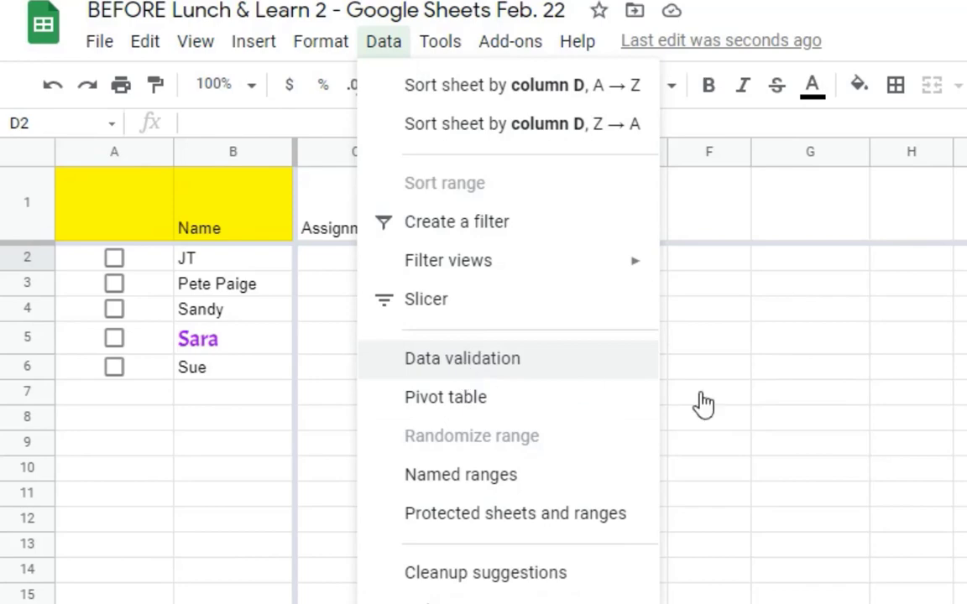
{"action": "left_click", "coordinate": [806, 417]}
{"action": "left_click", "coordinate": [481, 270]}
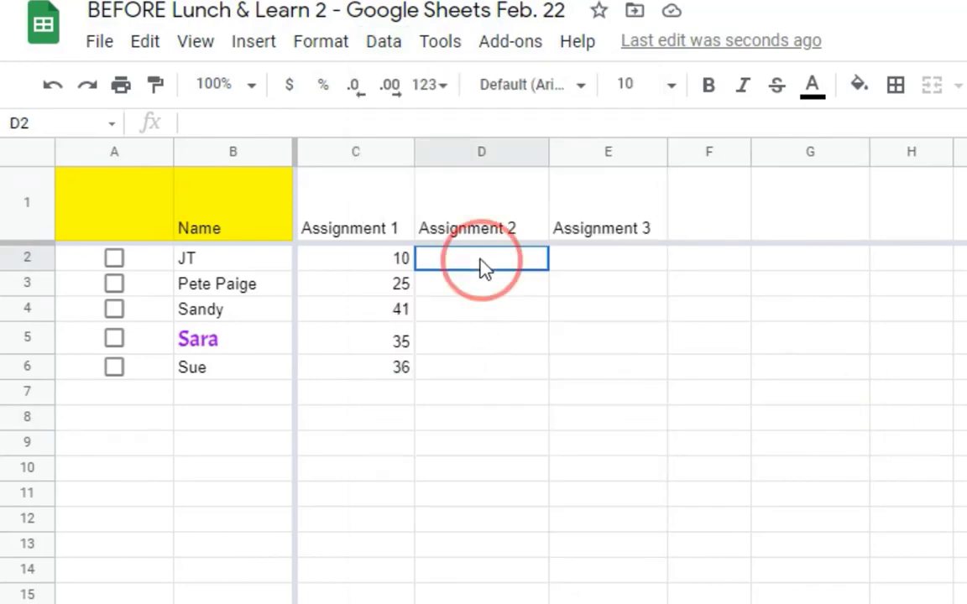
- Add data validation to cell D2 with the Date criterion "is valid date" and save it
{"action": "right_click", "coordinate": [483, 269]}
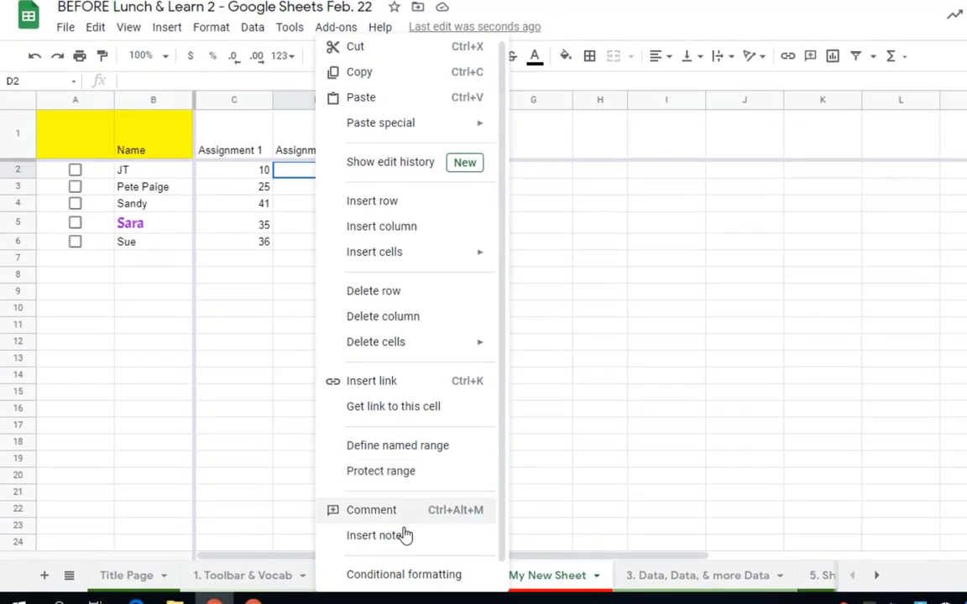
{"action": "scroll", "coordinate": [380, 336], "scroll_direction": "down", "scroll_amount": 1}
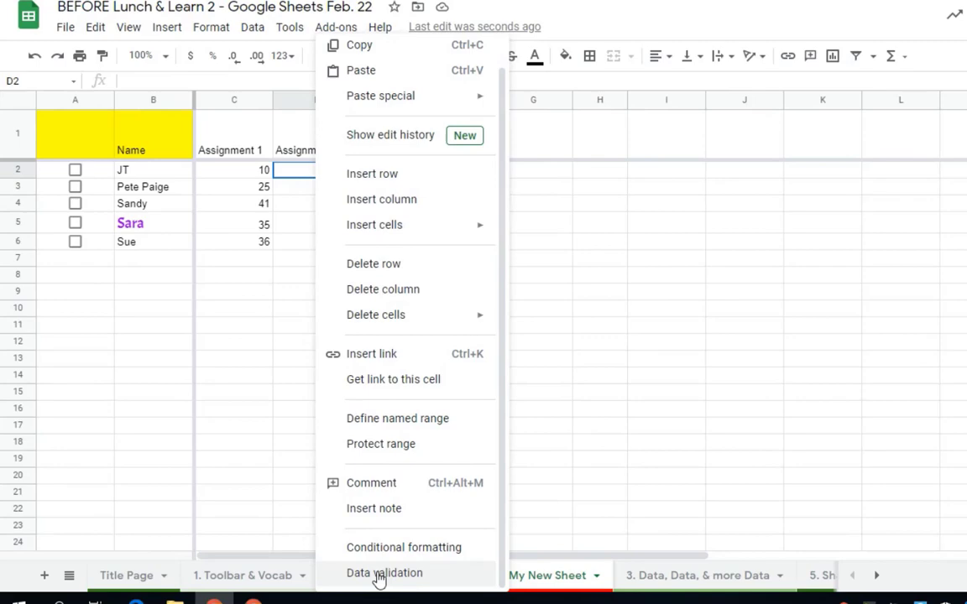
{"action": "left_click", "coordinate": [382, 573]}
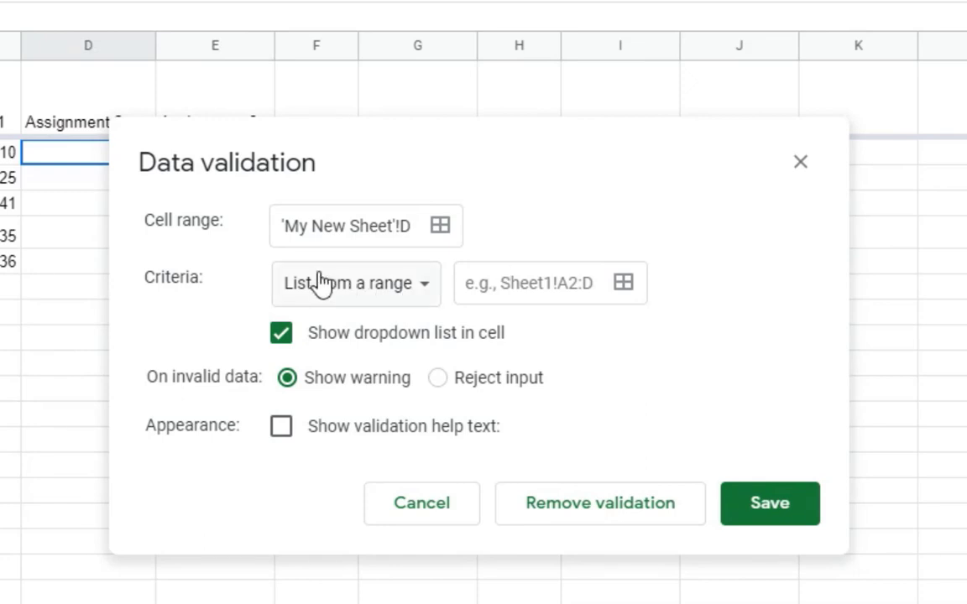
{"action": "left_click", "coordinate": [304, 292]}
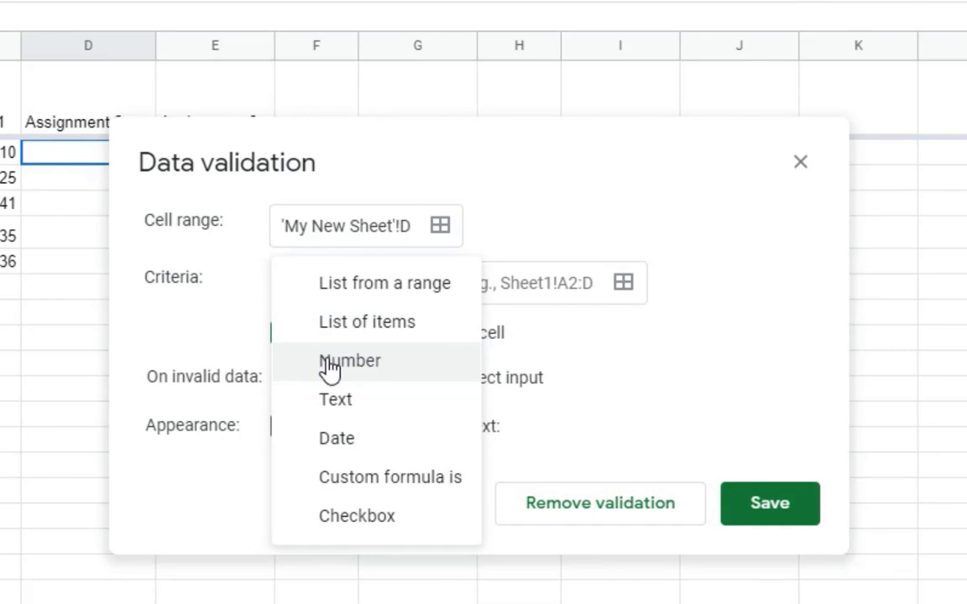
{"action": "left_click", "coordinate": [337, 440]}
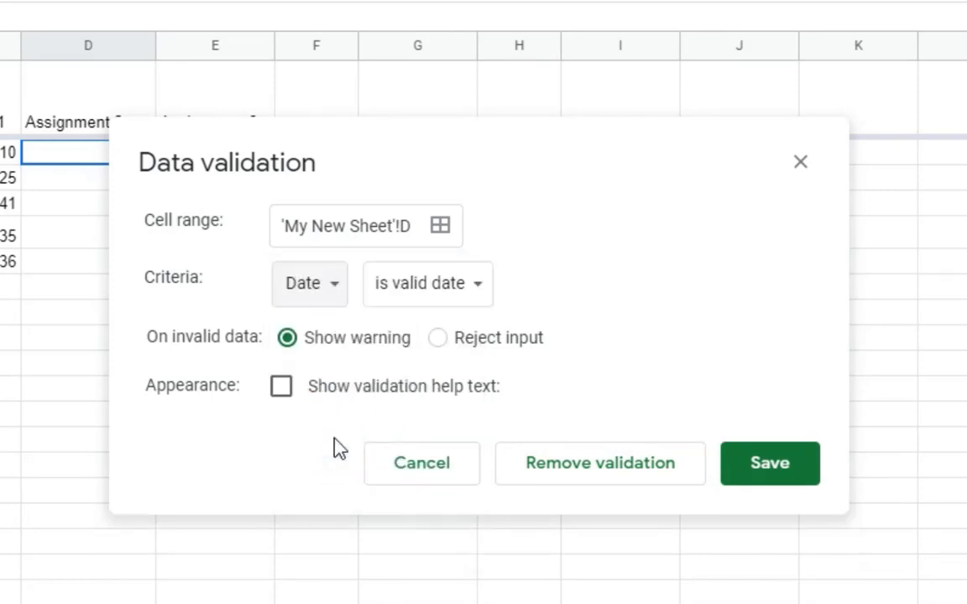
{"action": "left_click", "coordinate": [760, 466]}
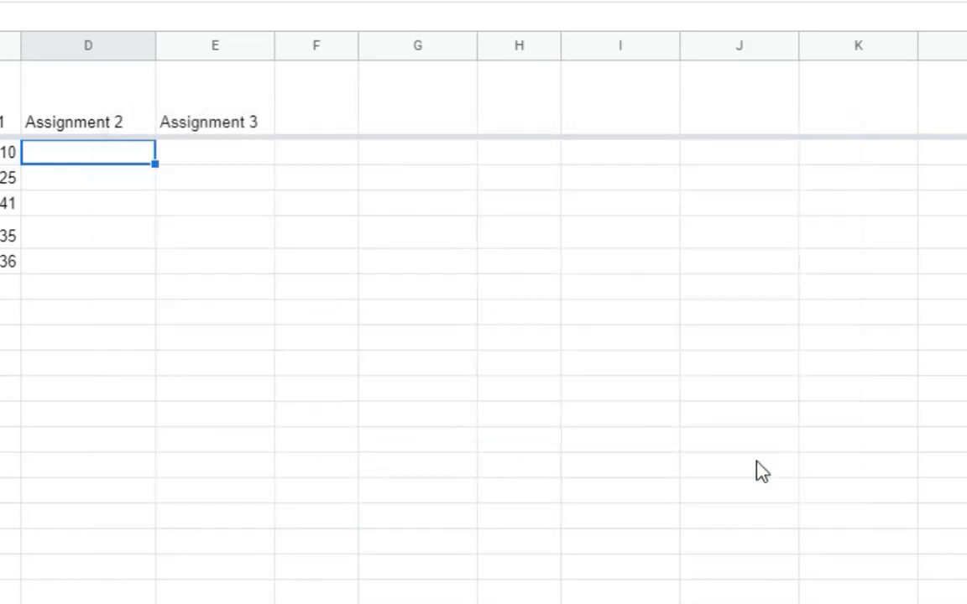
- Open cell D2 for entry to check its calendar date picker against the cells in column E
{"action": "left_click", "coordinate": [179, 262]}
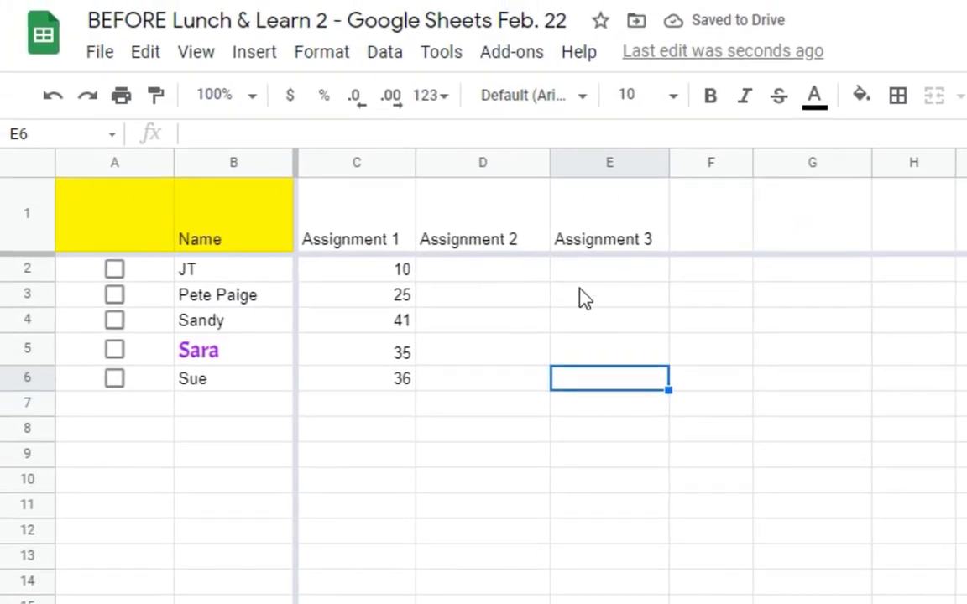
{"action": "left_click", "coordinate": [596, 279]}
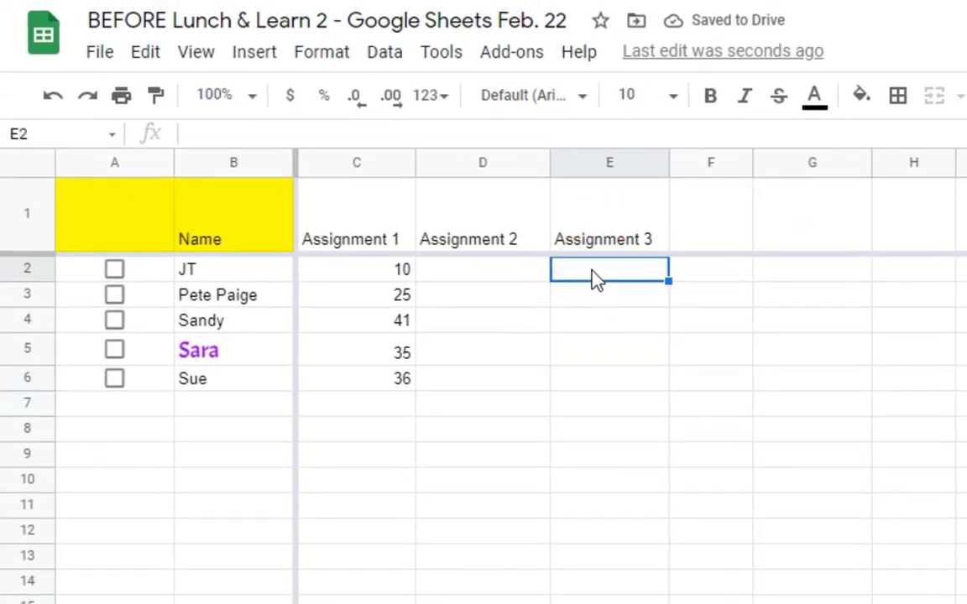
{"action": "double_click", "coordinate": [514, 273]}
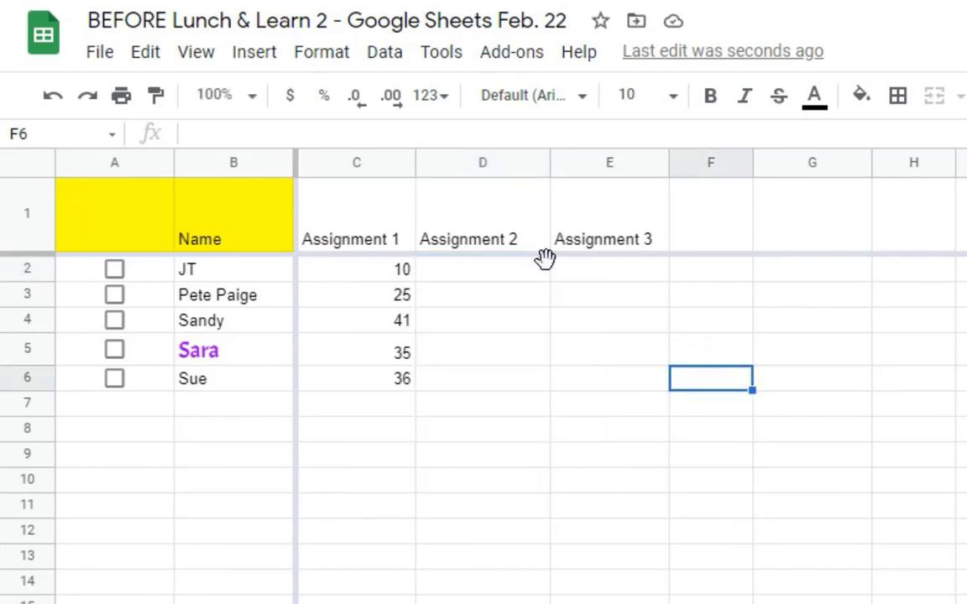
{"action": "left_click", "coordinate": [596, 280]}
{"action": "double_click", "coordinate": [596, 277]}
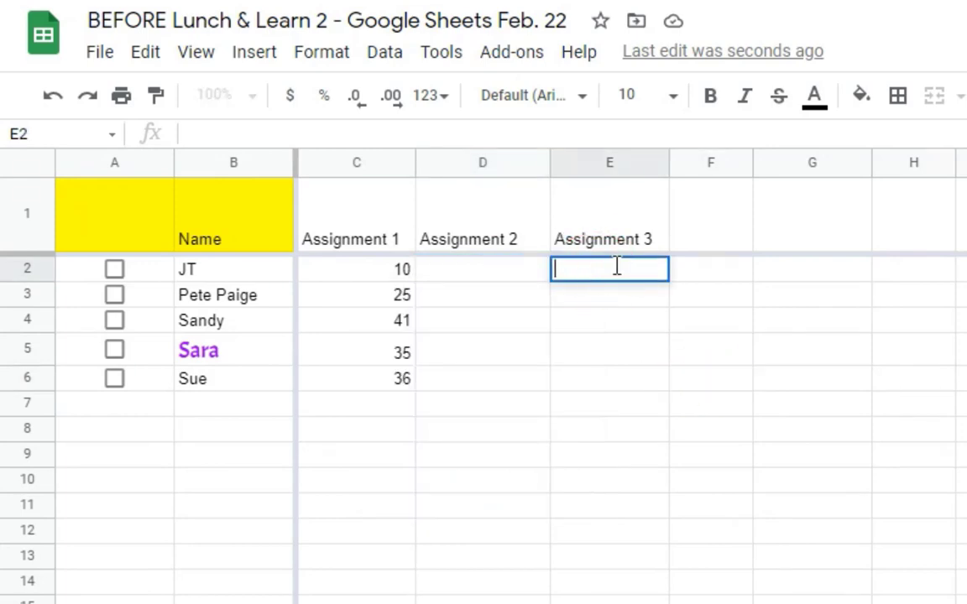
{"action": "left_click", "coordinate": [606, 301]}
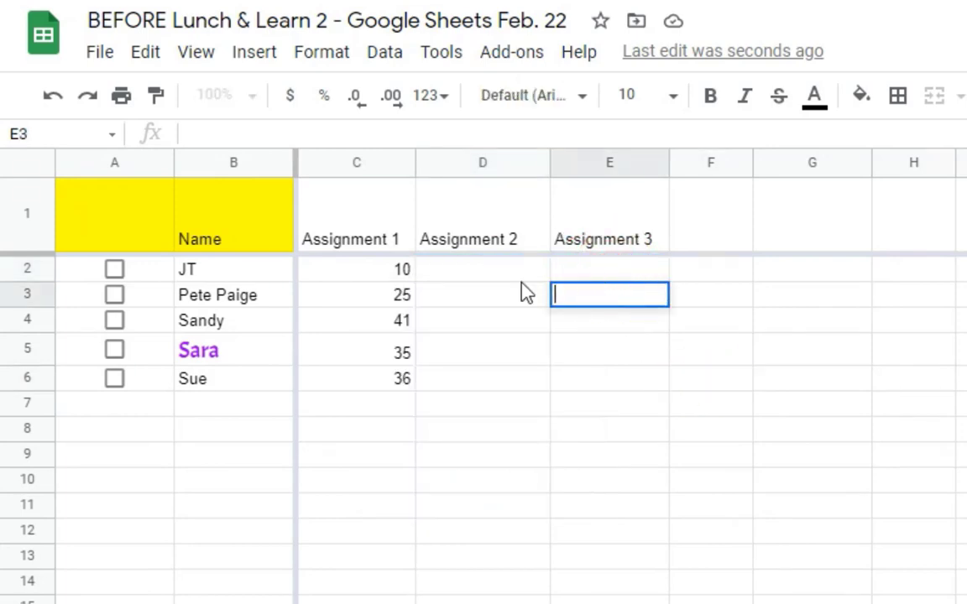
{"action": "left_click", "coordinate": [487, 276]}
{"action": "double_click", "coordinate": [487, 276]}
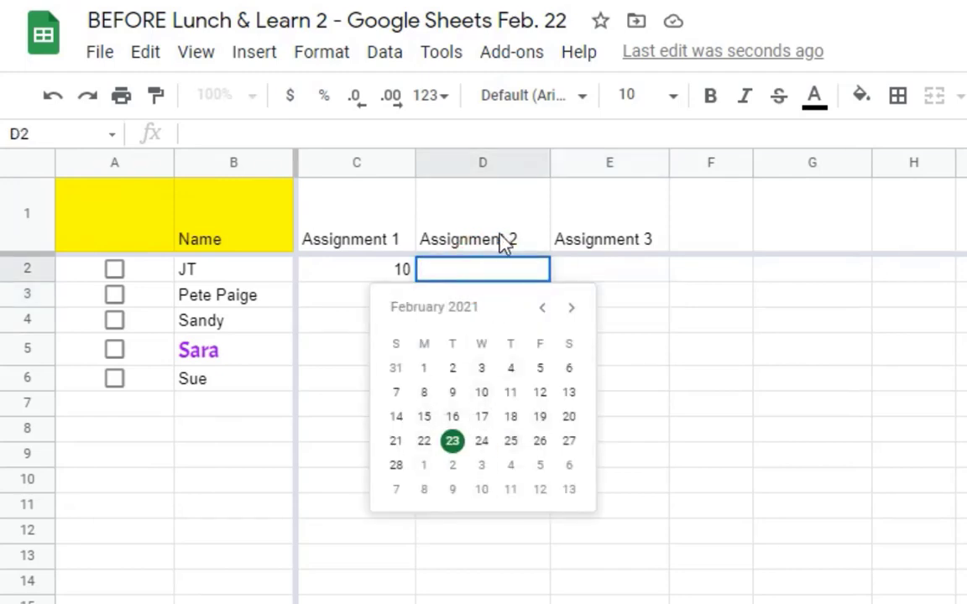
- Replace the header text in cell D1 with "Date Completed"
{"action": "left_click", "coordinate": [501, 241]}
{"action": "double_click", "coordinate": [501, 241]}
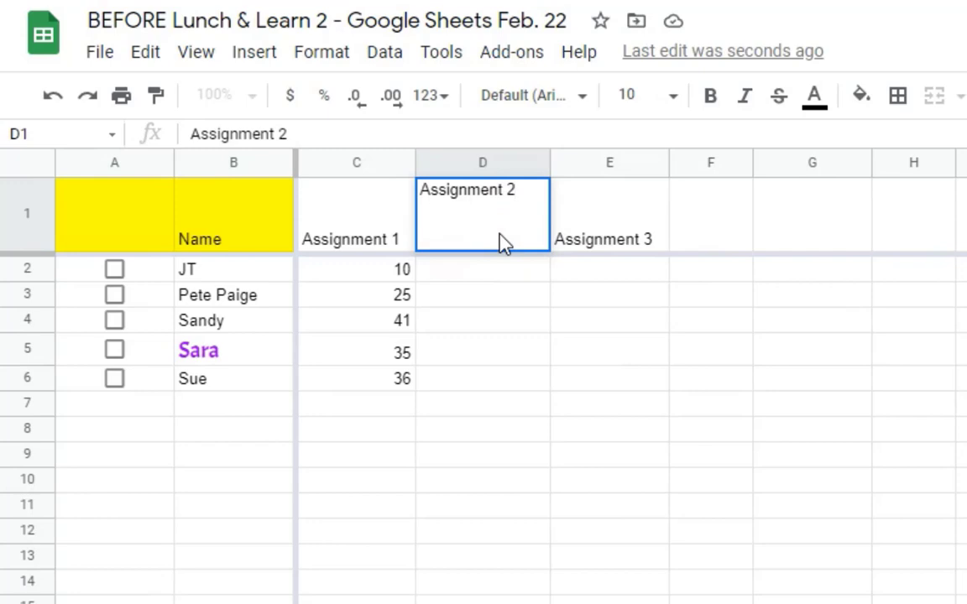
{"action": "key", "text": "BackSpace"}
{"action": "key", "text": "BackSpace"}
{"action": "key", "text": "BackSpace"}
{"action": "key", "text": "BackSpace"}
{"action": "key", "text": "BackSpace"}
{"action": "key", "text": "BackSpace"}
{"action": "key", "text": "BackSpace"}
{"action": "key", "text": "BackSpace"}
{"action": "key", "text": "BackSpace"}
{"action": "key", "text": "BackSpace"}
{"action": "key", "text": "BackSpace"}
{"action": "key", "text": "BackSpace"}
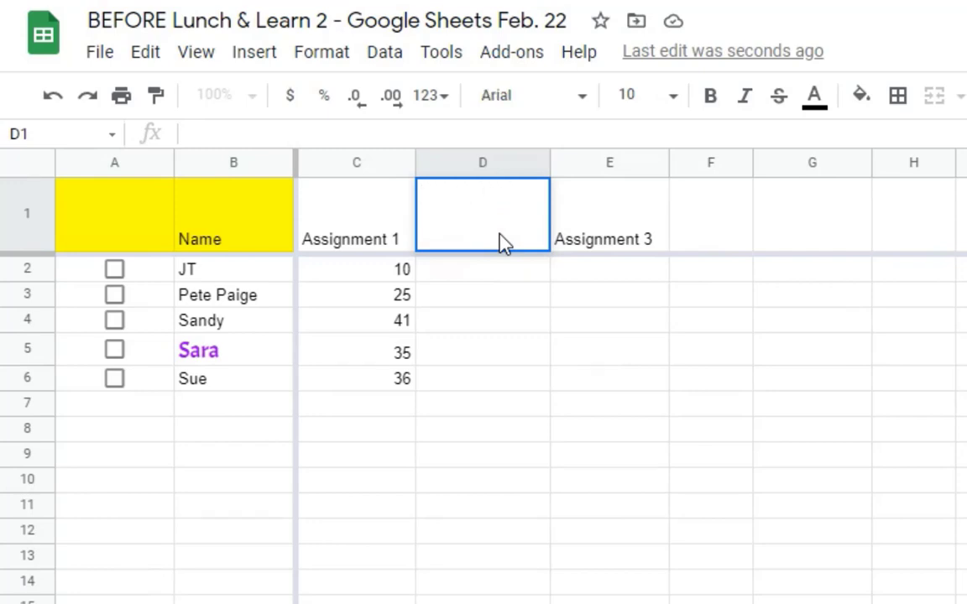
{"action": "type", "text": "Date Completed"}
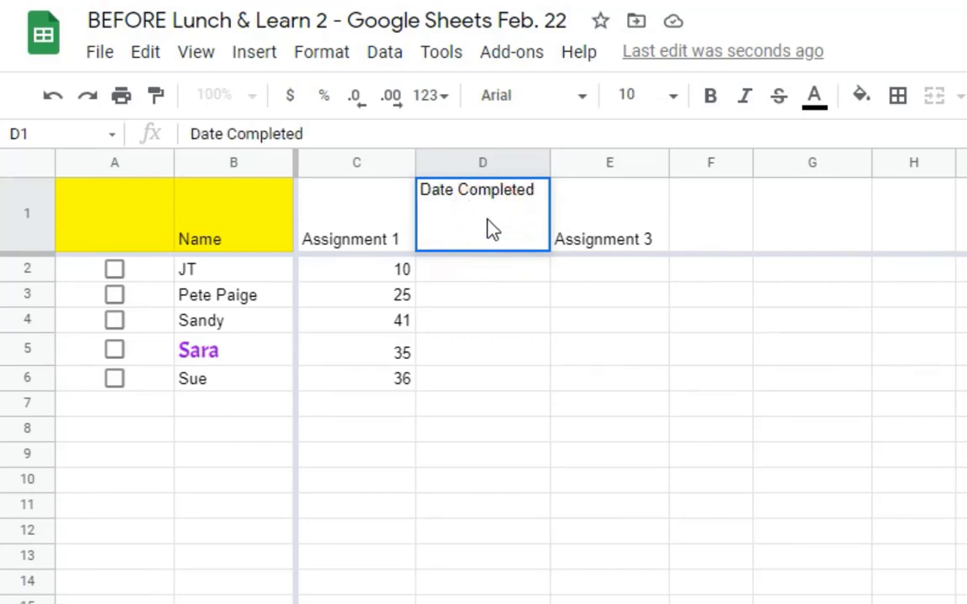
- View the date picker in cell D2 again, close it, and undo the header change in D1
{"action": "left_click", "coordinate": [472, 277]}
{"action": "double_click", "coordinate": [472, 277]}
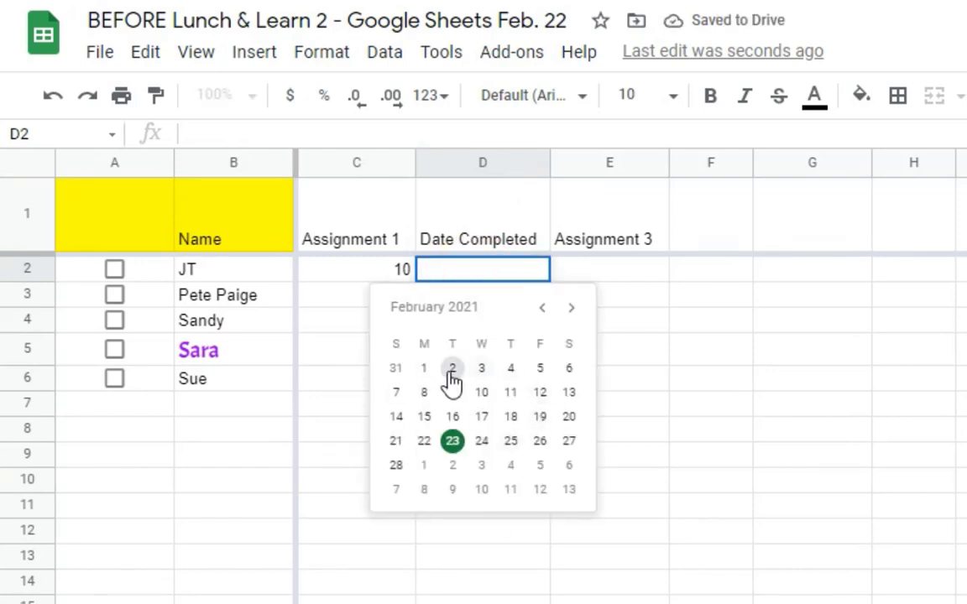
{"action": "left_click", "coordinate": [687, 323]}
{"action": "left_click", "coordinate": [475, 220]}
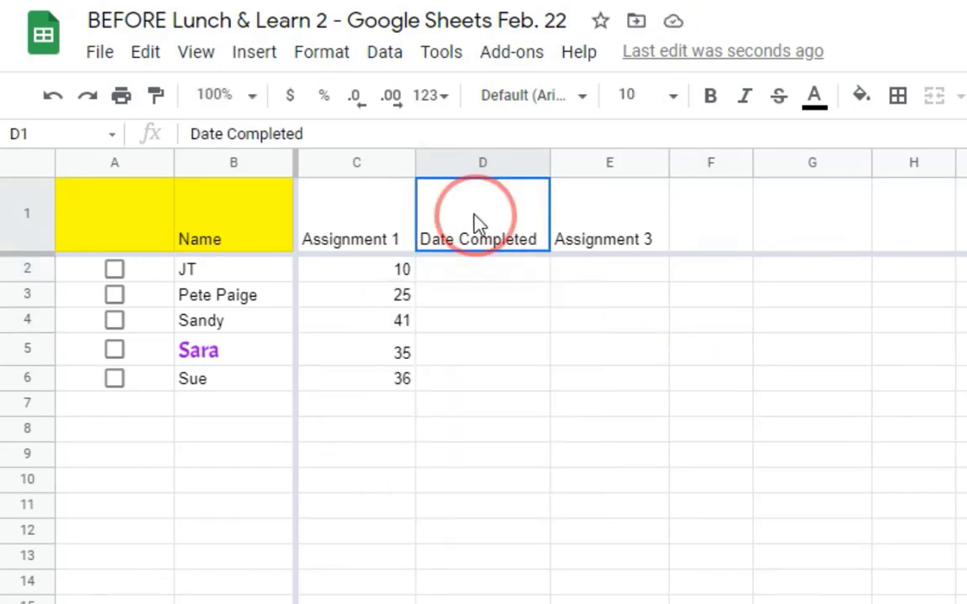
{"action": "left_click", "coordinate": [50, 98]}
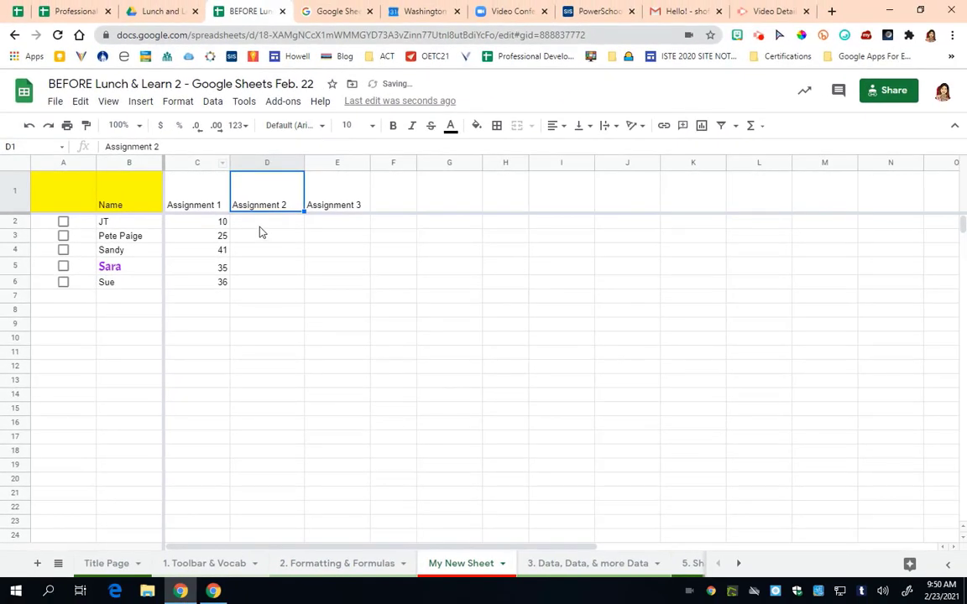
- Change the data validation criteria of cell D2 to a list of items containing "Yes, No"
{"action": "left_click", "coordinate": [260, 227]}
{"action": "right_click", "coordinate": [261, 228]}
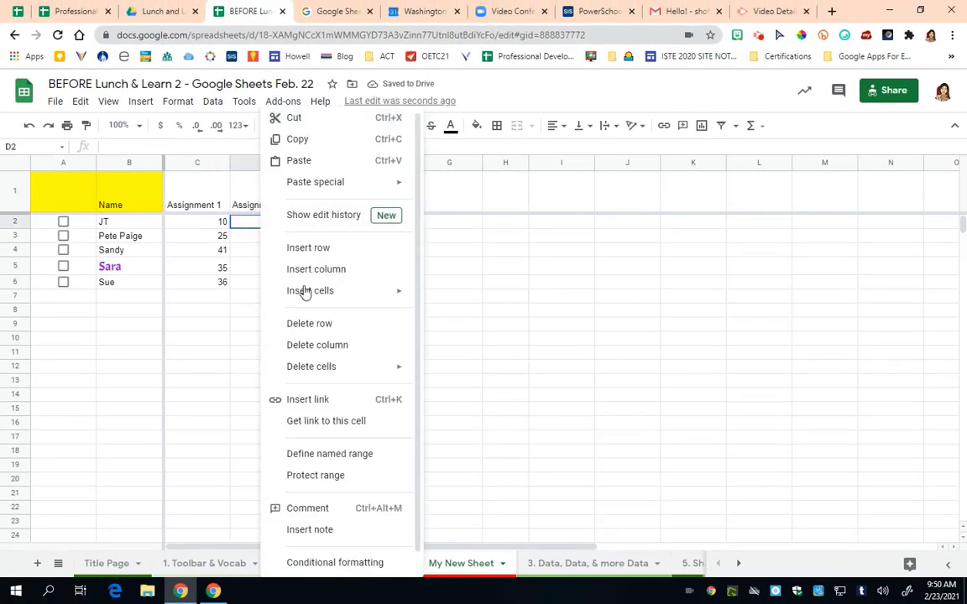
{"action": "scroll", "coordinate": [312, 561], "scroll_direction": "down", "scroll_amount": 1}
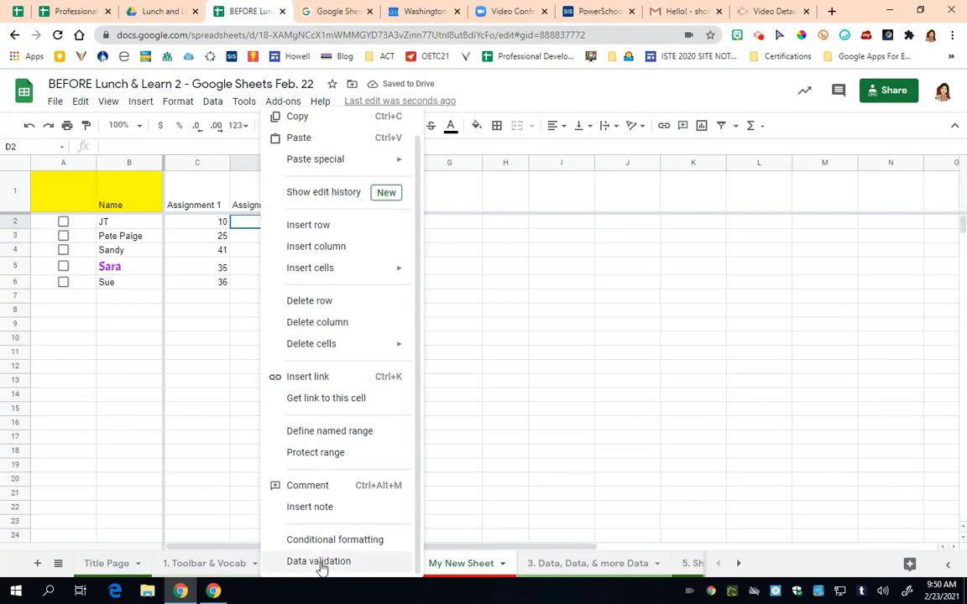
{"action": "left_click", "coordinate": [321, 561]}
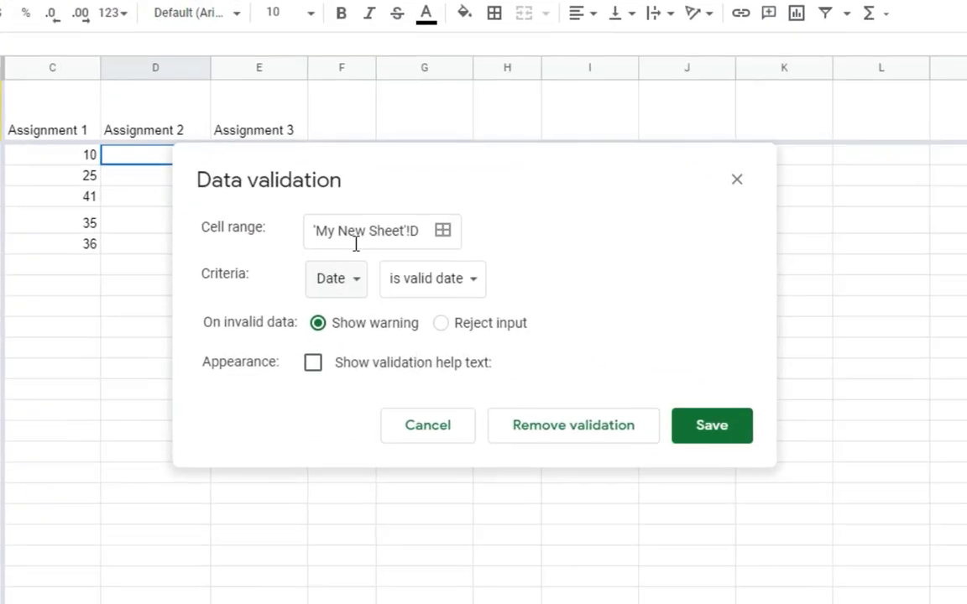
{"action": "left_click", "coordinate": [404, 273]}
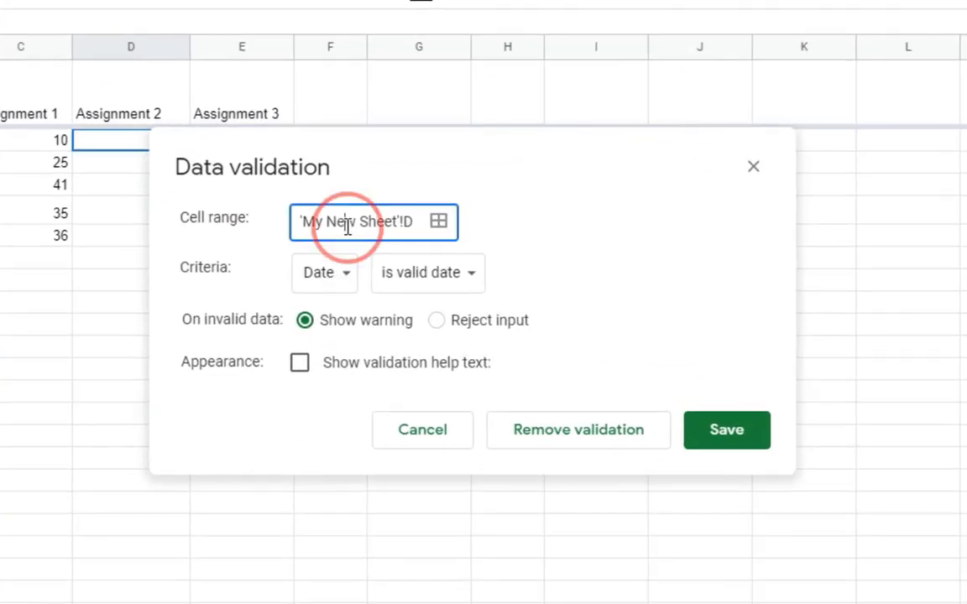
{"action": "left_click", "coordinate": [326, 279]}
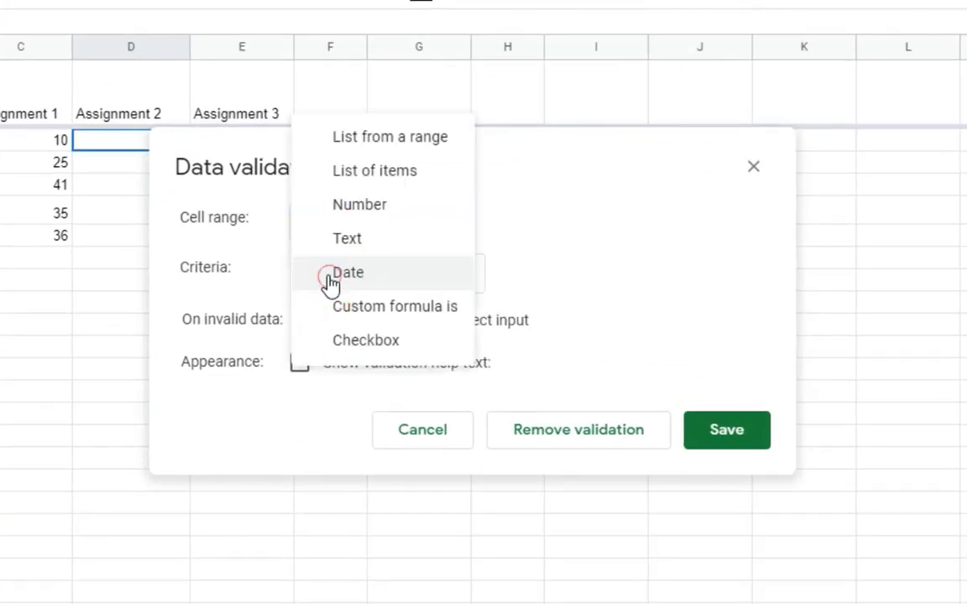
{"action": "left_click", "coordinate": [363, 176]}
{"action": "left_click", "coordinate": [518, 280]}
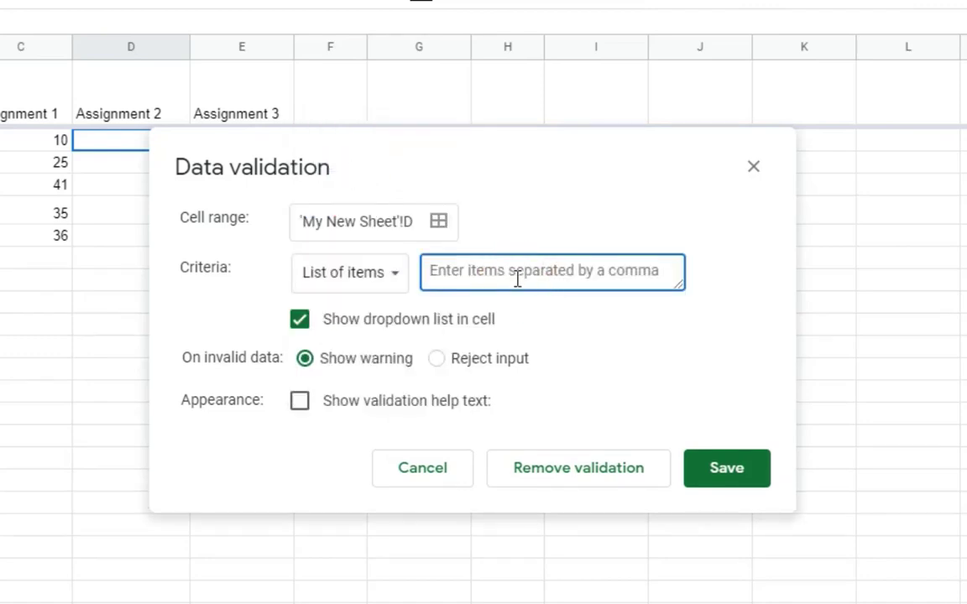
{"action": "type", "text": "Yes,"}
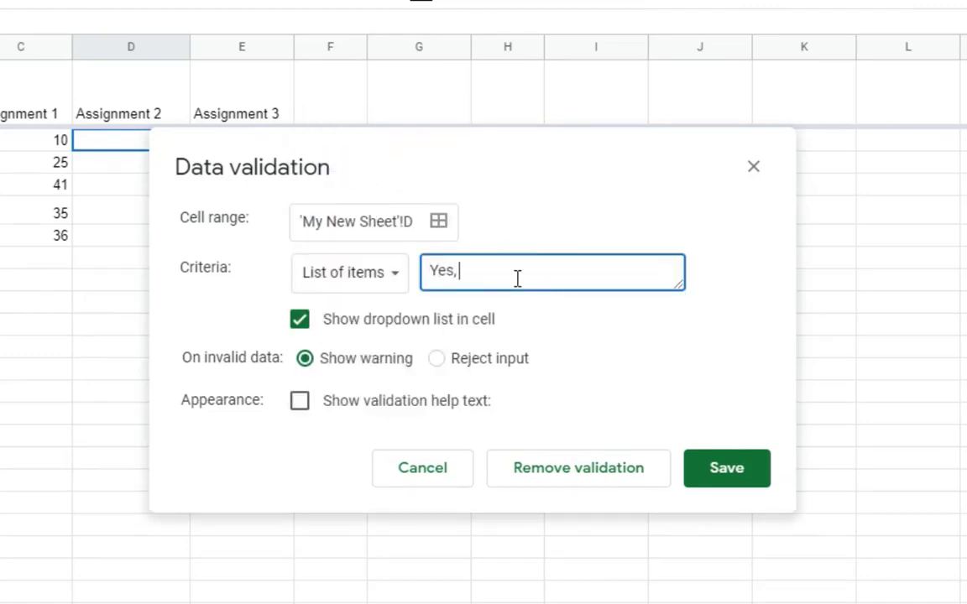
{"action": "type", "text": " Not"}
{"action": "key", "text": "BackSpace"}
- Show the validation help text "Please use dropdown menu", set invalid data to Reject input, and save the rule
{"action": "left_click", "coordinate": [301, 400]}
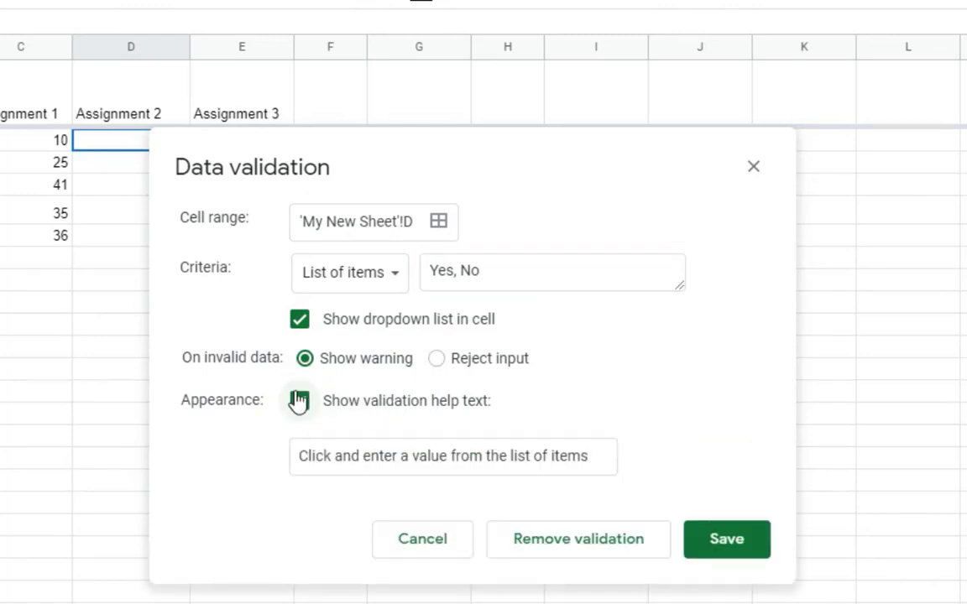
{"action": "left_click", "coordinate": [606, 454]}
{"action": "type", "text": "Please use dropdown menu"}
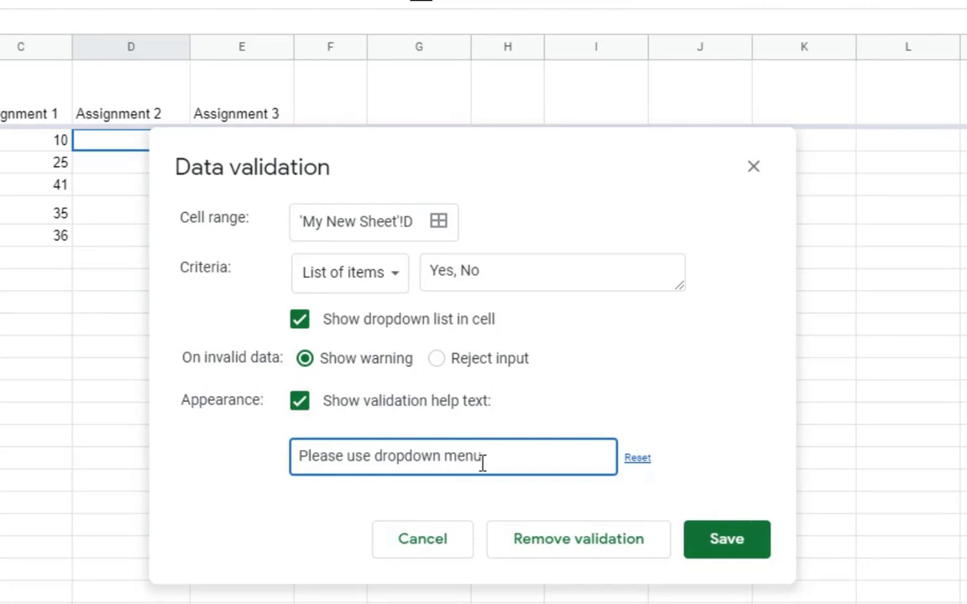
{"action": "left_click", "coordinate": [437, 361]}
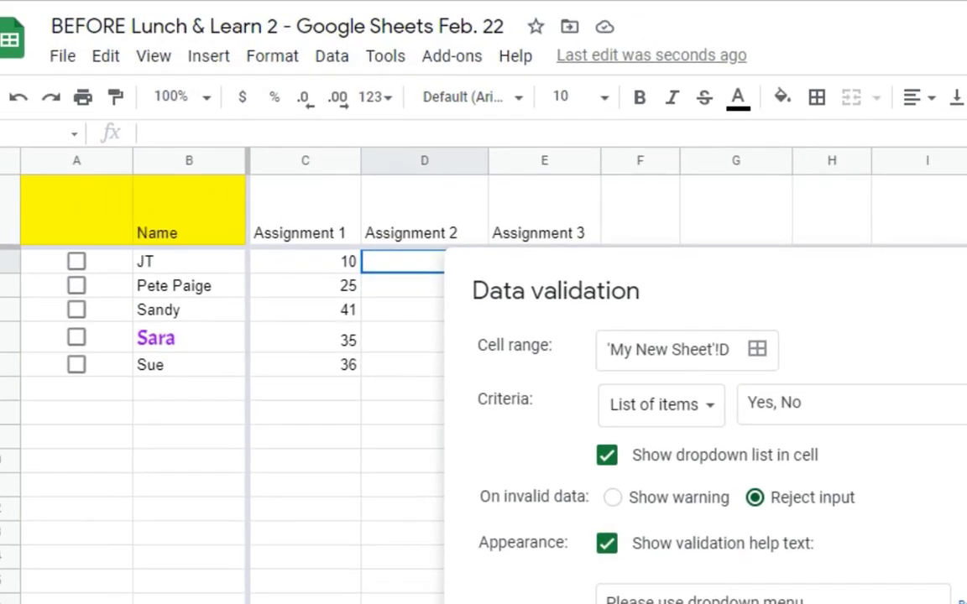
{"action": "key", "text": "Return"}
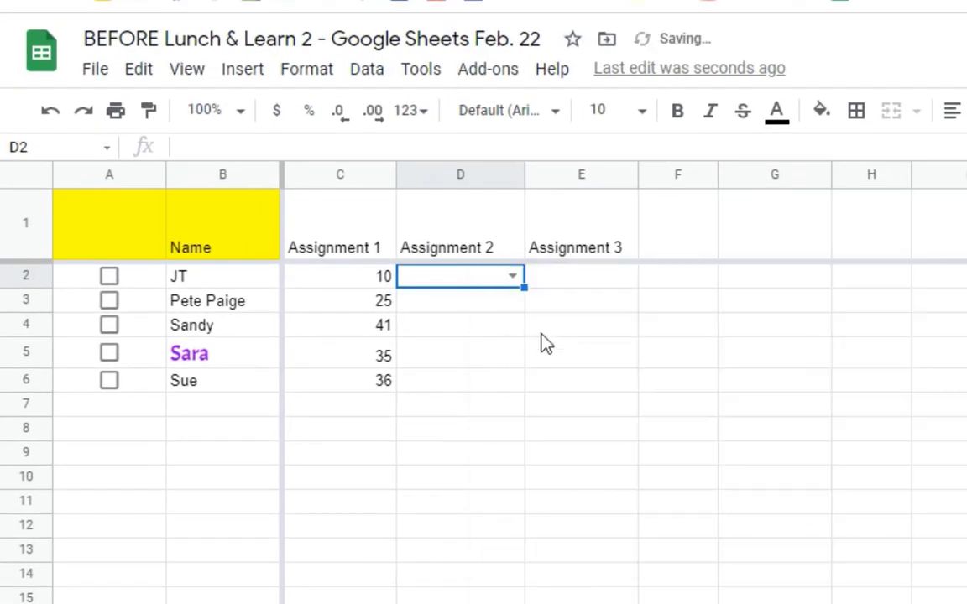
- Test the dropdown in cell D2 by choosing Yes, and clear the cell
{"action": "mouse_move", "coordinate": [514, 286]}
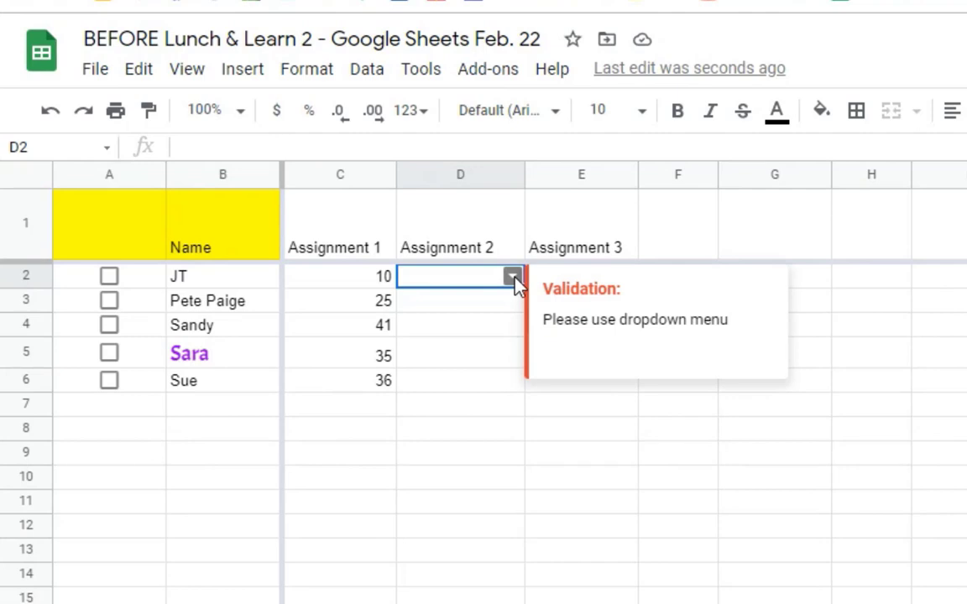
{"action": "left_click", "coordinate": [514, 281]}
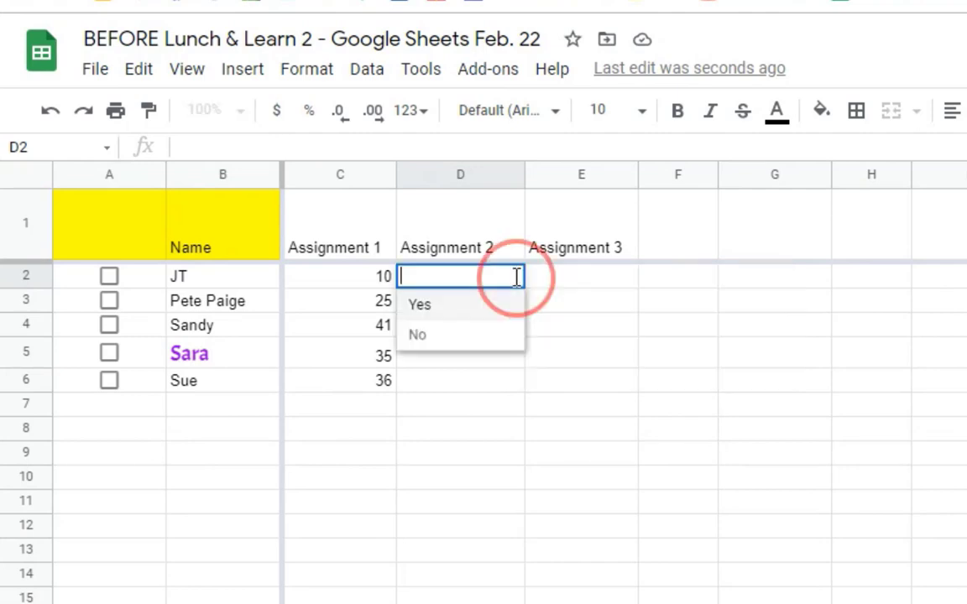
{"action": "left_click", "coordinate": [464, 311]}
{"action": "mouse_move", "coordinate": [442, 265]}
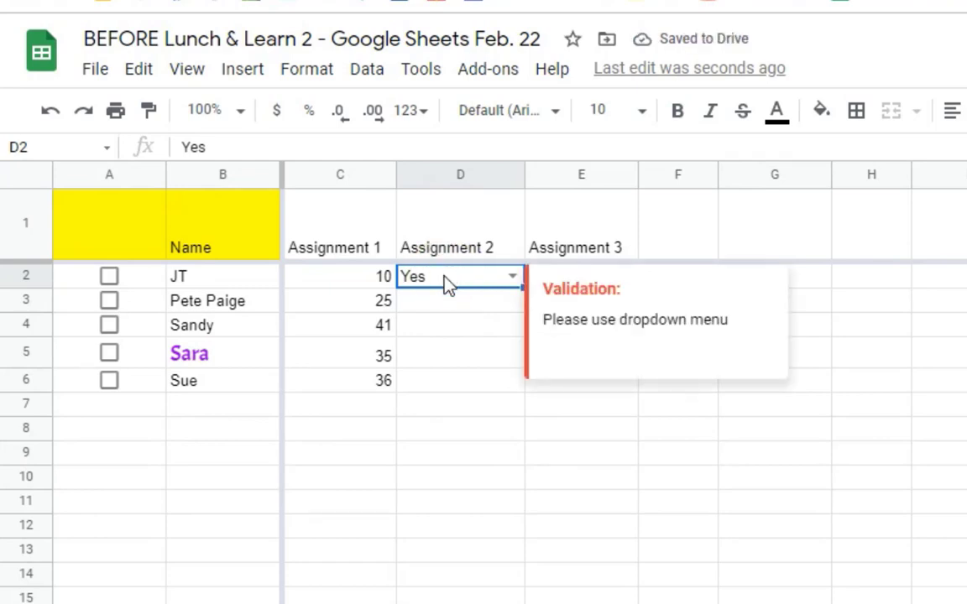
{"action": "key", "text": "Delete"}
{"action": "left_click", "coordinate": [468, 324]}
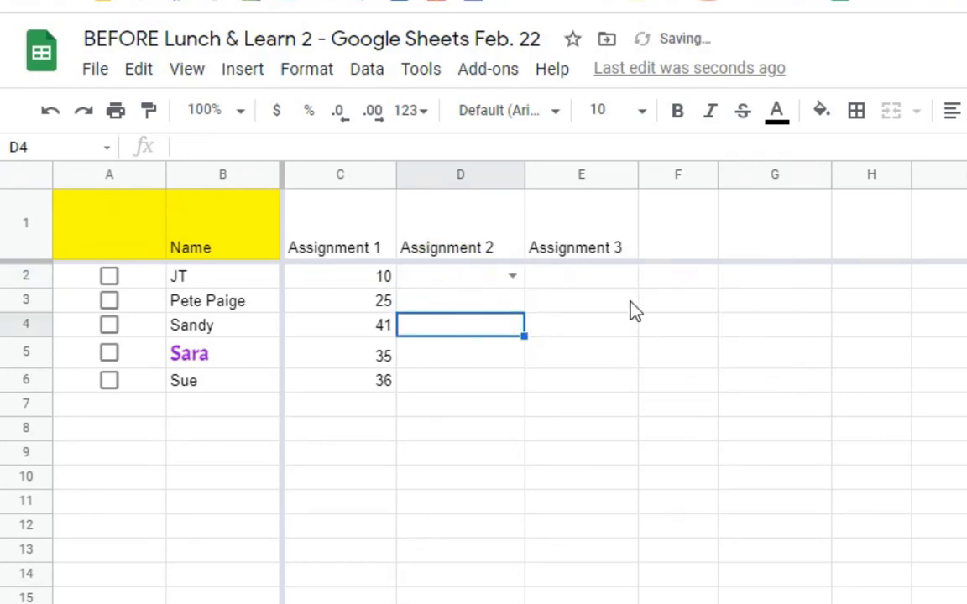
- Rename the "Assignment 2" header in D1 as "Yes/No"
{"action": "left_click", "coordinate": [587, 298]}
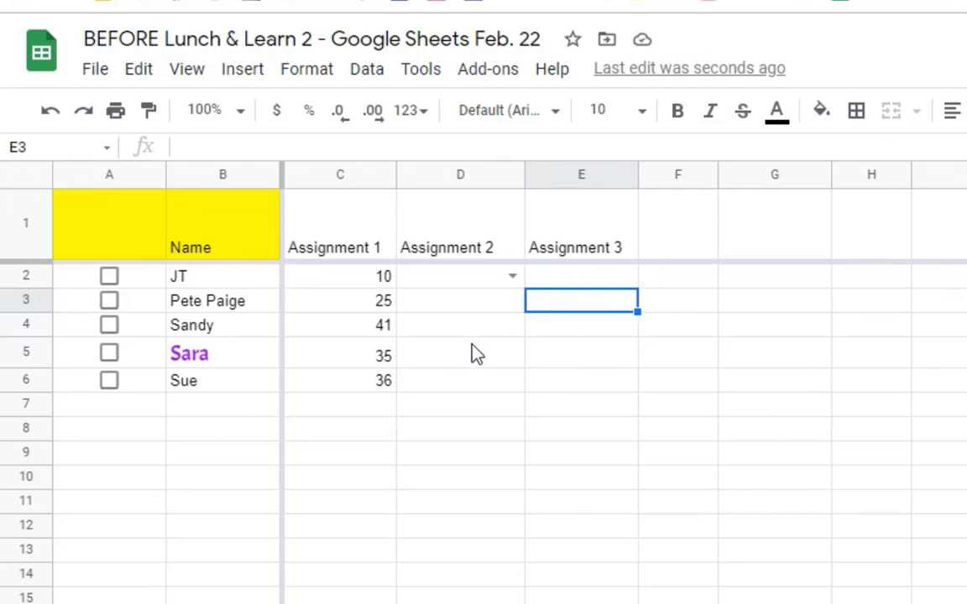
{"action": "left_click", "coordinate": [503, 243]}
{"action": "type", "text": "Yes."}
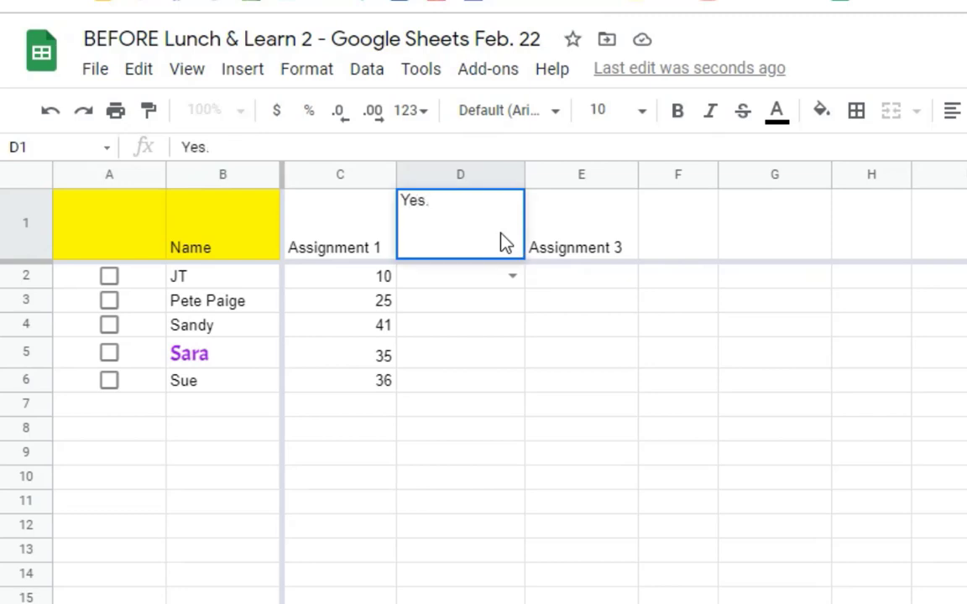
{"action": "key", "text": "BackSpace"}
{"action": "key", "text": "BackSpace"}
{"action": "type", "text": "/No"}
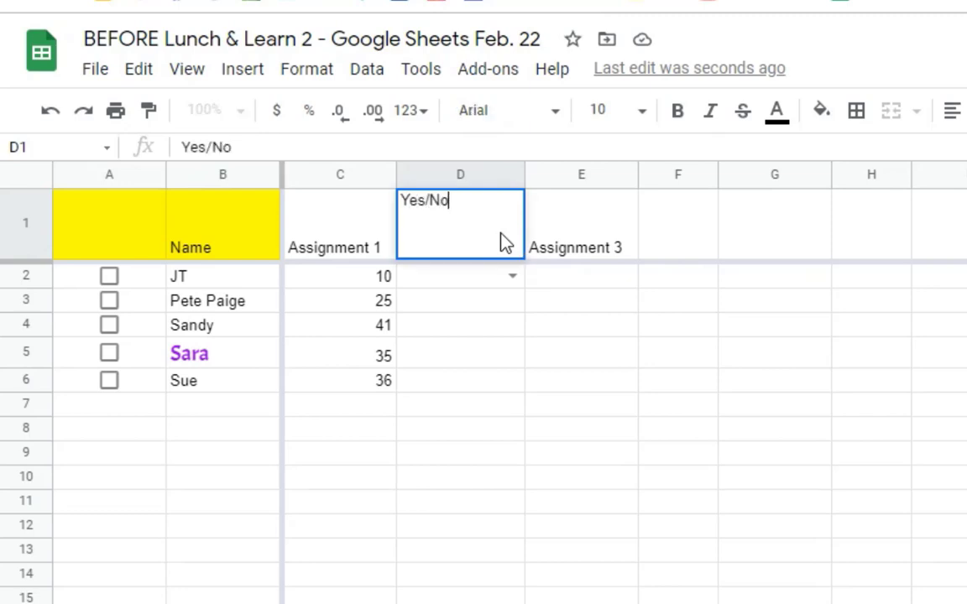
{"action": "key", "text": "Return"}
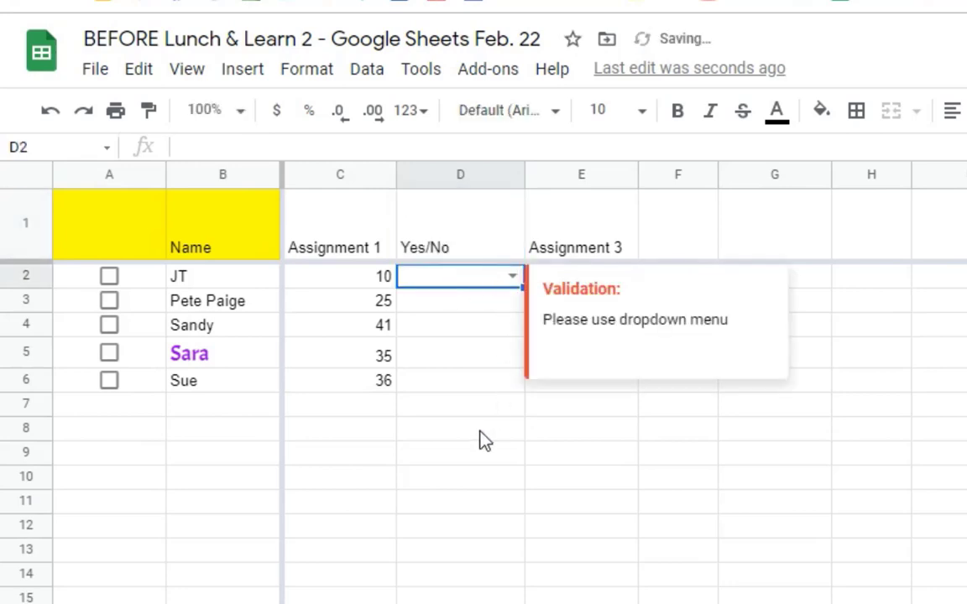
- Fill the dropdown from D2 down through D6 so every student row has it
{"action": "left_click", "coordinate": [484, 432]}
{"action": "left_click", "coordinate": [477, 277]}
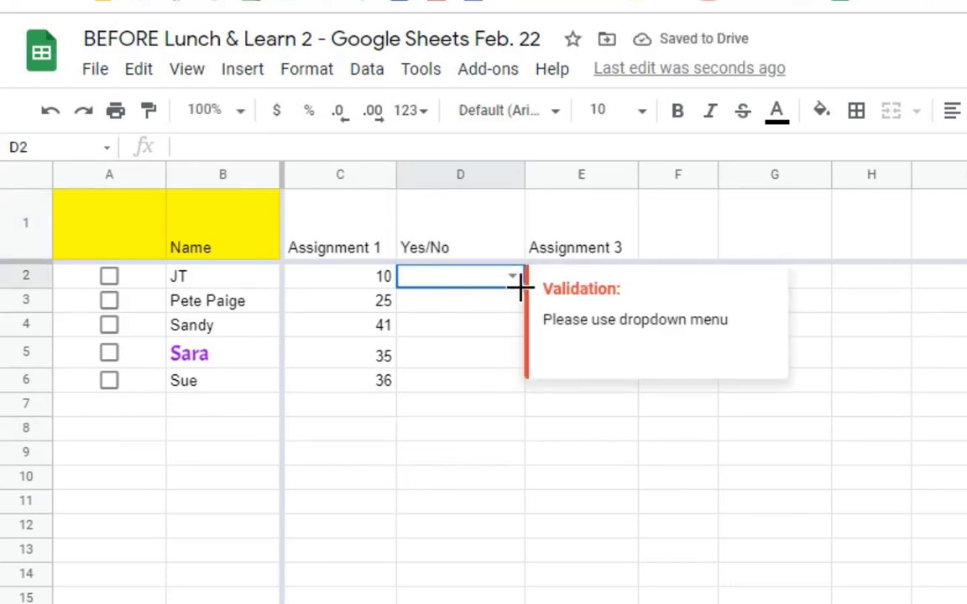
{"action": "left_click_drag", "start_coordinate": [522, 286], "coordinate": [511, 384]}
{"action": "left_click", "coordinate": [437, 532]}
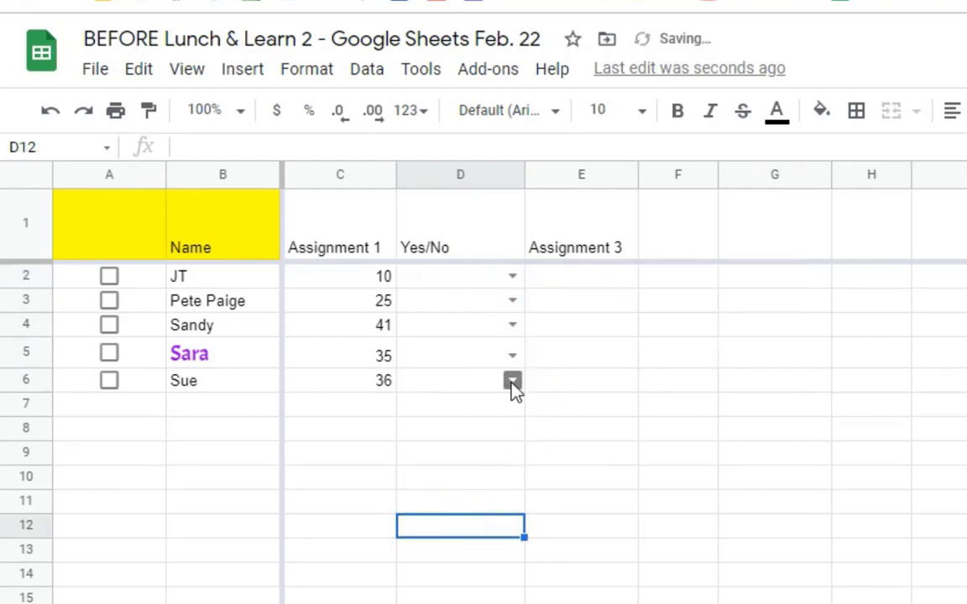
- Check the copied dropdowns in the Yes/No column by opening their option lists, and close them without choosing
{"action": "left_click", "coordinate": [512, 380]}
{"action": "left_click", "coordinate": [512, 356]}
{"action": "left_click", "coordinate": [512, 325]}
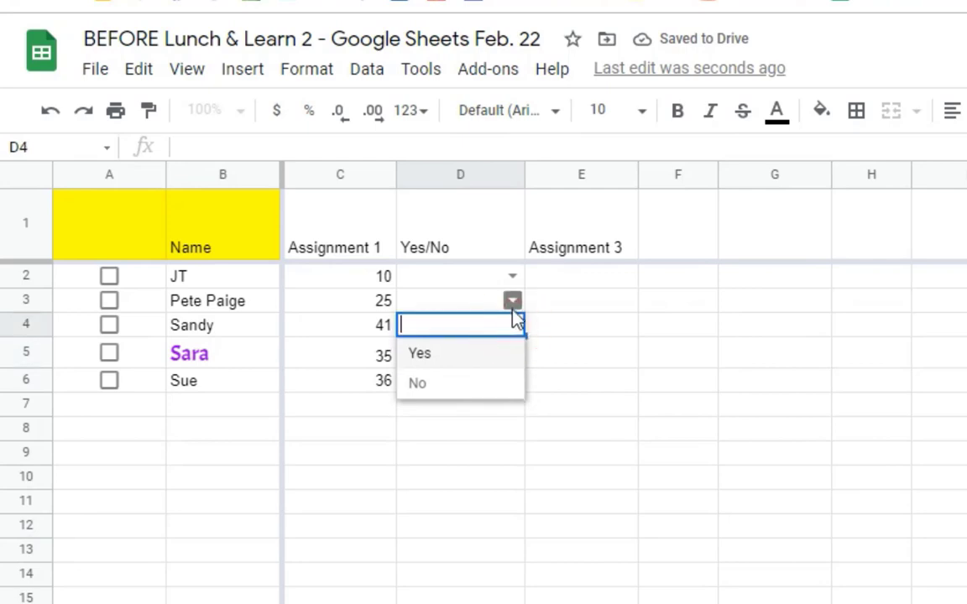
{"action": "left_click", "coordinate": [514, 282]}
{"action": "left_click", "coordinate": [580, 550]}
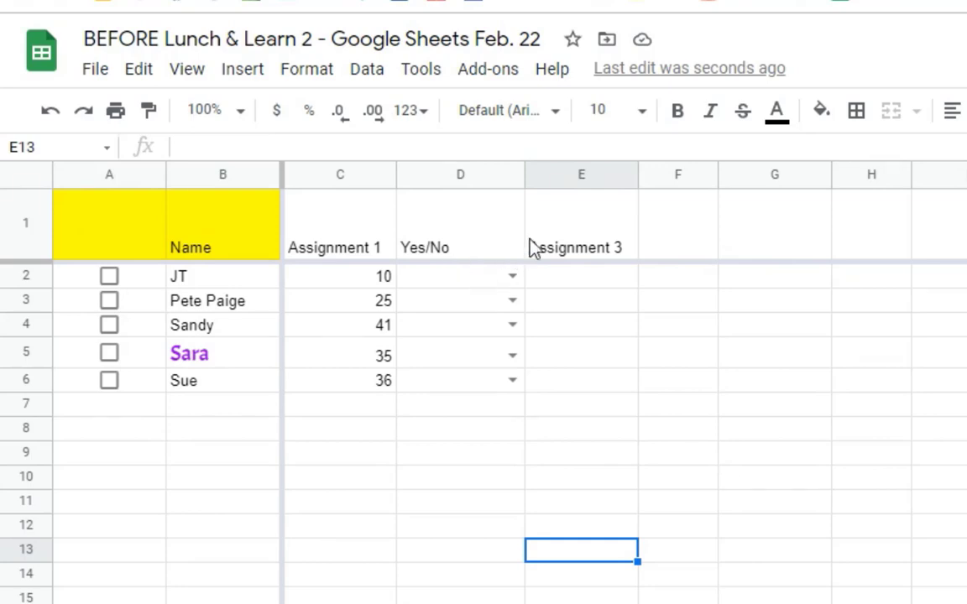
- Extend the assignment headers from E1 through G1 to add Assignment 4 and Assignment 5, and fit column F to its header
{"action": "left_click", "coordinate": [620, 246]}
{"action": "left_click_drag", "start_coordinate": [638, 258], "coordinate": [746, 260]}
{"action": "left_click", "coordinate": [601, 281]}
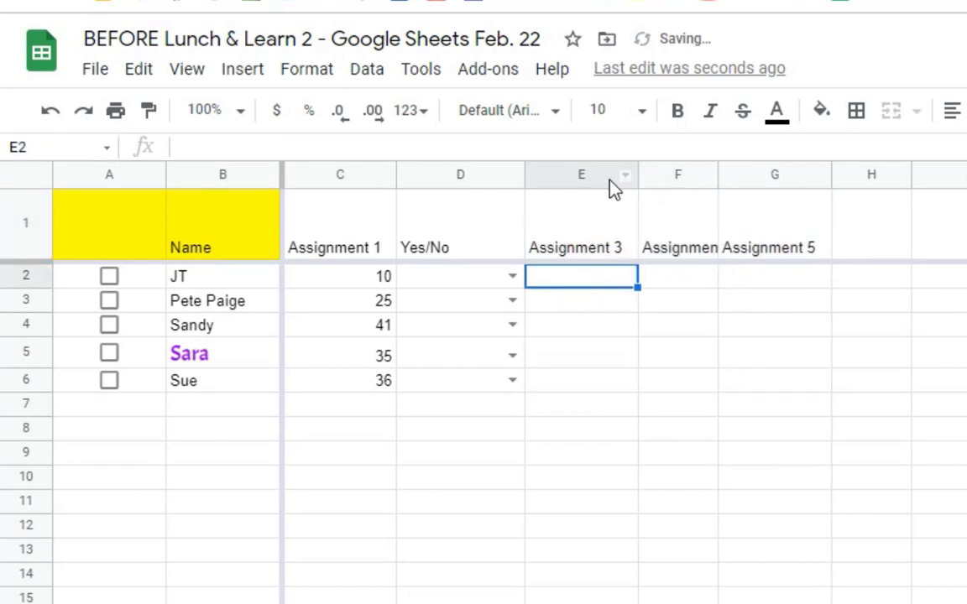
{"action": "left_click", "coordinate": [611, 176]}
{"action": "double_click", "coordinate": [715, 177]}
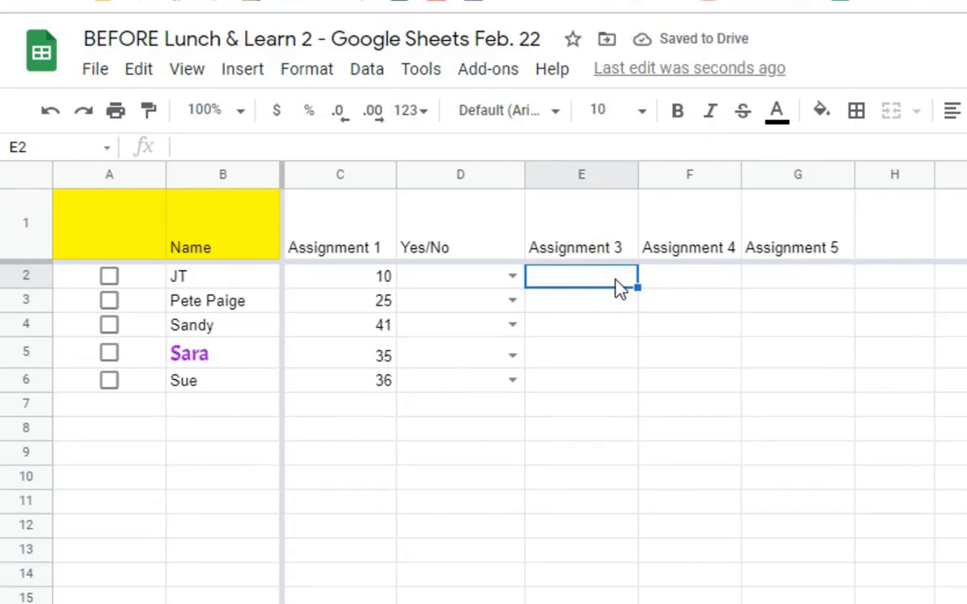
- Enter the Assignment 3 scores 25, 54, 63, 23 and 12 in E2:E6
{"action": "type", "text": "25"}
{"action": "key", "text": "Return"}
{"action": "type", "text": "69"}
{"action": "key", "text": "Return"}
{"action": "left_click", "coordinate": [607, 312]}
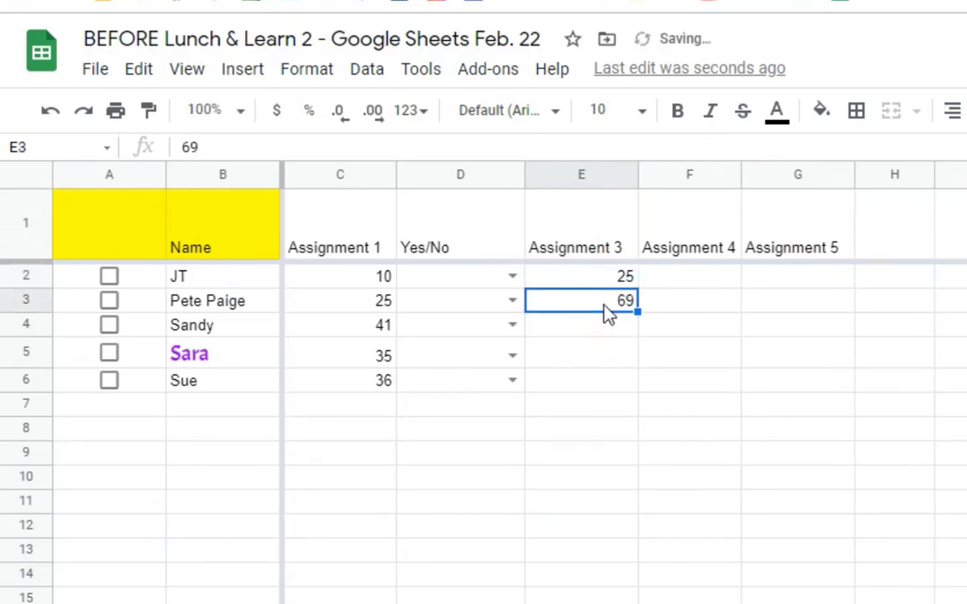
{"action": "key", "text": "Delete"}
{"action": "type", "text": "54"}
{"action": "key", "text": "Return"}
{"action": "type", "text": "63"}
{"action": "key", "text": "Return"}
{"action": "type", "text": "23"}
{"action": "key", "text": "Return"}
{"action": "type", "text": "12"}
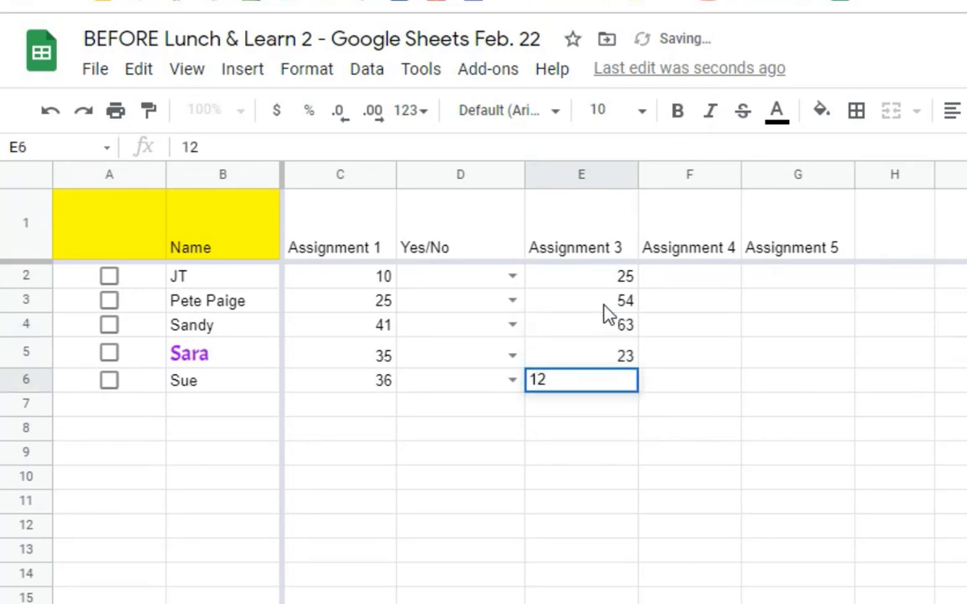
- Enter the Assignment 4 scores 26, 14, 41, 23 and 52 in F2:F6
{"action": "left_click", "coordinate": [684, 286]}
{"action": "type", "text": "26"}
{"action": "key", "text": "Return"}
{"action": "type", "text": "14"}
{"action": "key", "text": "Return"}
{"action": "type", "text": "41"}
{"action": "key", "text": "Return"}
{"action": "type", "text": "23 52"}
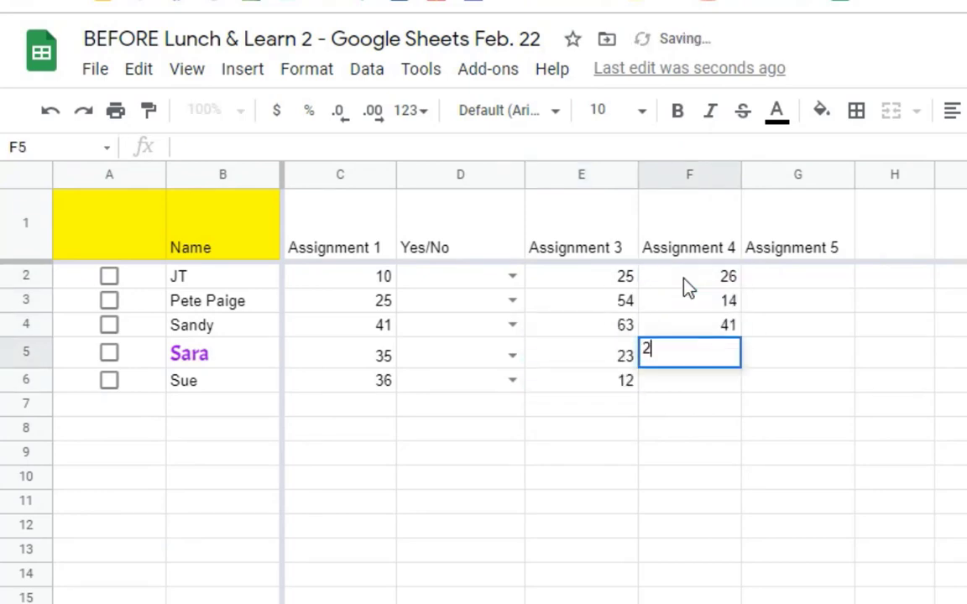
{"action": "key", "text": "Return"}
- Enter the Assignment 5 scores 25, 32, 21, 32 and 23 in G2:G6
{"action": "left_click", "coordinate": [790, 279]}
{"action": "type", "text": "25"}
{"action": "key", "text": "Return"}
{"action": "type", "text": "32 21"}
{"action": "key", "text": "Return"}
{"action": "type", "text": "32 23"}
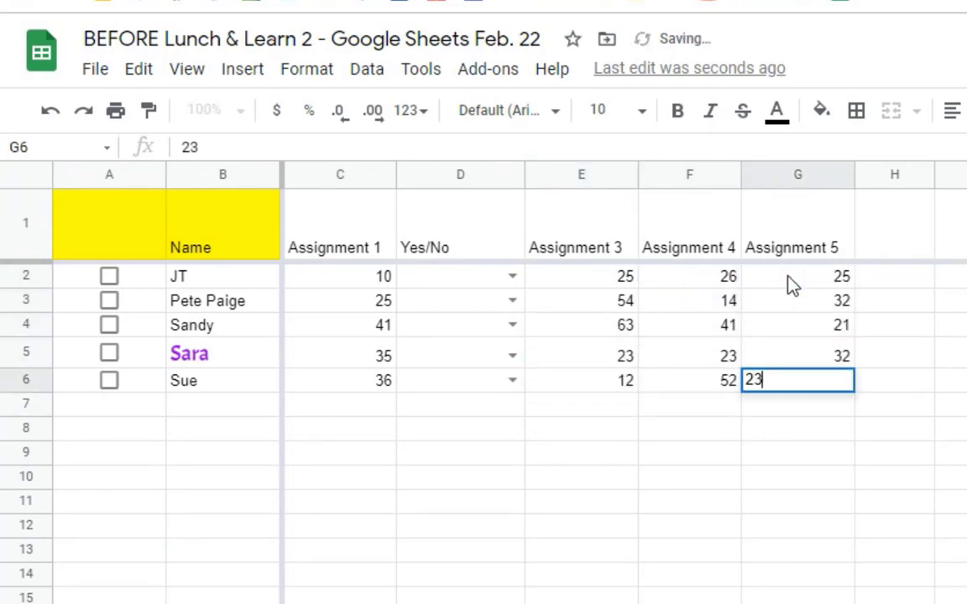
{"action": "key", "text": "Return"}
{"action": "left_click", "coordinate": [812, 441]}
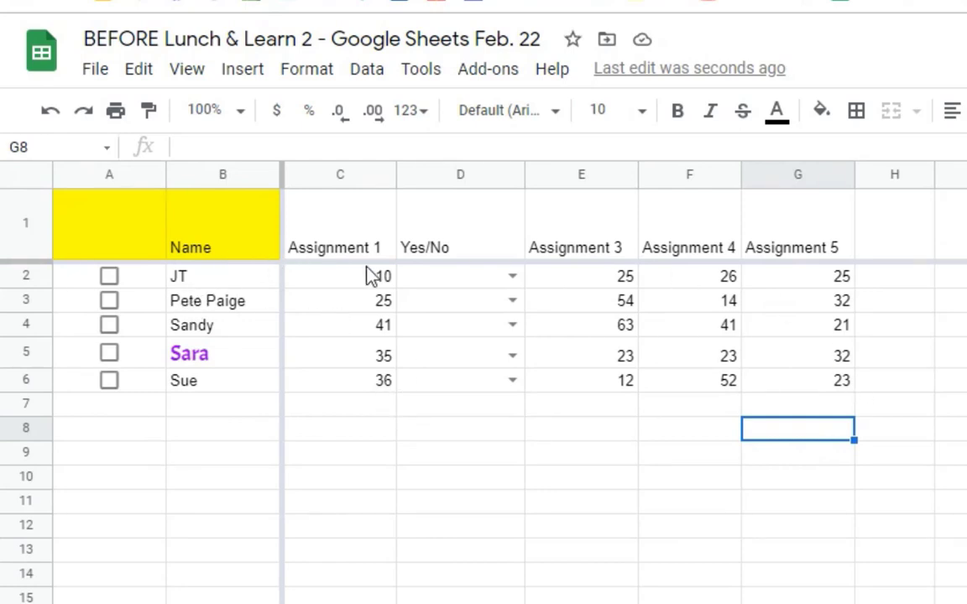
- Tick the checkbox in A2, and enter the header "Average" in H1
{"action": "left_click", "coordinate": [110, 276]}
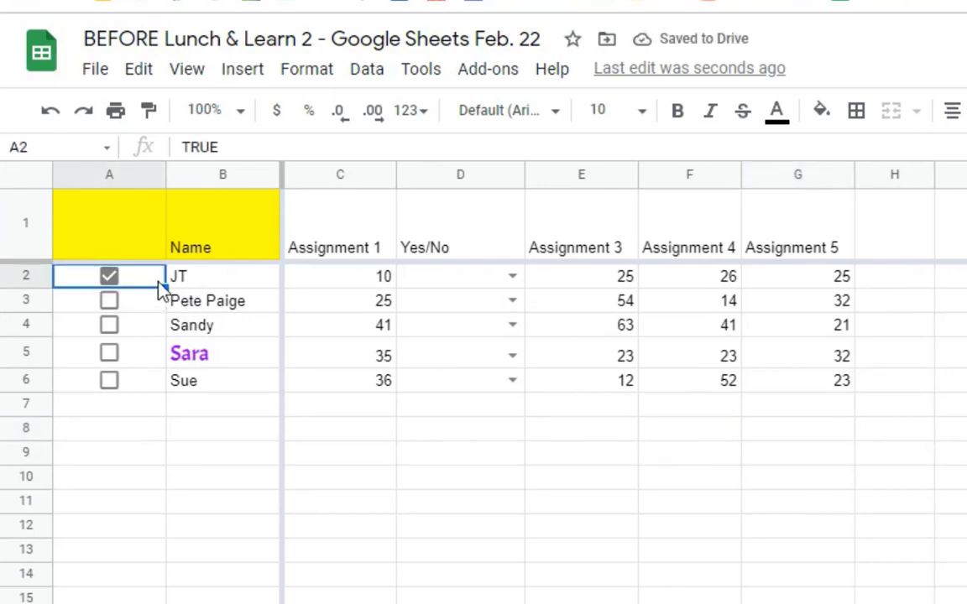
{"action": "left_click", "coordinate": [459, 176]}
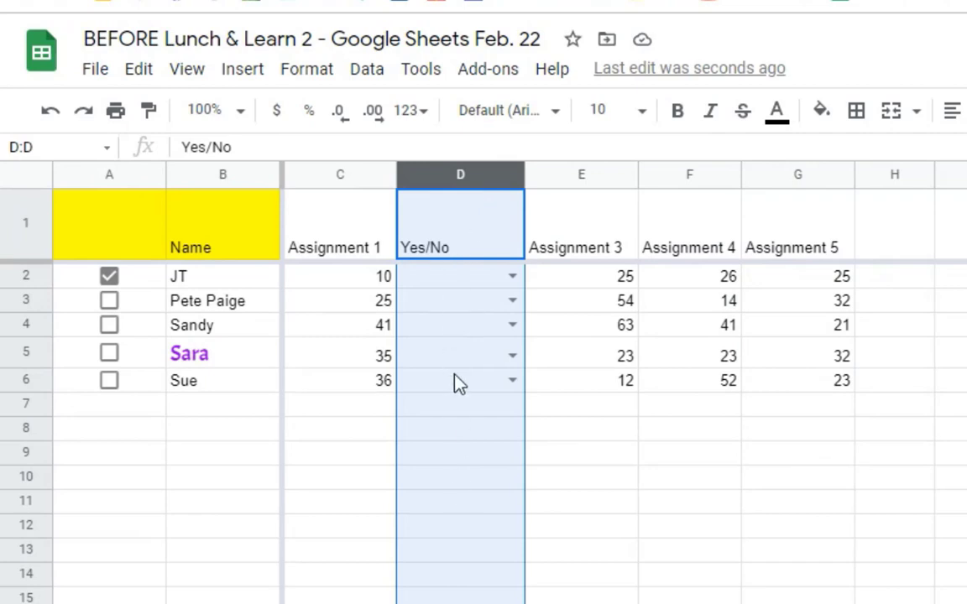
{"action": "left_click", "coordinate": [881, 276]}
{"action": "left_click", "coordinate": [893, 251]}
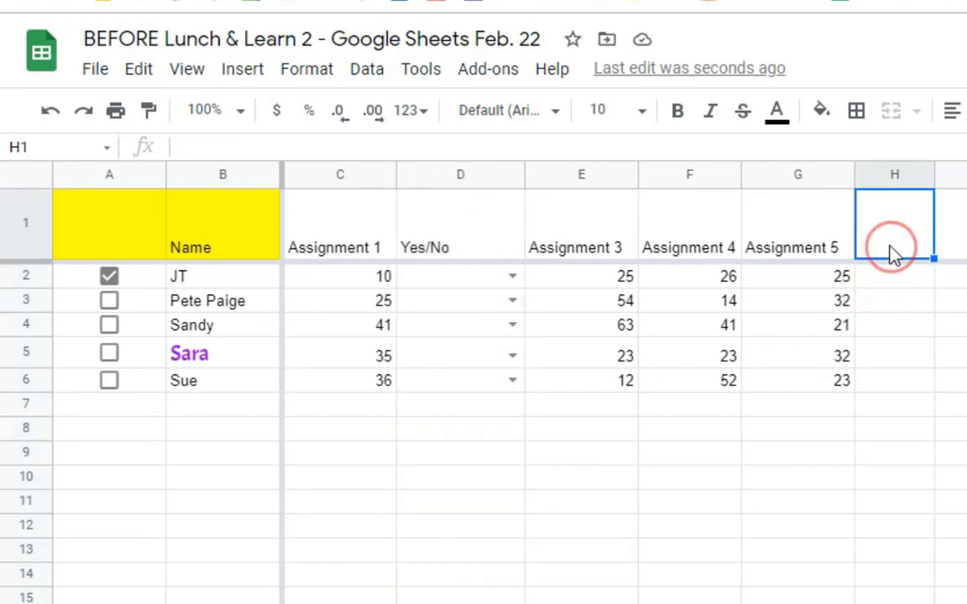
{"action": "type", "text": "Average"}
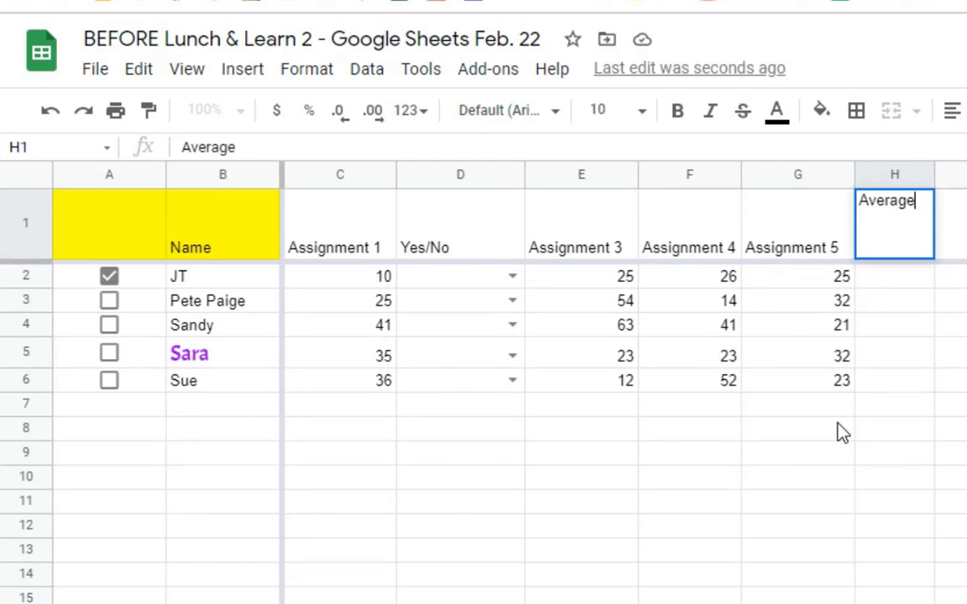
- Average the scores in C2, E2, F2 and G2 in cell H2, skipping column D, and accept the suggested autofill for H3:H6
{"action": "left_click", "coordinate": [900, 283]}
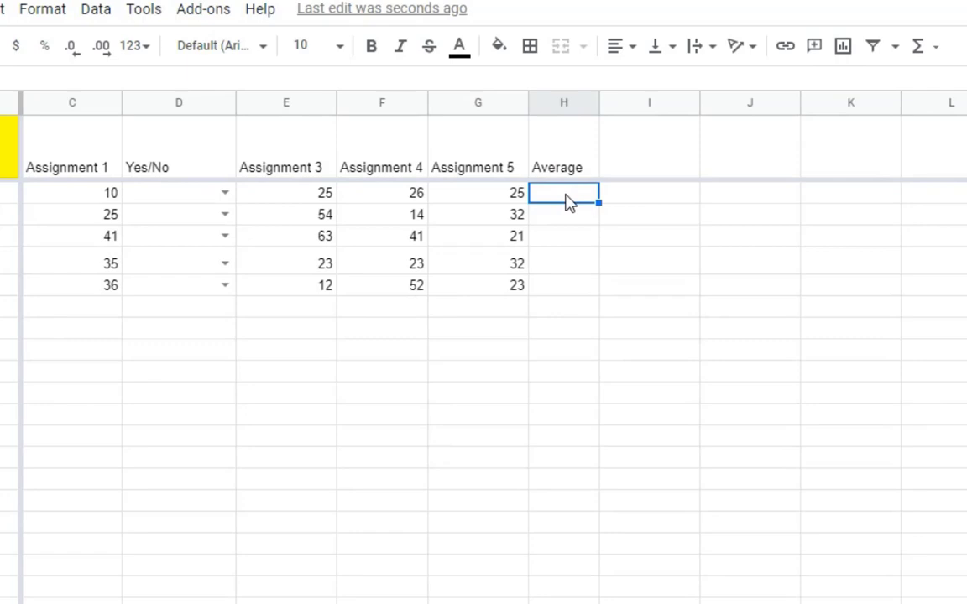
{"action": "left_click", "coordinate": [934, 52]}
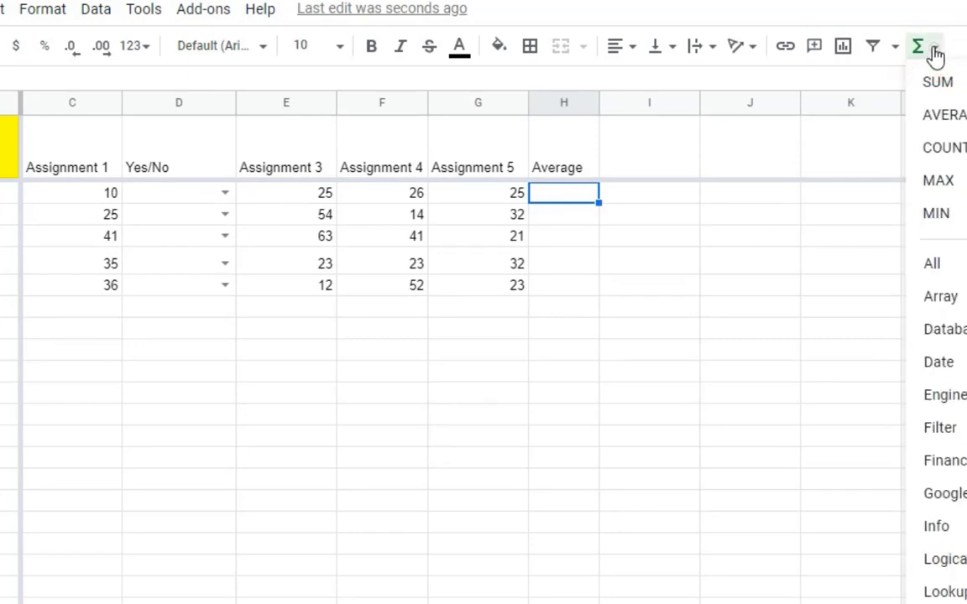
{"action": "left_click", "coordinate": [954, 130]}
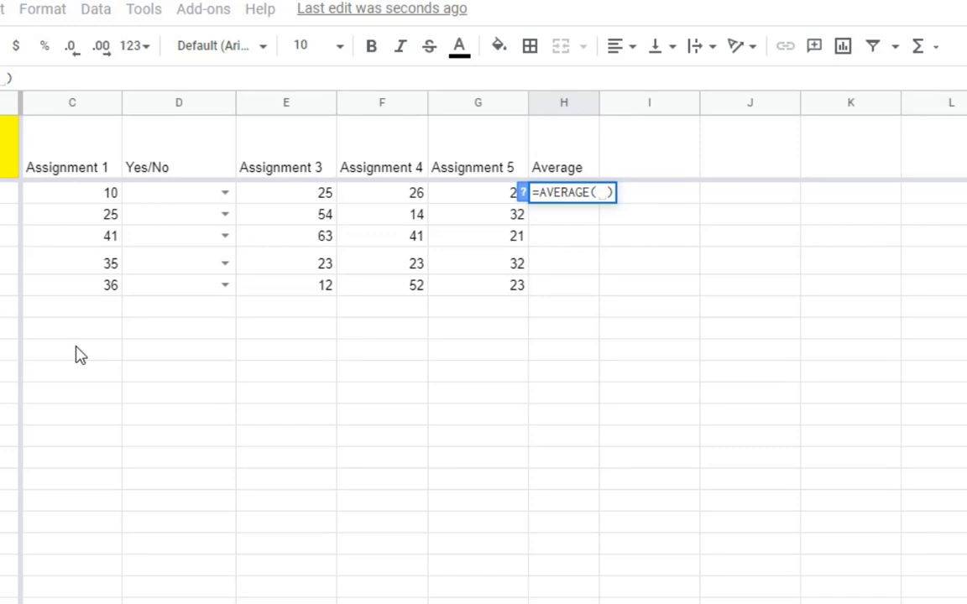
{"action": "left_click", "coordinate": [69, 195]}
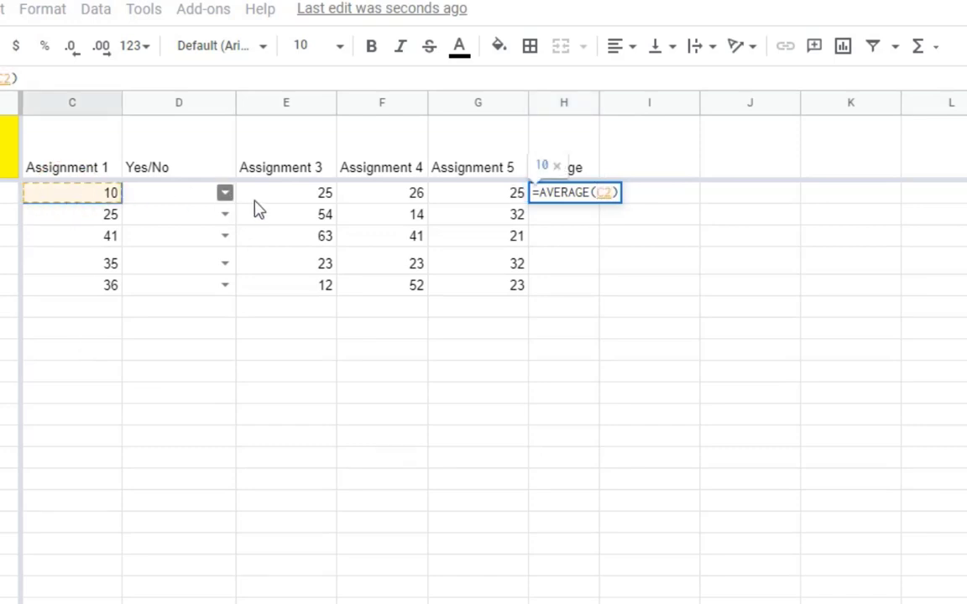
{"action": "left_click", "coordinate": [294, 198], "text": "ctrl"}
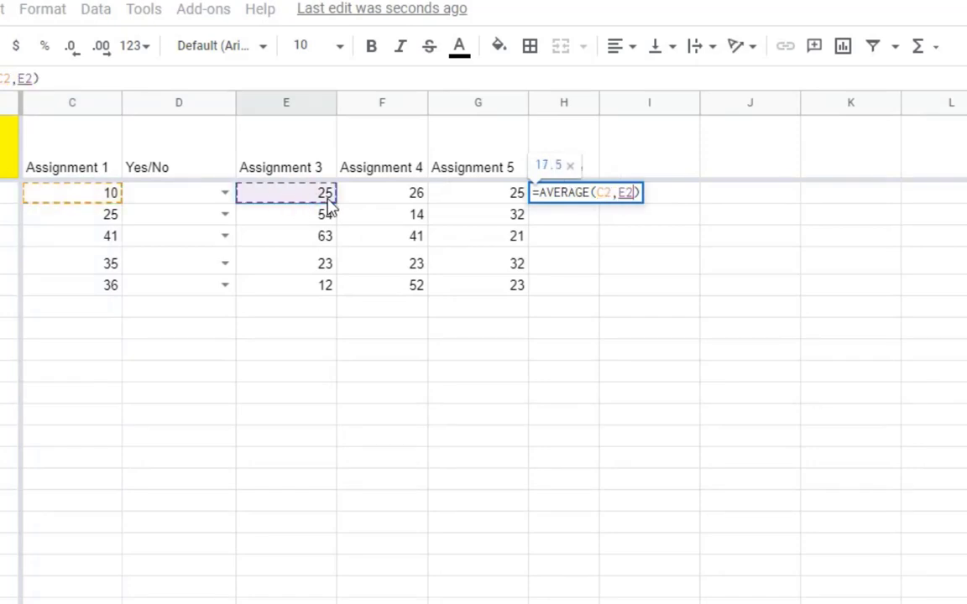
{"action": "left_click", "coordinate": [375, 197], "text": "ctrl"}
{"action": "left_click", "coordinate": [458, 198], "text": "ctrl"}
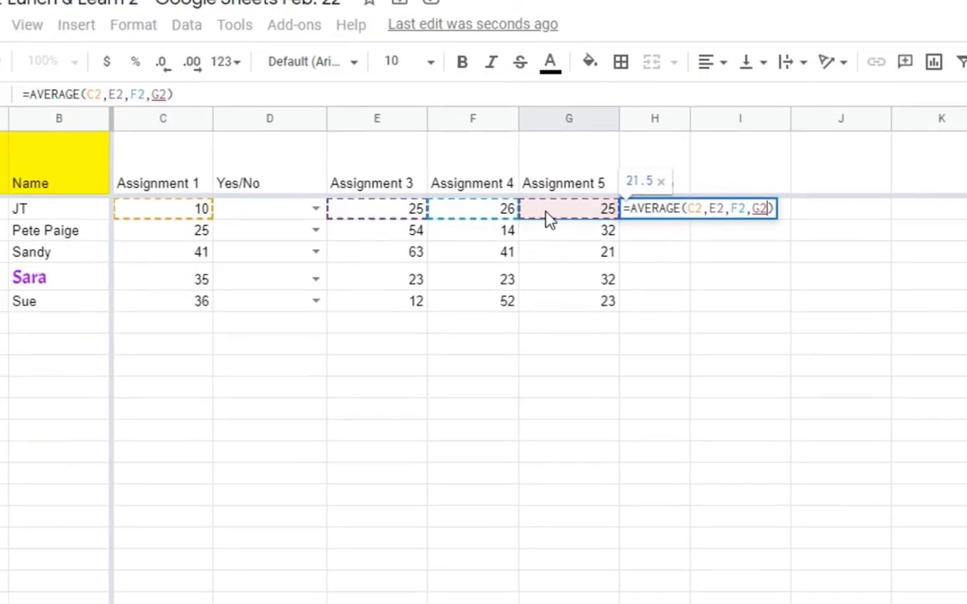
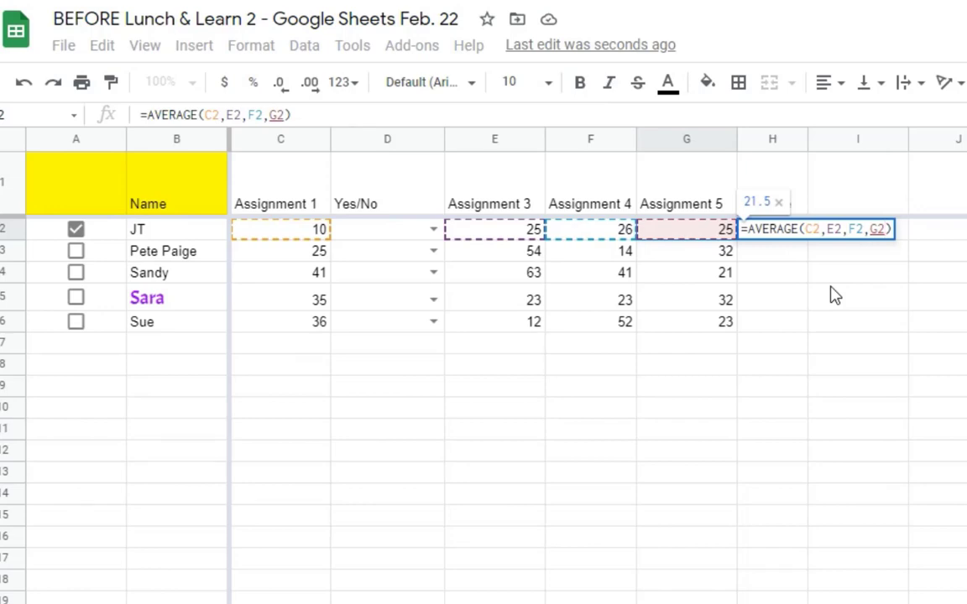
{"action": "key", "text": "Return"}
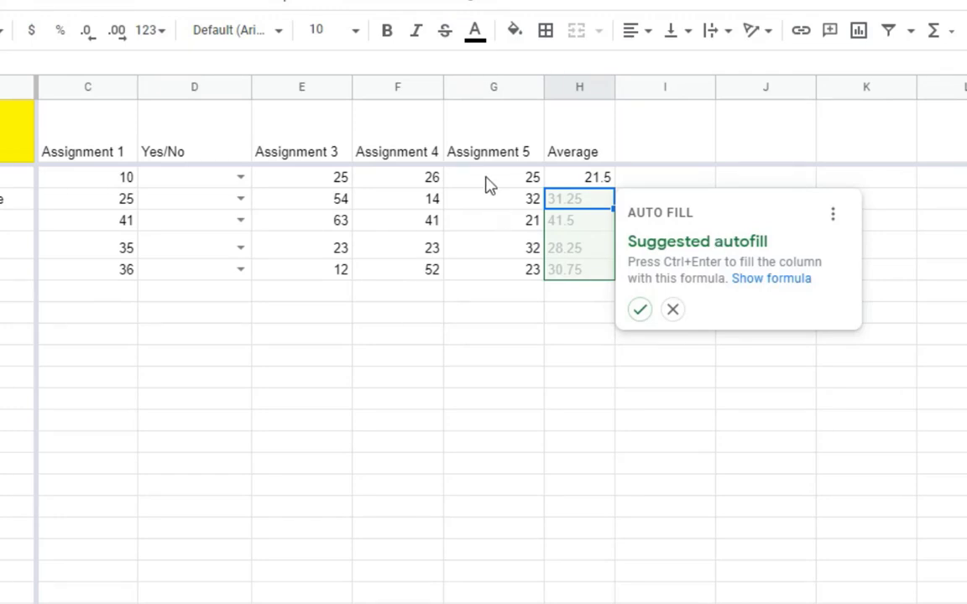
{"action": "left_click", "coordinate": [641, 311]}
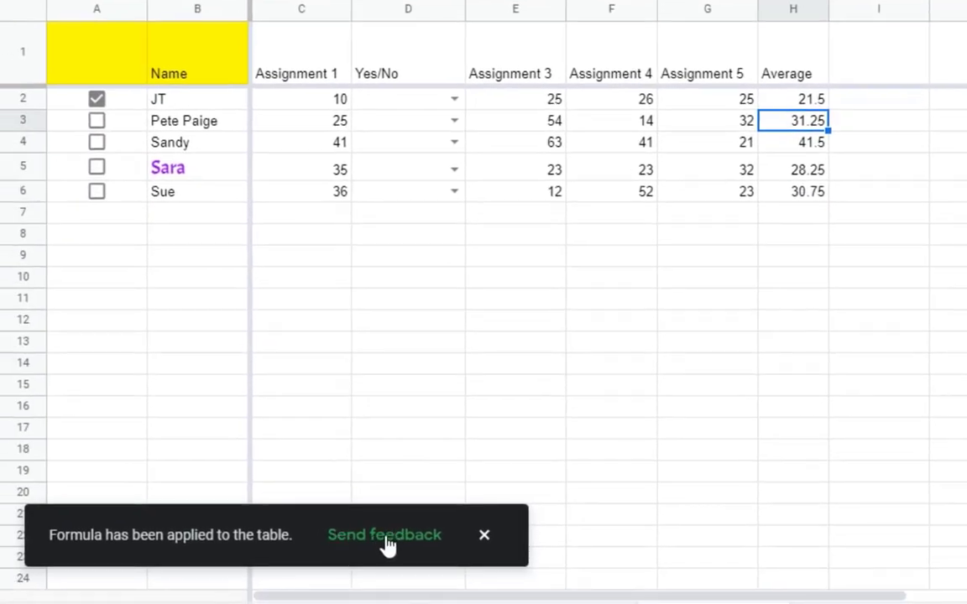
{"action": "left_click", "coordinate": [826, 242]}
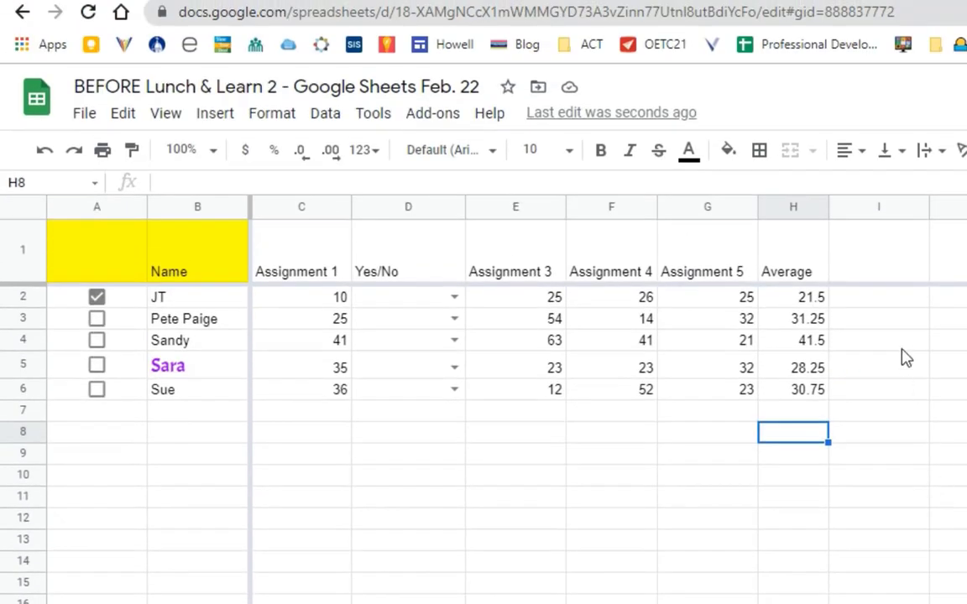
- Insert a column before the Average column and give it the header "Totals" in H1
{"action": "left_click", "coordinate": [884, 277]}
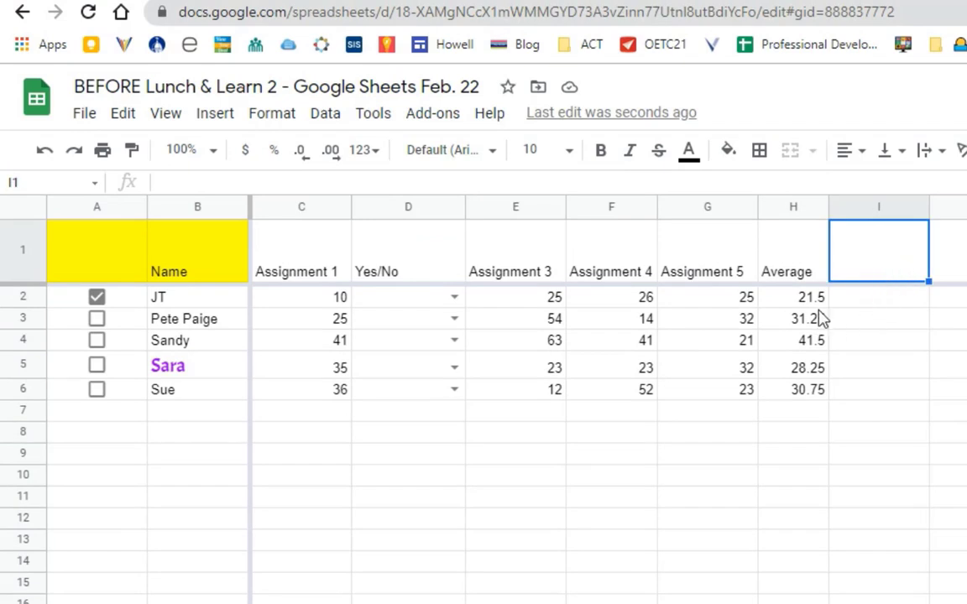
{"action": "left_click", "coordinate": [777, 208]}
{"action": "right_click", "coordinate": [780, 213]}
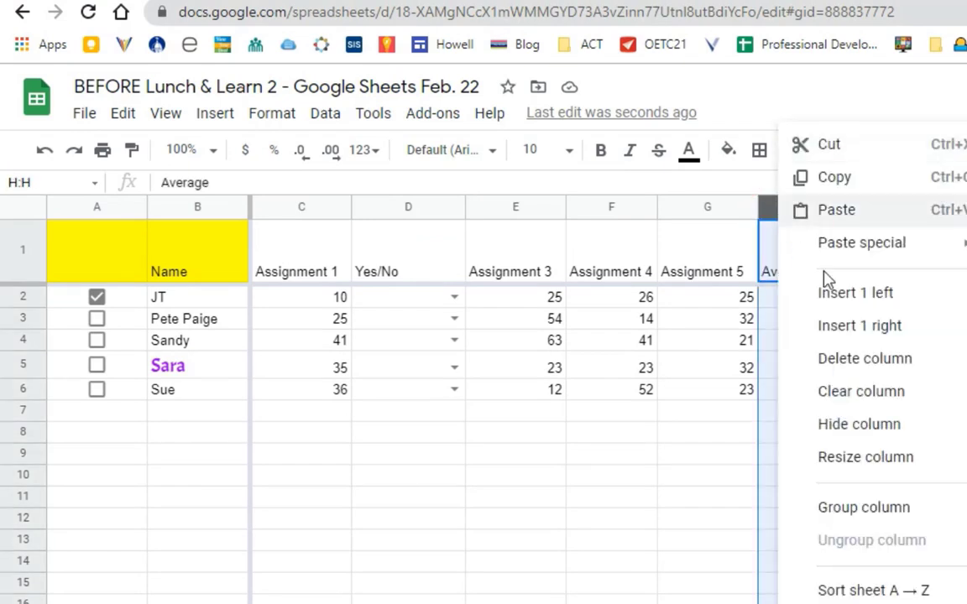
{"action": "left_click", "coordinate": [838, 295]}
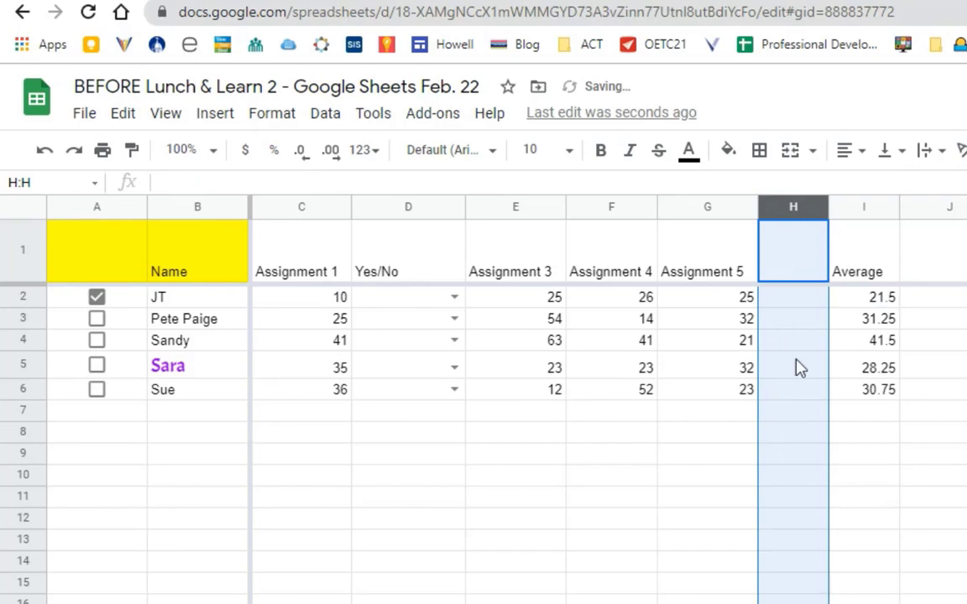
{"action": "left_click", "coordinate": [807, 275]}
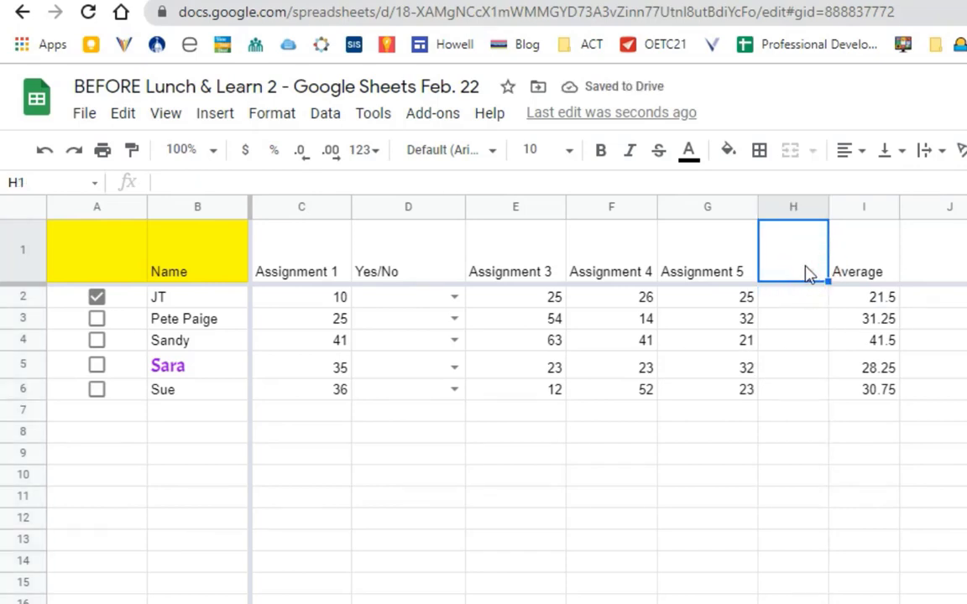
{"action": "type", "text": "Totals"}
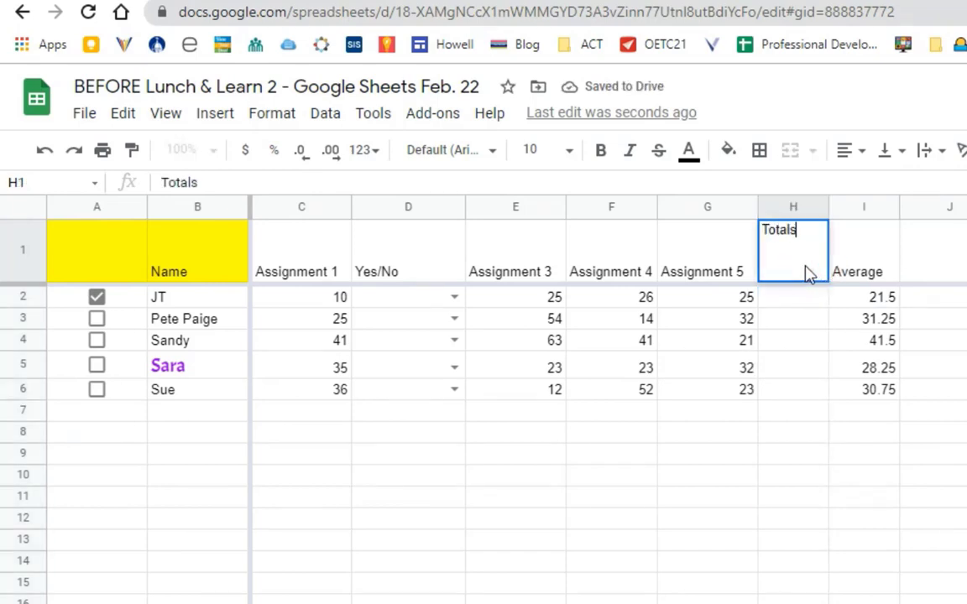
{"action": "key", "text": "Return"}
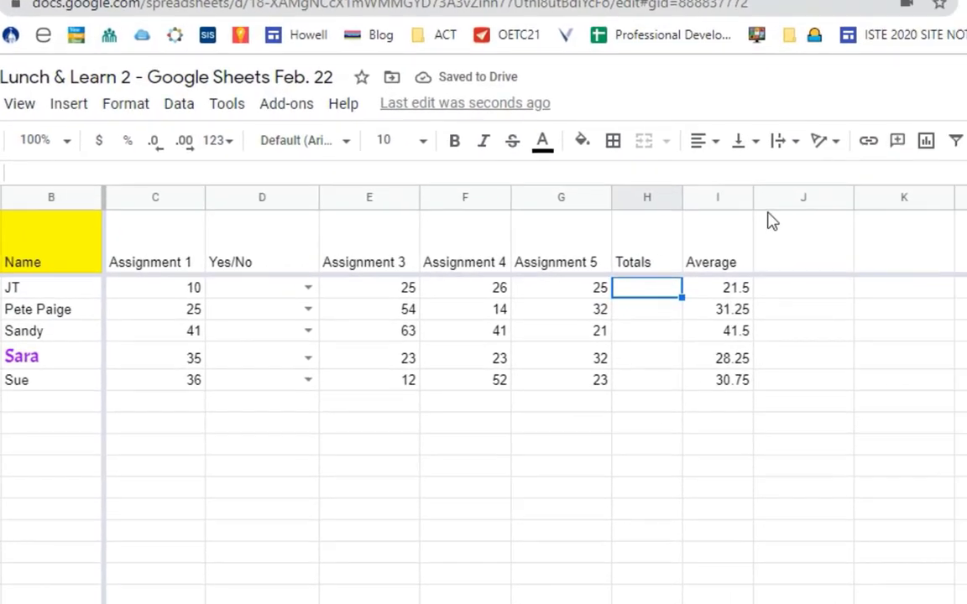
- Sum the scores in G2, F2, E2 and C2 in cell H2, skipping column D, and accept the suggested autofill for H3:H6
{"action": "left_click", "coordinate": [876, 136]}
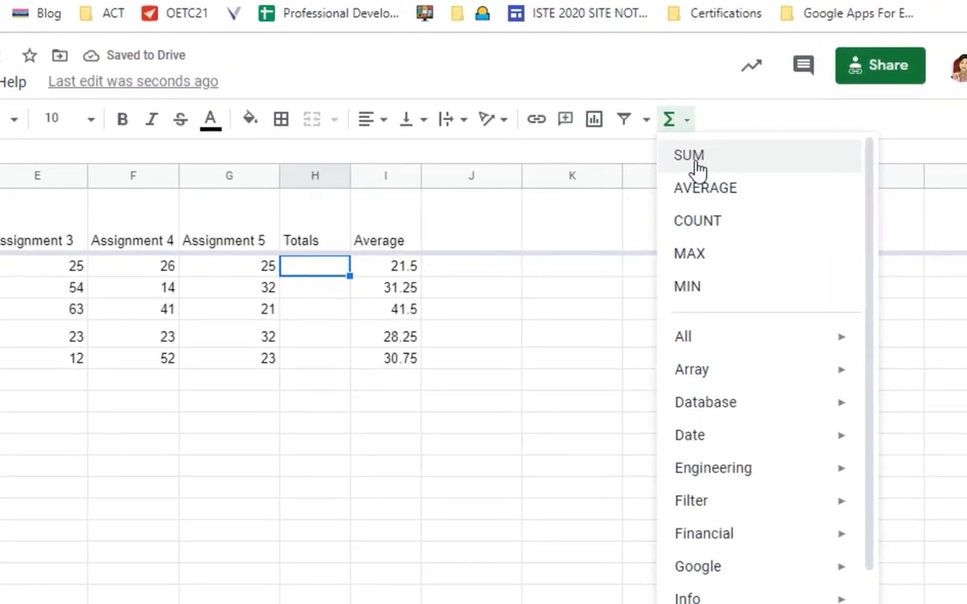
{"action": "left_click", "coordinate": [687, 156]}
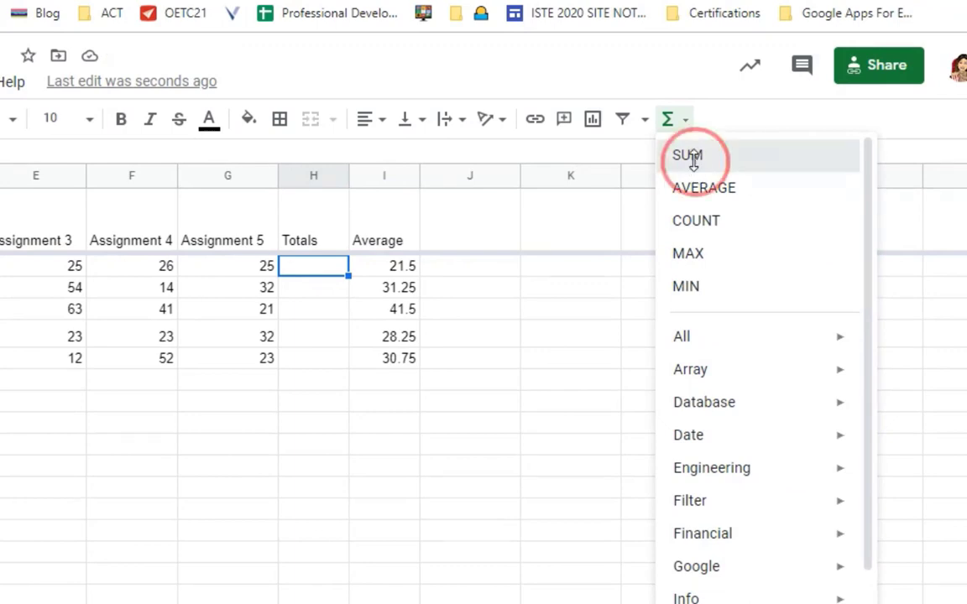
{"action": "left_click", "coordinate": [220, 270]}
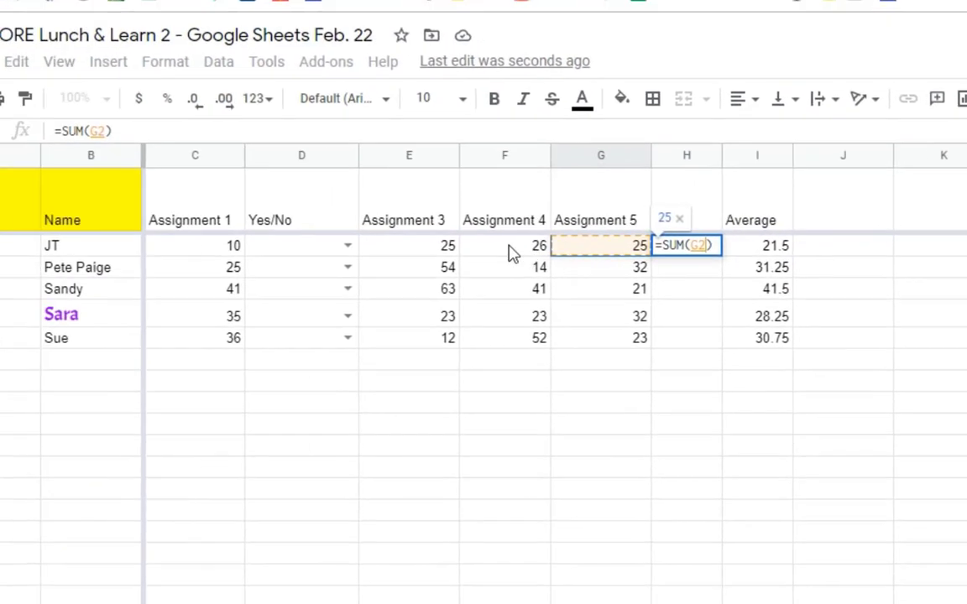
{"action": "type", "text": ","}
{"action": "left_click", "coordinate": [133, 271]}
{"action": "type", "text": ","}
{"action": "left_click", "coordinate": [529, 245]}
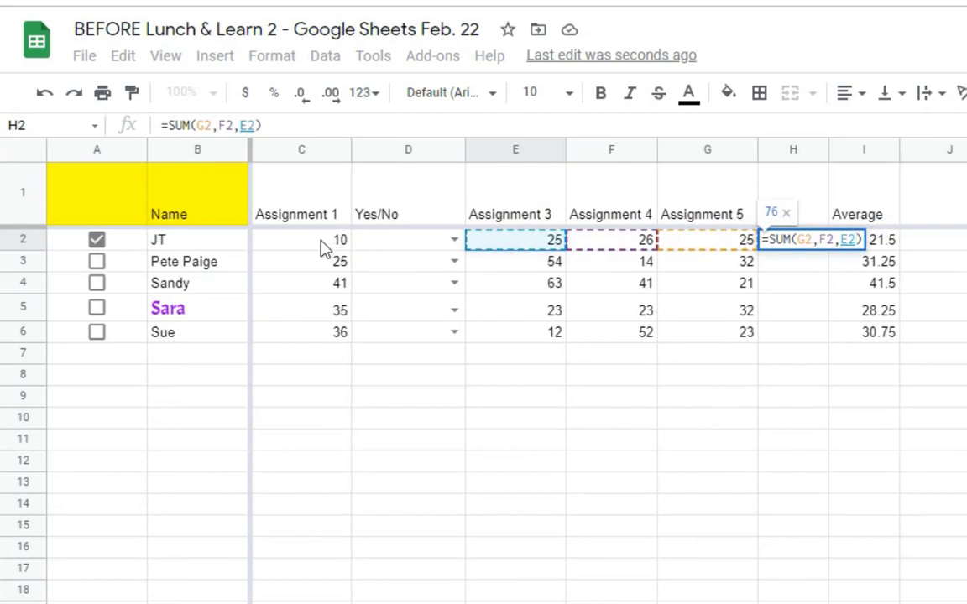
{"action": "type", "text": ","}
{"action": "left_click", "coordinate": [323, 245]}
{"action": "key", "text": "Return"}
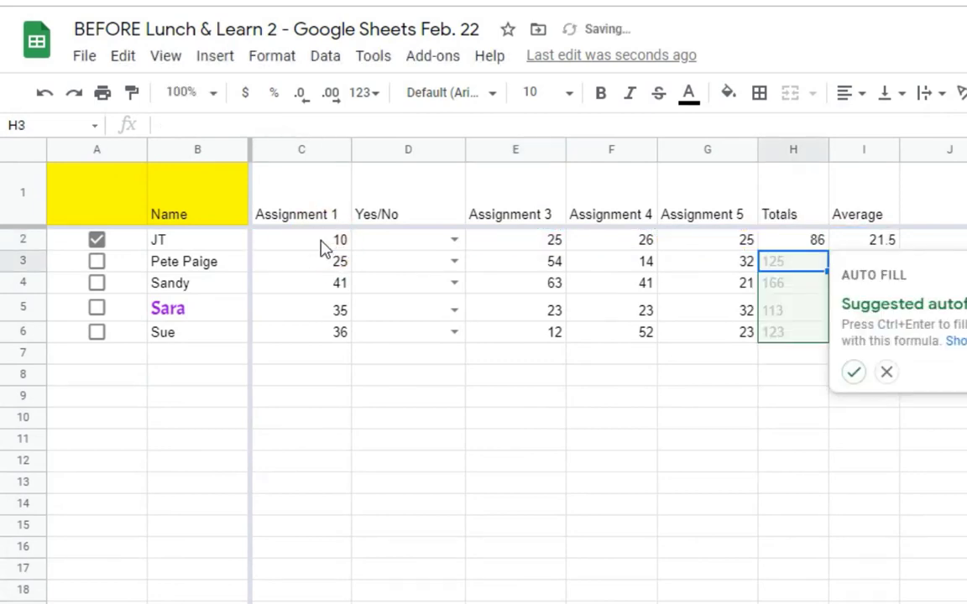
{"action": "left_click", "coordinate": [852, 372]}
{"action": "left_click", "coordinate": [754, 483]}
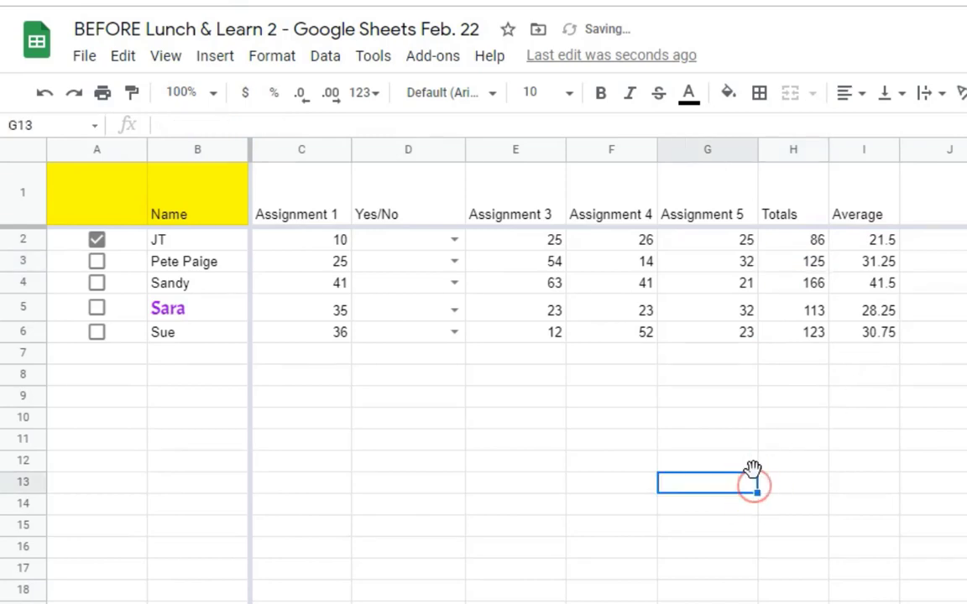
{"action": "left_click", "coordinate": [796, 202]}
{"action": "left_click", "coordinate": [845, 202]}
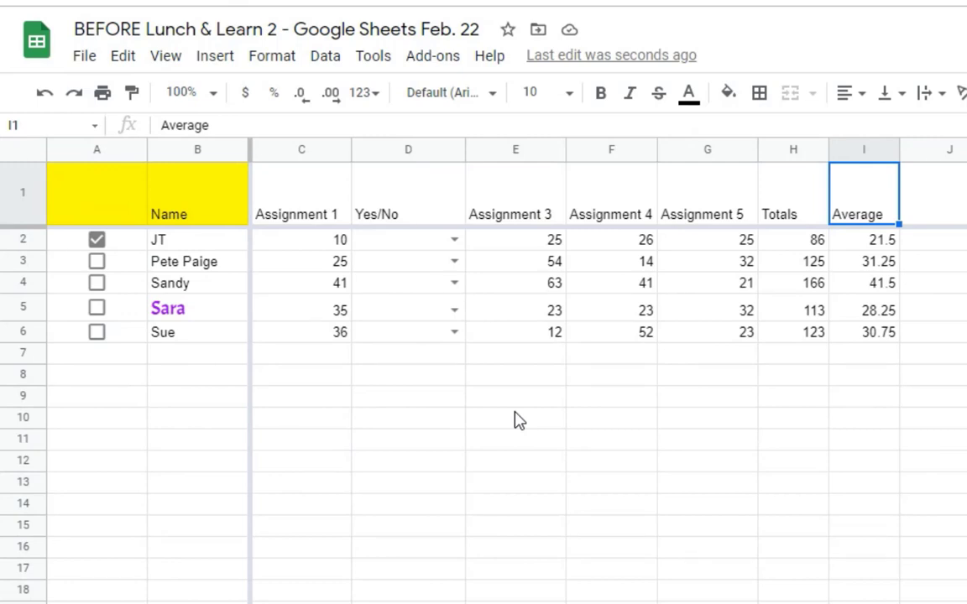
- Start a conditional formatting rule for the Totals column and set its range to H1:H40
{"action": "left_click", "coordinate": [793, 149]}
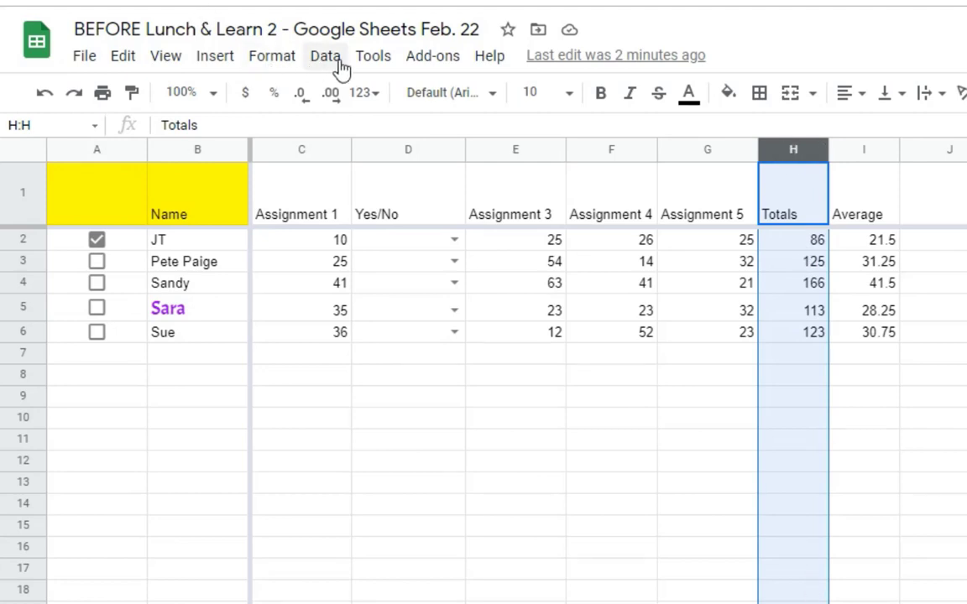
{"action": "left_click", "coordinate": [282, 58]}
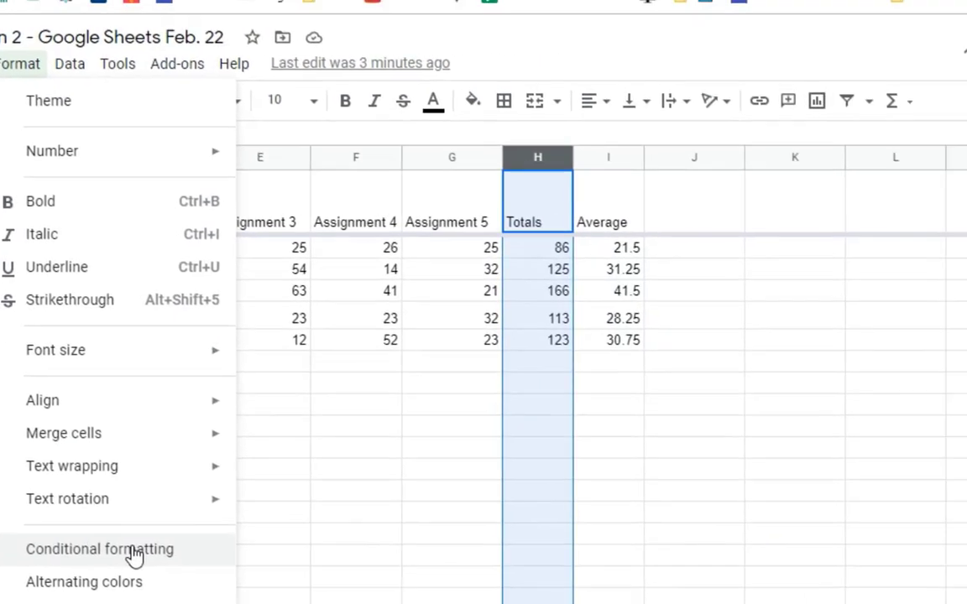
{"action": "left_click", "coordinate": [391, 544]}
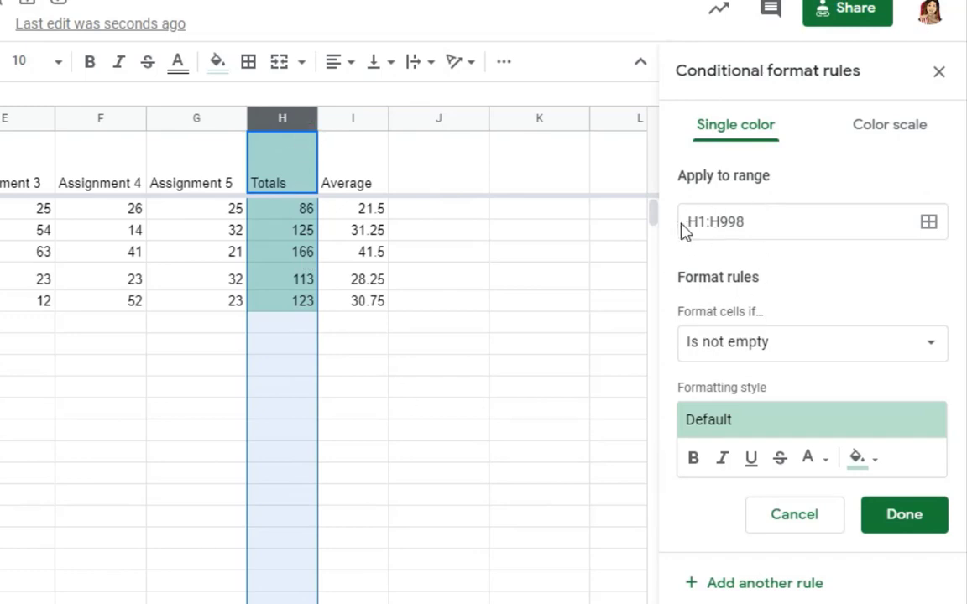
{"action": "left_click", "coordinate": [758, 221]}
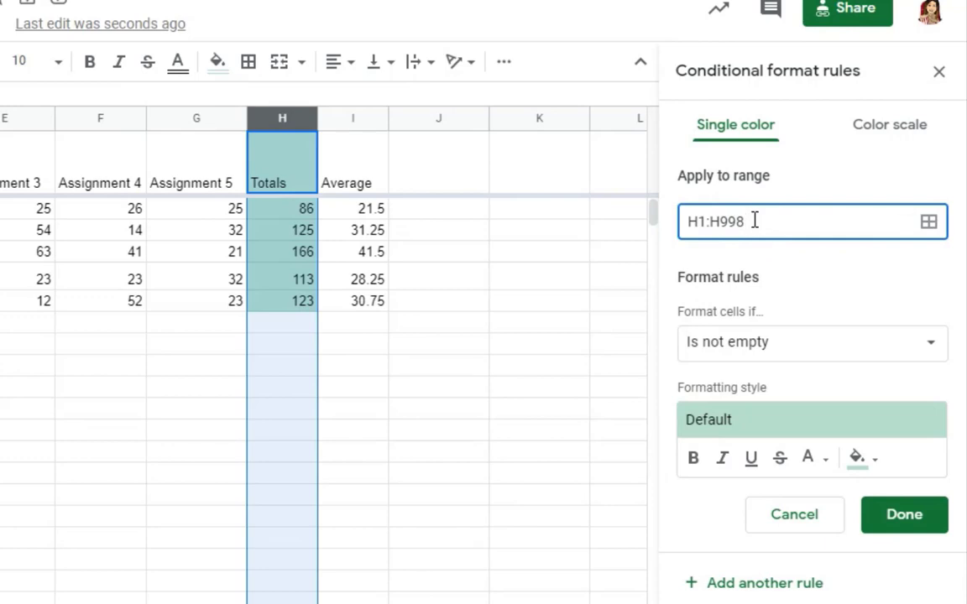
{"action": "key", "text": "BackSpace"}
{"action": "key", "text": "BackSpace"}
{"action": "key", "text": "BackSpace"}
{"action": "type", "text": "40"}
- Set the rule's condition to greater than or equal to 120
{"action": "left_click", "coordinate": [799, 353]}
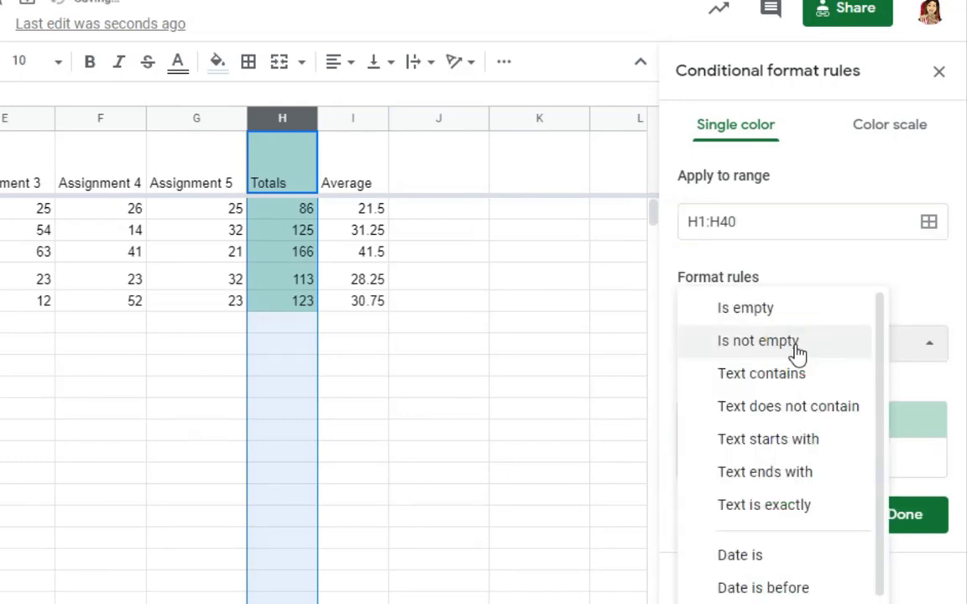
{"action": "left_click", "coordinate": [930, 357]}
{"action": "left_click", "coordinate": [932, 348]}
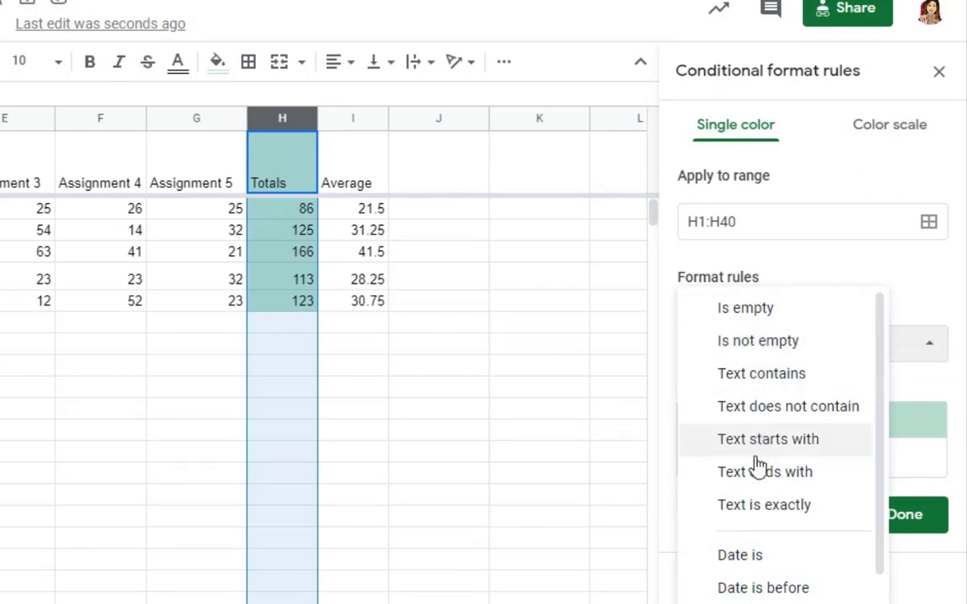
{"action": "scroll", "coordinate": [740, 555], "scroll_direction": "down", "scroll_amount": 3}
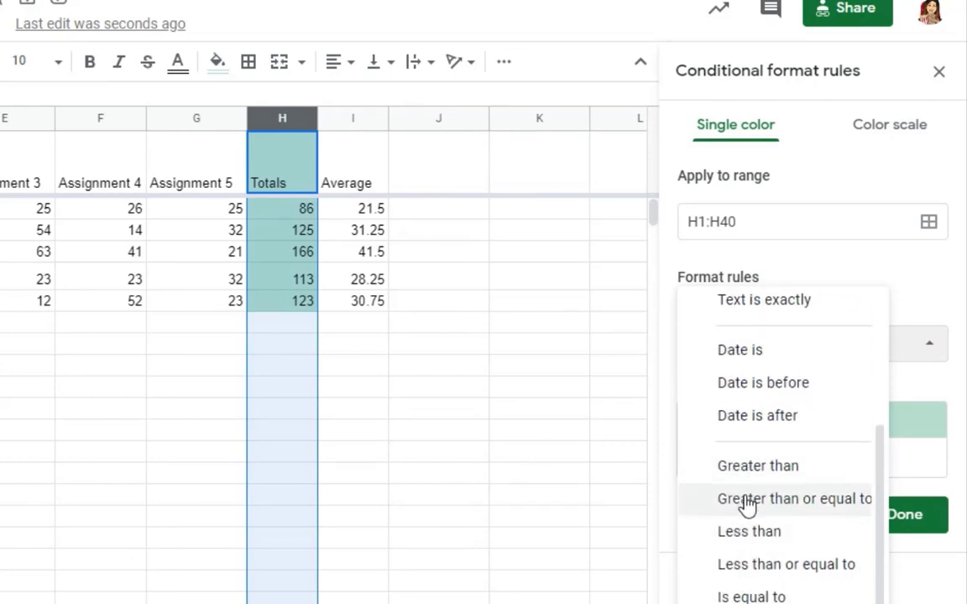
{"action": "left_click", "coordinate": [813, 502]}
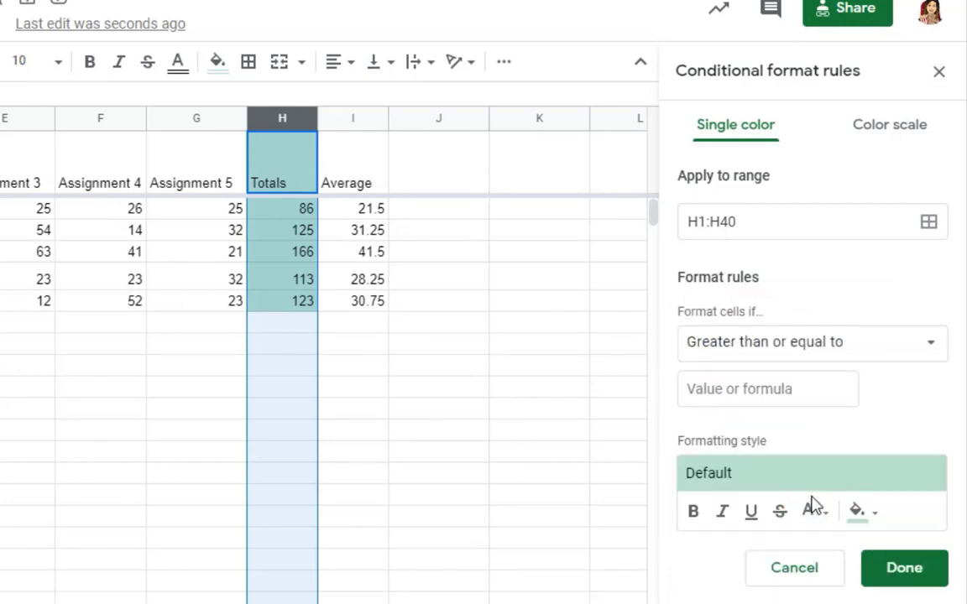
{"action": "left_click", "coordinate": [784, 388]}
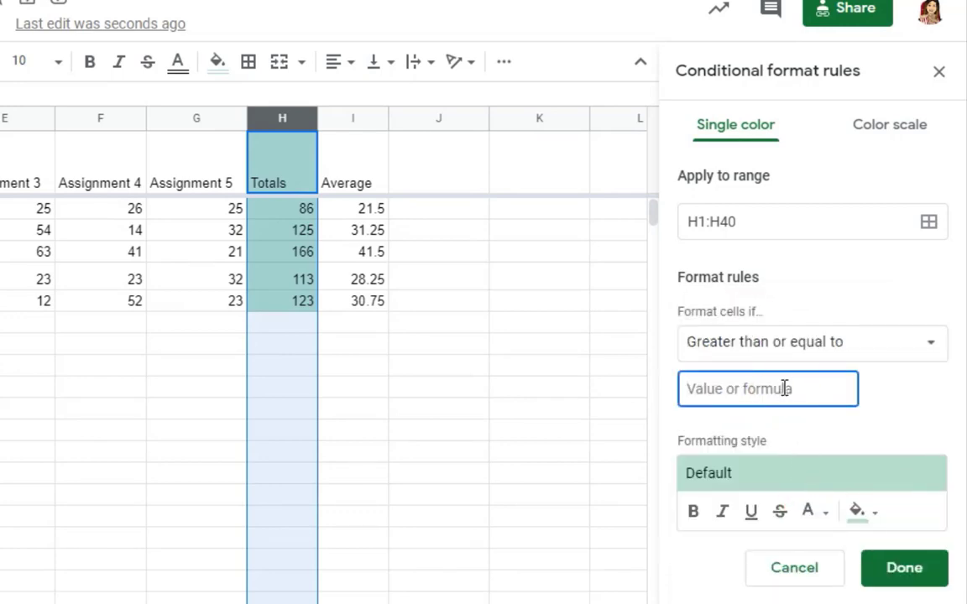
{"action": "type", "text": "120"}
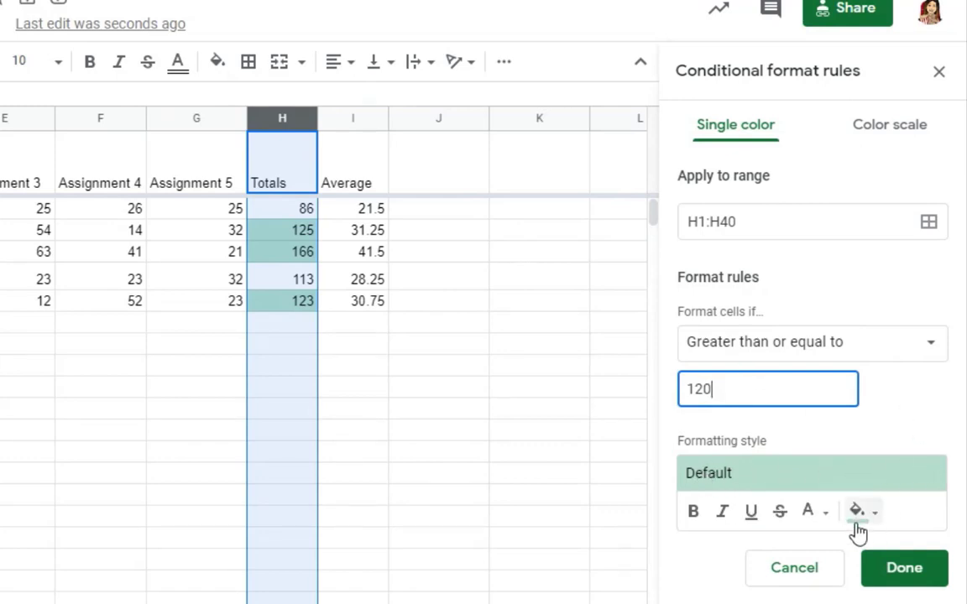
- Give the rule a green fill with white bold text and save it
{"action": "left_click", "coordinate": [857, 516]}
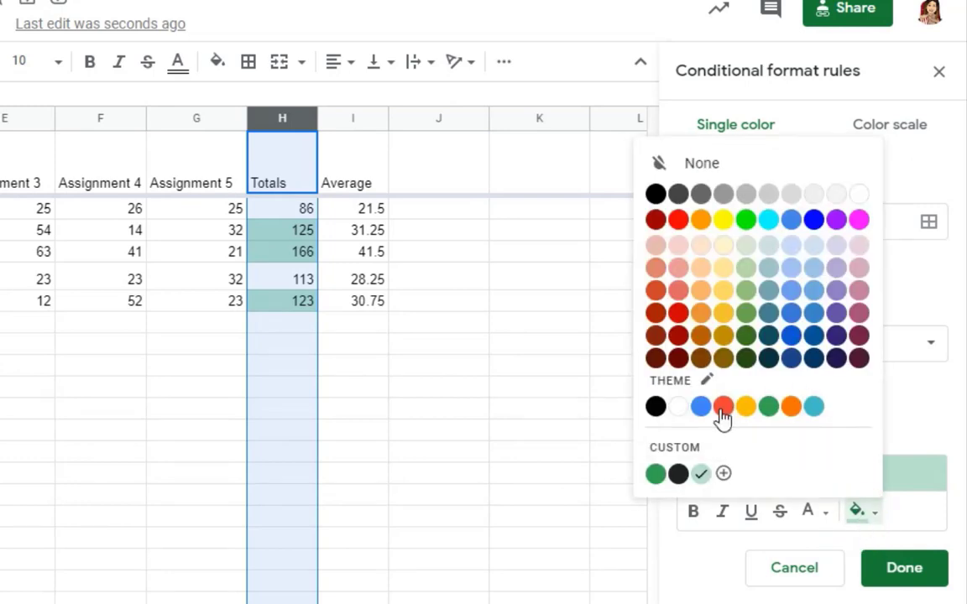
{"action": "left_click", "coordinate": [656, 475]}
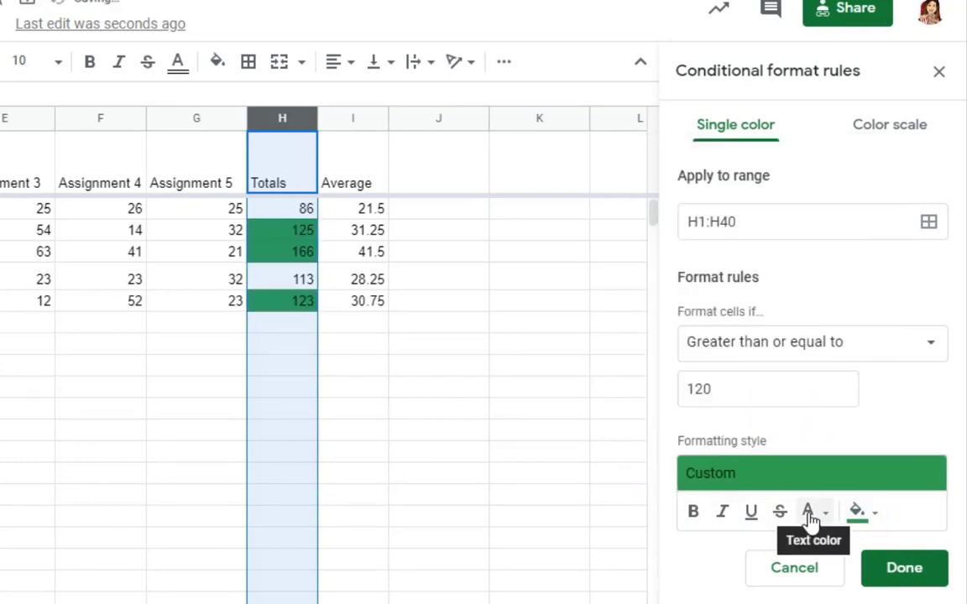
{"action": "left_click", "coordinate": [809, 513]}
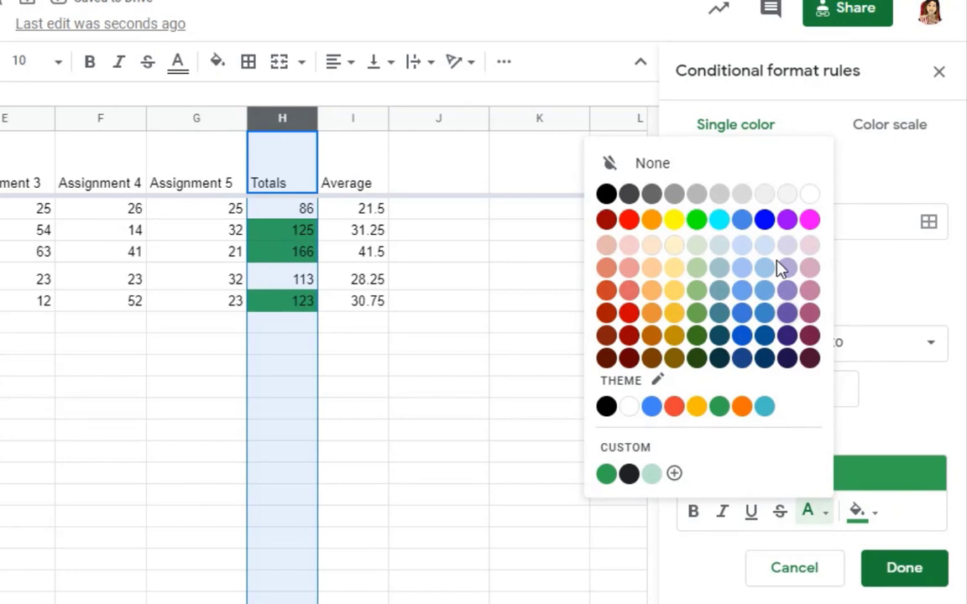
{"action": "left_click", "coordinate": [807, 198]}
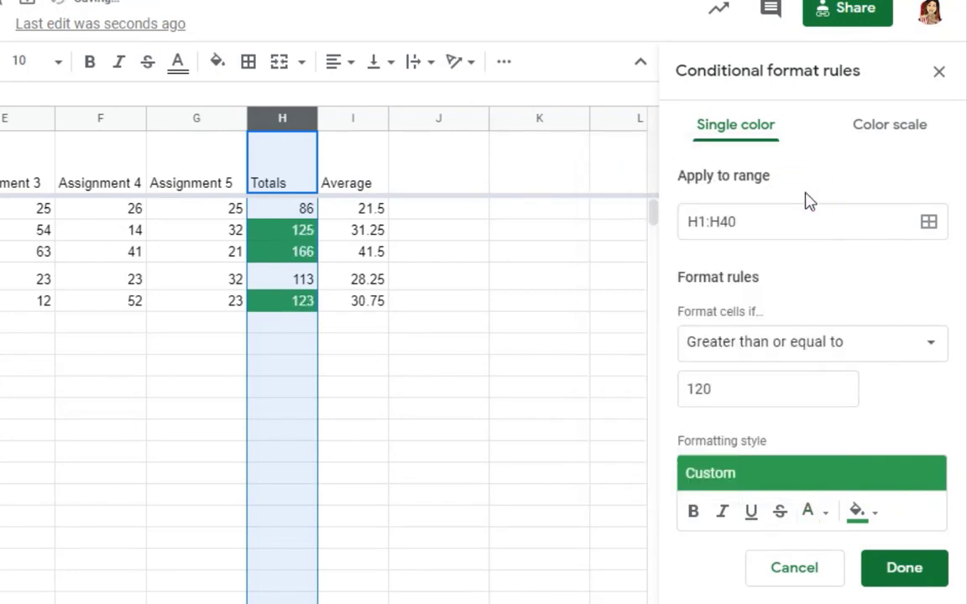
{"action": "left_click", "coordinate": [695, 514]}
{"action": "left_click", "coordinate": [922, 572]}
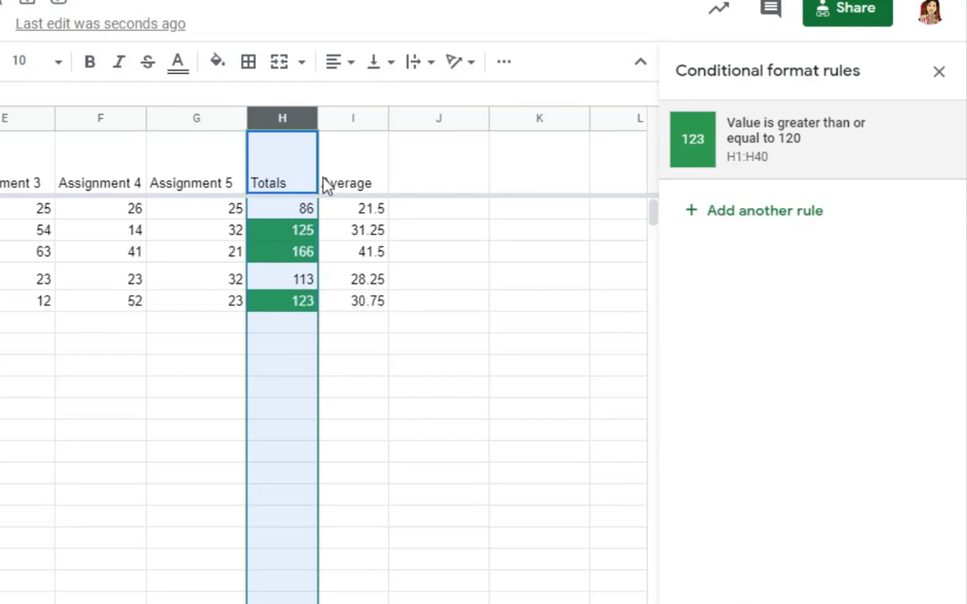
- Add another conditional formatting rule for the Totals column with the range H1:H40
{"action": "left_click", "coordinate": [762, 213]}
{"action": "left_click", "coordinate": [758, 222]}
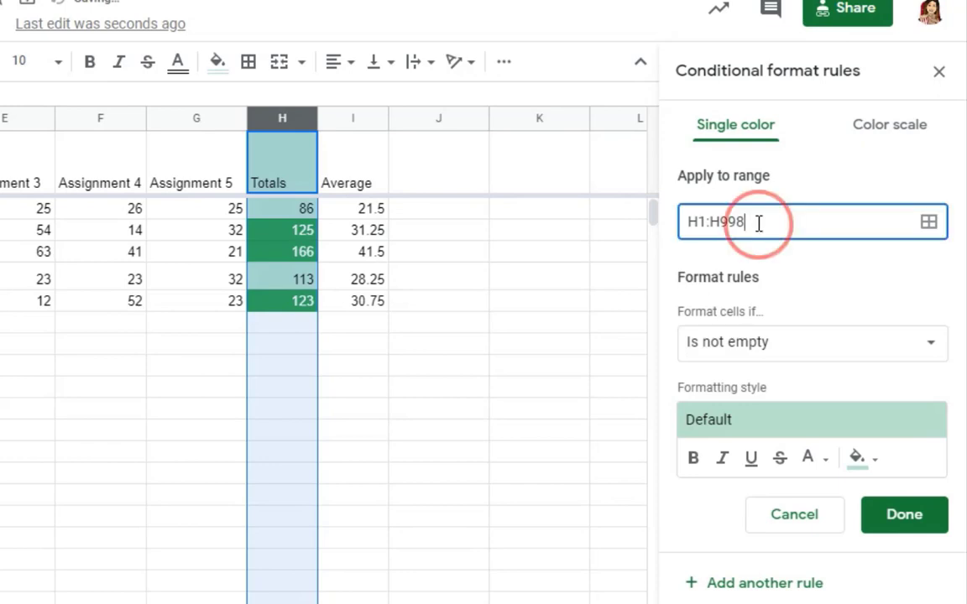
{"action": "key", "text": "BackSpace"}
{"action": "key", "text": "BackSpace"}
{"action": "key", "text": "BackSpace"}
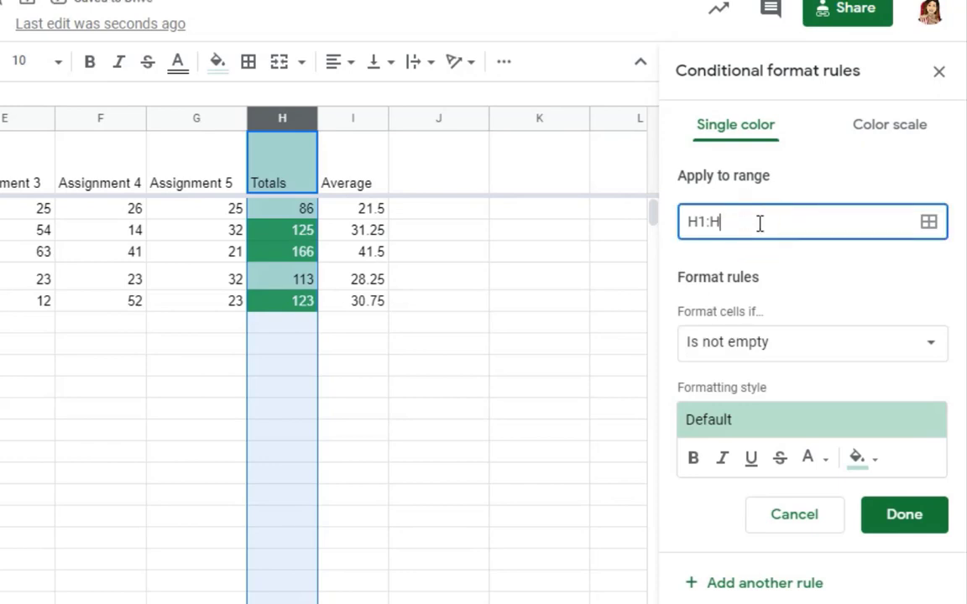
{"action": "type", "text": "40"}
- Set the second rule's condition to less than or equal to 219
{"action": "left_click", "coordinate": [803, 345]}
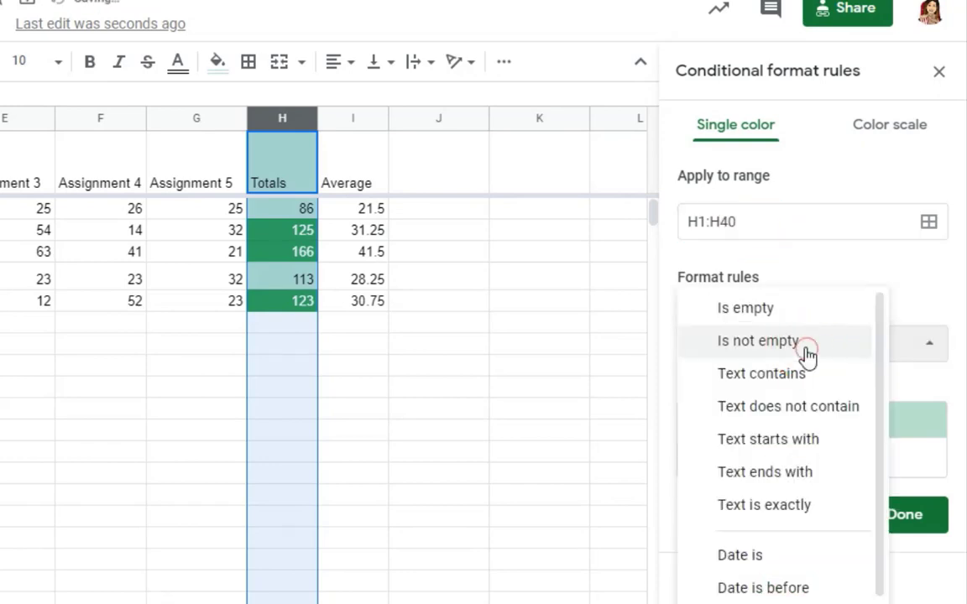
{"action": "scroll", "coordinate": [787, 538], "scroll_direction": "down", "scroll_amount": 3}
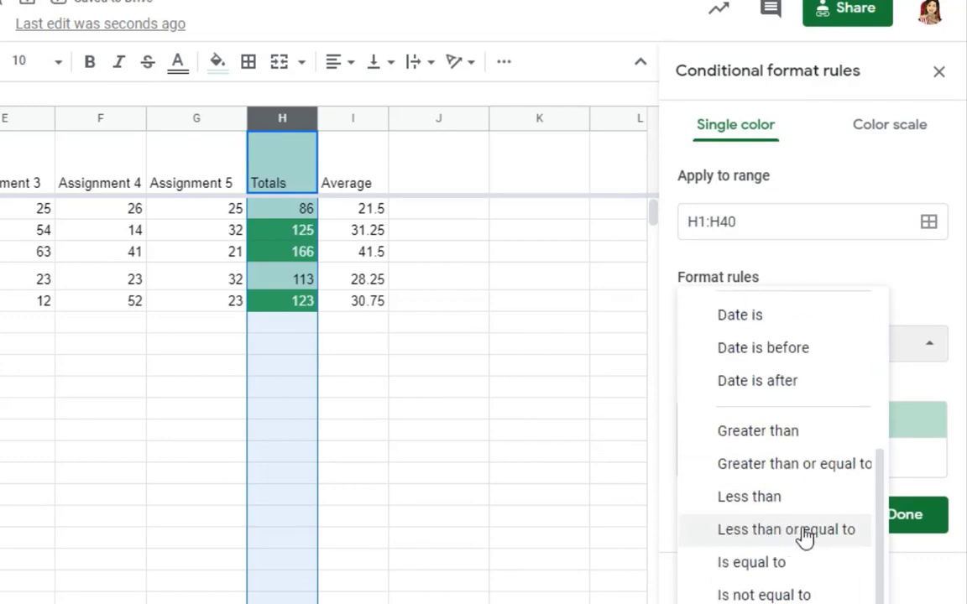
{"action": "left_click", "coordinate": [803, 535]}
{"action": "left_click", "coordinate": [782, 390]}
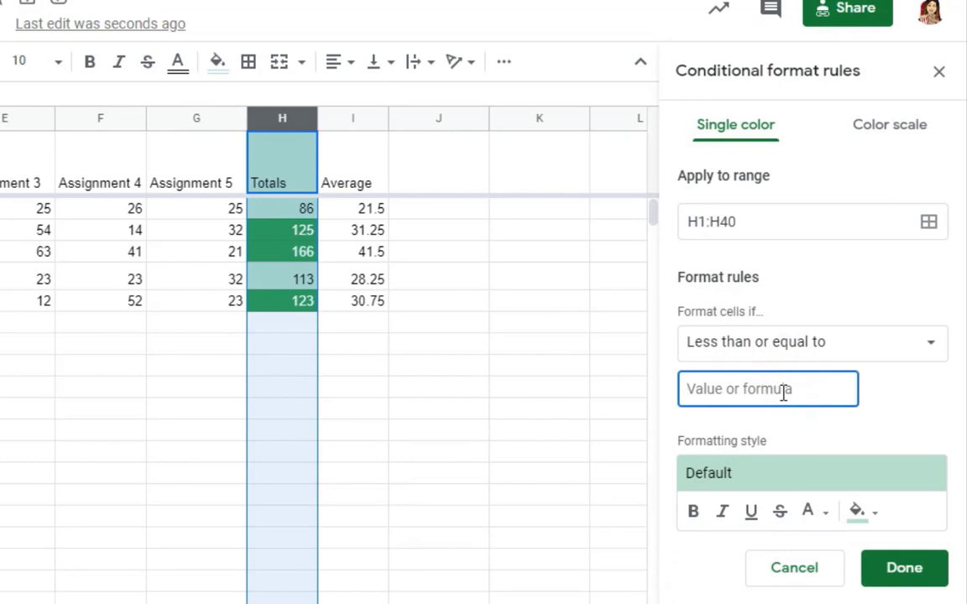
{"action": "type", "text": "219"}
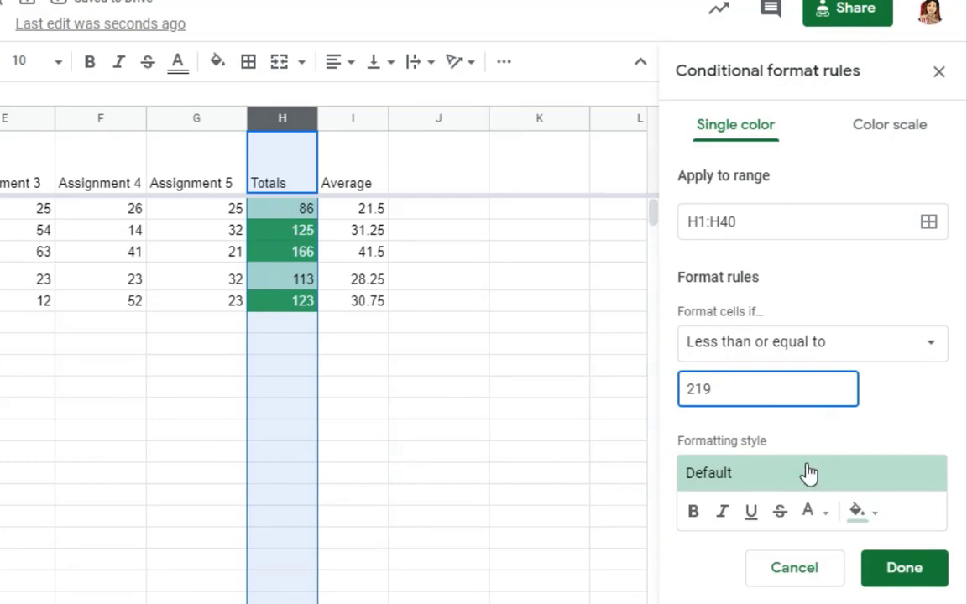
- Give the second rule a red fill with white text, save it and return to the sheet
{"action": "left_click", "coordinate": [859, 512]}
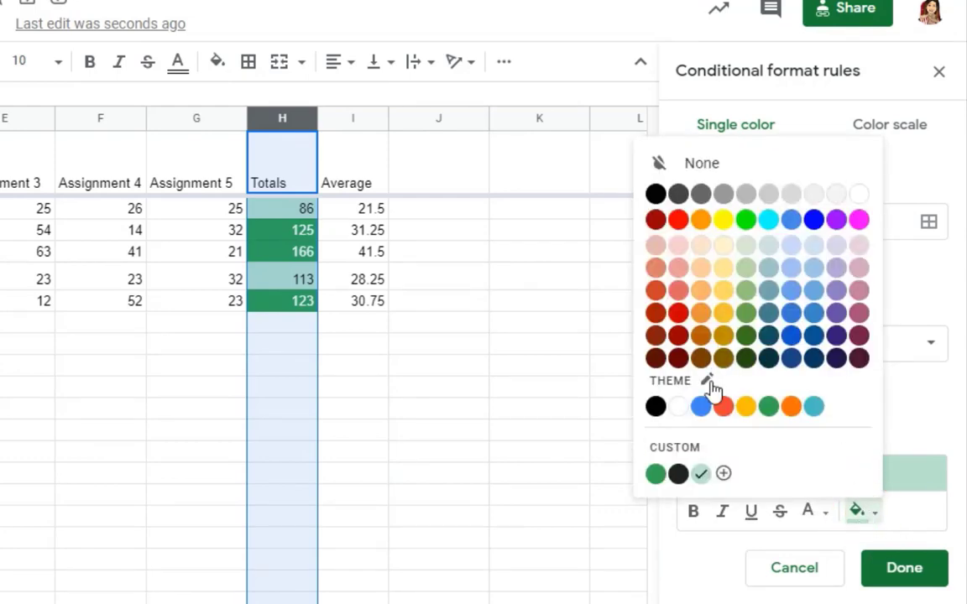
{"action": "left_click", "coordinate": [723, 407]}
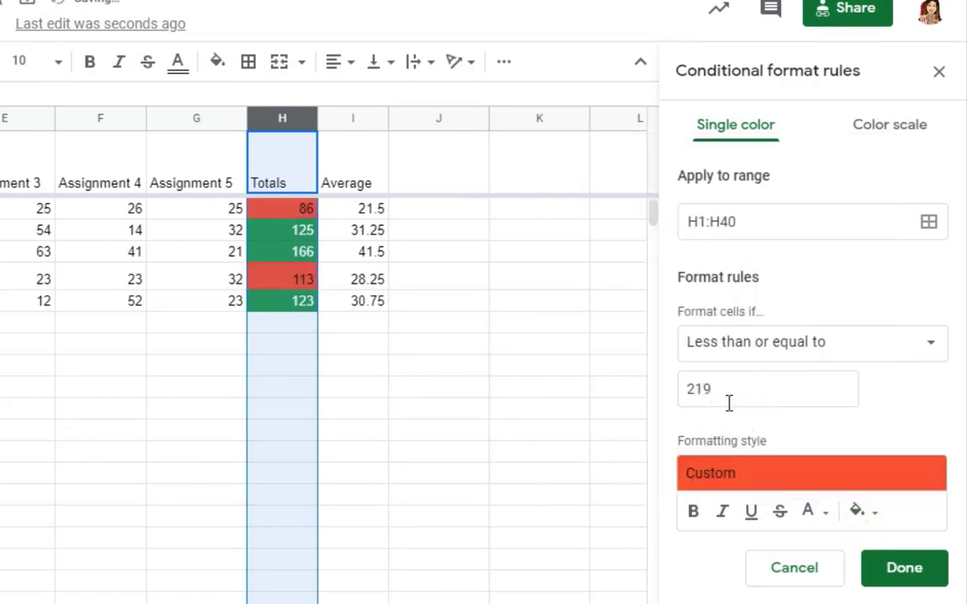
{"action": "left_click", "coordinate": [811, 514]}
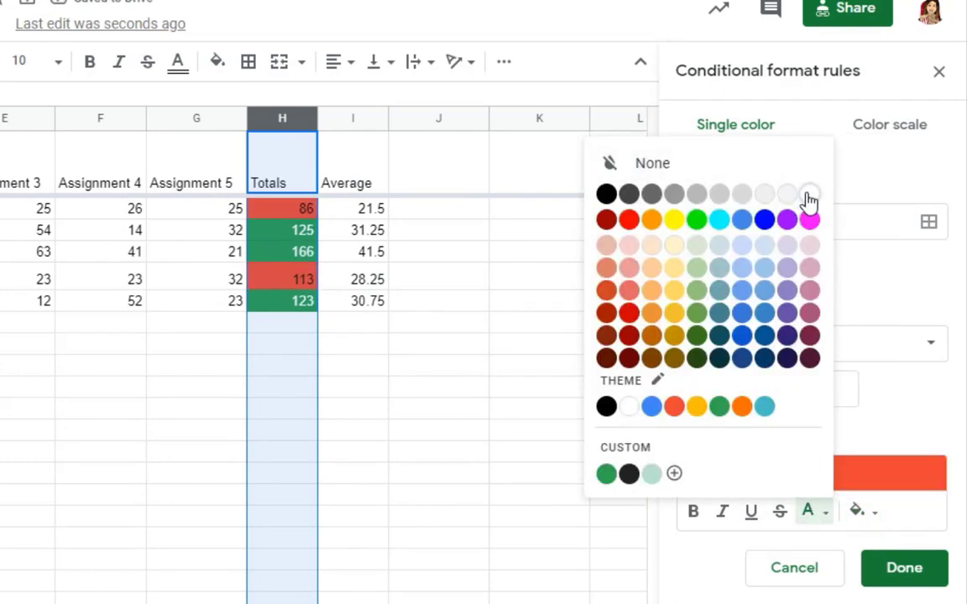
{"action": "left_click", "coordinate": [809, 196]}
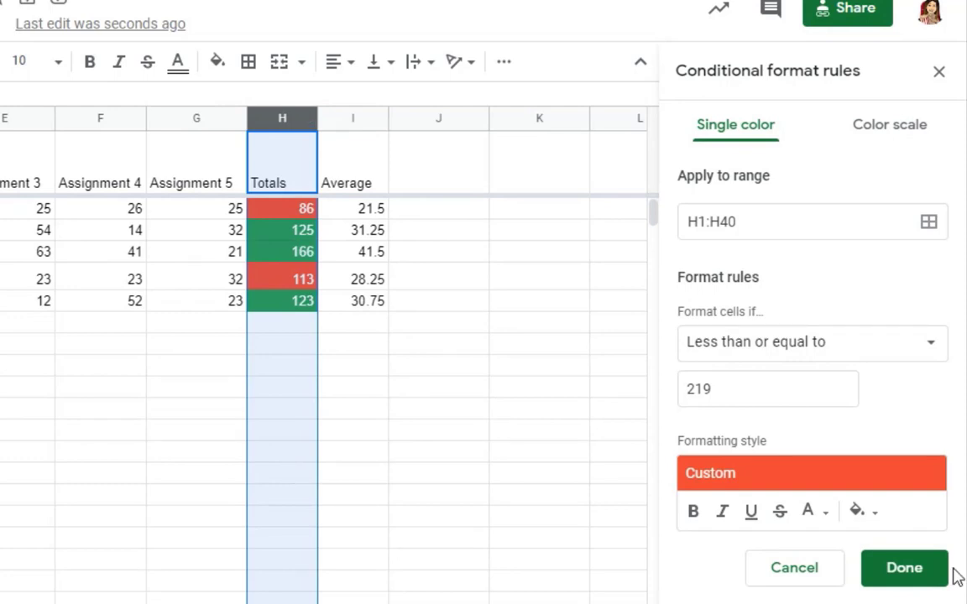
{"action": "left_click", "coordinate": [918, 577]}
{"action": "left_click", "coordinate": [119, 436]}
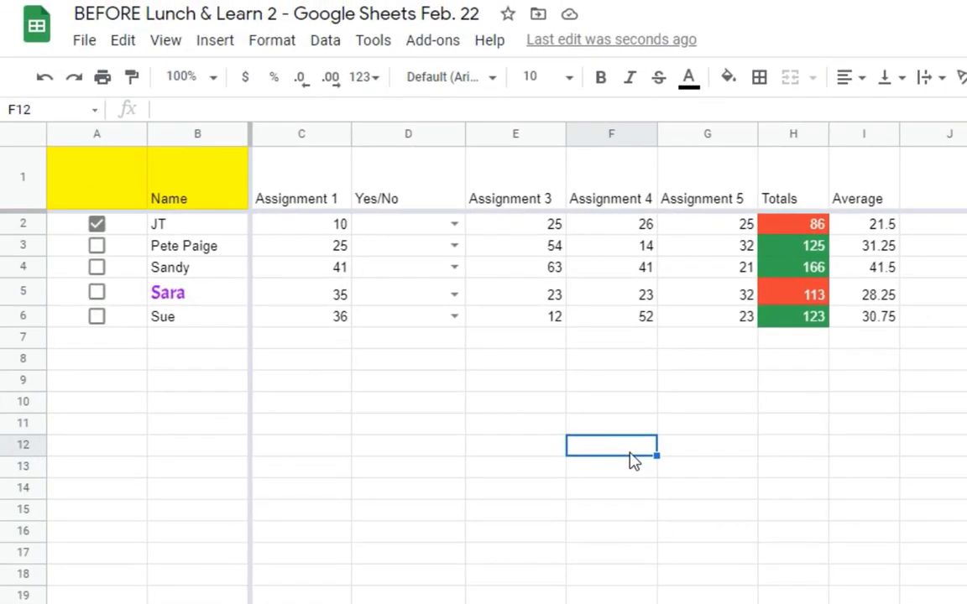
- Set the Assignment 3 score in cell E2 to 100
{"action": "left_click", "coordinate": [535, 228]}
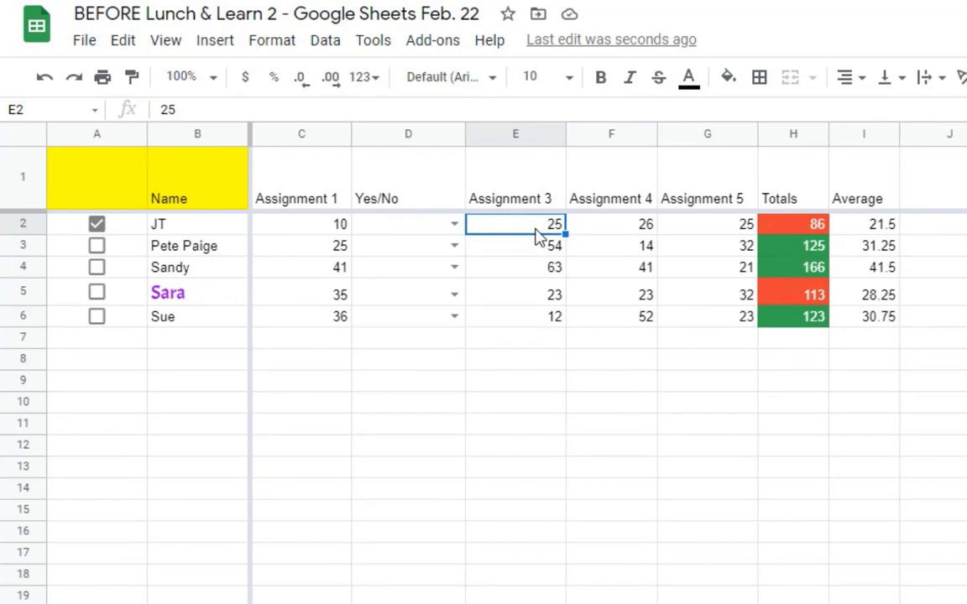
{"action": "type", "text": "100"}
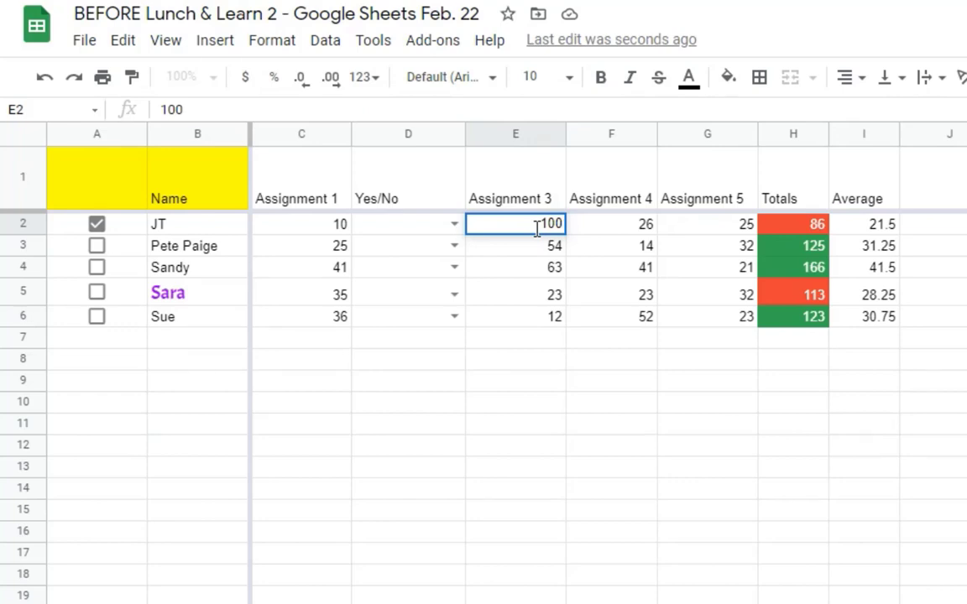
{"action": "key", "text": "Return"}
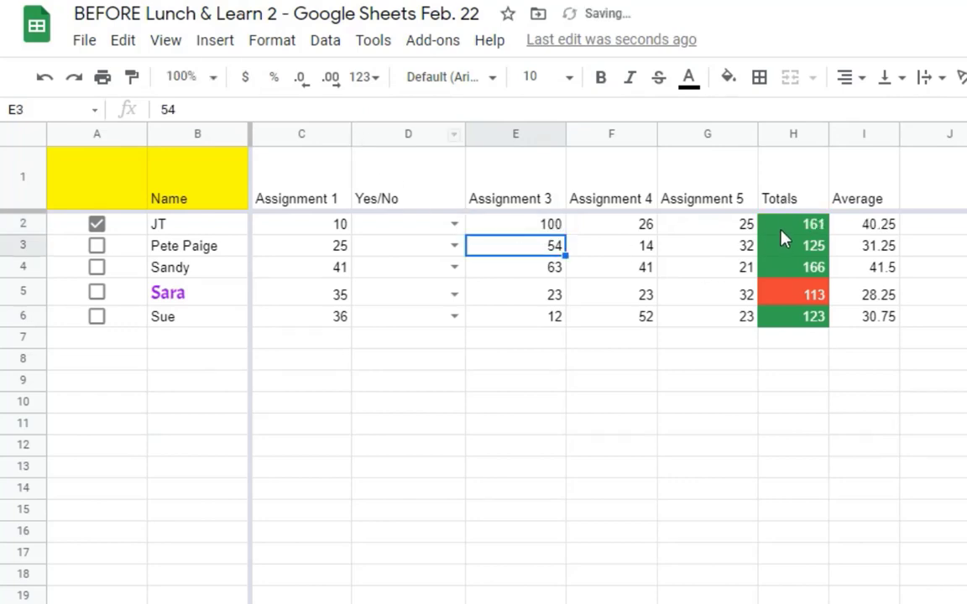
- Examine how the row 2 total and average and the coloured Totals cells respond to the changed score
{"action": "left_click", "coordinate": [846, 231]}
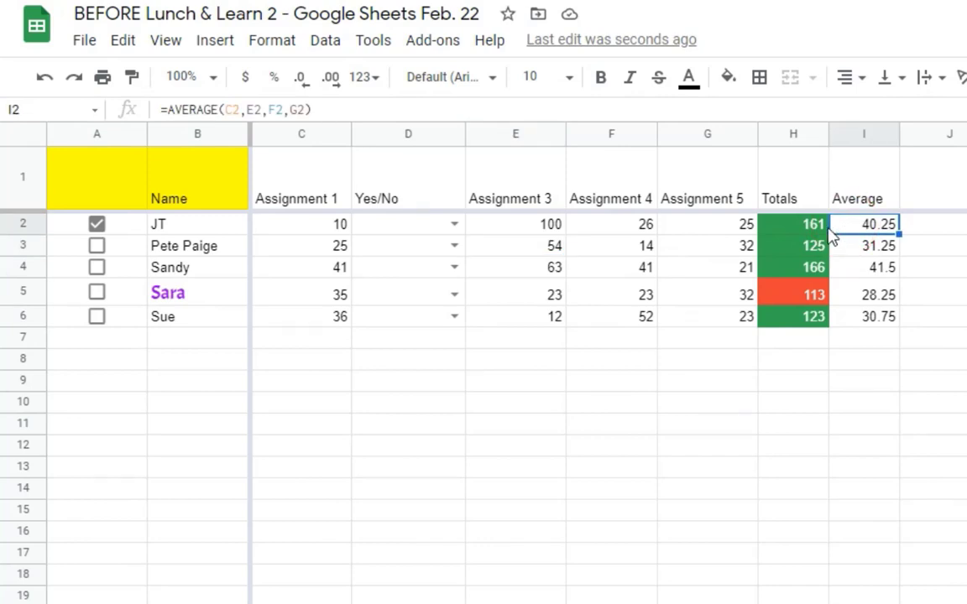
{"action": "left_click", "coordinate": [809, 229]}
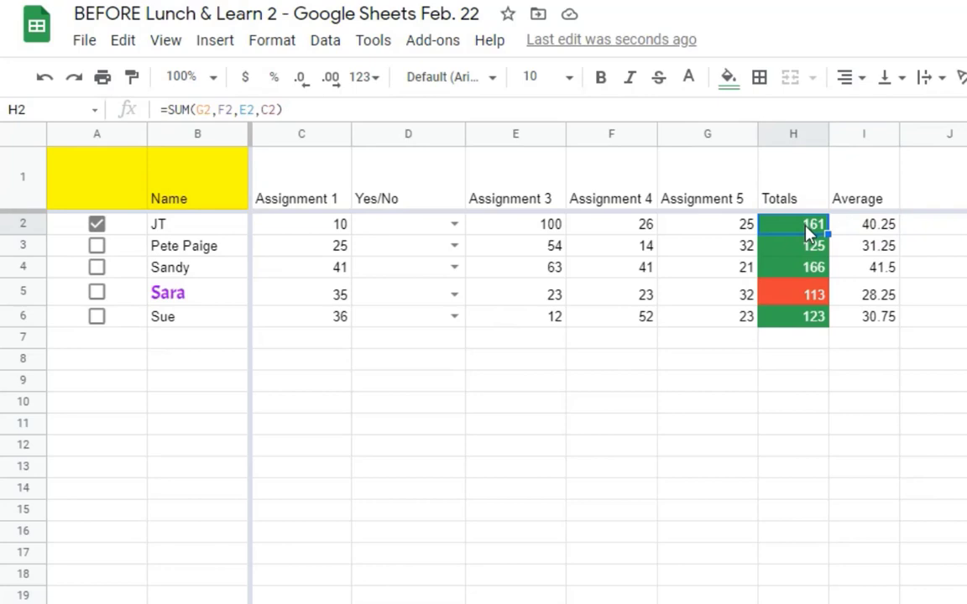
{"action": "left_click", "coordinate": [781, 376]}
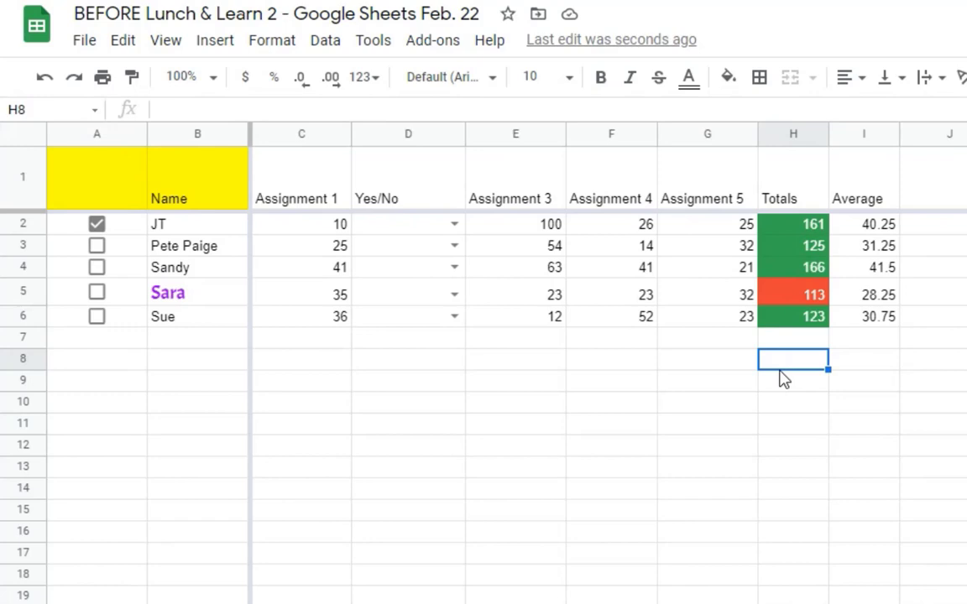
{"action": "left_click", "coordinate": [786, 226]}
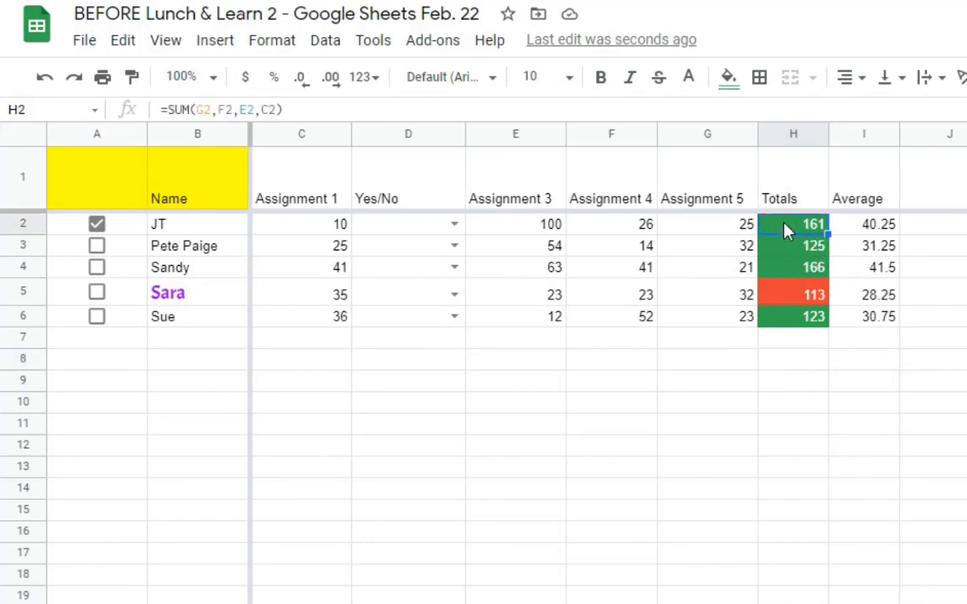
{"action": "left_click", "coordinate": [787, 277]}
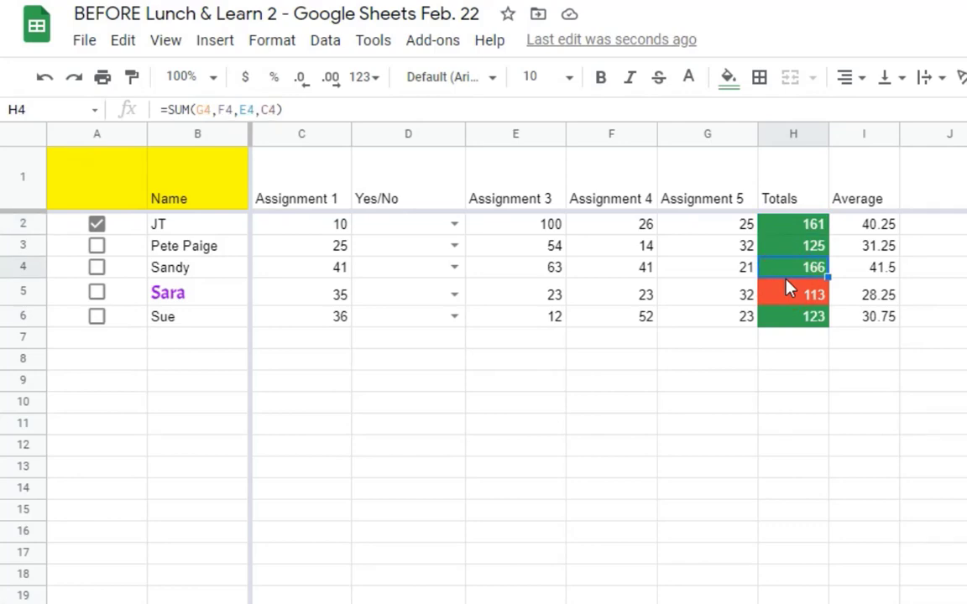
{"action": "left_click", "coordinate": [793, 232]}
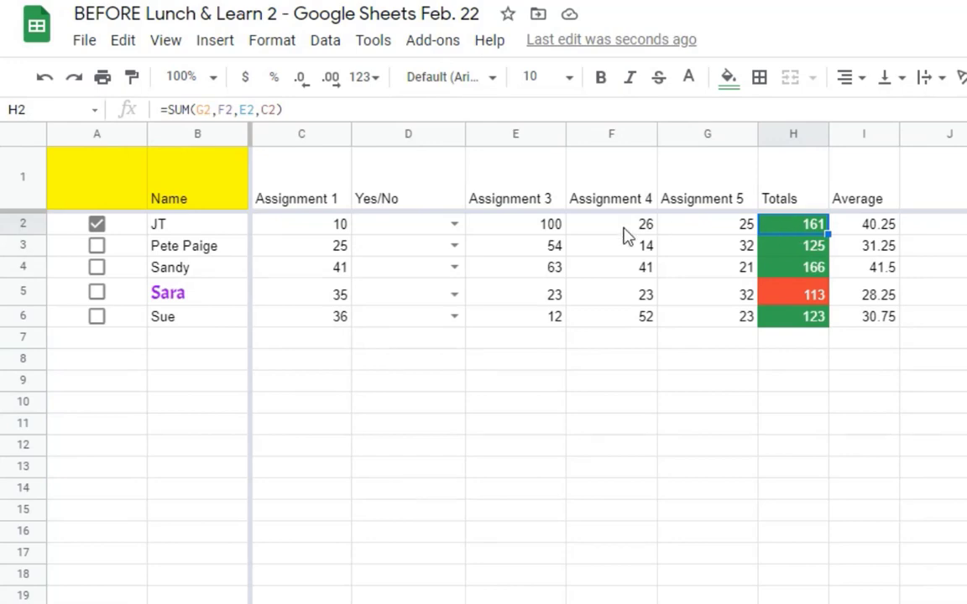
{"action": "left_click", "coordinate": [570, 225]}
{"action": "left_click", "coordinate": [531, 233]}
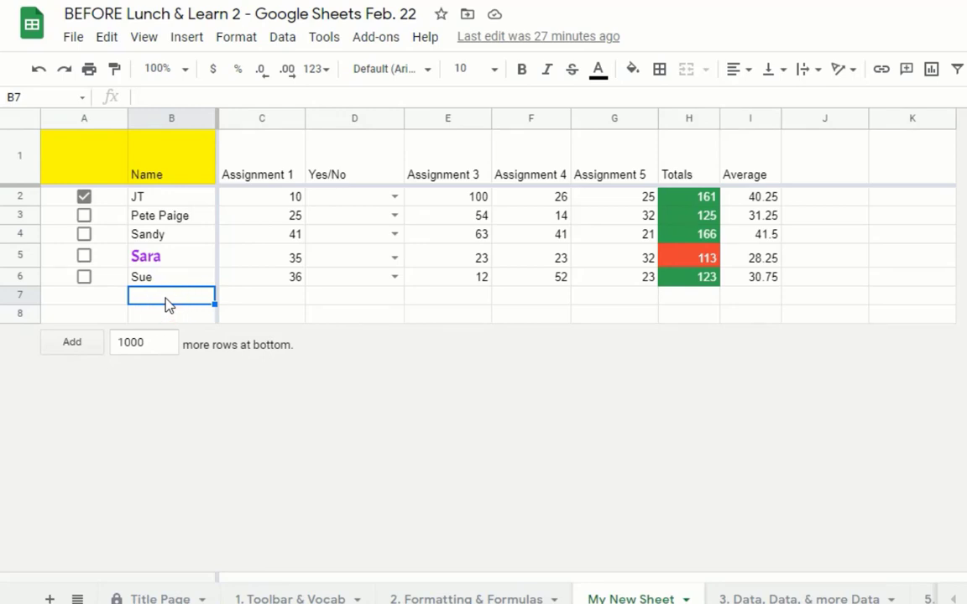
- Enter "Information Information Students Students" in cell B7 below the list of names
{"action": "double_click", "coordinate": [168, 304]}
{"action": "type", "text": "Information Information Students Student"}
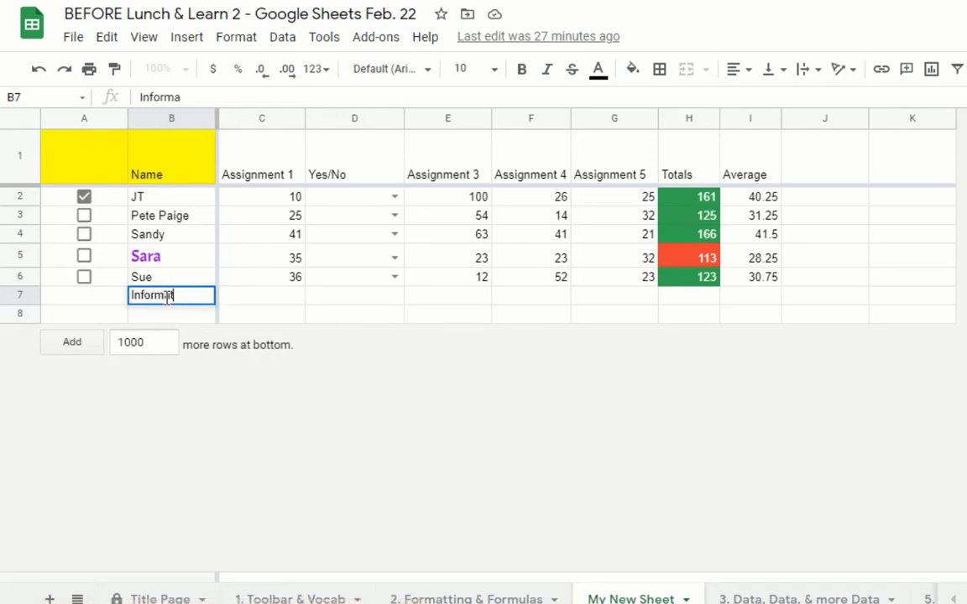
{"action": "type", "text": "s"}
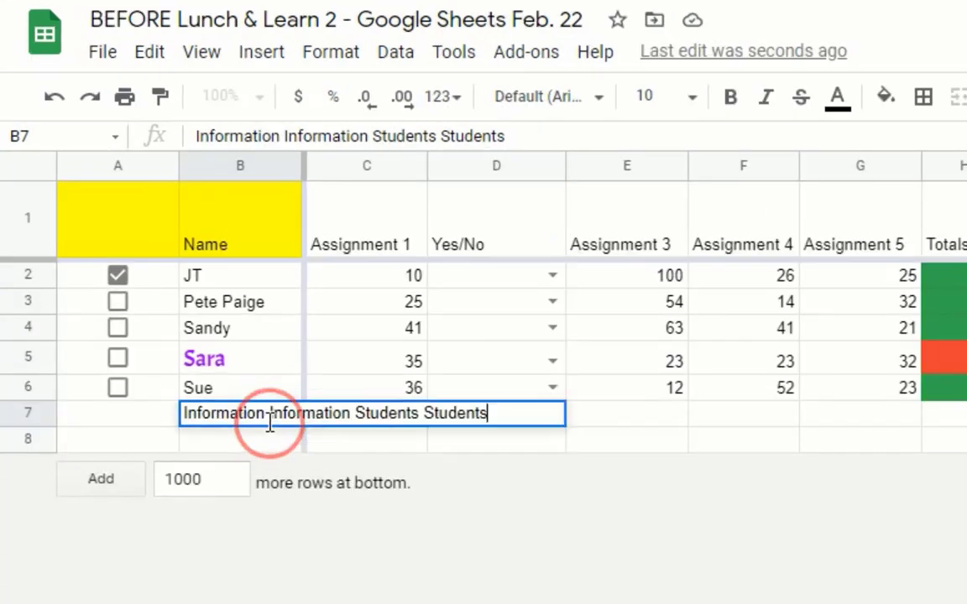
{"action": "left_click", "coordinate": [268, 416]}
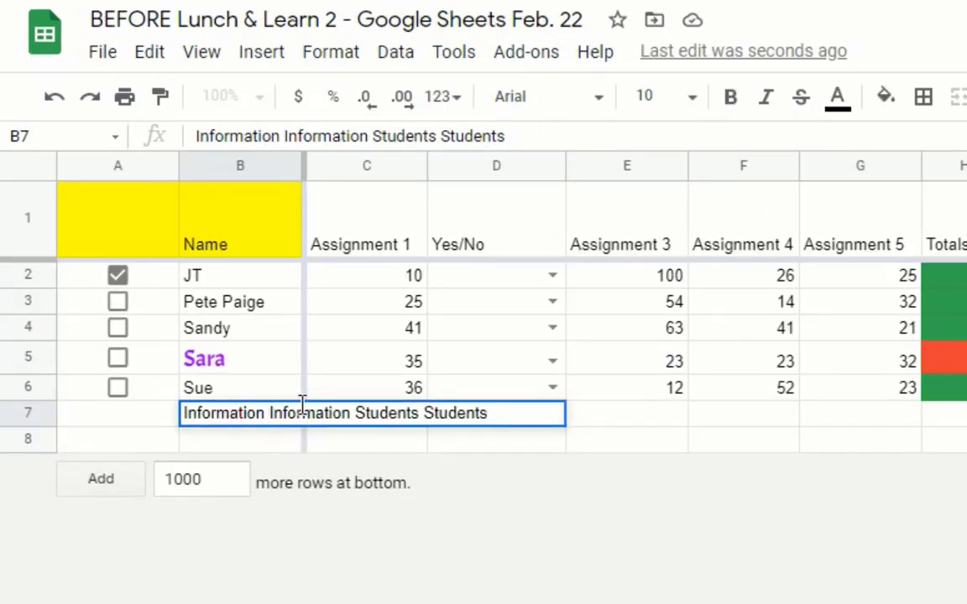
{"action": "key", "text": "Return"}
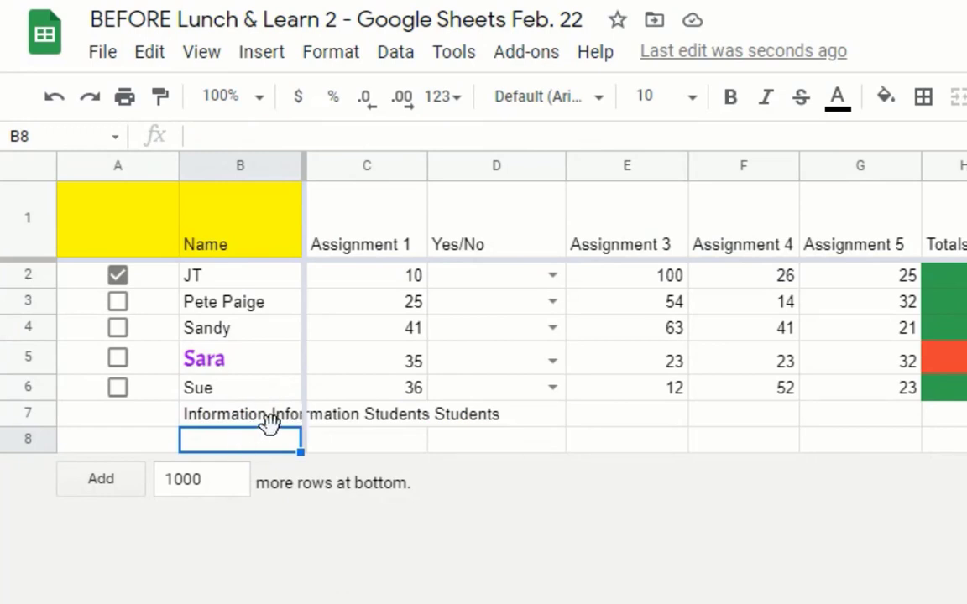
- Insert a line break after the first "Information" in cell B7 and remove the leading space on the new line
{"action": "left_click", "coordinate": [275, 422]}
{"action": "double_click", "coordinate": [275, 421]}
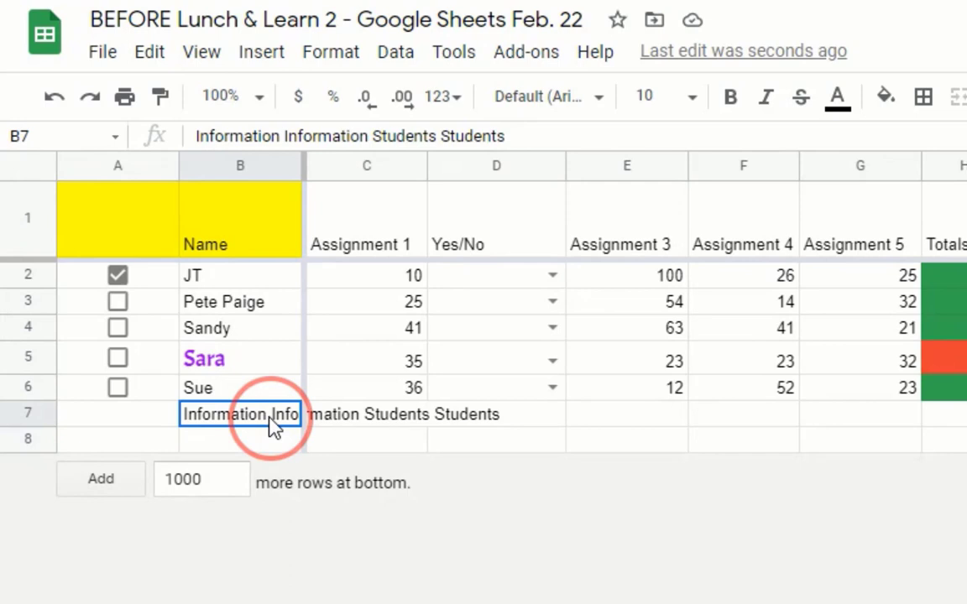
{"action": "left_click", "coordinate": [279, 137]}
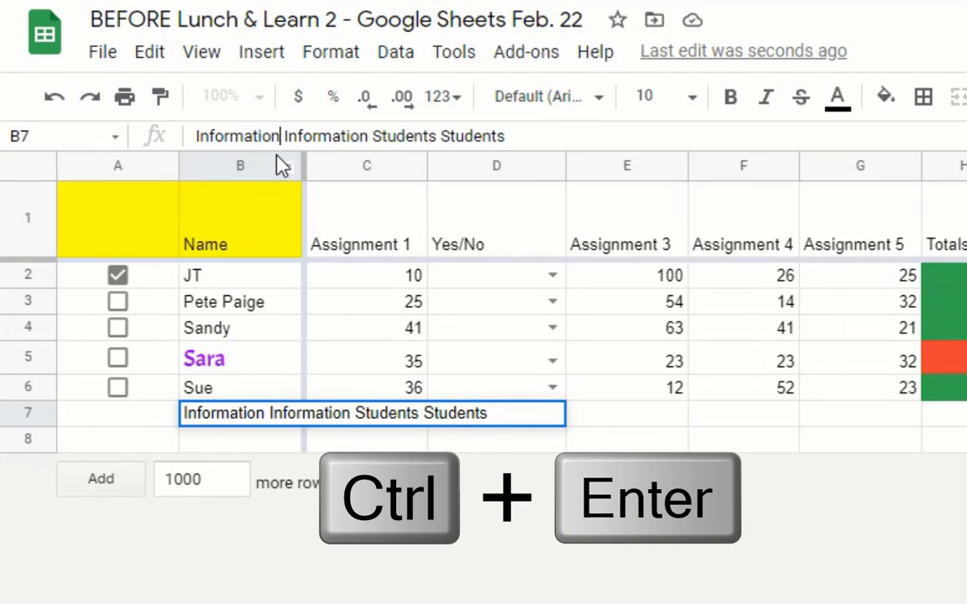
{"action": "key", "text": "ctrl+Return"}
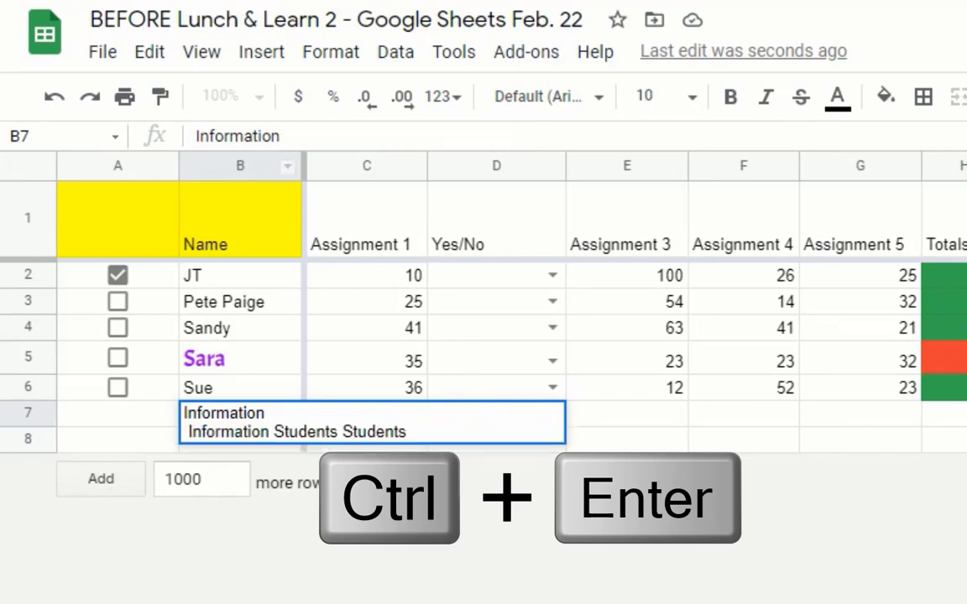
{"action": "left_click", "coordinate": [188, 430]}
{"action": "key", "text": "BackSpace"}
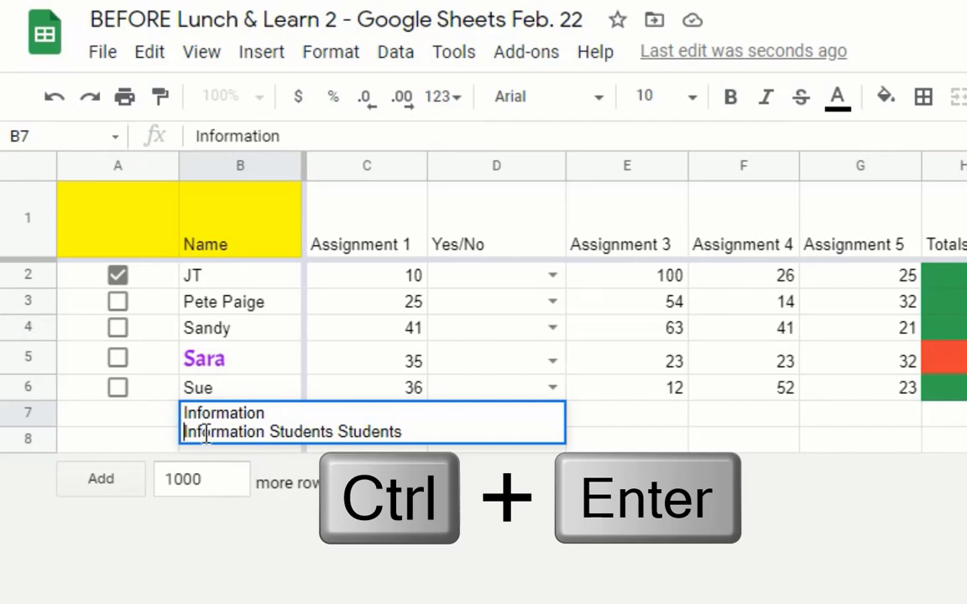
- Insert line breaks so the remaining words in cell B7 each sit on their own line, and commit the cell
{"action": "left_click", "coordinate": [269, 433]}
{"action": "key", "text": "ctrl+Return"}
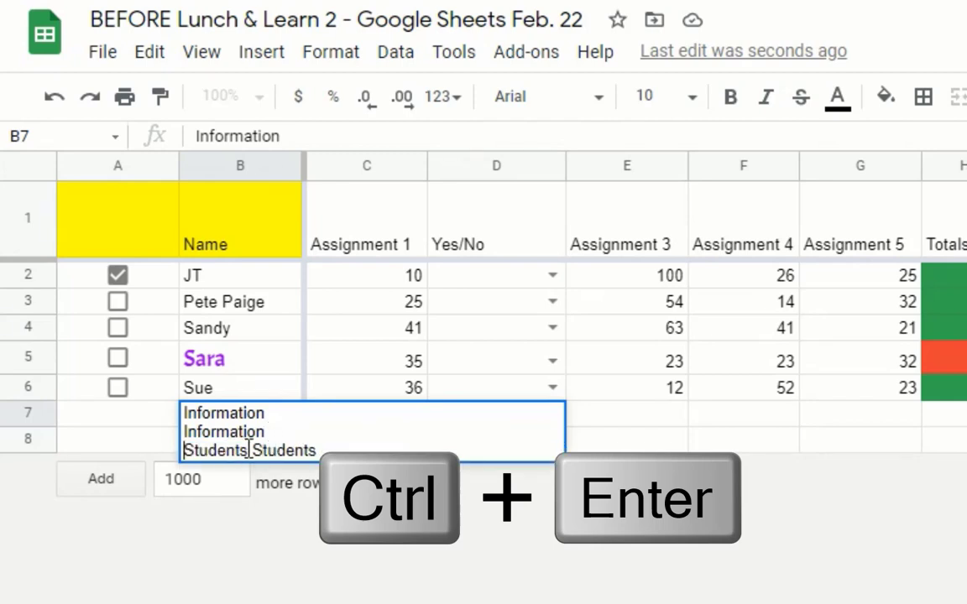
{"action": "left_click", "coordinate": [251, 451]}
{"action": "key", "text": "ctrl+Return"}
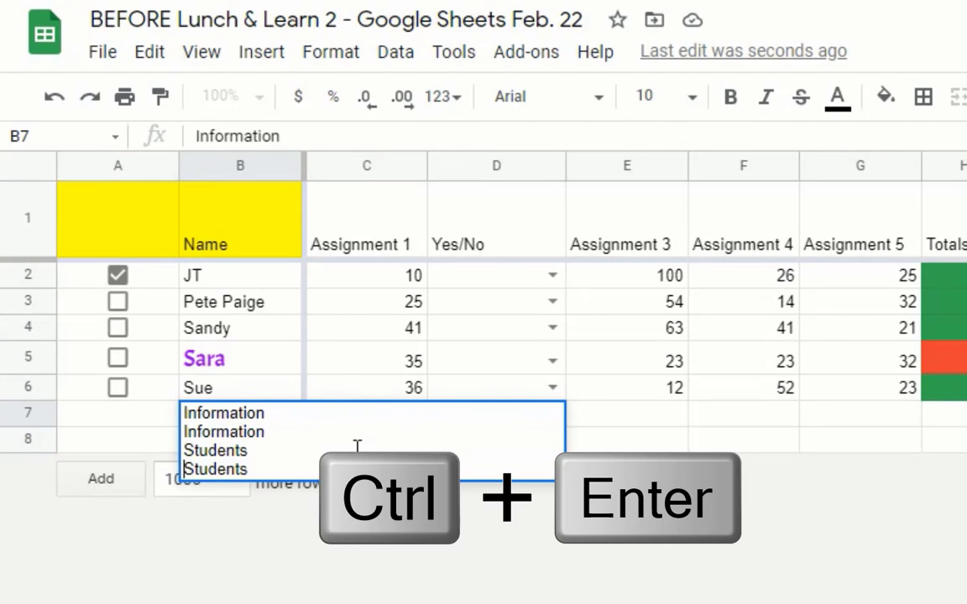
{"action": "key", "text": "Return"}
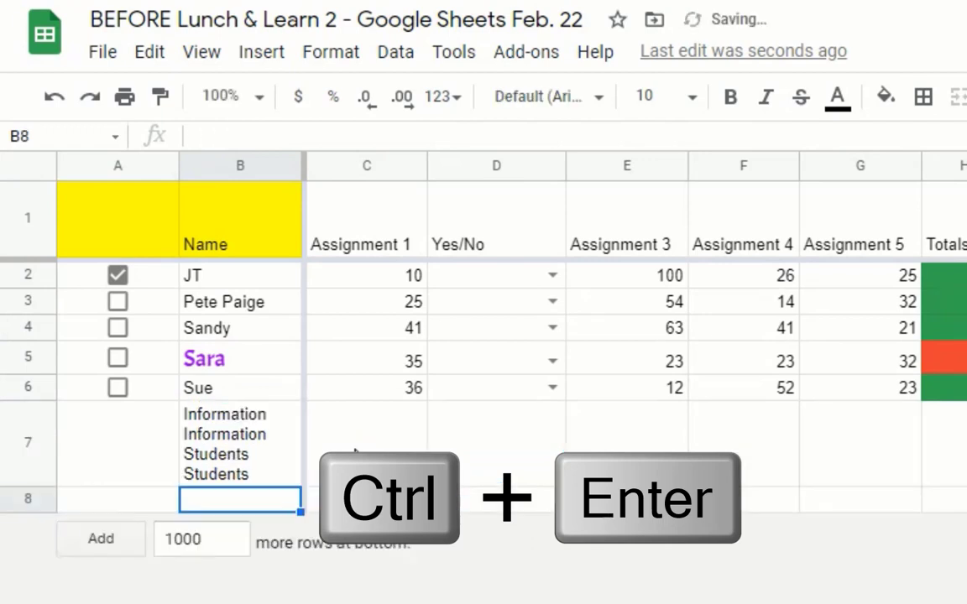
{"action": "left_click", "coordinate": [277, 435]}
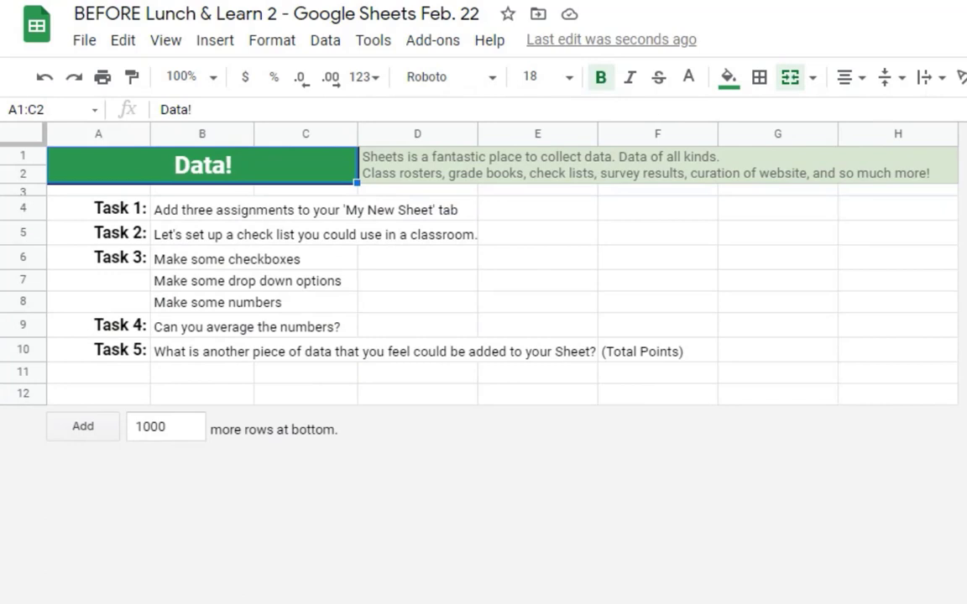
- Go to the "5. Sharing, Publishing, & Protecting" sheet, open the spreadsheet's share settings and change the link access to Restricted
{"action": "key", "text": "ctrl+shift+Page_Down"}
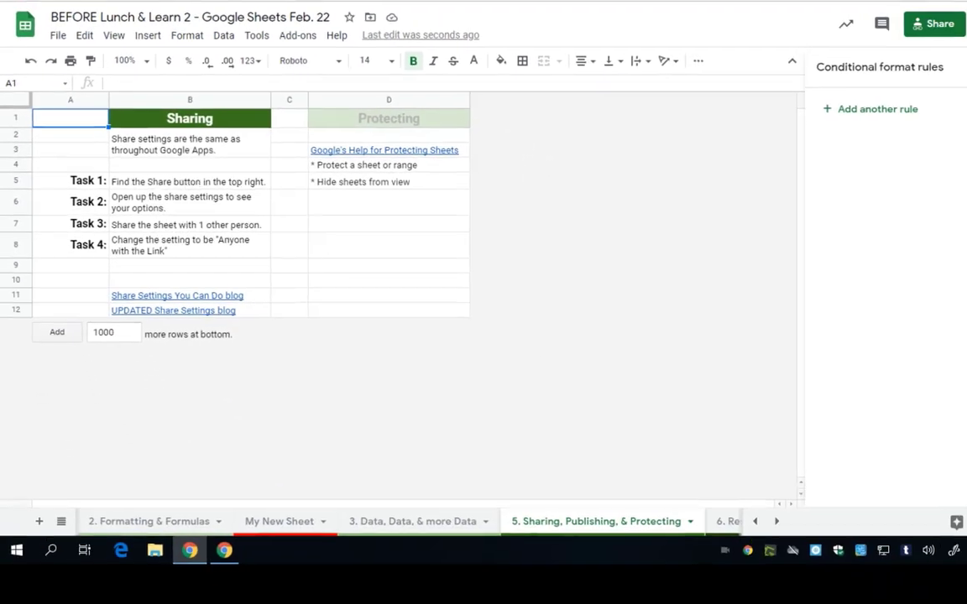
{"action": "left_click", "coordinate": [961, 66]}
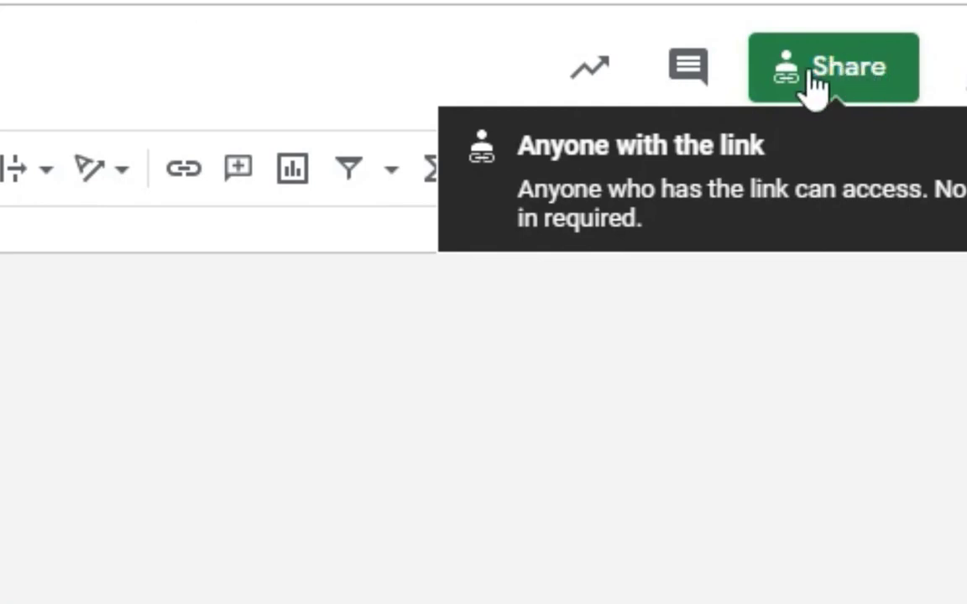
{"action": "left_click", "coordinate": [931, 2]}
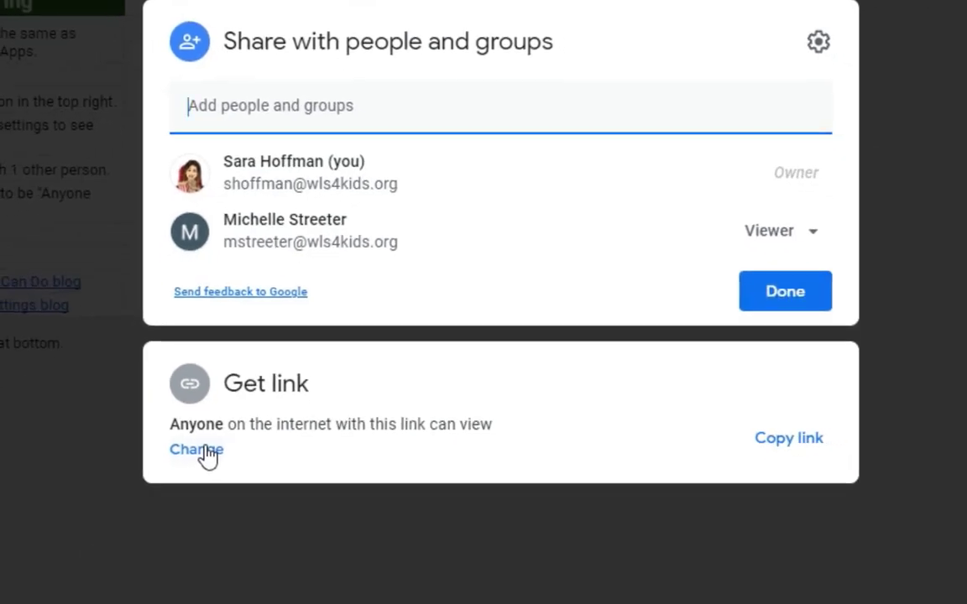
{"action": "left_click", "coordinate": [201, 450]}
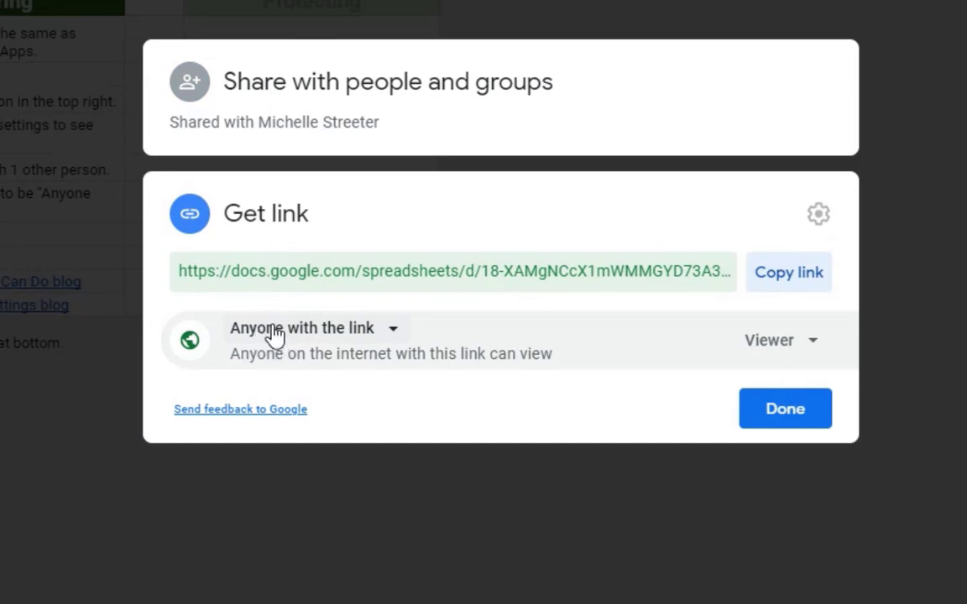
{"action": "left_click", "coordinate": [329, 339]}
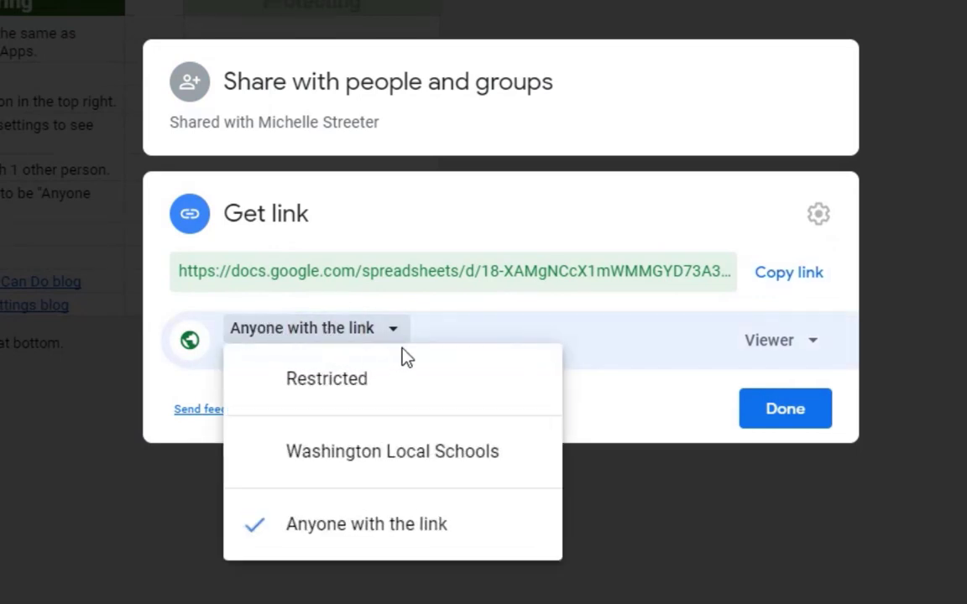
{"action": "left_click", "coordinate": [346, 400]}
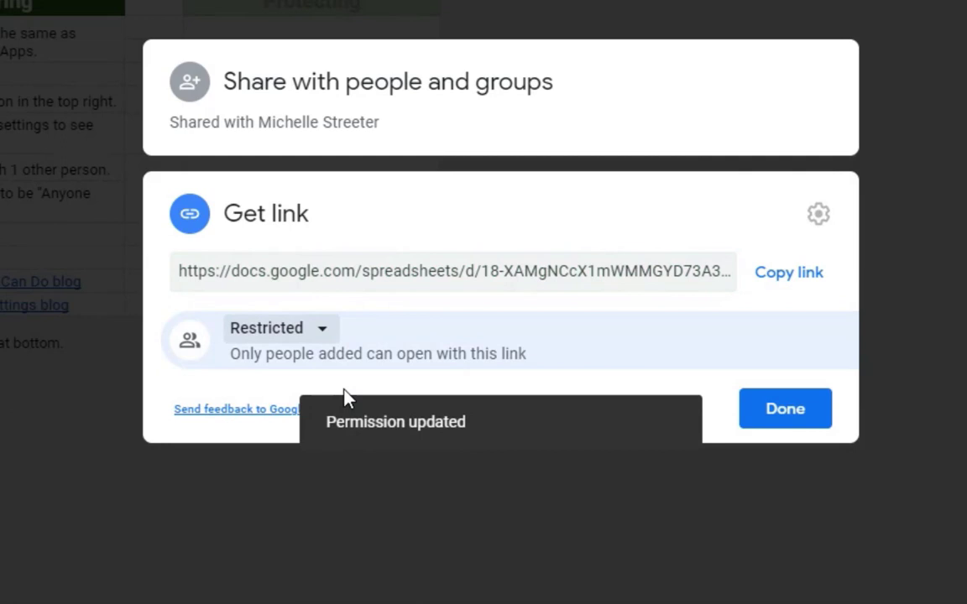
- Change the link access to Washington Local Schools, check the role choices and keep Viewer
{"action": "left_click", "coordinate": [449, 91]}
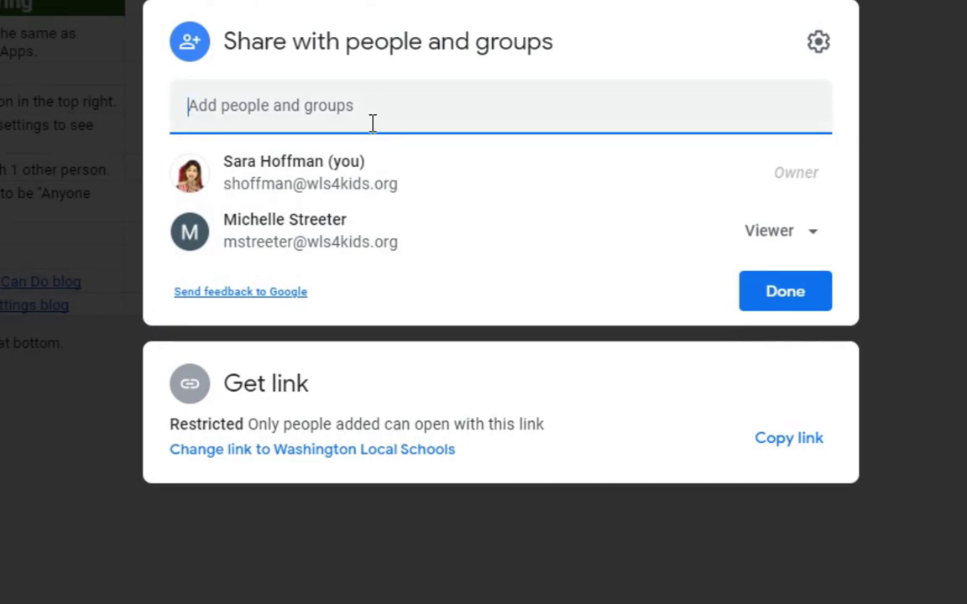
{"action": "left_click", "coordinate": [201, 459]}
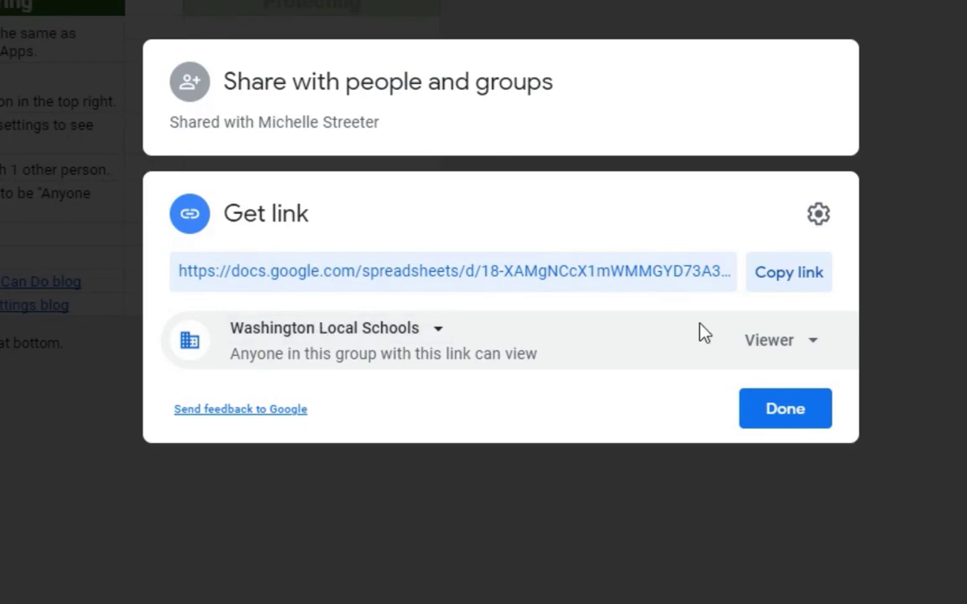
{"action": "left_click", "coordinate": [791, 347]}
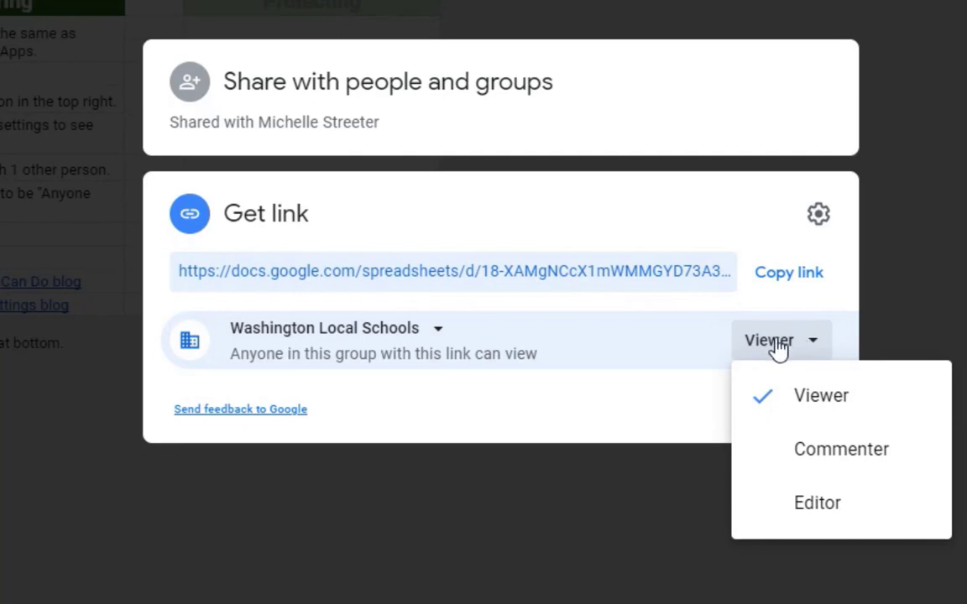
{"action": "left_click", "coordinate": [789, 345]}
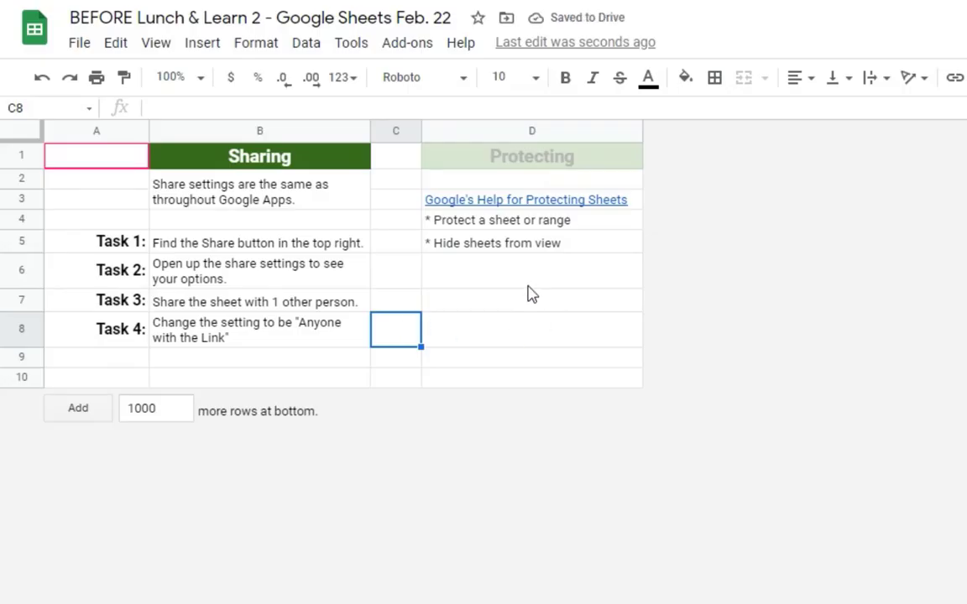
- Go to My New Sheet, start a new sheet protection and choose Title Page as the sheet to protect
{"action": "left_click", "coordinate": [499, 160]}
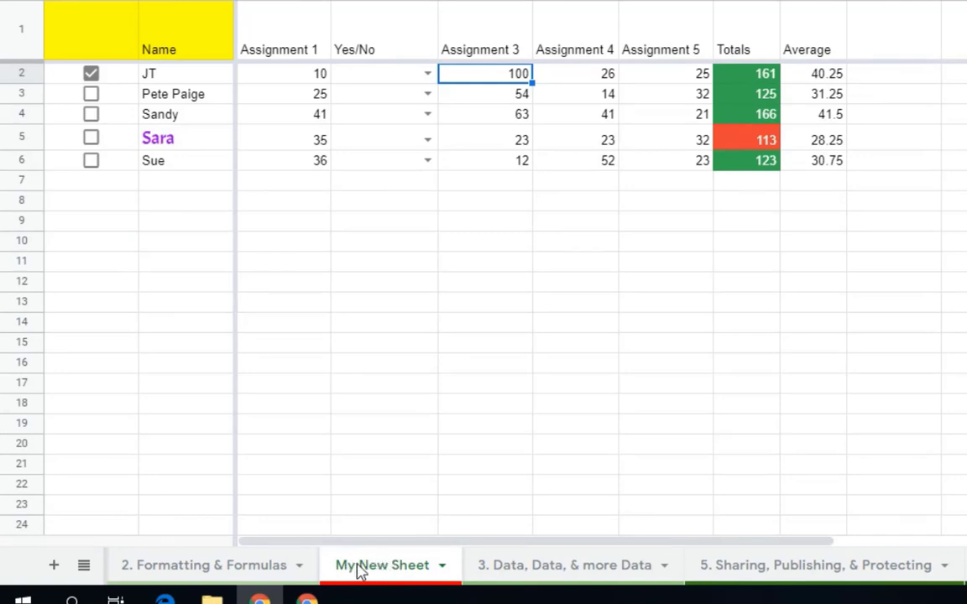
{"action": "left_click", "coordinate": [443, 567]}
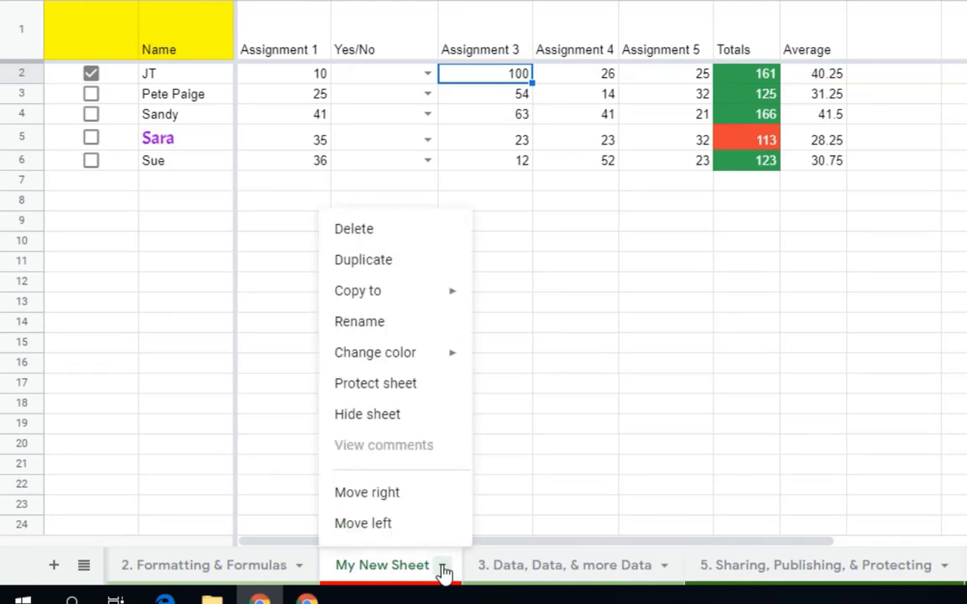
{"action": "left_click", "coordinate": [382, 385]}
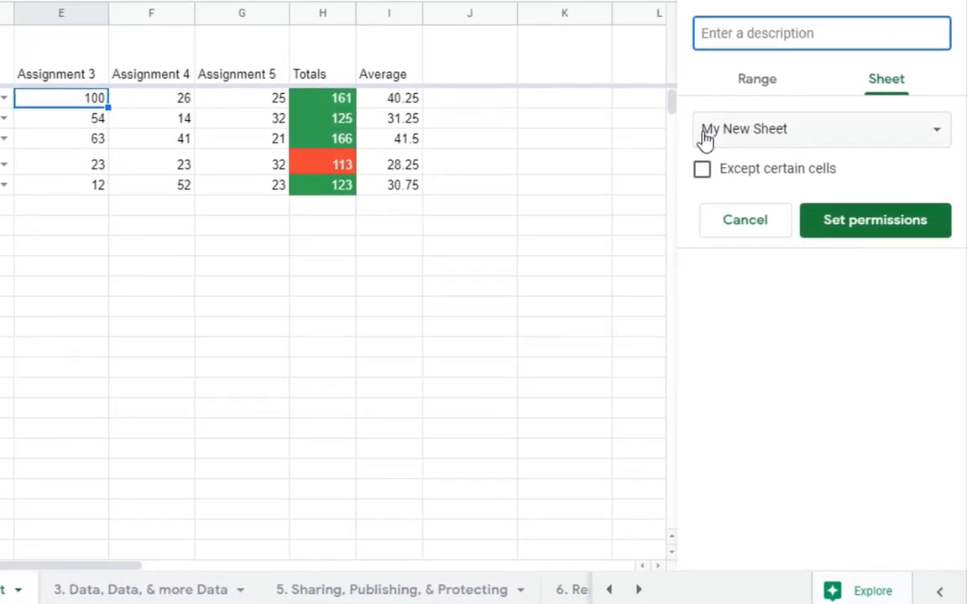
{"action": "left_click", "coordinate": [829, 134]}
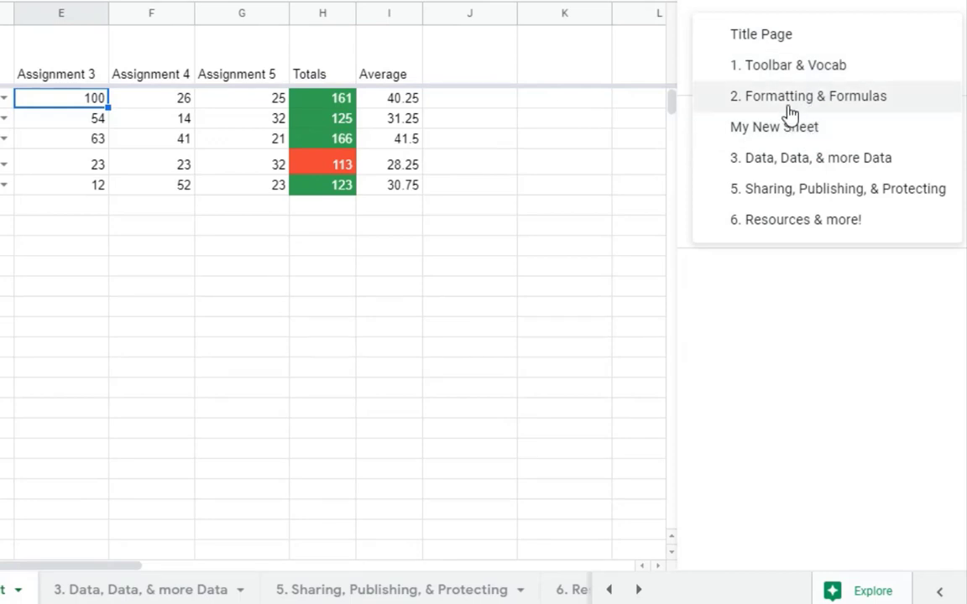
{"action": "left_click", "coordinate": [789, 36]}
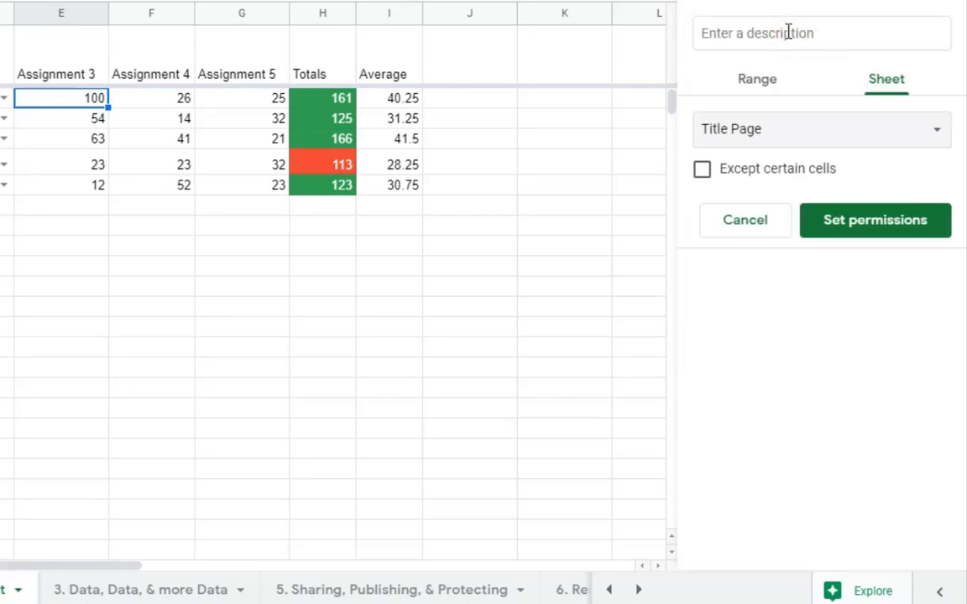
{"action": "left_click", "coordinate": [789, 33]}
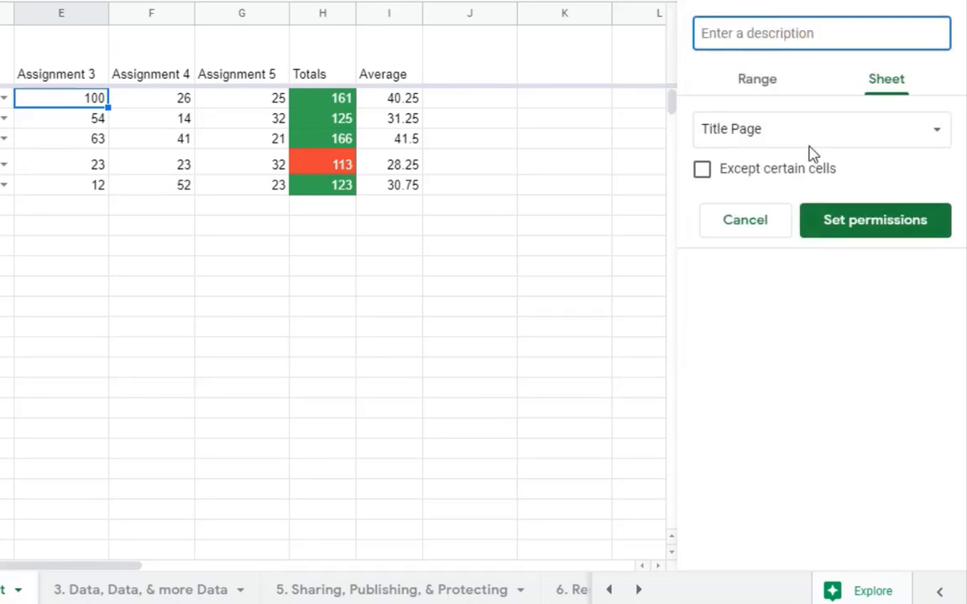
- Review the editing permission choices for Title Page, restrict editing to Only you and apply the protection
{"action": "left_click", "coordinate": [870, 226]}
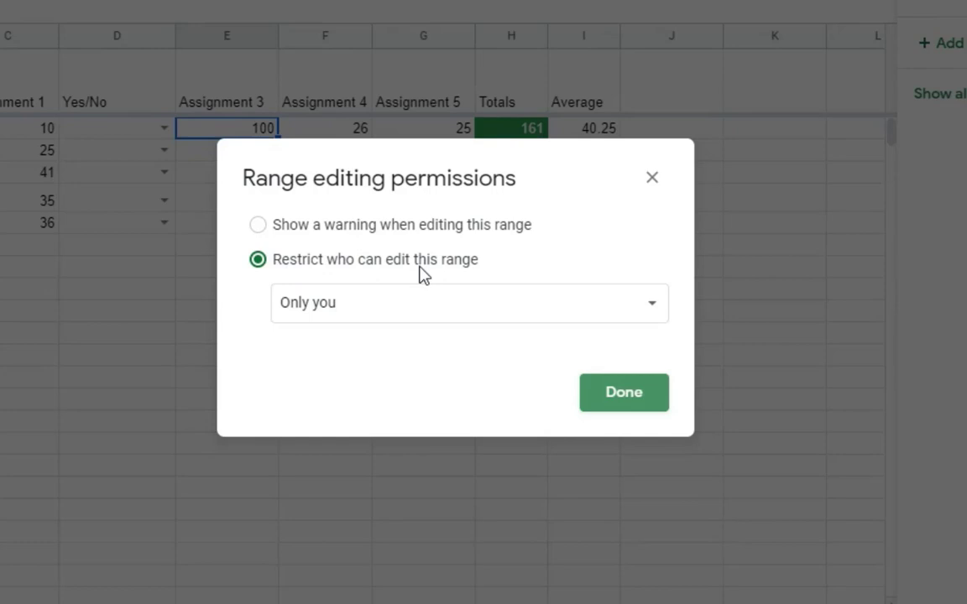
{"action": "left_click", "coordinate": [435, 313]}
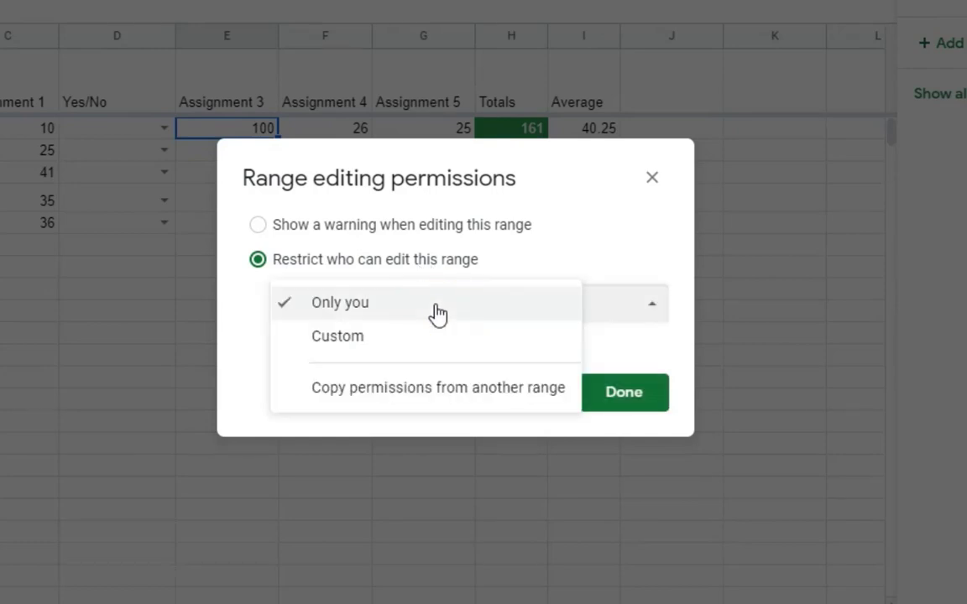
{"action": "left_click", "coordinate": [437, 313]}
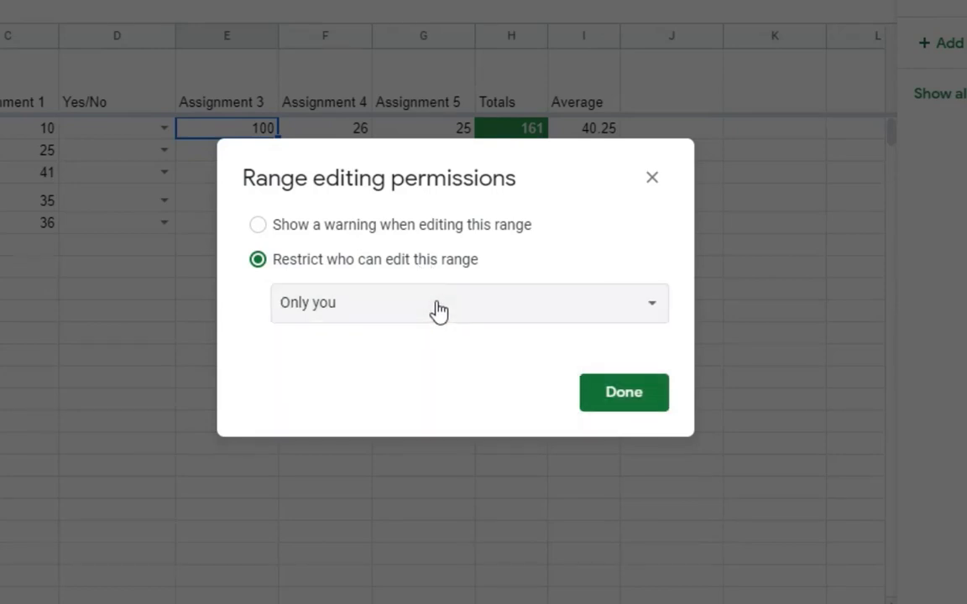
{"action": "left_click", "coordinate": [384, 220]}
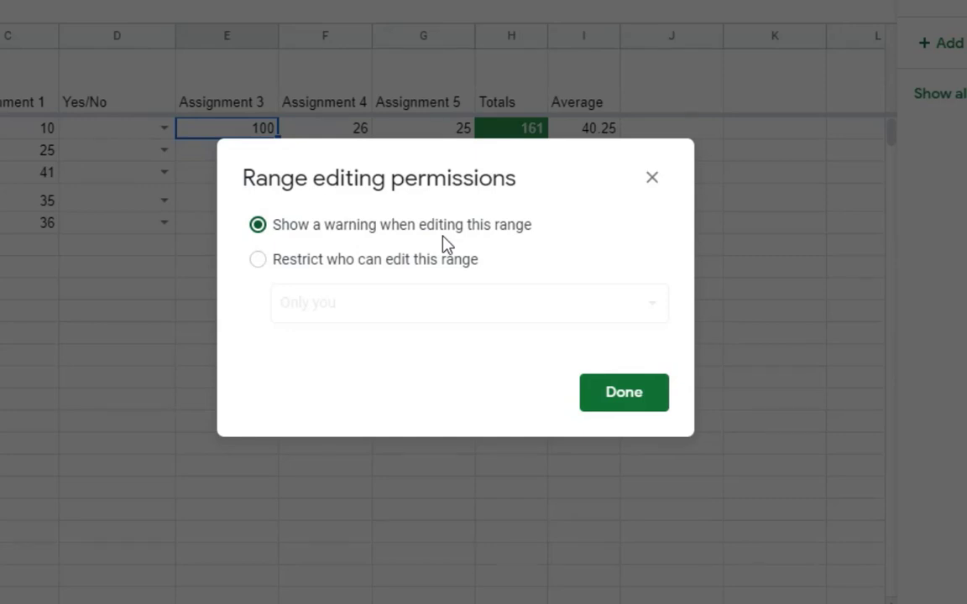
{"action": "left_click", "coordinate": [334, 262]}
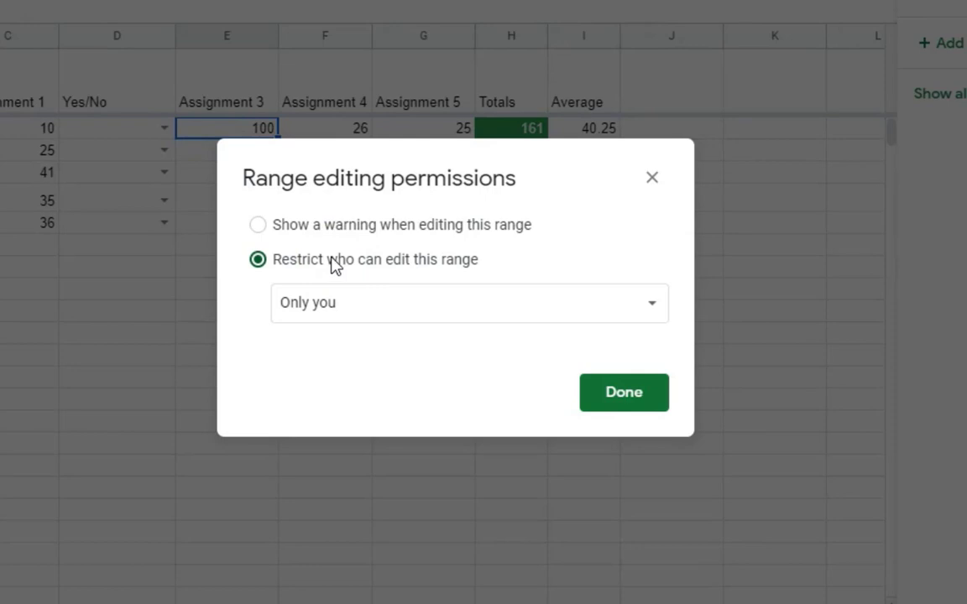
{"action": "left_click", "coordinate": [375, 307]}
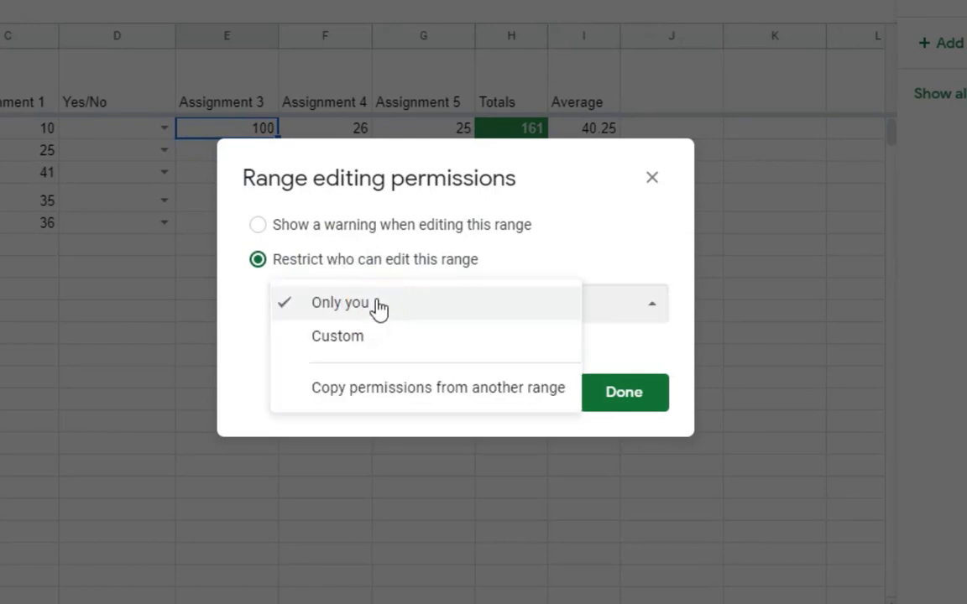
{"action": "left_click", "coordinate": [377, 304]}
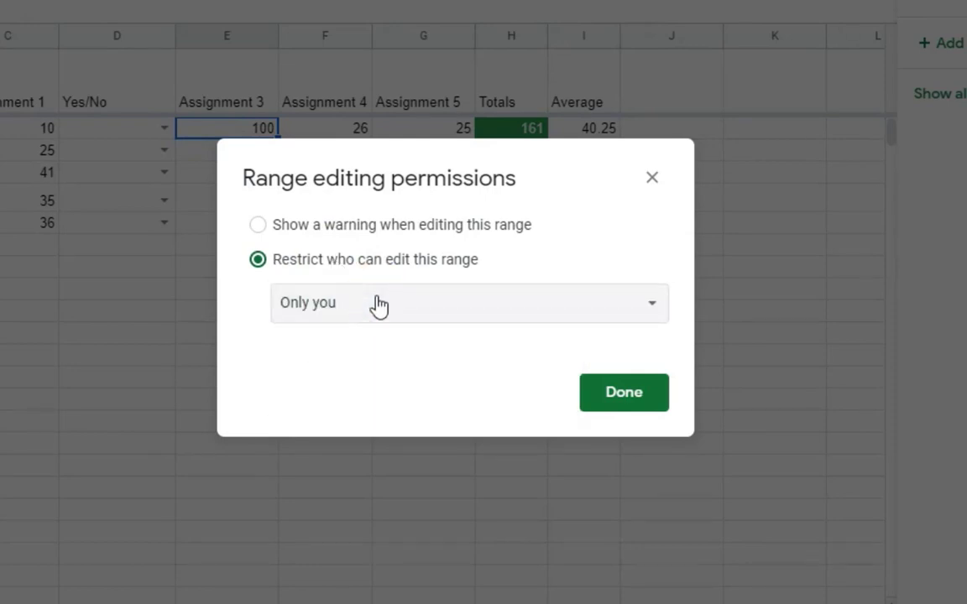
{"action": "left_click", "coordinate": [615, 388]}
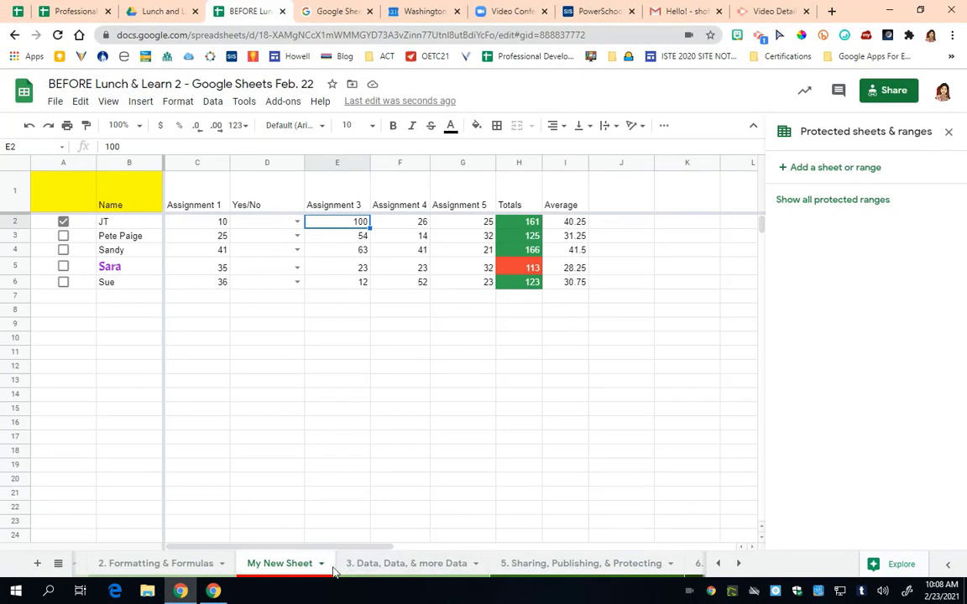
- Open Title Page from the list of all sheets to check its protection, and return to My New Sheet
{"action": "left_click", "coordinate": [59, 564]}
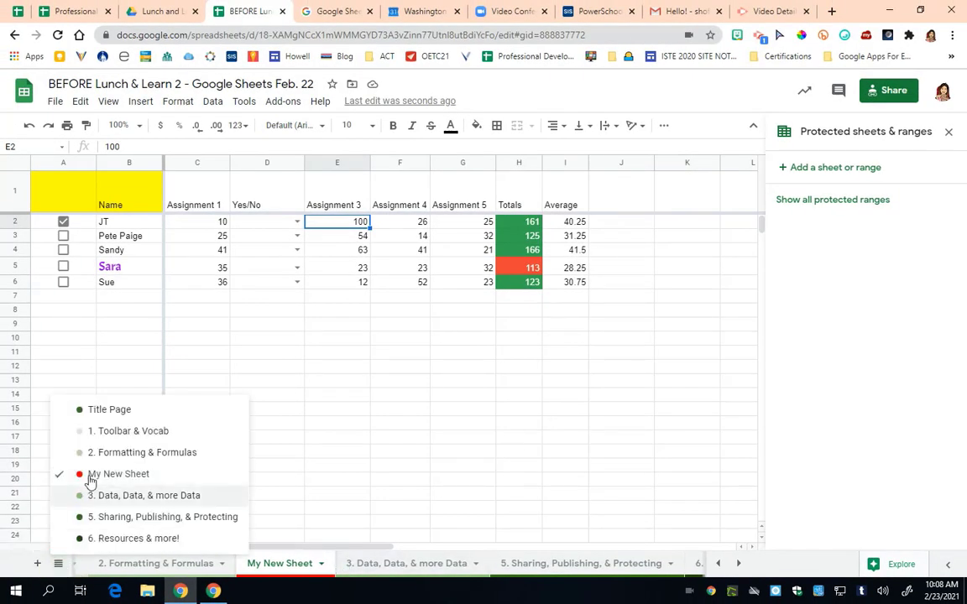
{"action": "left_click", "coordinate": [112, 415]}
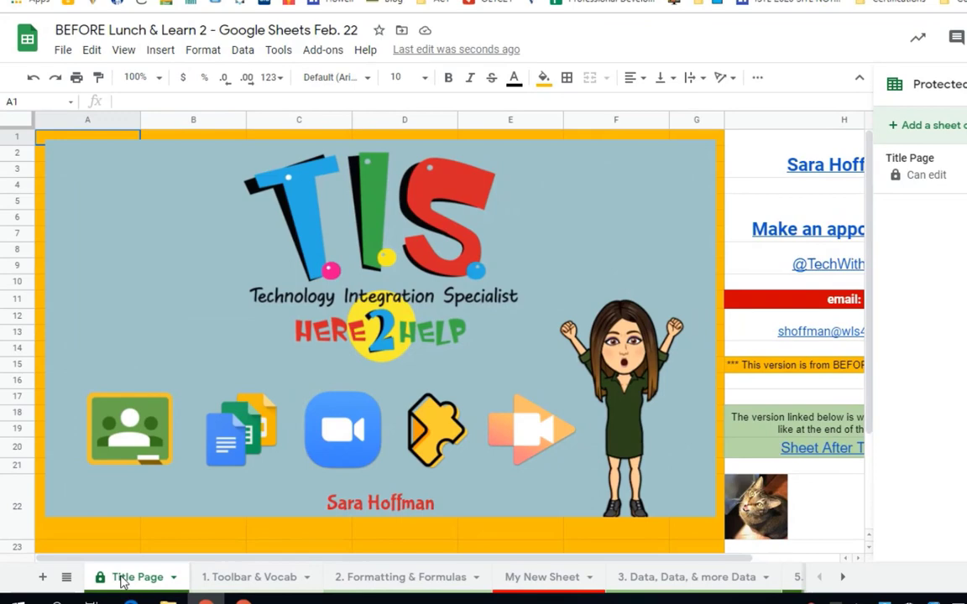
{"action": "left_click", "coordinate": [537, 577]}
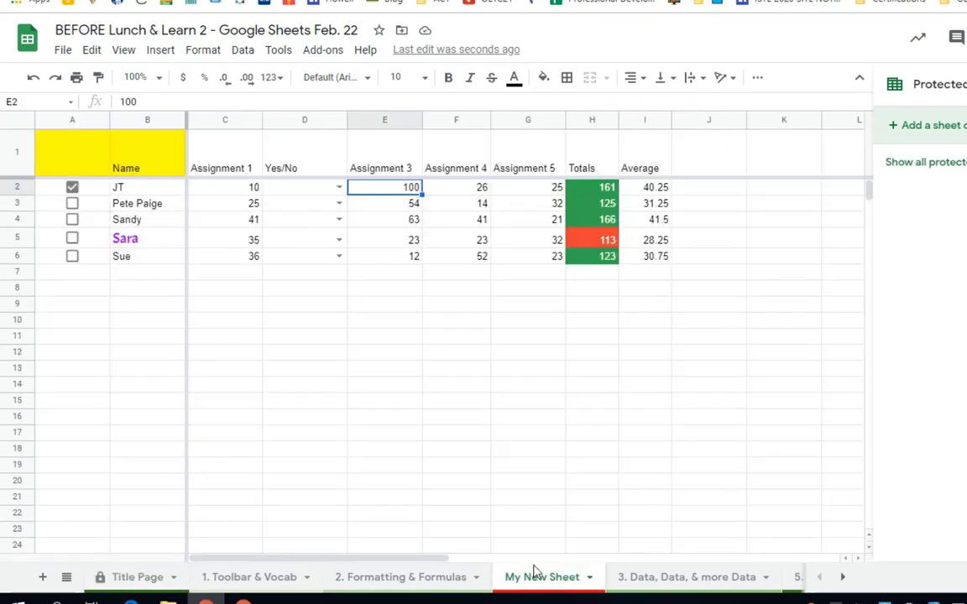
- Select row 2 of My New Sheet and start a range protection for 'My New Sheet'!2:2
{"action": "left_click", "coordinate": [21, 186]}
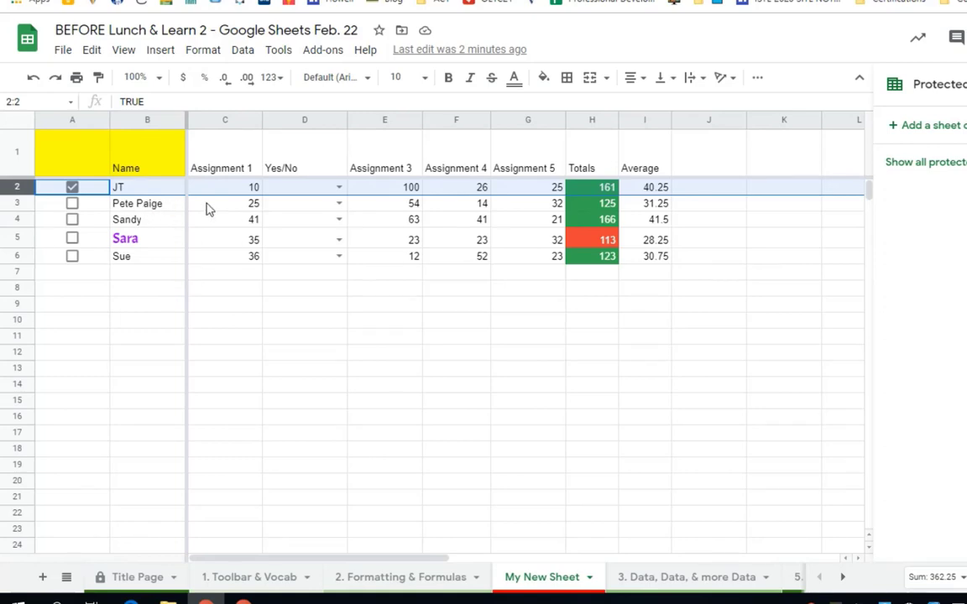
{"action": "key", "text": "alt+o"}
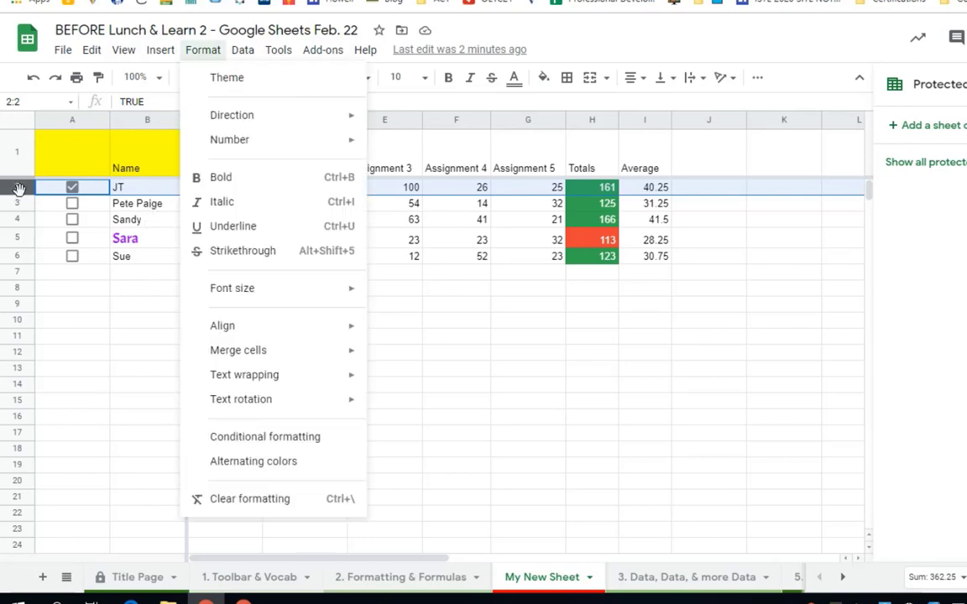
{"action": "key", "text": "Escape"}
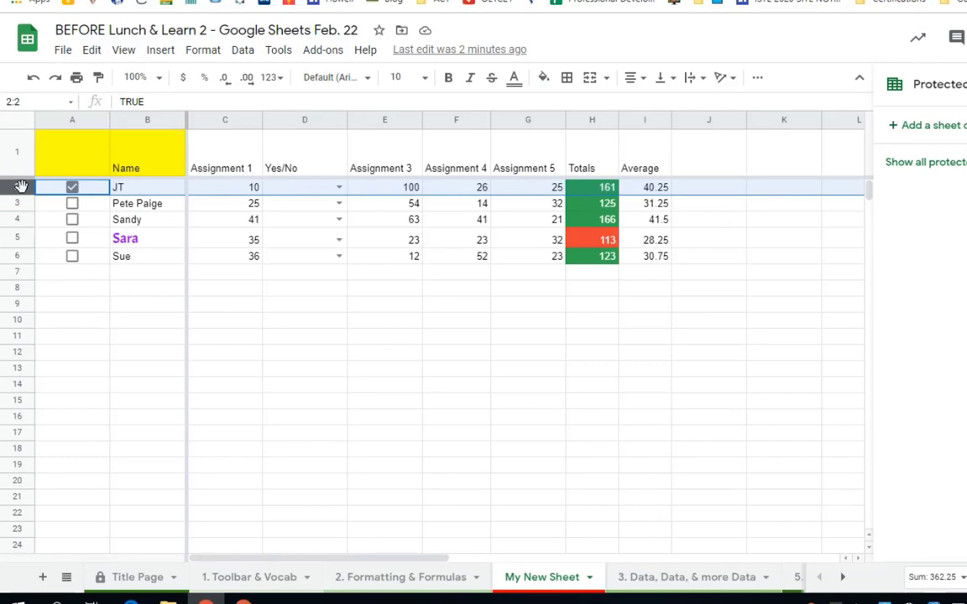
{"action": "left_click", "coordinate": [277, 52]}
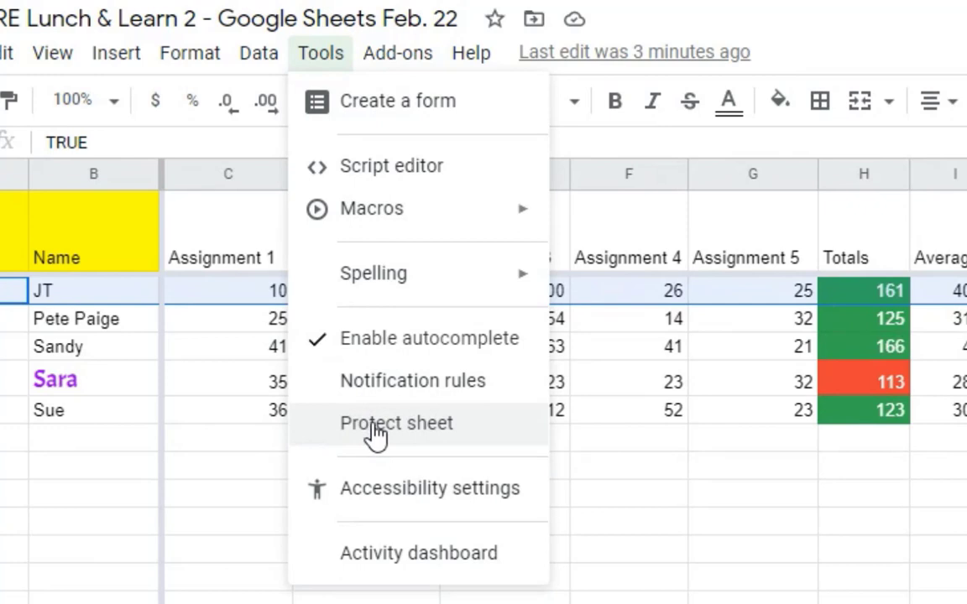
{"action": "left_click", "coordinate": [374, 426]}
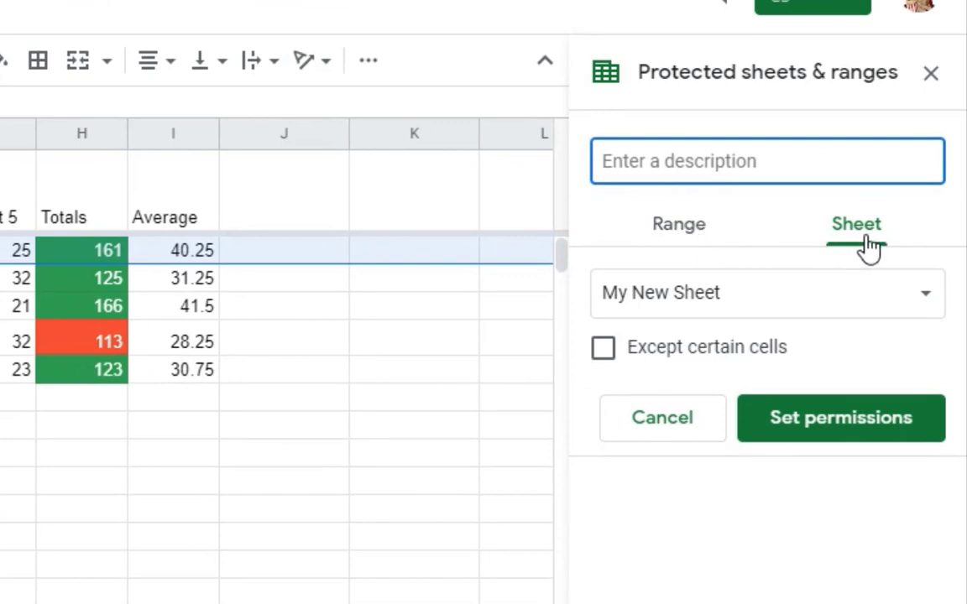
{"action": "left_click", "coordinate": [658, 226]}
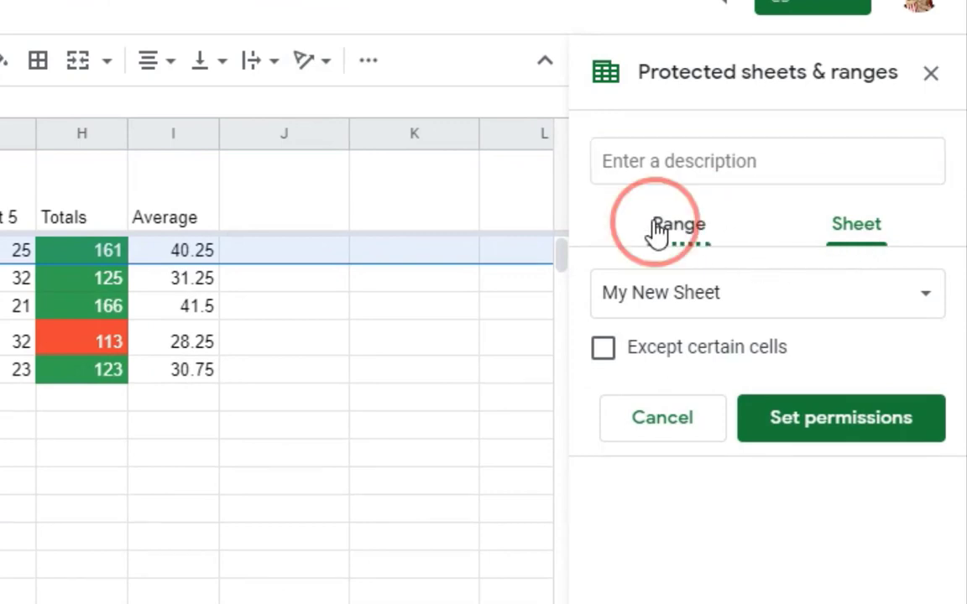
{"action": "left_click", "coordinate": [803, 304]}
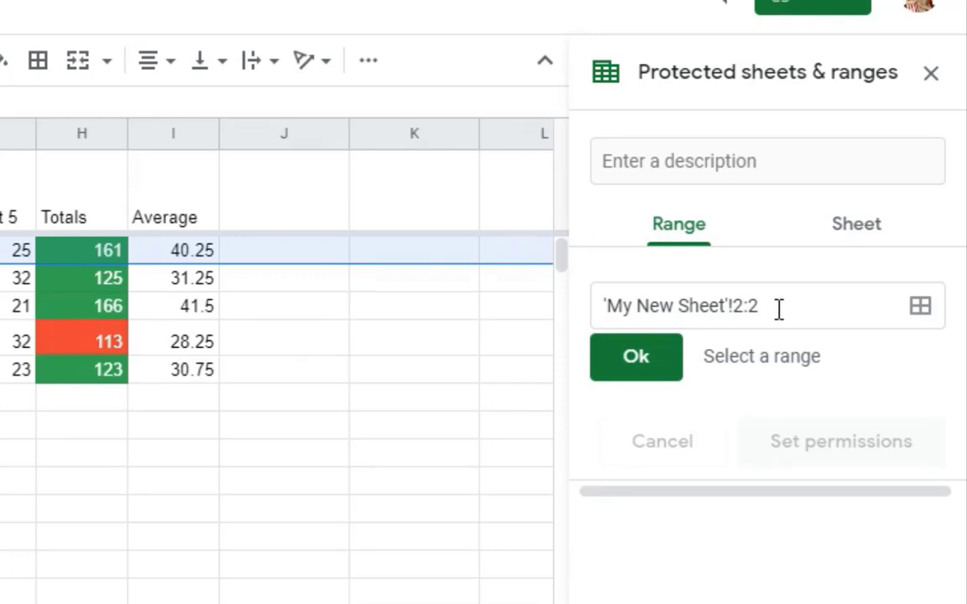
{"action": "left_click", "coordinate": [654, 363]}
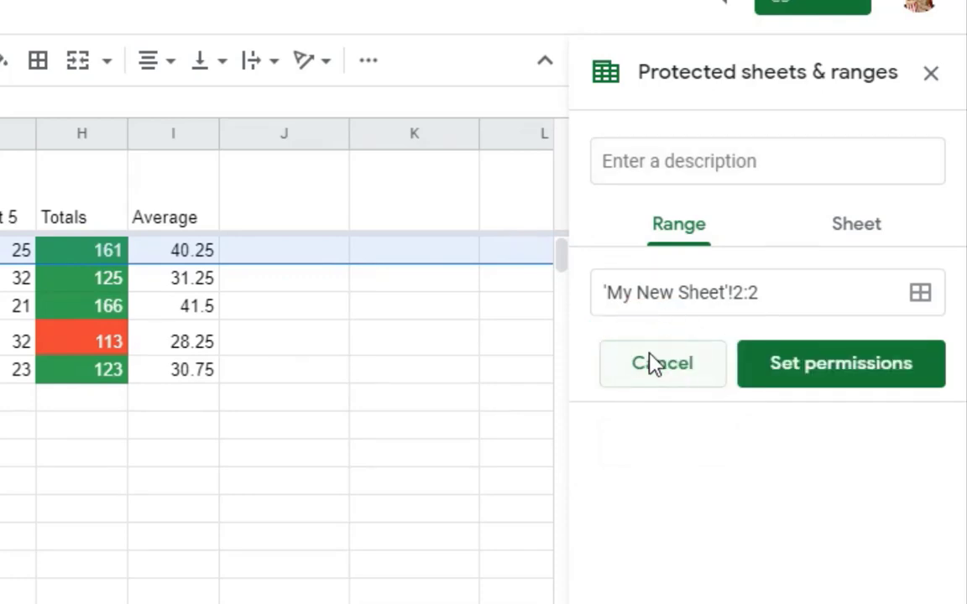
- Set the row 2 range's editing restriction to Custom, add another editor's e-mail address and apply the permissions
{"action": "left_click", "coordinate": [878, 367]}
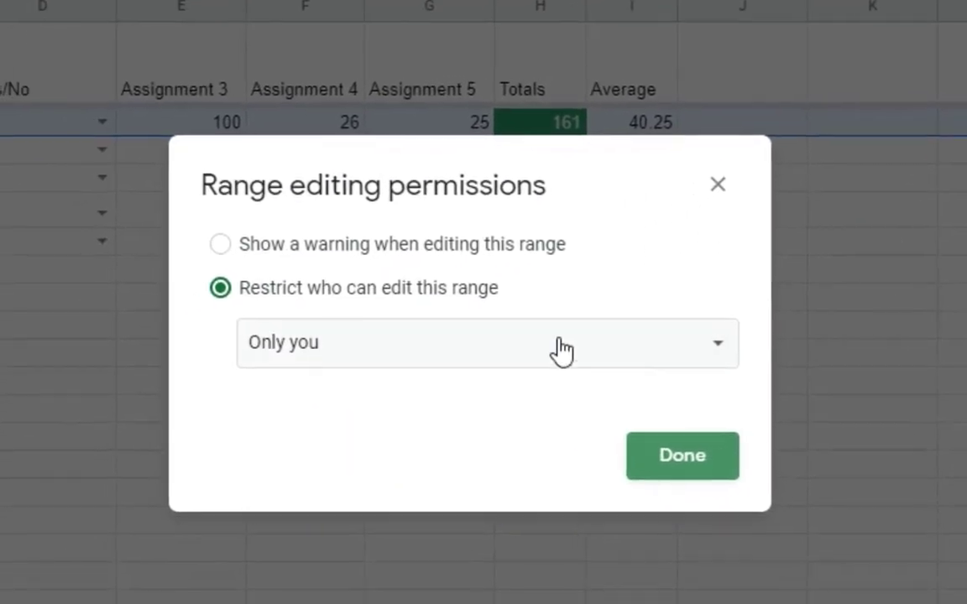
{"action": "left_click", "coordinate": [390, 354]}
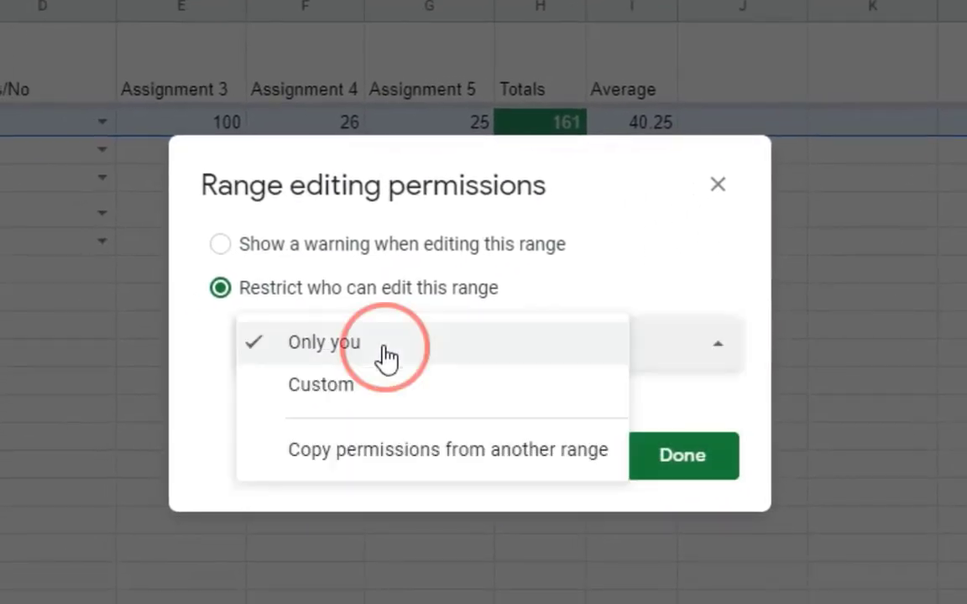
{"action": "left_click", "coordinate": [382, 392]}
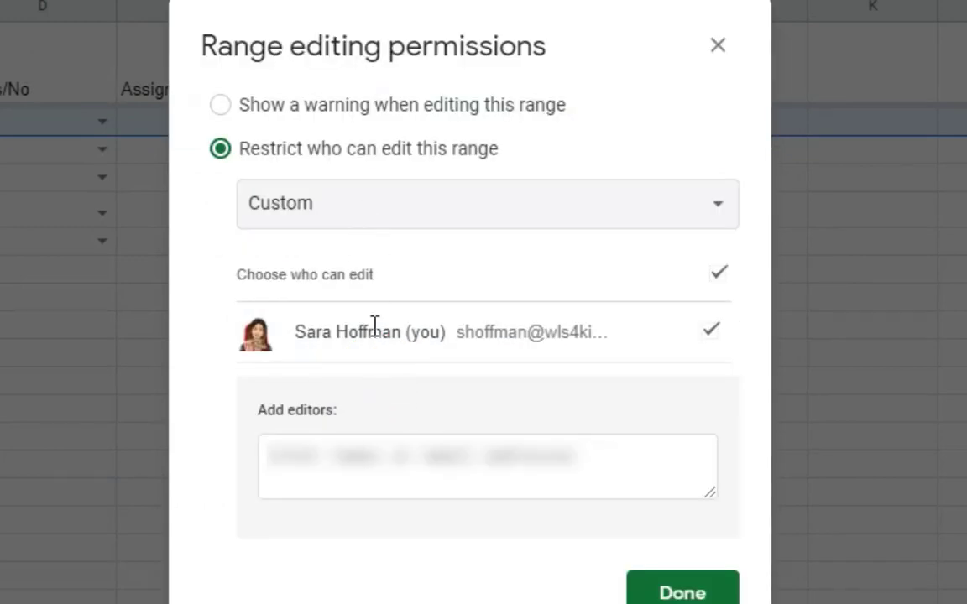
{"action": "left_click", "coordinate": [623, 352]}
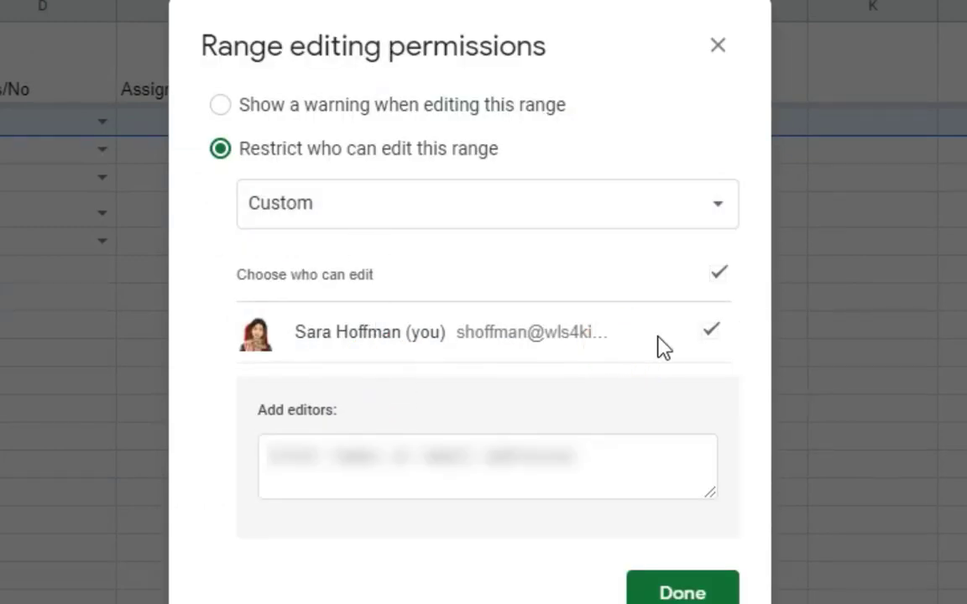
{"action": "left_click", "coordinate": [268, 457]}
{"action": "key", "text": "ctrl+v"}
{"action": "left_click", "coordinate": [466, 554]}
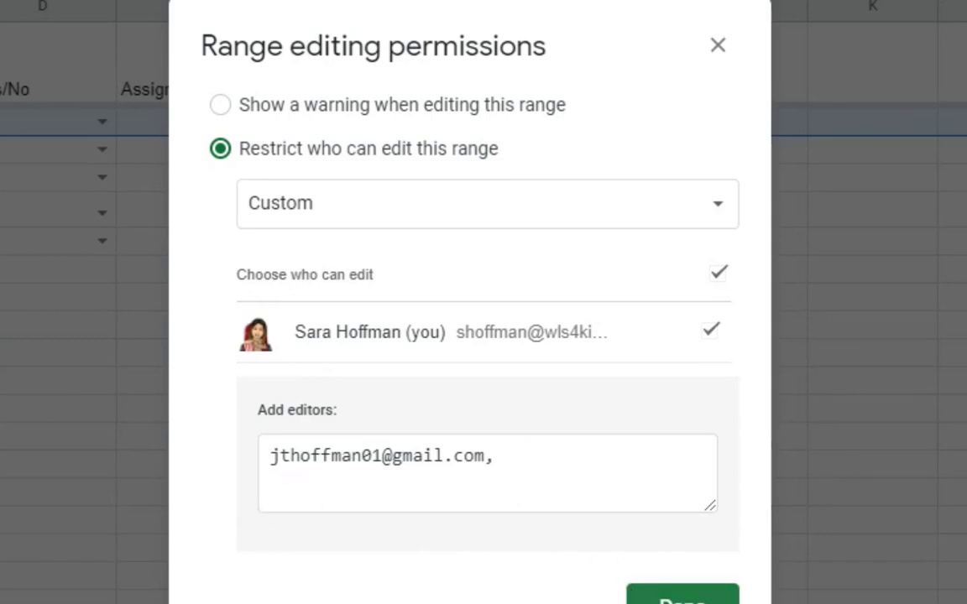
{"action": "left_click", "coordinate": [677, 591]}
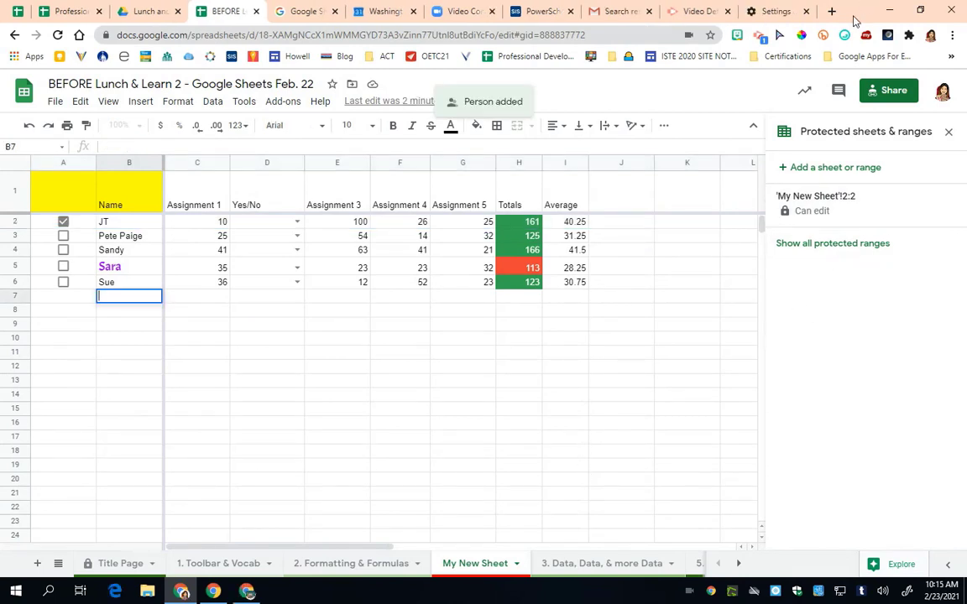
- Switch to the second account's browser window, open the shared BEFORE Lunch & Learn 2 spreadsheet and go to My New Sheet
{"action": "left_click", "coordinate": [247, 594]}
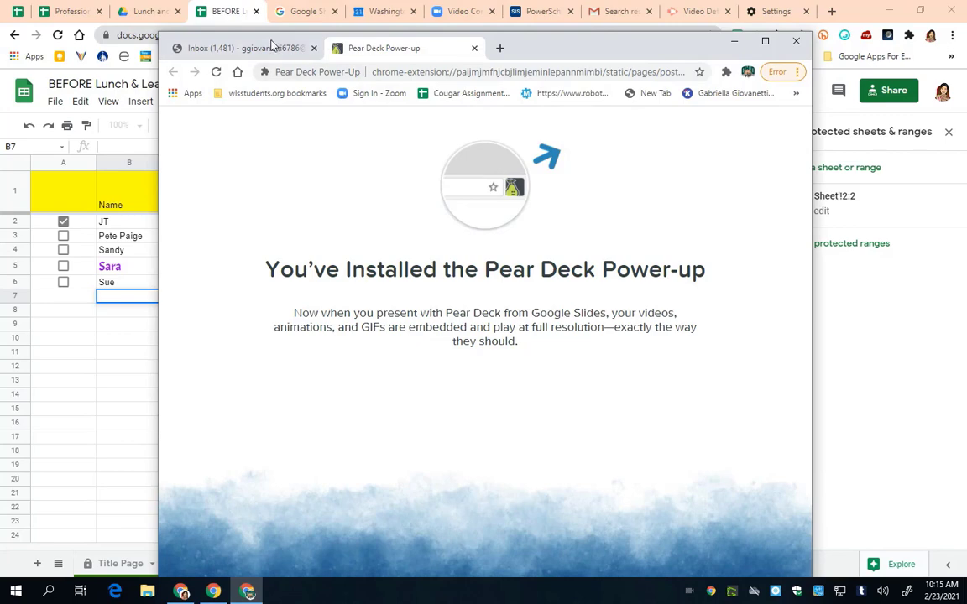
{"action": "left_click", "coordinate": [269, 47]}
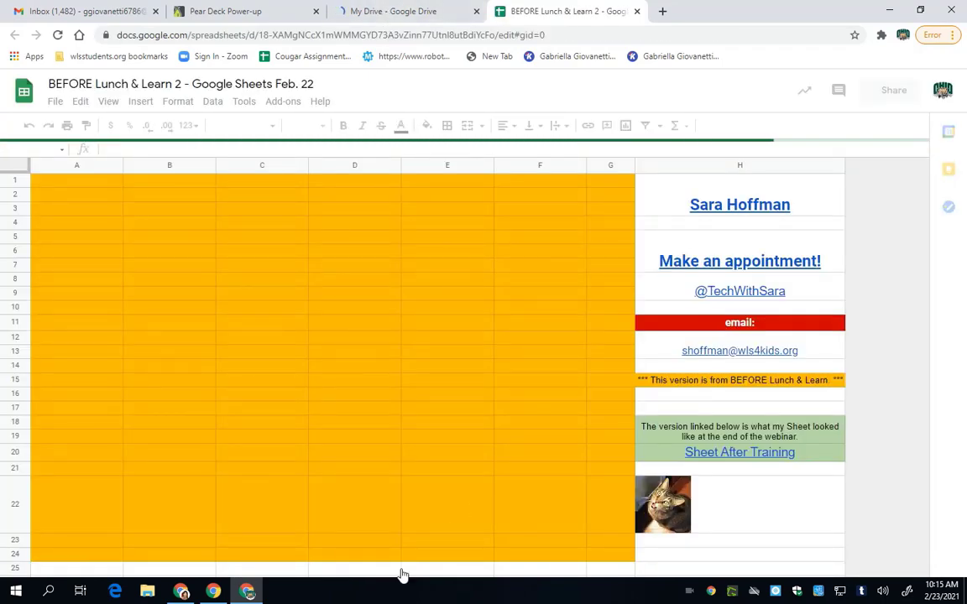
{"action": "left_click", "coordinate": [490, 570]}
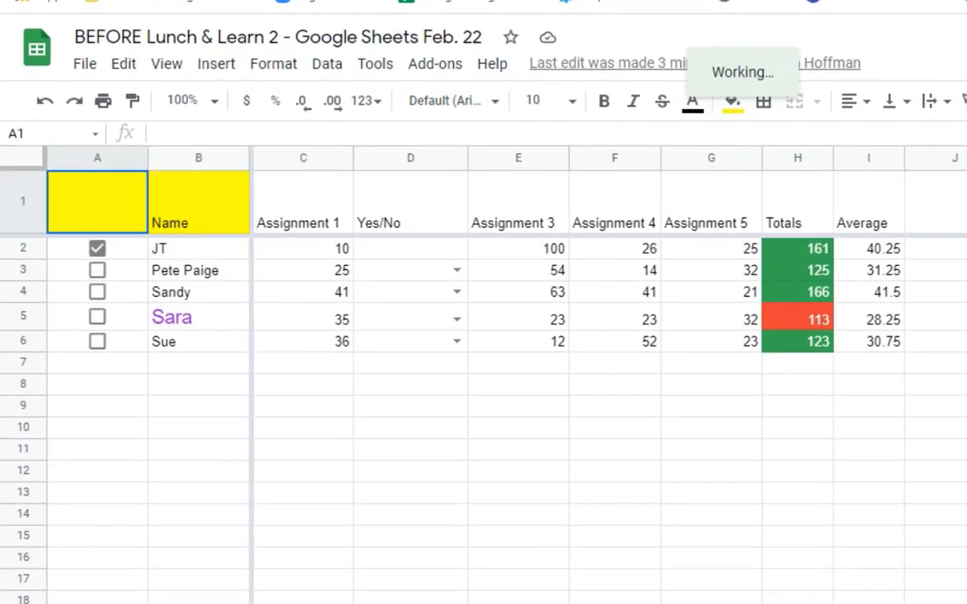
- Try to edit the protected cells C2 and I2 from the second account, dismissing each resulting dialog
{"action": "left_click", "coordinate": [319, 256]}
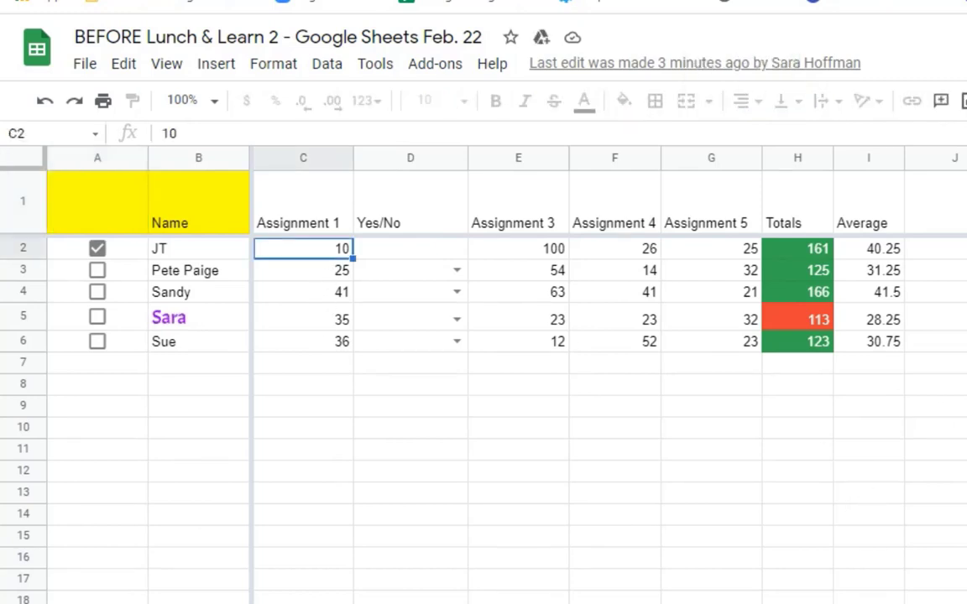
{"action": "double_click", "coordinate": [319, 252]}
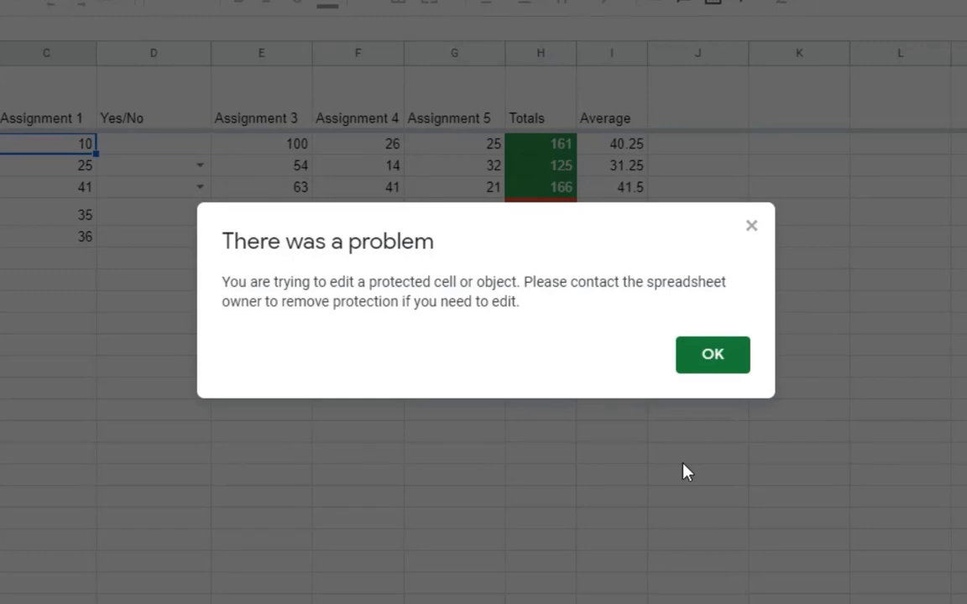
{"action": "left_click", "coordinate": [728, 356]}
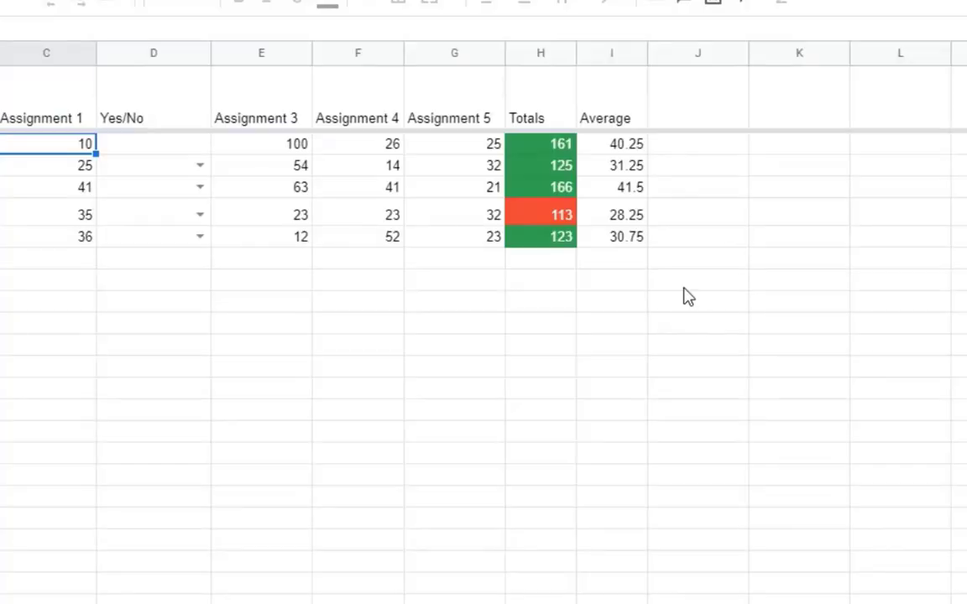
{"action": "left_click", "coordinate": [618, 145]}
{"action": "double_click", "coordinate": [618, 147]}
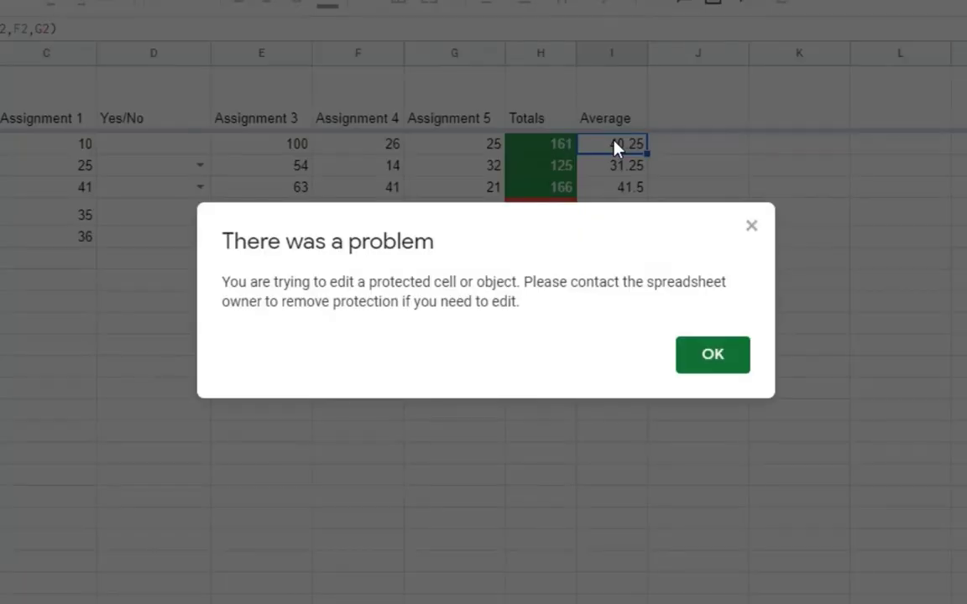
{"action": "left_click", "coordinate": [752, 227]}
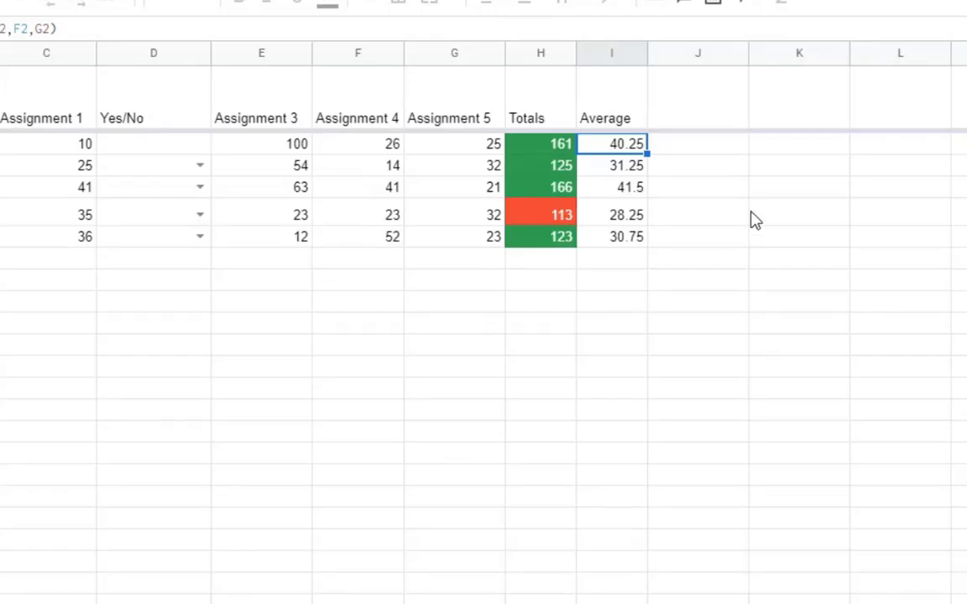
- Check the Title Page protection from the second account using the "Make an appointment!" cell, and return to the owner's My New Sheet
{"action": "key", "text": "shift+space"}
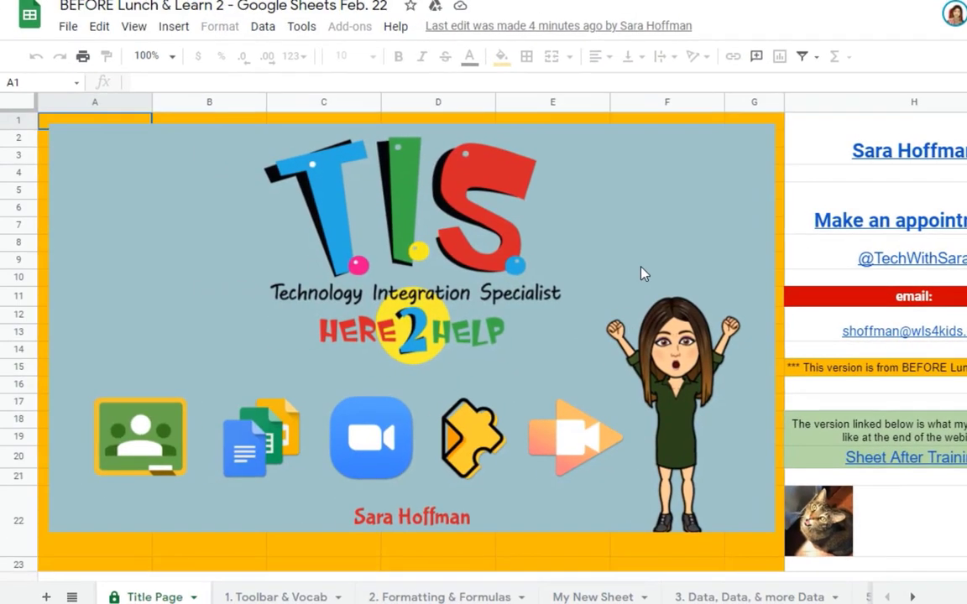
{"action": "left_click_drag", "start_coordinate": [579, 260], "coordinate": [798, 245]}
{"action": "left_click", "coordinate": [815, 209]}
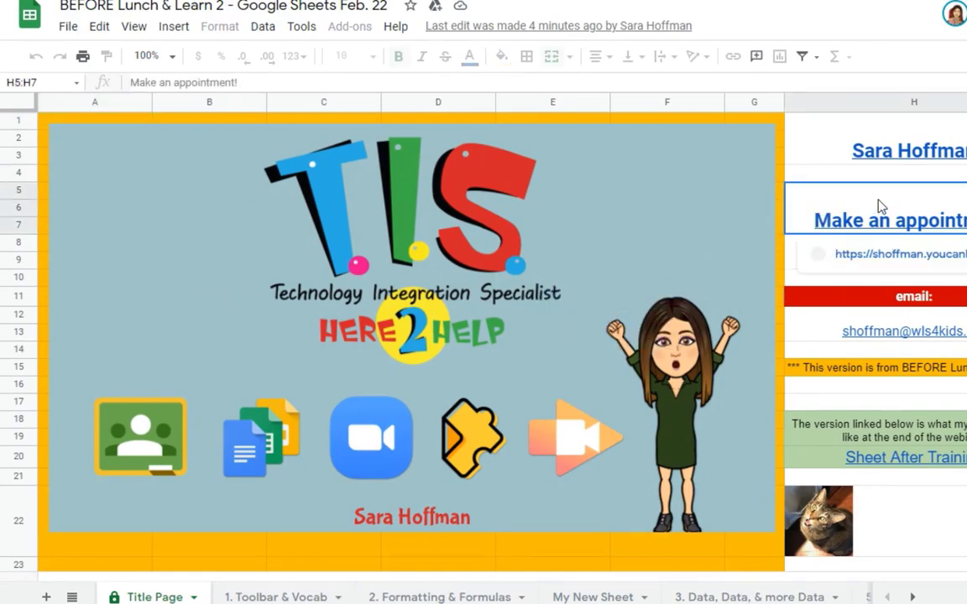
{"action": "left_click", "coordinate": [895, 253]}
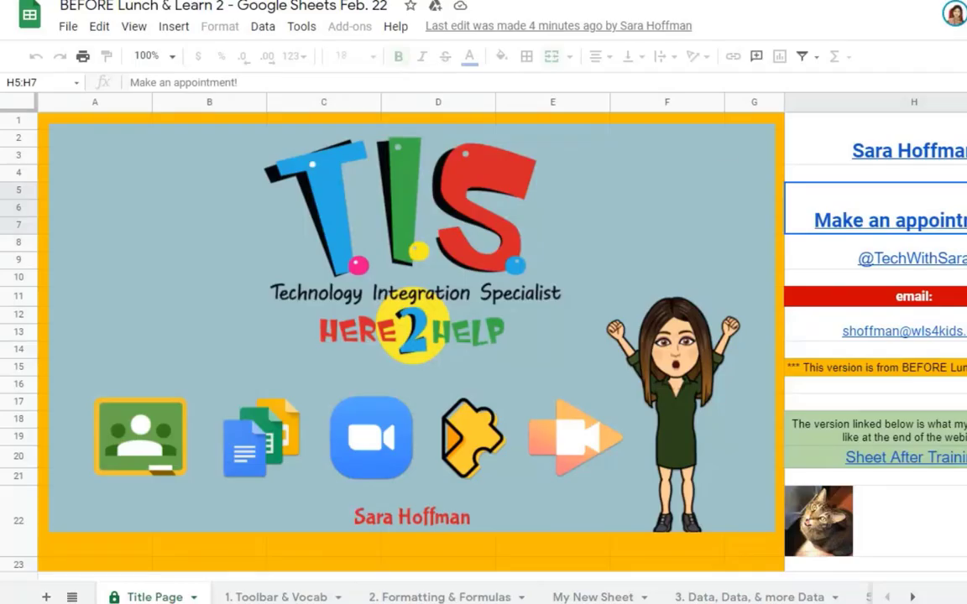
{"action": "left_click", "coordinate": [847, 530]}
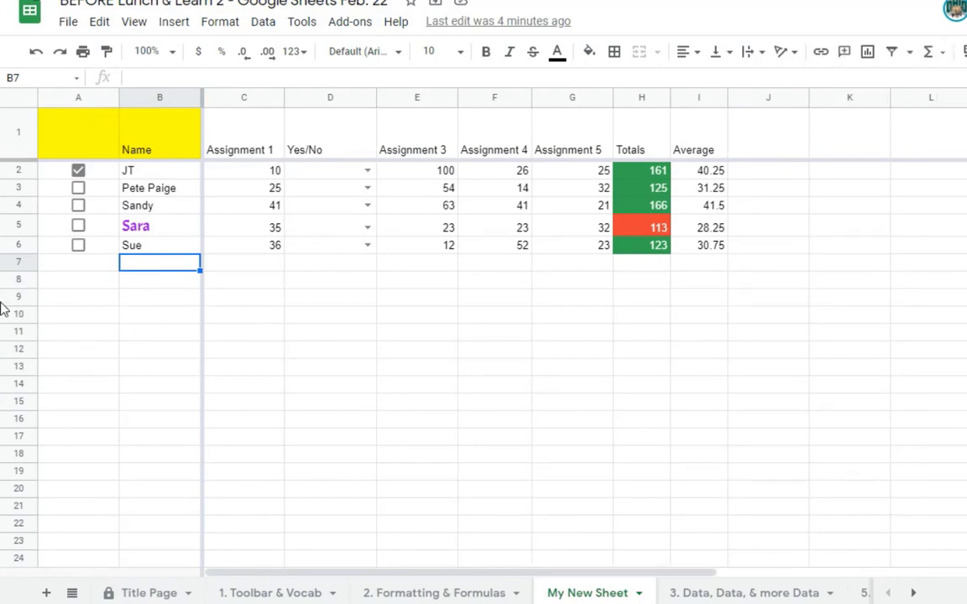
- Delete all the empty rows from row 9 down in My New Sheet
{"action": "left_click_drag", "start_coordinate": [18, 304], "coordinate": [16, 554]}
{"action": "right_click", "coordinate": [468, 261]}
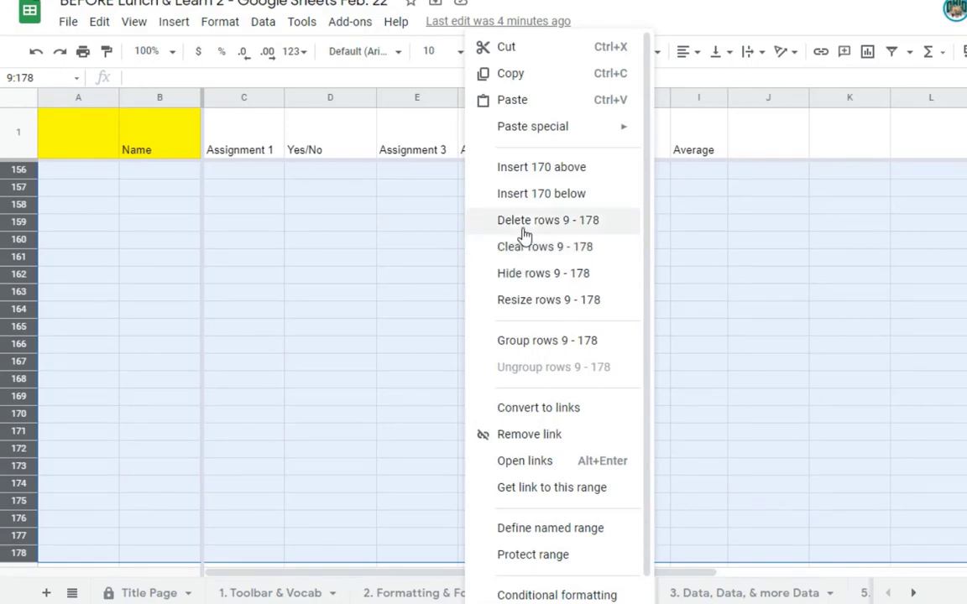
{"action": "left_click", "coordinate": [487, 221]}
{"action": "right_click", "coordinate": [449, 280]}
{"action": "left_click", "coordinate": [501, 222]}
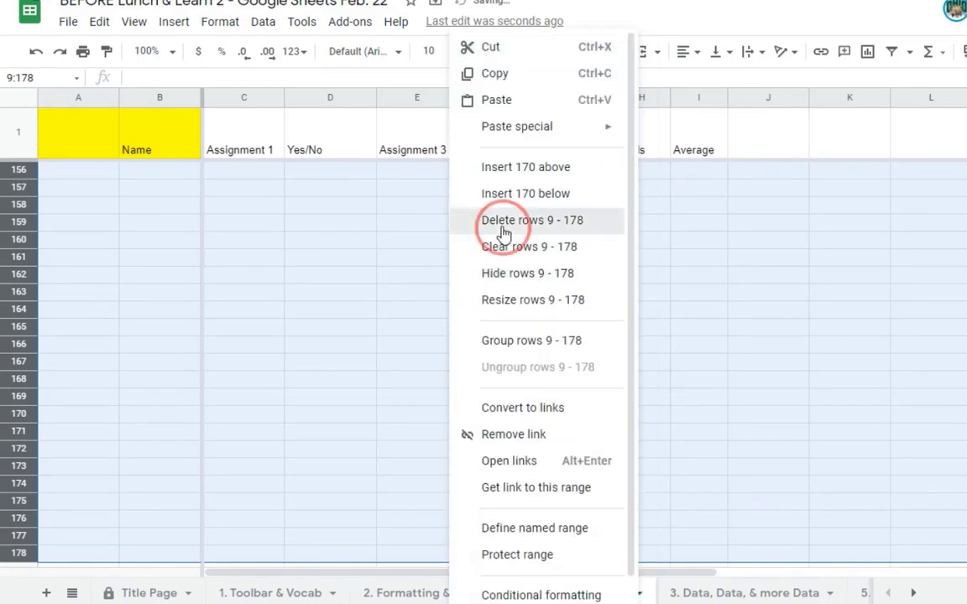
{"action": "right_click", "coordinate": [458, 286]}
{"action": "left_click", "coordinate": [504, 225]}
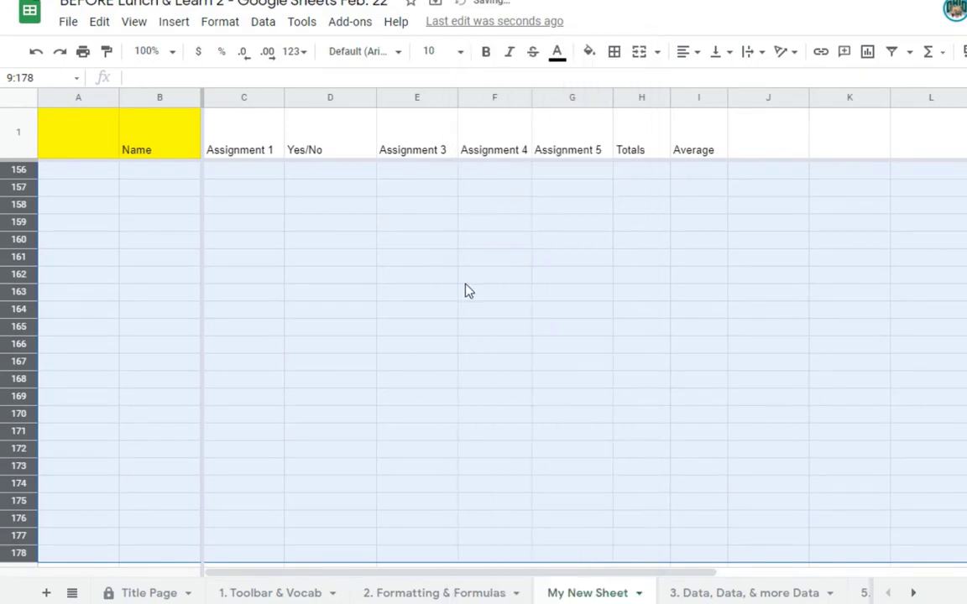
{"action": "right_click", "coordinate": [464, 290]}
{"action": "left_click", "coordinate": [510, 223]}
{"action": "right_click", "coordinate": [473, 283]}
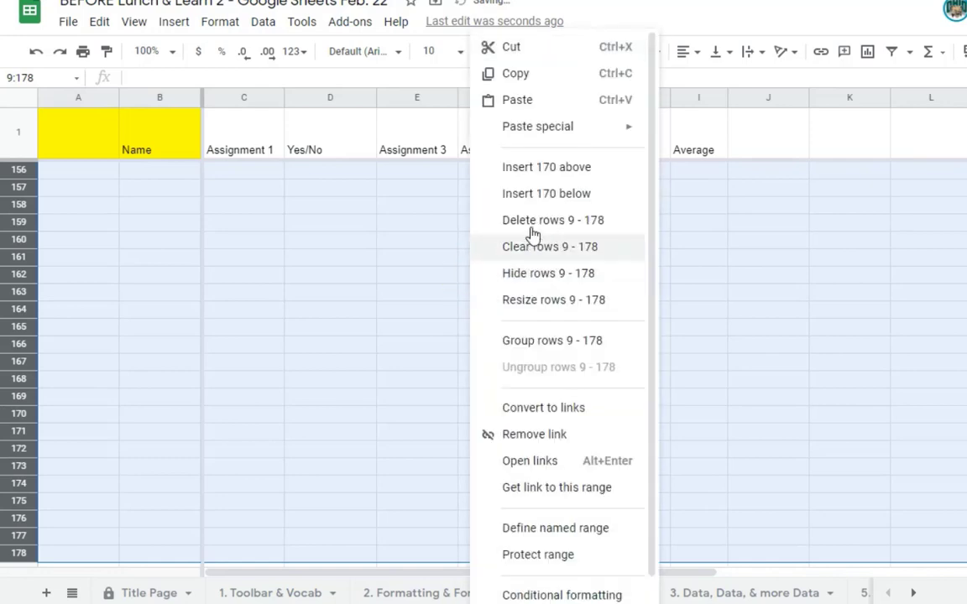
{"action": "left_click", "coordinate": [514, 220]}
{"action": "right_click", "coordinate": [457, 281]}
{"action": "left_click", "coordinate": [514, 221]}
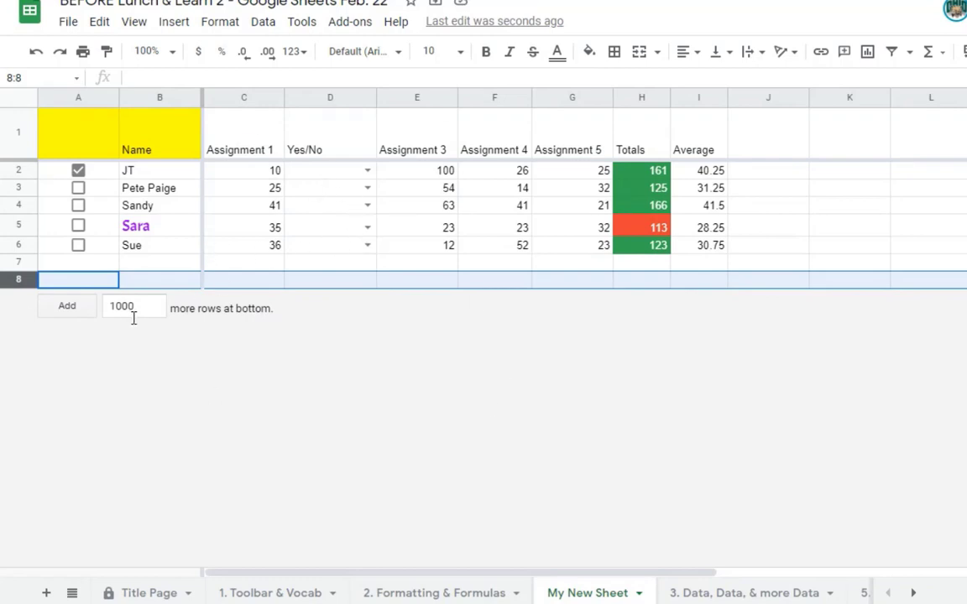
{"action": "left_click_drag", "start_coordinate": [132, 308], "coordinate": [115, 307]}
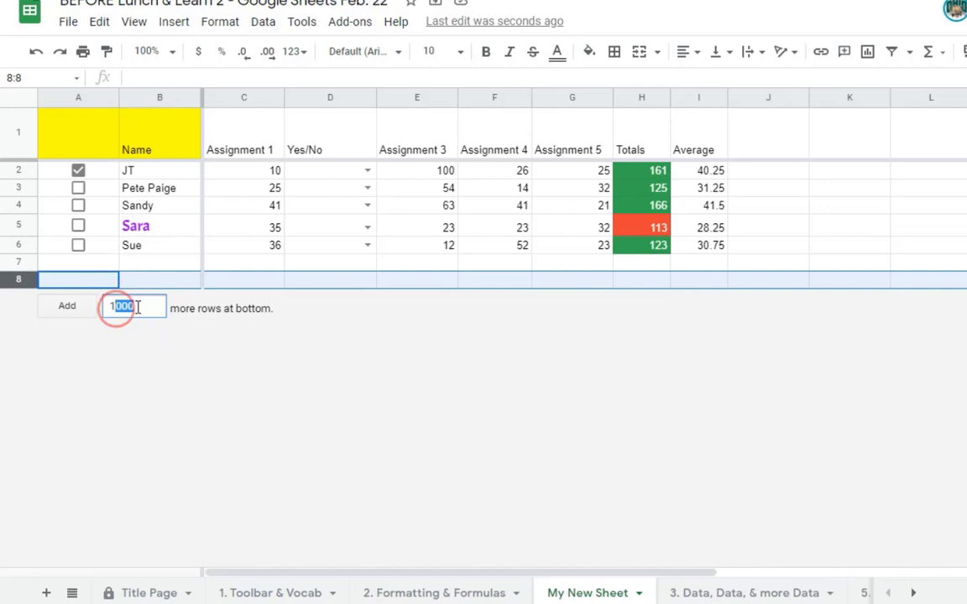
- Delete the empty columns L through Y in My New Sheet
{"action": "left_click_drag", "start_coordinate": [927, 101], "coordinate": [966, 97]}
{"action": "right_click", "coordinate": [537, 192]}
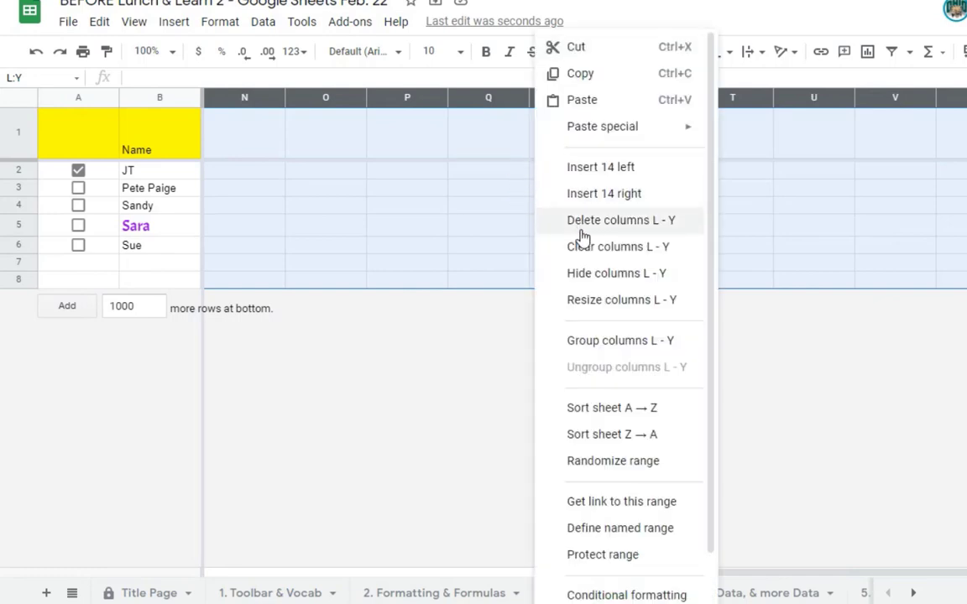
{"action": "left_click", "coordinate": [567, 221]}
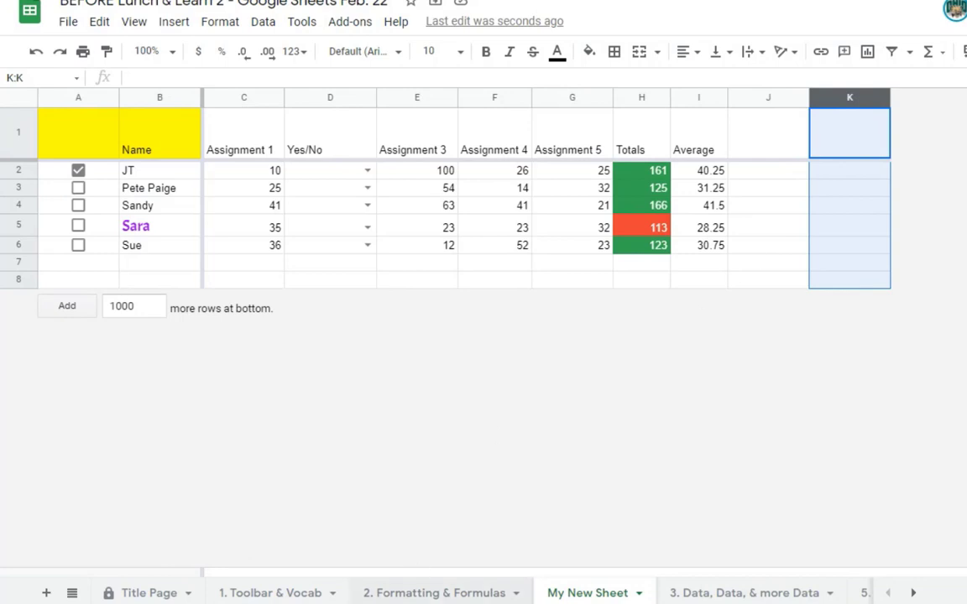
- Open the 2. Formatting & Formulas sheet and review its lists of formatting and formula tasks
{"action": "left_click", "coordinate": [404, 593]}
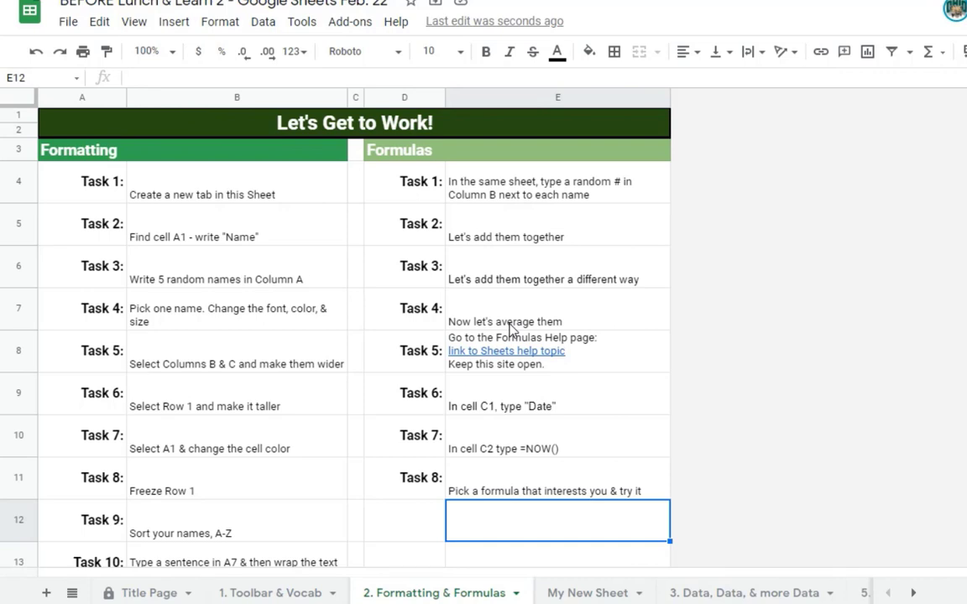
{"action": "scroll", "coordinate": [537, 323], "scroll_direction": "down", "scroll_amount": 3}
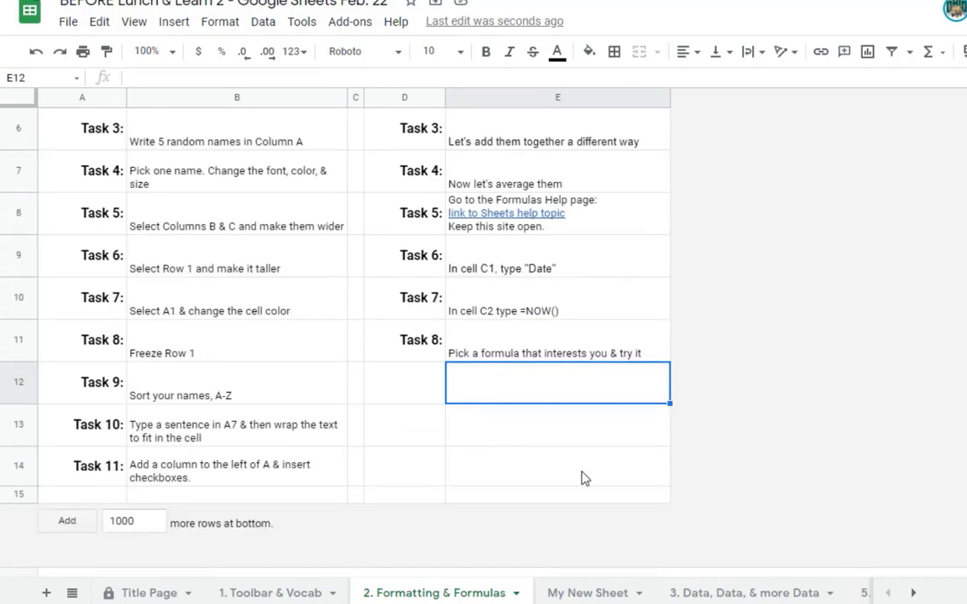
{"action": "scroll", "coordinate": [564, 360], "scroll_direction": "up", "scroll_amount": 3}
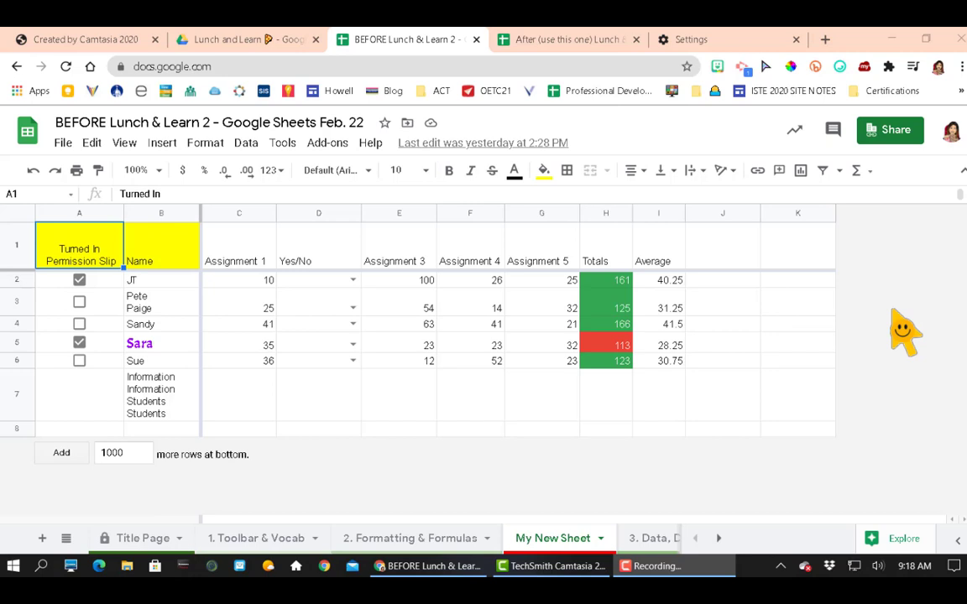
- Fill name cell B4 of My New Sheet with red and name cell B6 with yellow
{"action": "left_click", "coordinate": [177, 282]}
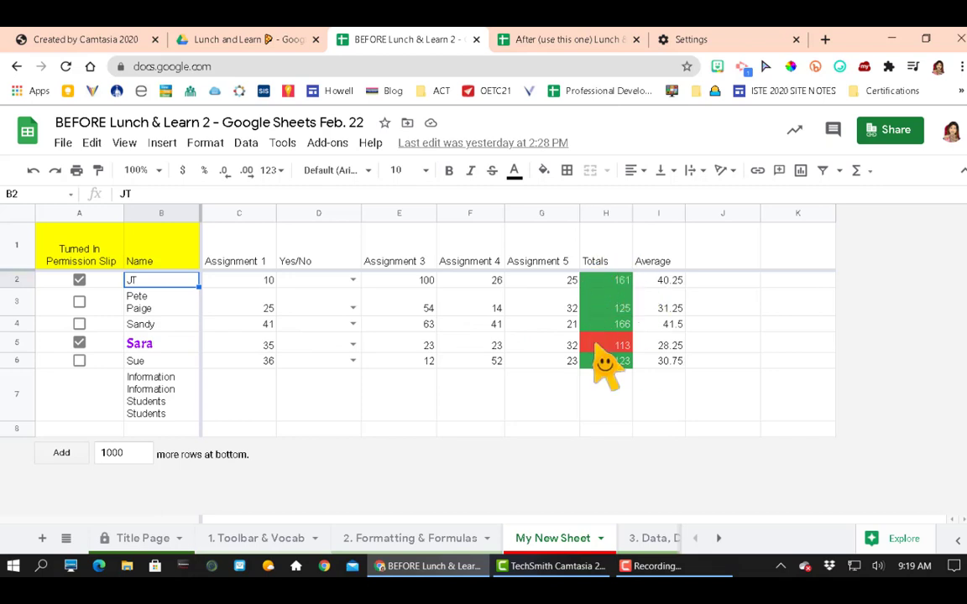
{"action": "left_click", "coordinate": [156, 324]}
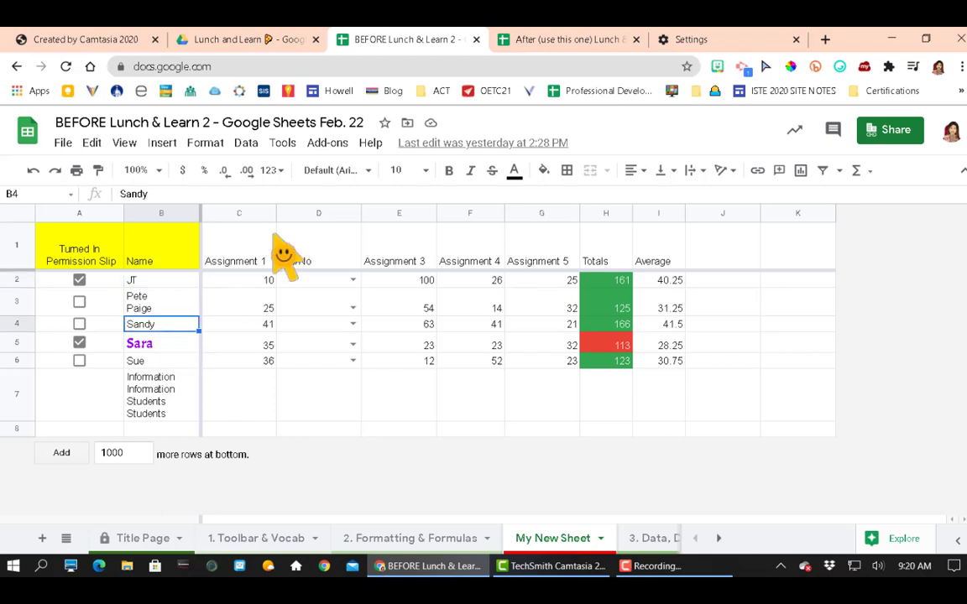
{"action": "left_click", "coordinate": [544, 171]}
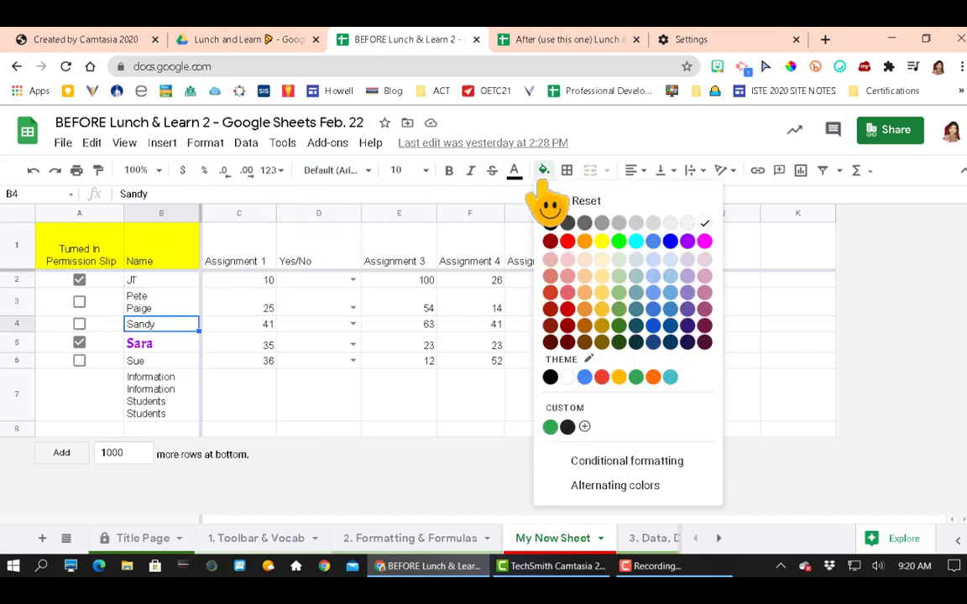
{"action": "left_click", "coordinate": [567, 242]}
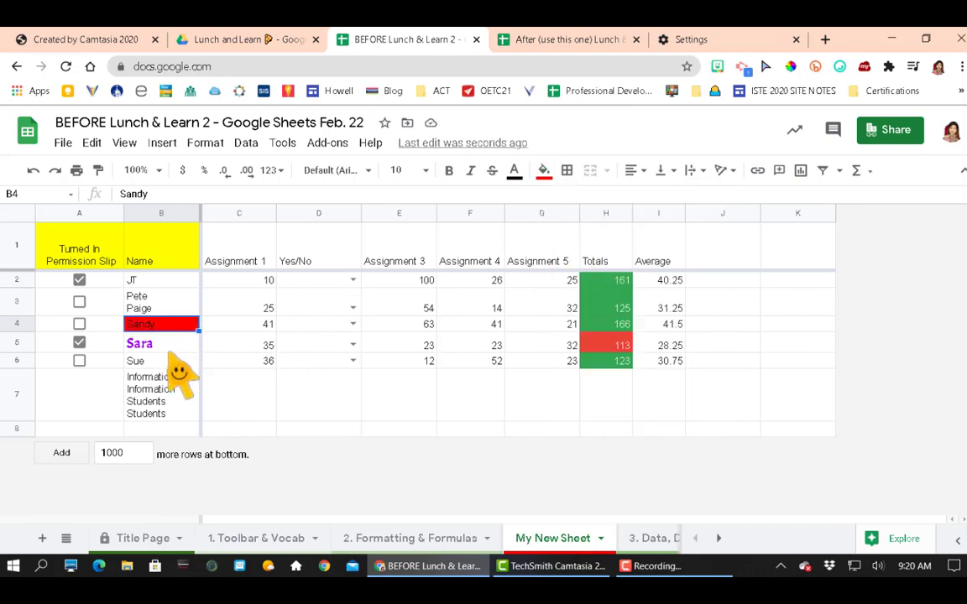
{"action": "left_click", "coordinate": [172, 363]}
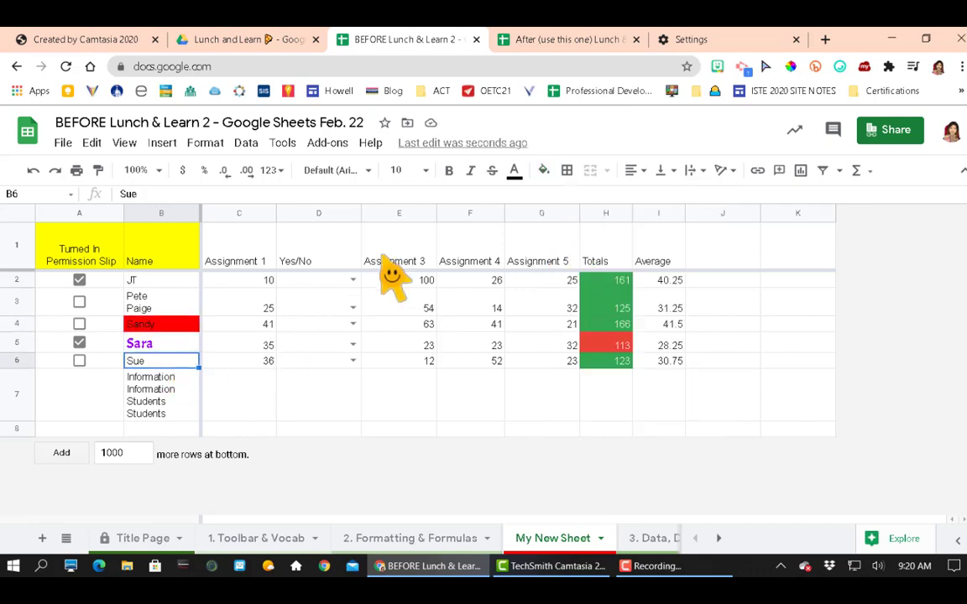
{"action": "left_click", "coordinate": [544, 170]}
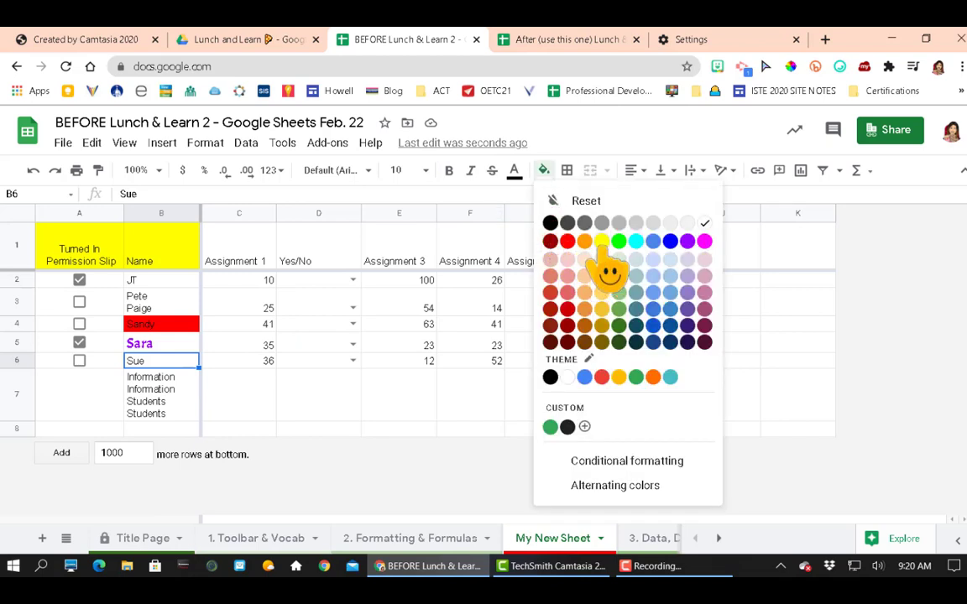
{"action": "left_click", "coordinate": [601, 242]}
- Fill name cells B3 and B2 with bright green
{"action": "left_click", "coordinate": [170, 304]}
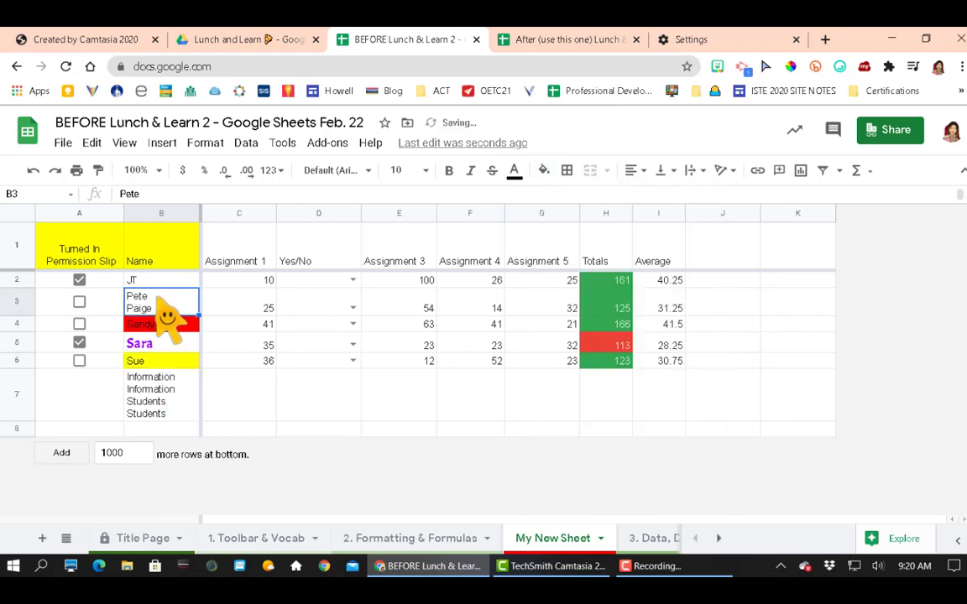
{"action": "left_click", "coordinate": [544, 170]}
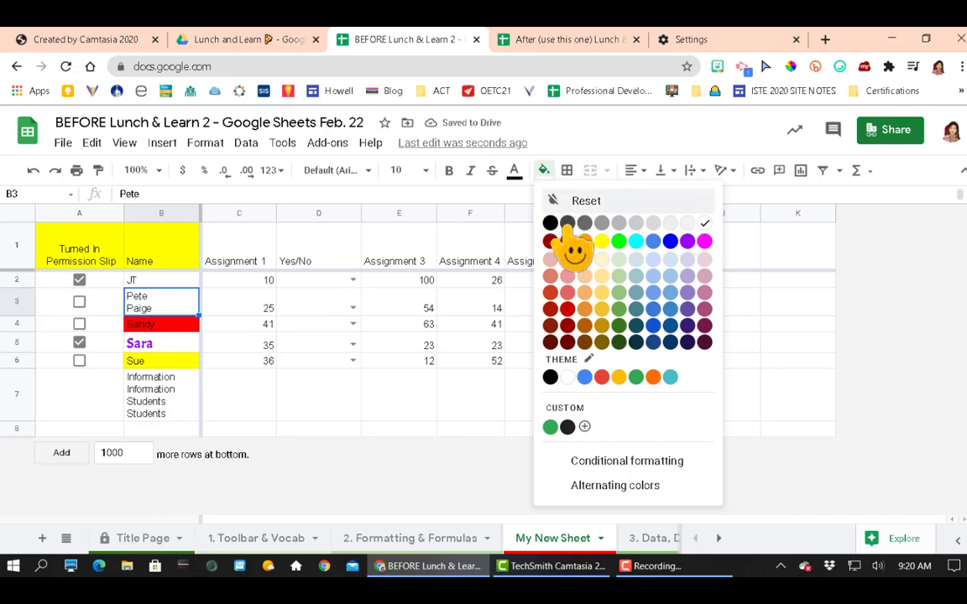
{"action": "left_click", "coordinate": [618, 242]}
{"action": "left_click", "coordinate": [159, 280]}
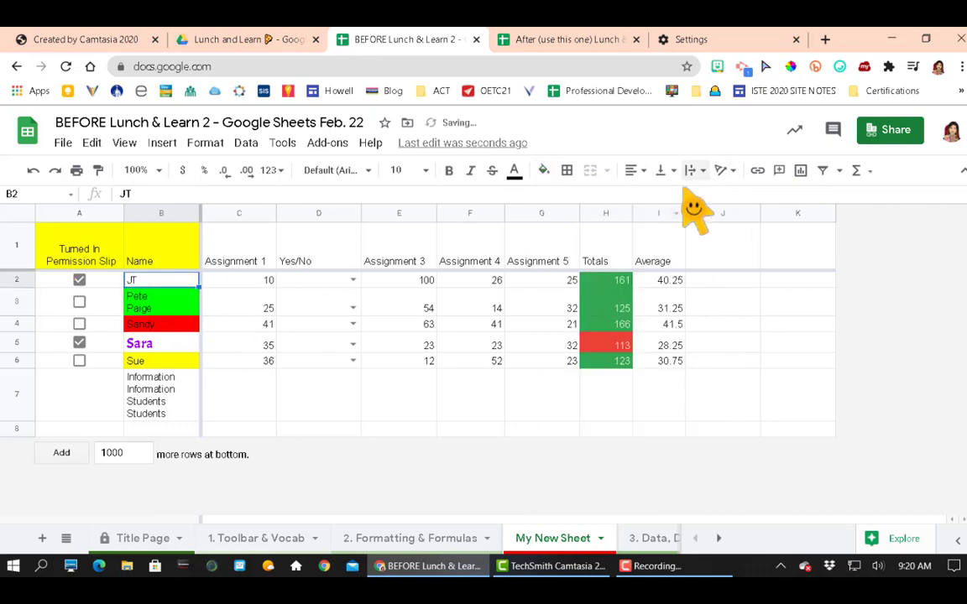
{"action": "left_click", "coordinate": [544, 170]}
{"action": "left_click", "coordinate": [618, 242]}
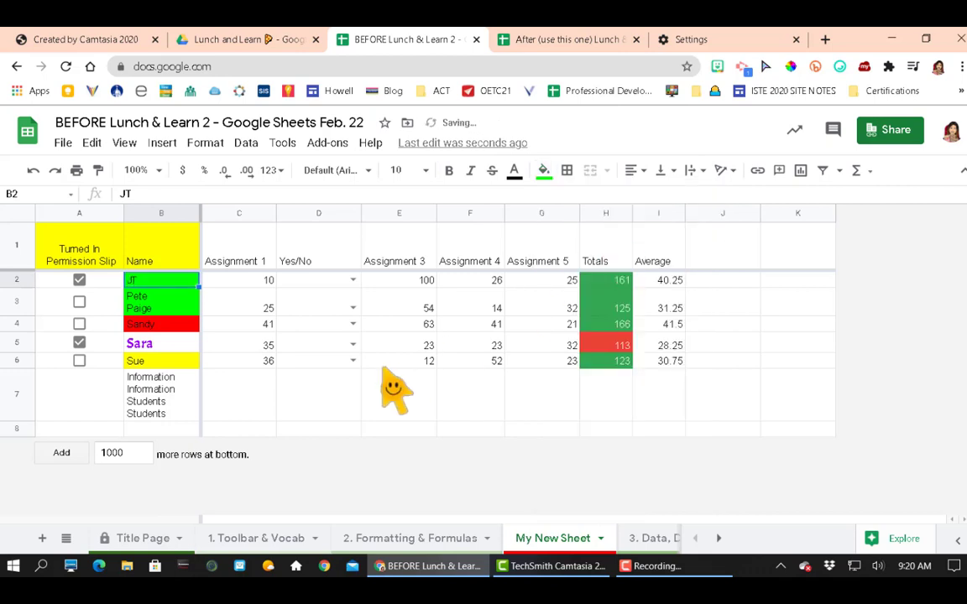
- Fill name cell B5 with yellow
{"action": "left_click", "coordinate": [168, 342]}
{"action": "left_click", "coordinate": [514, 172]}
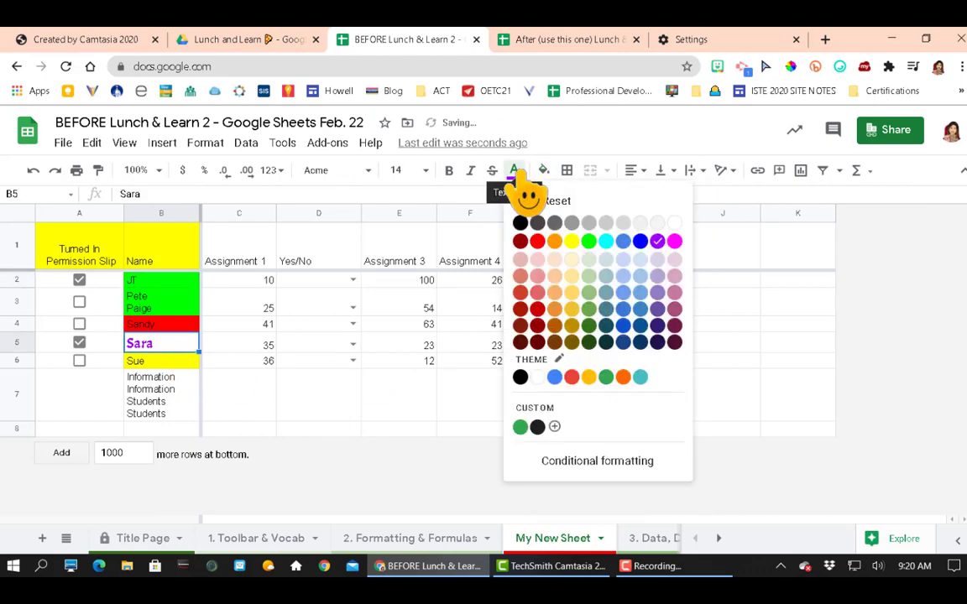
{"action": "left_click", "coordinate": [543, 172]}
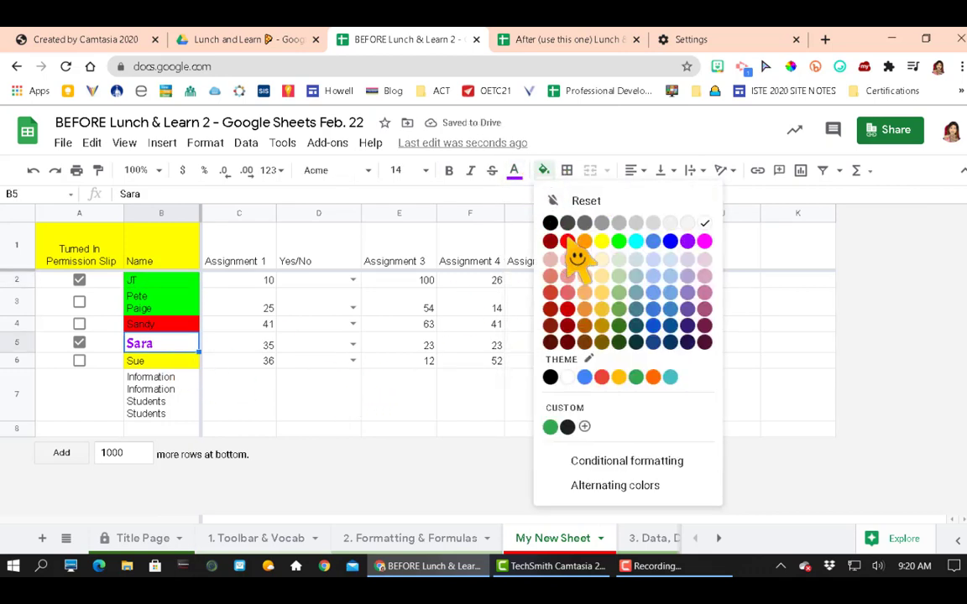
{"action": "left_click", "coordinate": [603, 243]}
{"action": "left_click", "coordinate": [237, 346]}
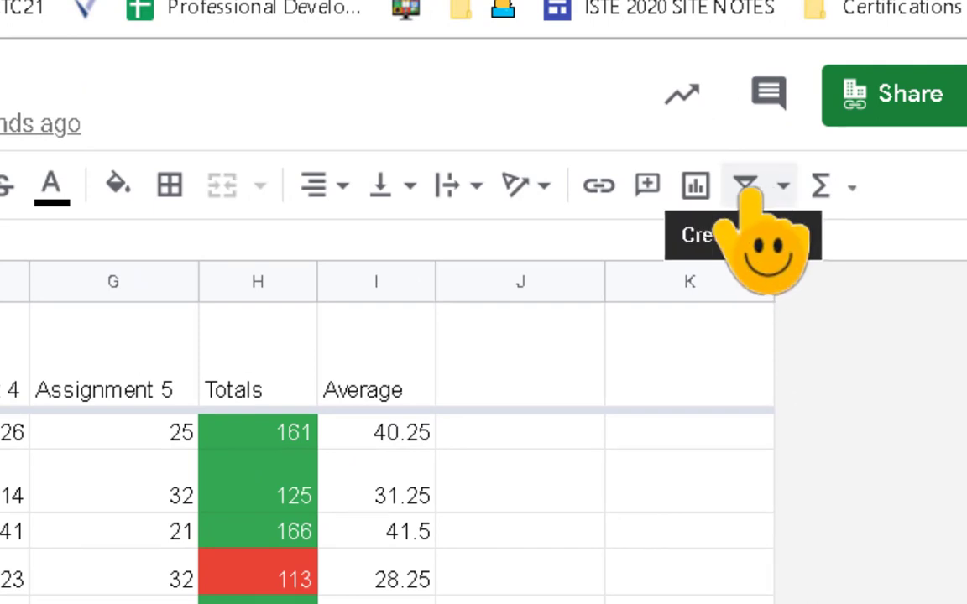
- Create a filter over the gradebook range A1:I7
{"action": "left_click", "coordinate": [746, 190]}
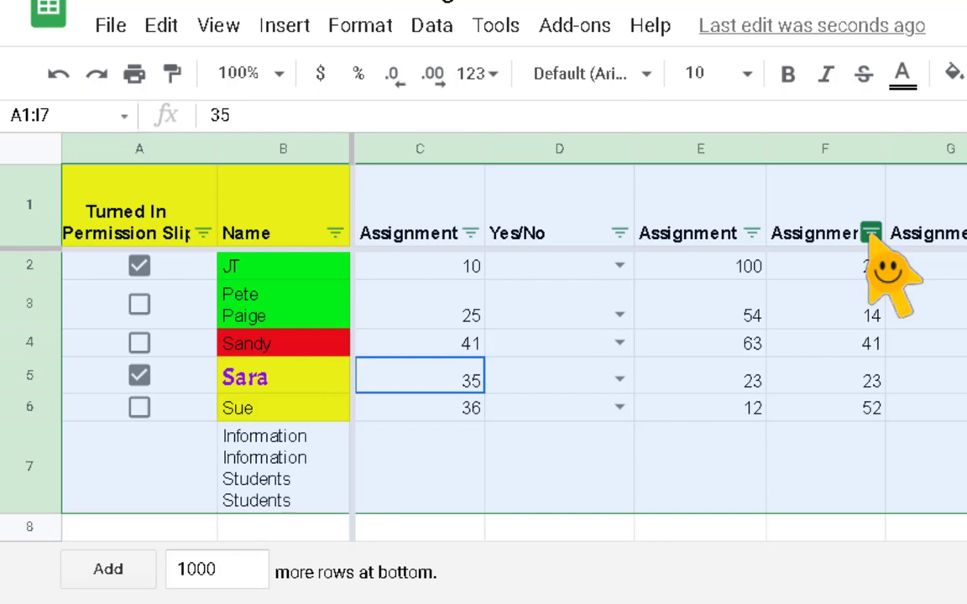
{"action": "left_click", "coordinate": [18, 164]}
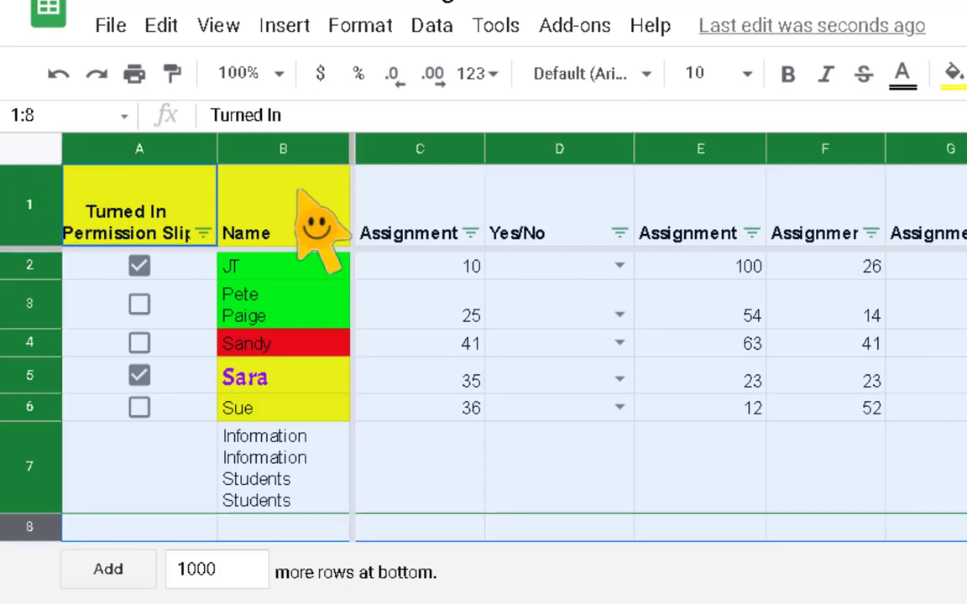
- Filter the Name column by red fill color and undo that filter
{"action": "left_click", "coordinate": [335, 233]}
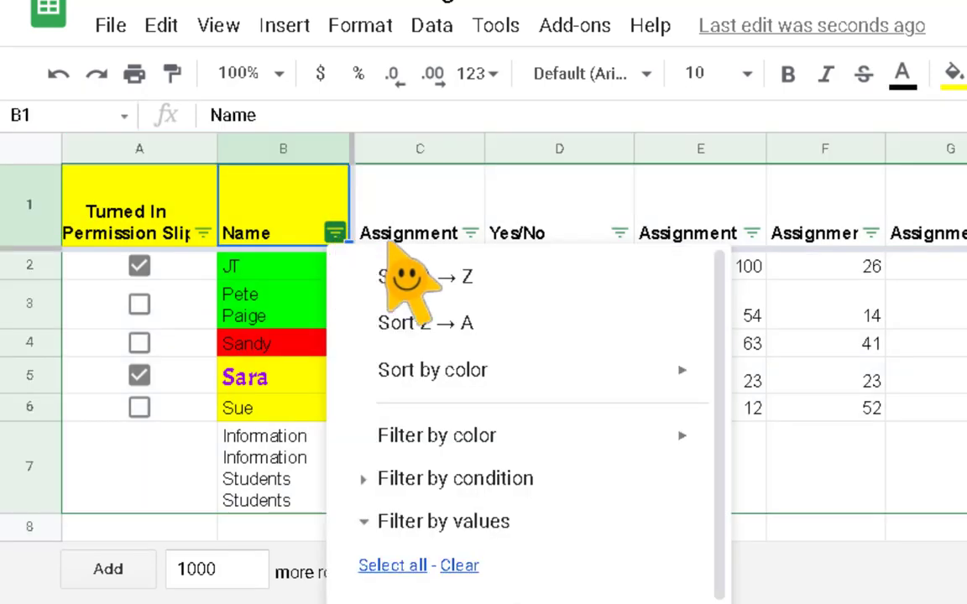
{"action": "mouse_move", "coordinate": [542, 436]}
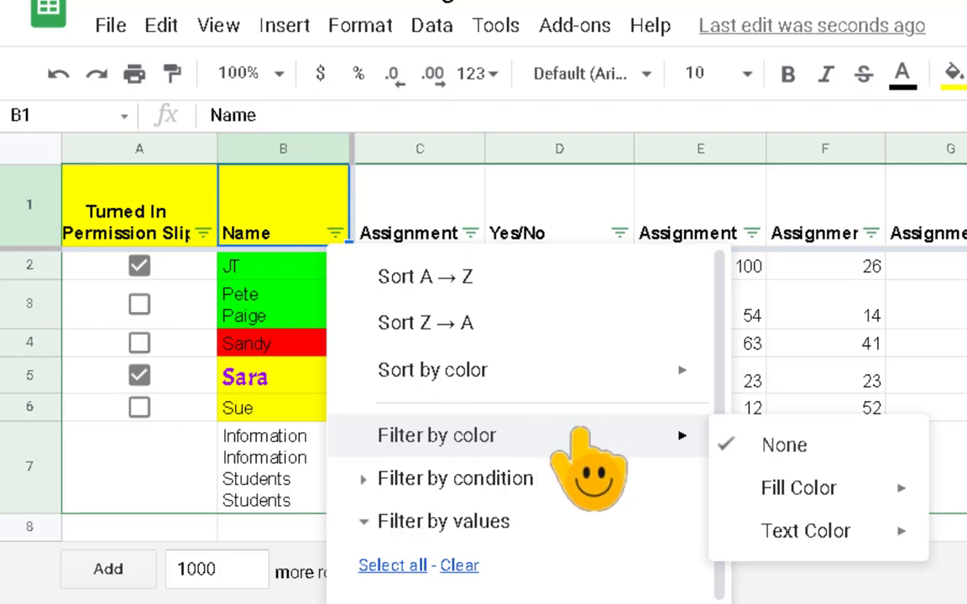
{"action": "mouse_move", "coordinate": [527, 369]}
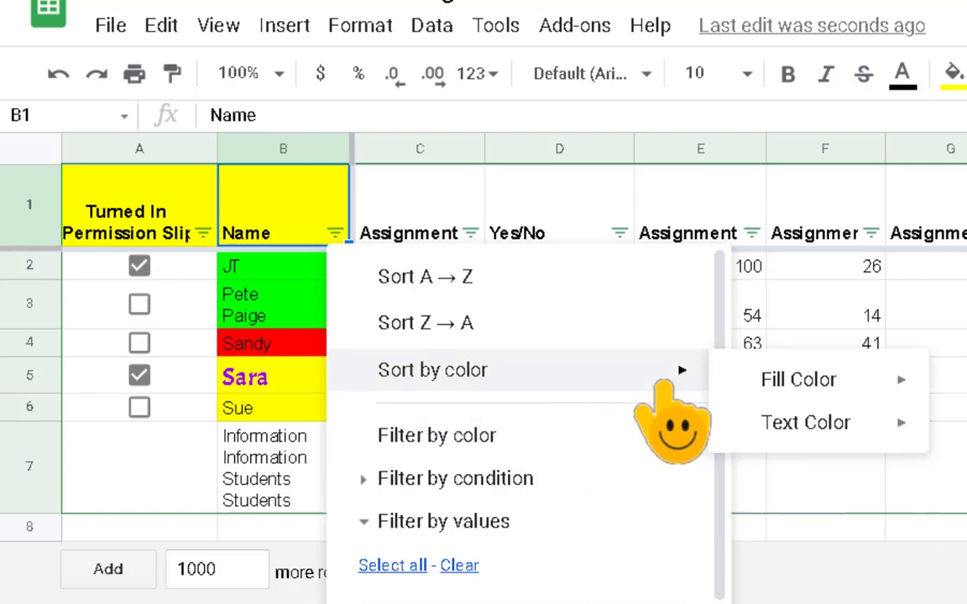
{"action": "mouse_move", "coordinate": [829, 492]}
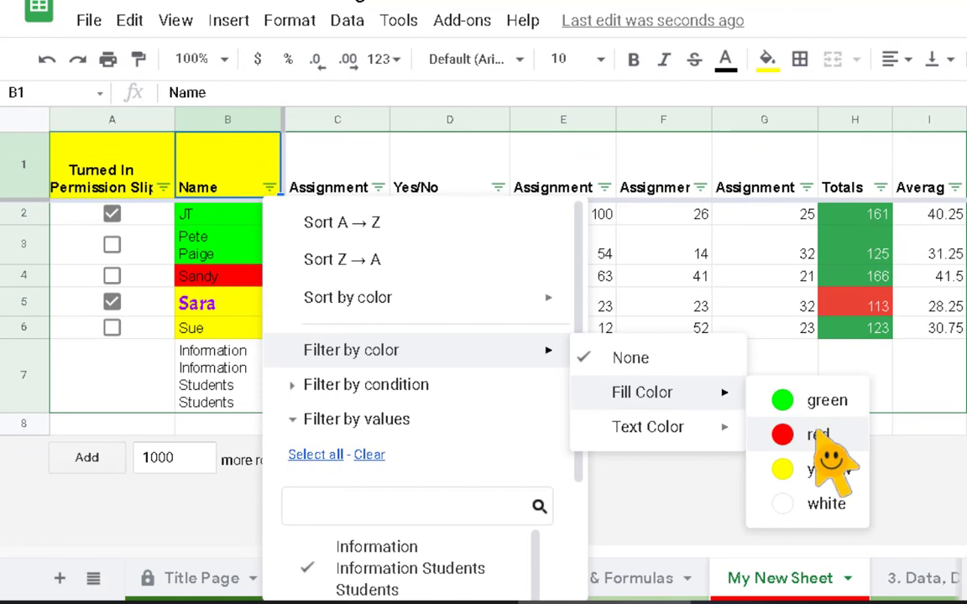
{"action": "left_click", "coordinate": [815, 435]}
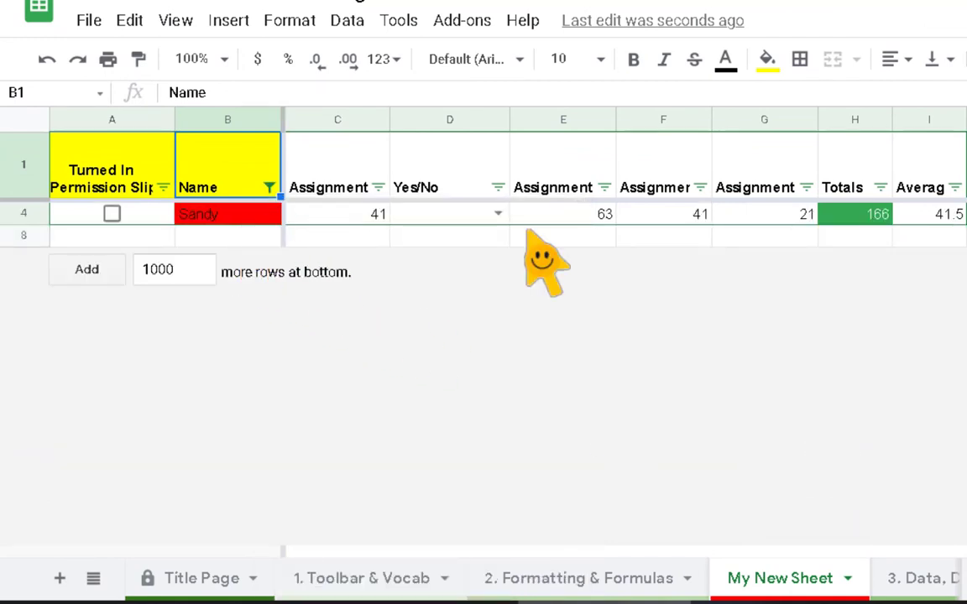
{"action": "key", "text": "ctrl+z"}
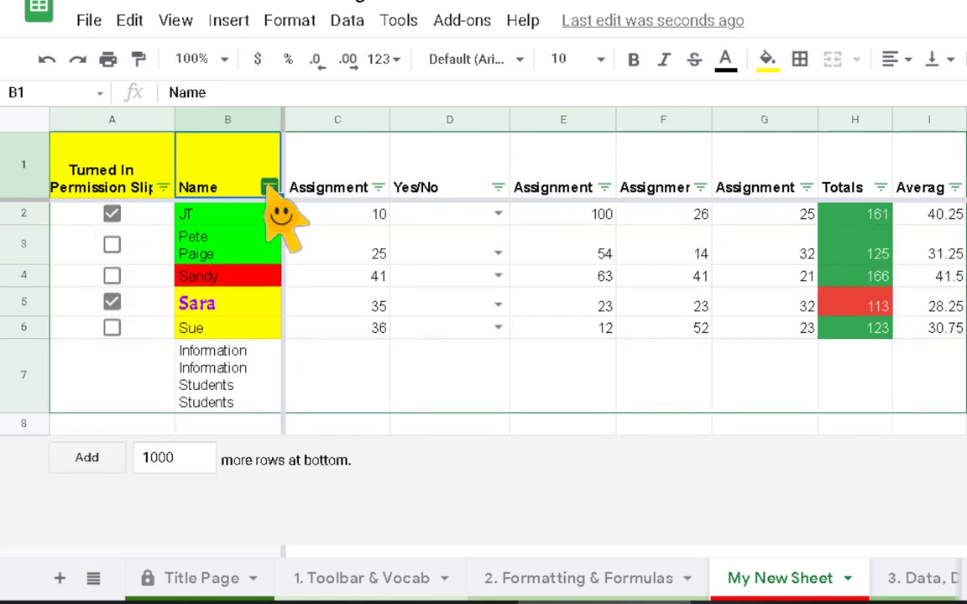
- Sort the gradebook by fill color in the Name column, with red first
{"action": "left_click", "coordinate": [269, 188]}
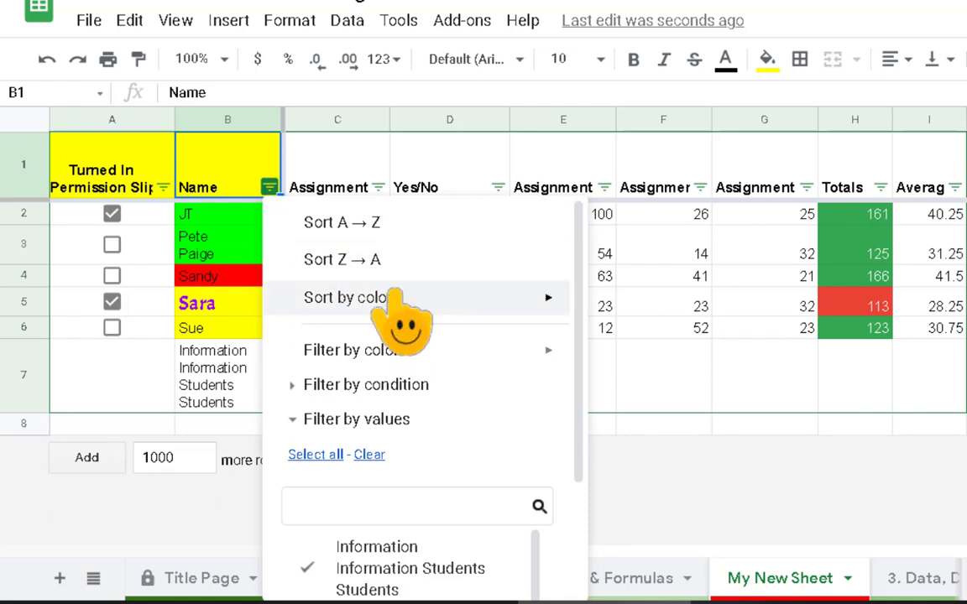
{"action": "mouse_move", "coordinate": [403, 297]}
{"action": "mouse_move", "coordinate": [660, 309]}
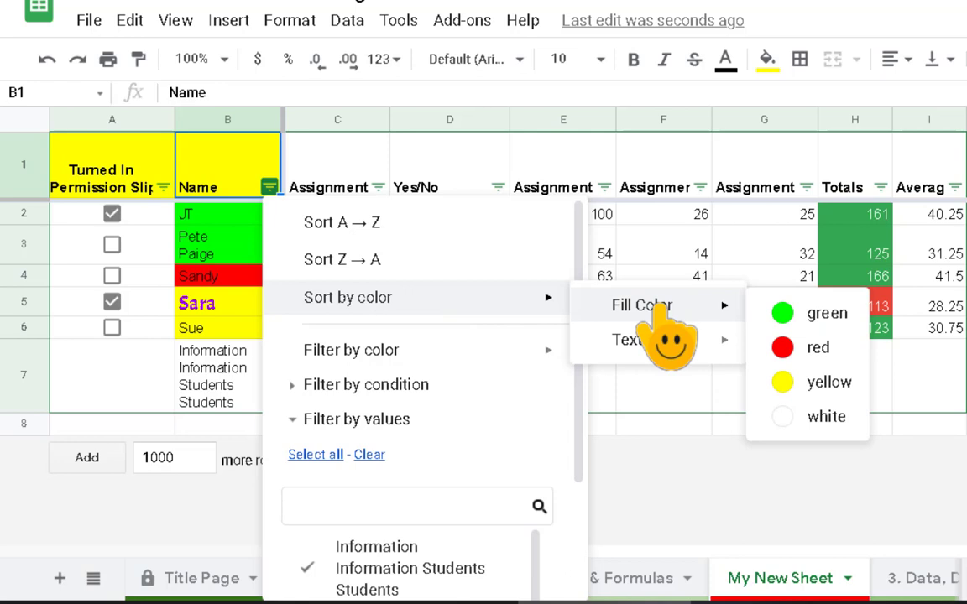
{"action": "mouse_move", "coordinate": [663, 346]}
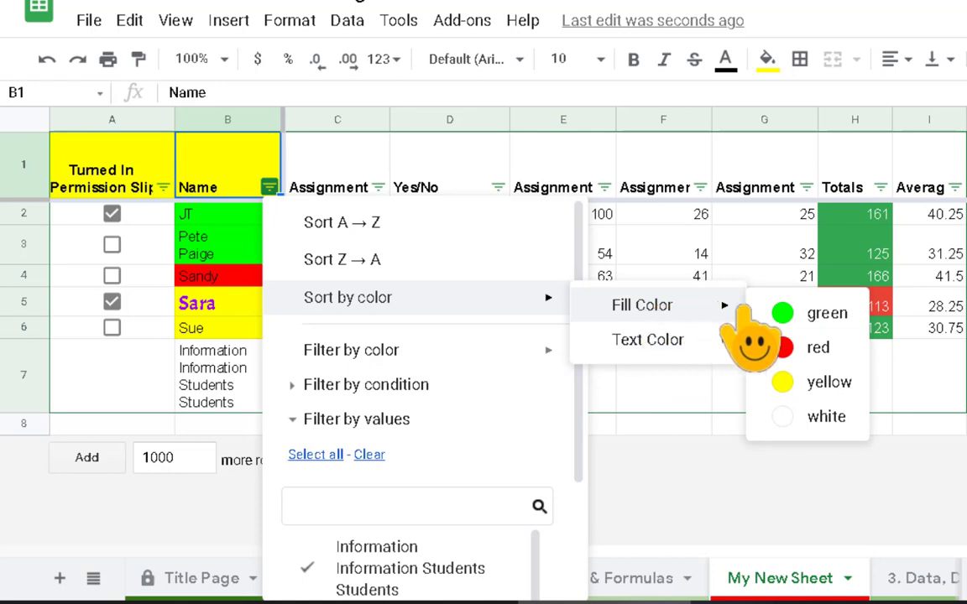
{"action": "left_click", "coordinate": [814, 353]}
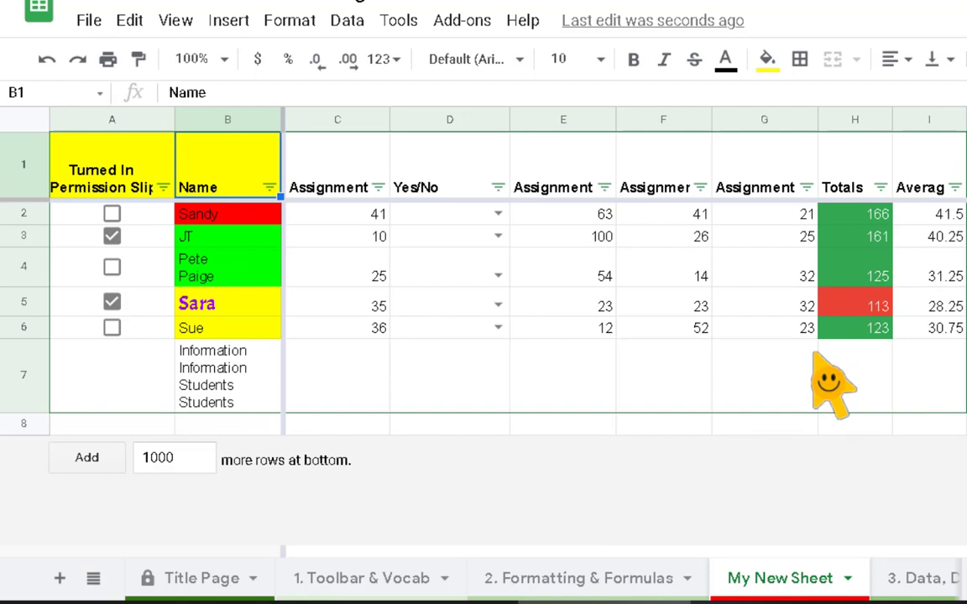
{"action": "key", "text": "ctrl+z"}
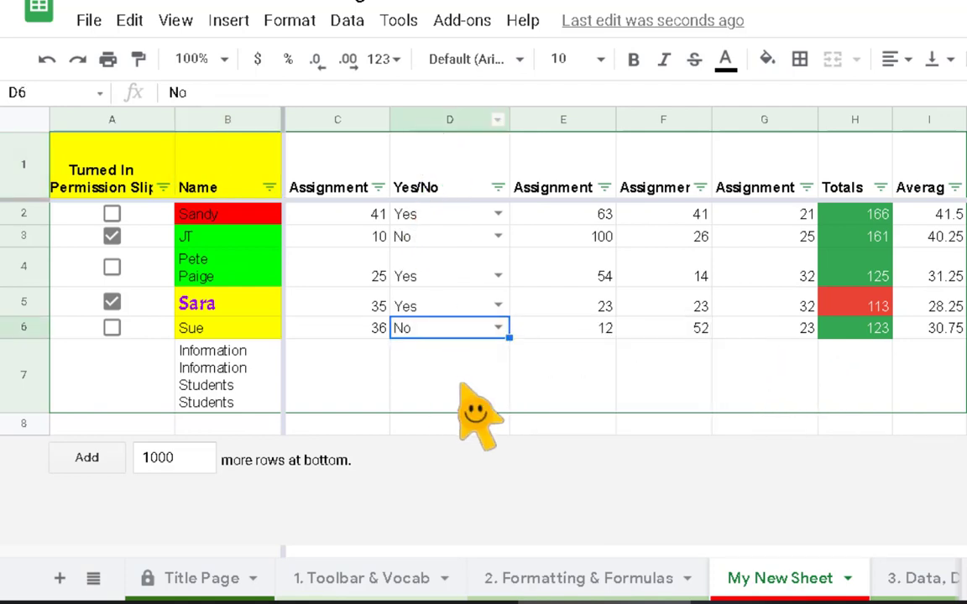
- Filter the Yes/No column by values so that only the Yes rows are shown
{"action": "left_click", "coordinate": [498, 188]}
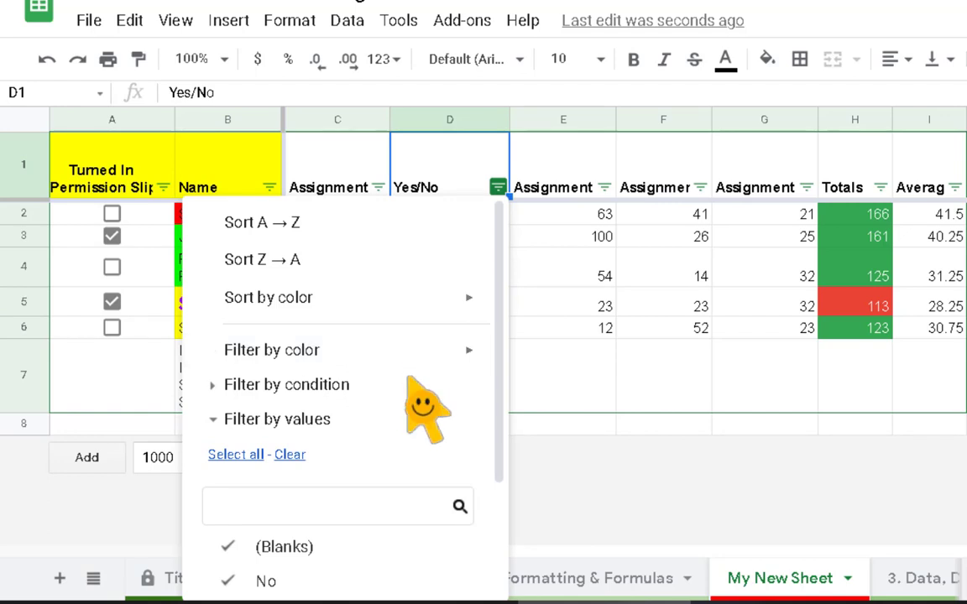
{"action": "scroll", "coordinate": [424, 407], "scroll_direction": "down", "scroll_amount": 3}
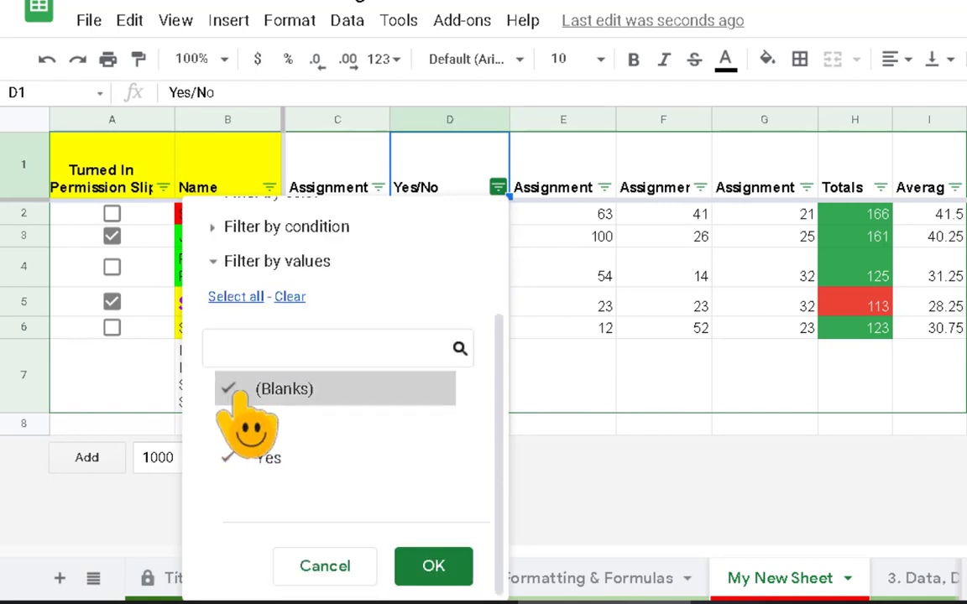
{"action": "left_click", "coordinate": [289, 296]}
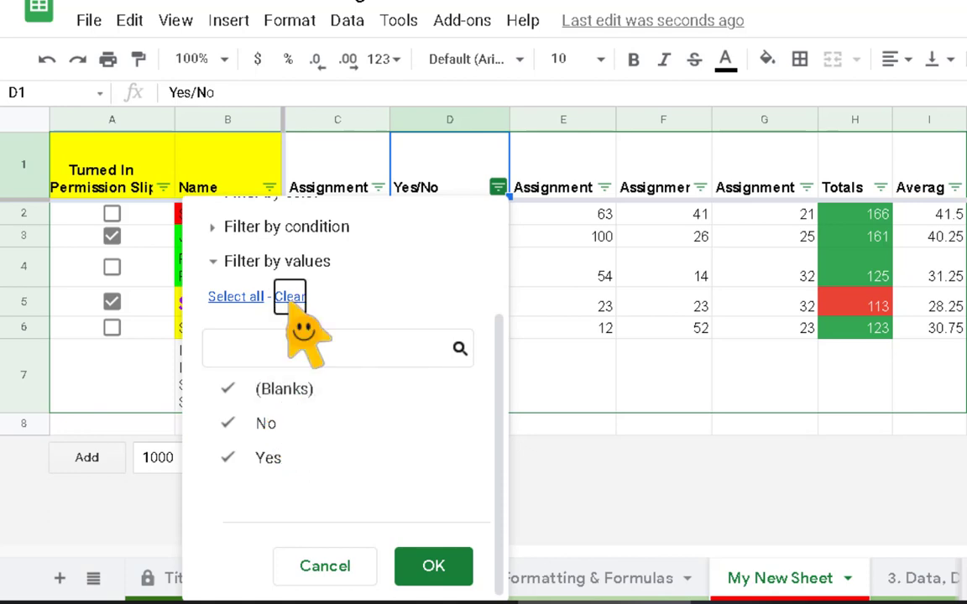
{"action": "left_click", "coordinate": [277, 460]}
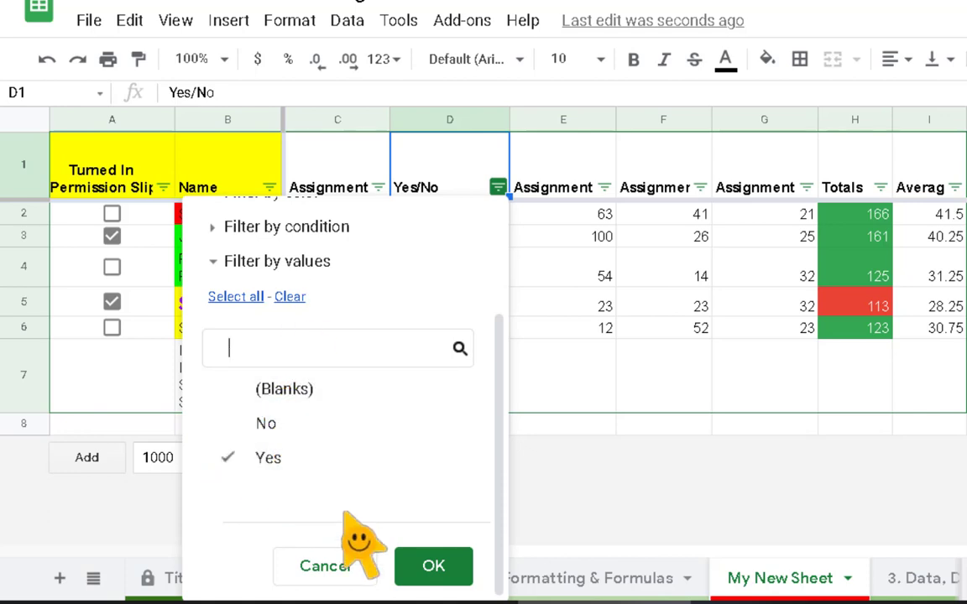
{"action": "left_click", "coordinate": [434, 567]}
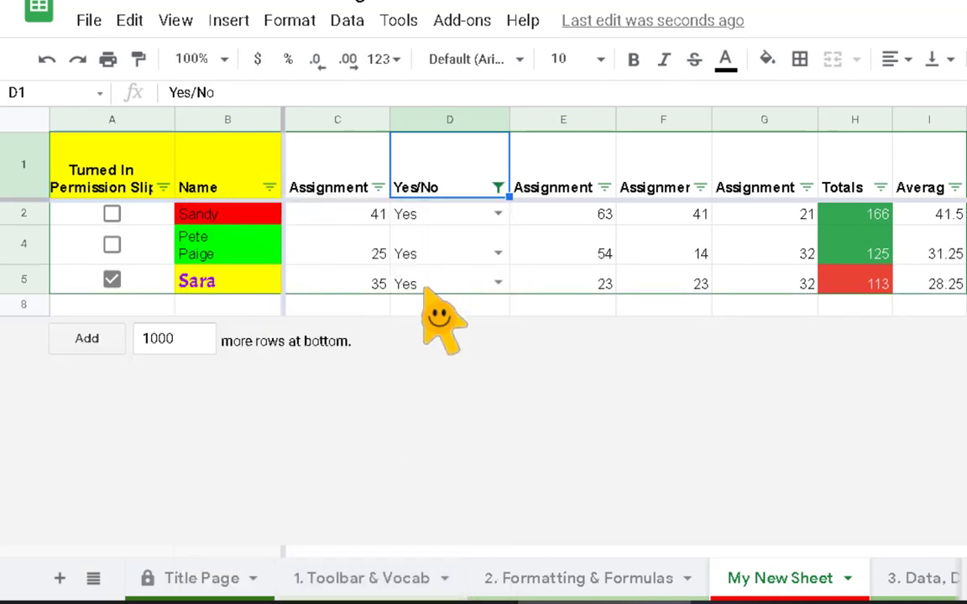
- Reselect all values in the Yes/No column's filter and turn off the gradebook's filter
{"action": "left_click", "coordinate": [498, 188]}
{"action": "scroll", "coordinate": [360, 395], "scroll_direction": "down", "scroll_amount": 2}
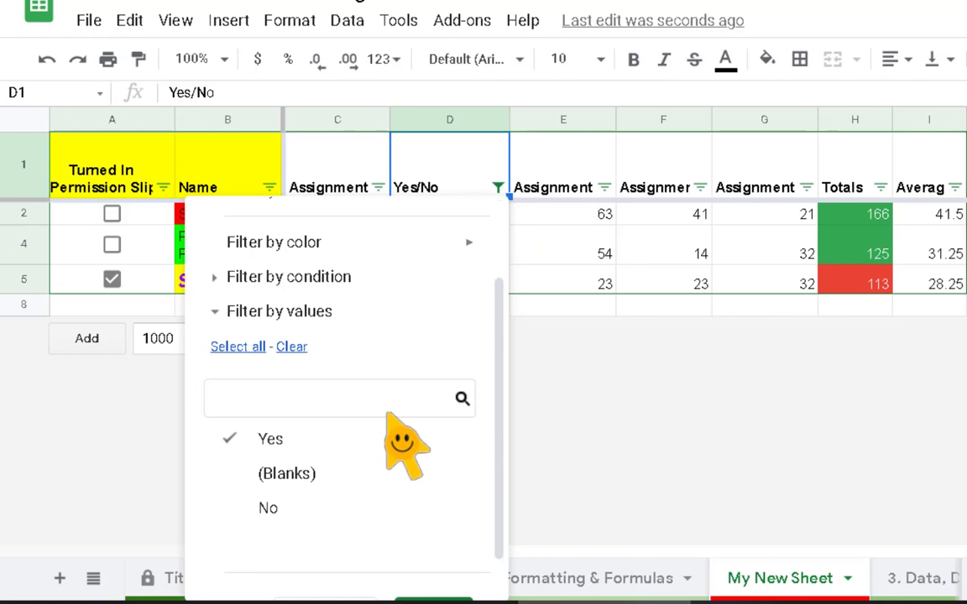
{"action": "left_click", "coordinate": [252, 346]}
{"action": "scroll", "coordinate": [336, 400], "scroll_direction": "down", "scroll_amount": 1}
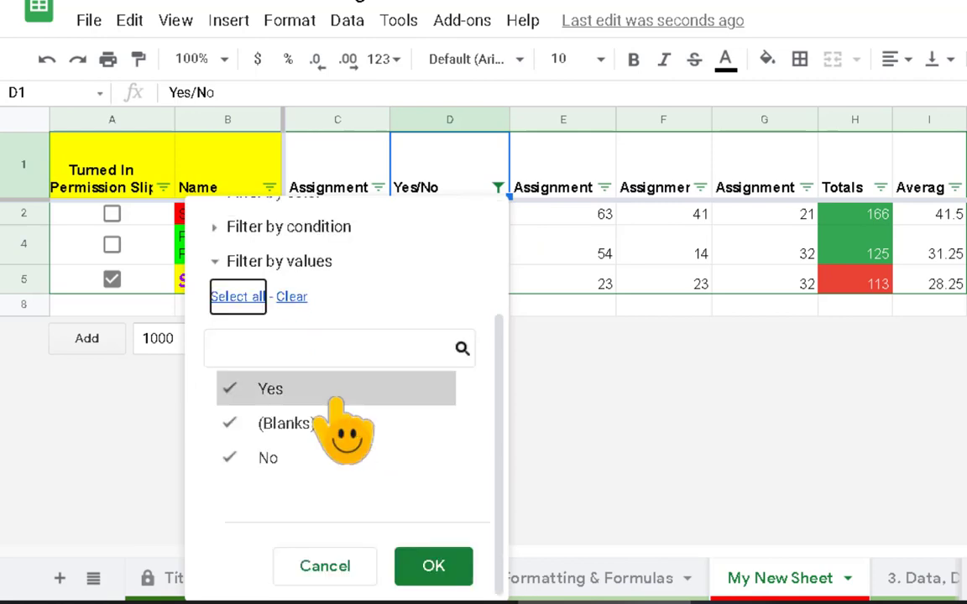
{"action": "left_click", "coordinate": [433, 566]}
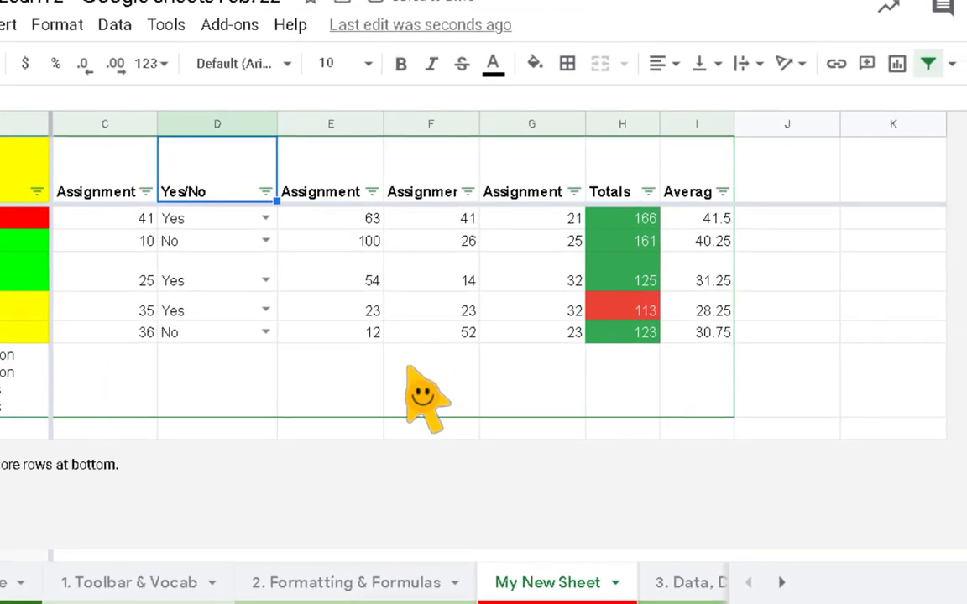
{"action": "left_click", "coordinate": [928, 63]}
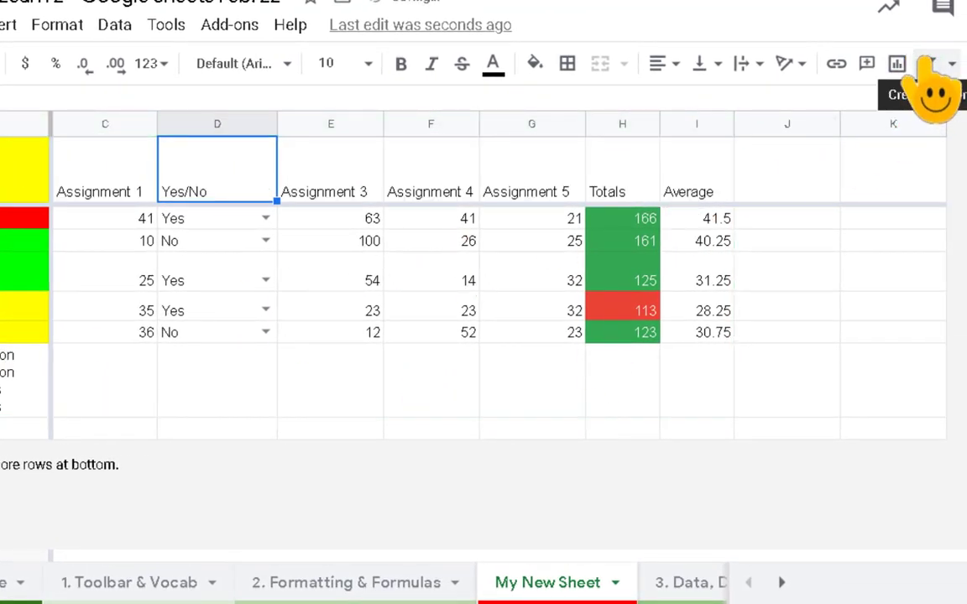
{"action": "left_click", "coordinate": [927, 64]}
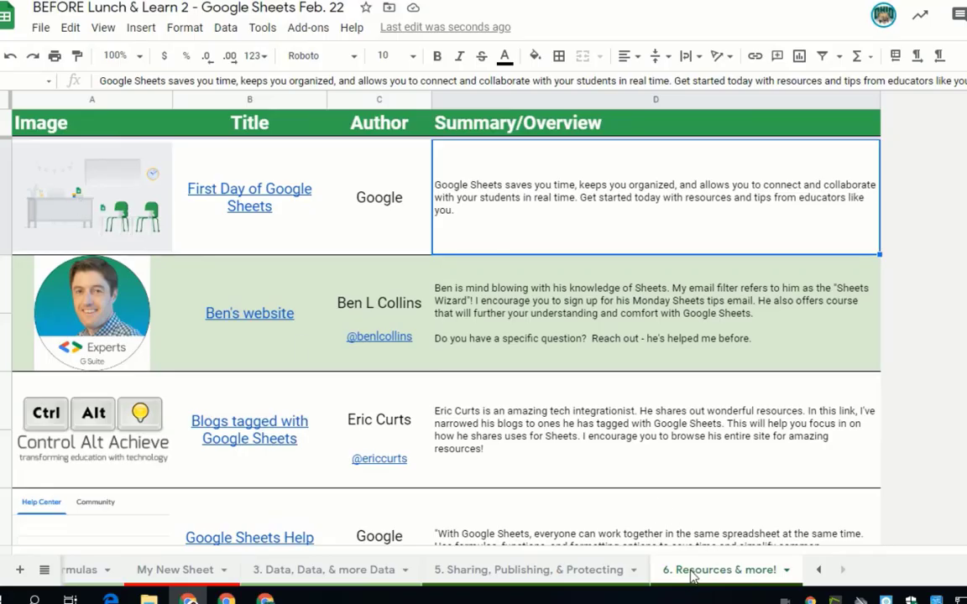
- Review the listed resources on the 6. Resources & more! sheet, including the Blogs tagged with Google Sheets link
{"action": "scroll", "coordinate": [86, 309], "scroll_direction": "down", "scroll_amount": 2}
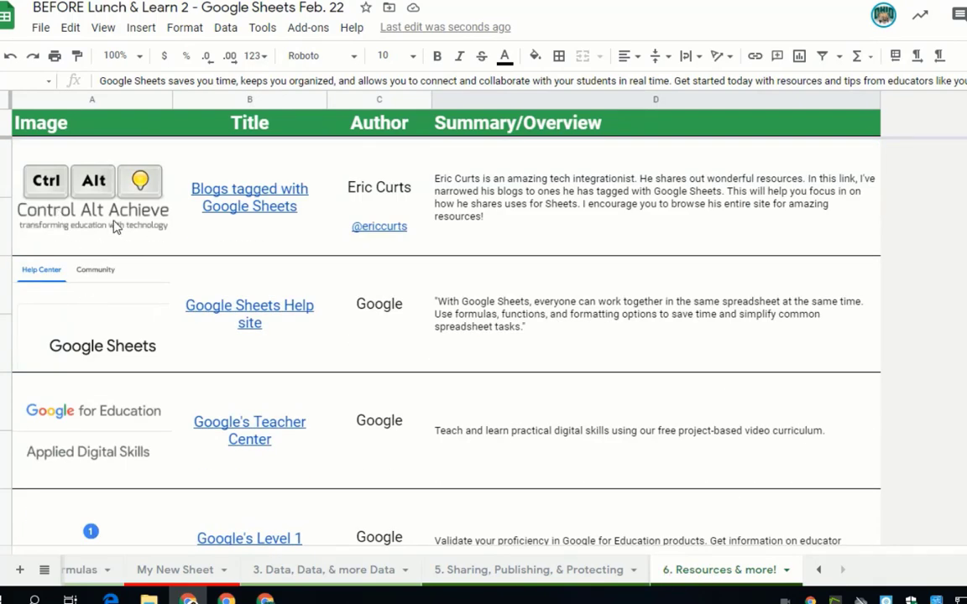
{"action": "left_click", "coordinate": [379, 187]}
{"action": "left_click", "coordinate": [592, 217]}
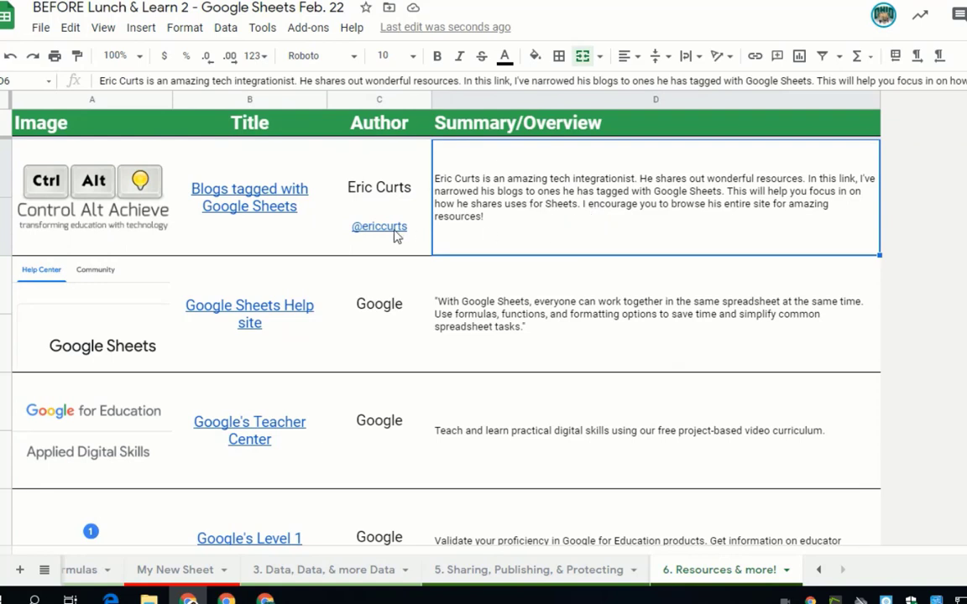
{"action": "mouse_move", "coordinate": [263, 204]}
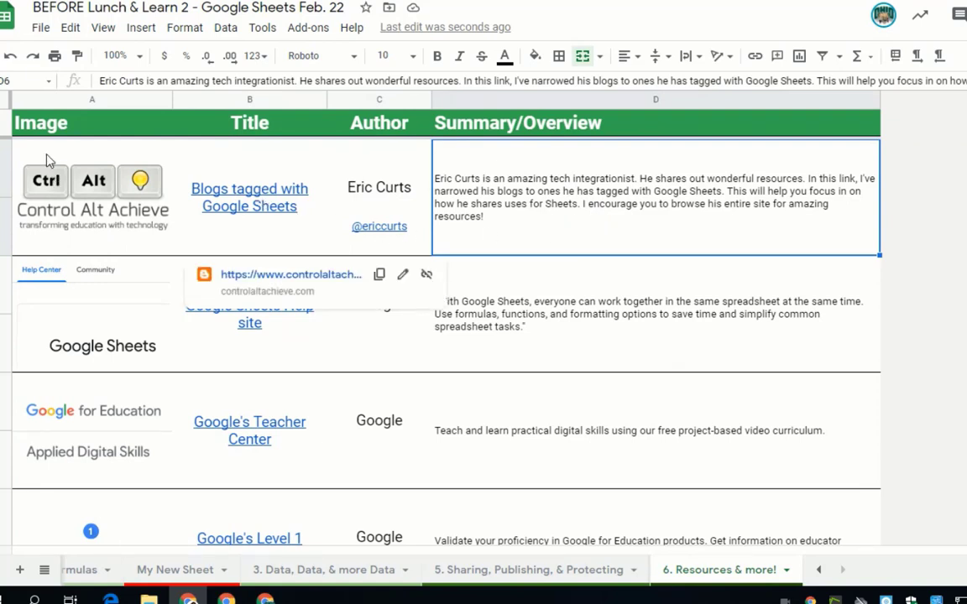
{"action": "left_click", "coordinate": [251, 197]}
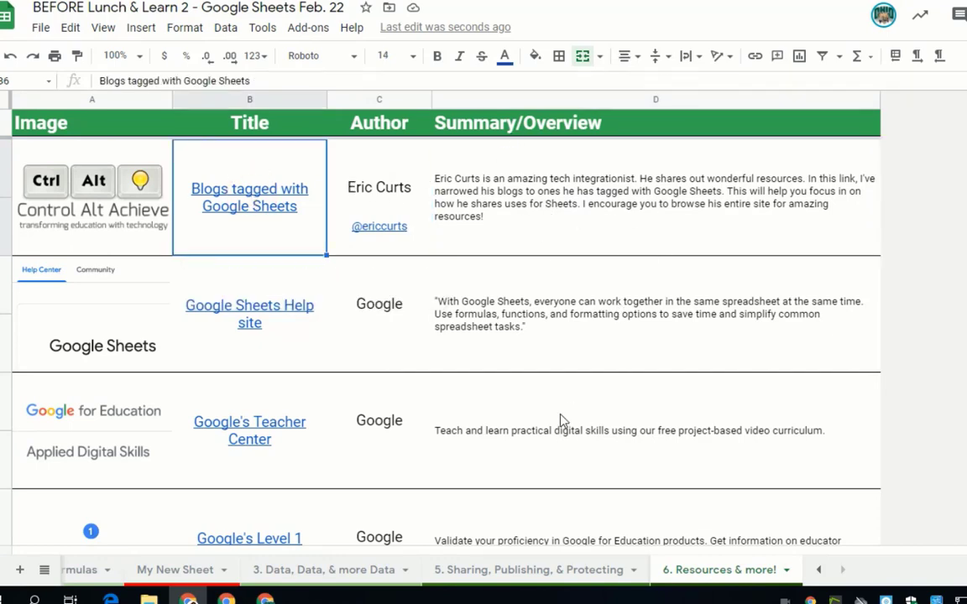
{"action": "scroll", "coordinate": [567, 418], "scroll_direction": "down", "scroll_amount": 3}
{"action": "scroll", "coordinate": [373, 230], "scroll_direction": "up", "scroll_amount": 5}
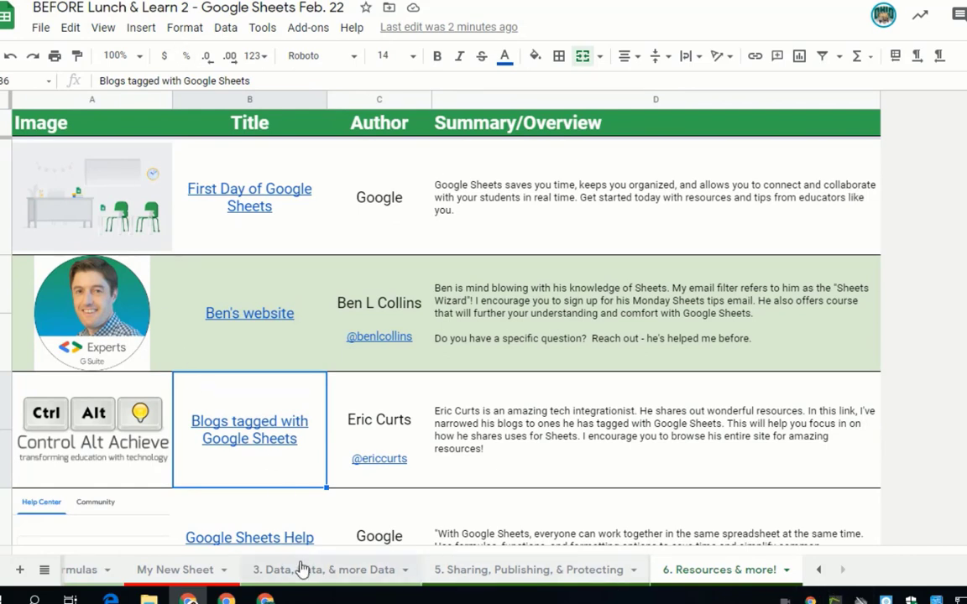
- Go to the Title Page sheet through the list of all sheets
{"action": "left_click", "coordinate": [44, 570]}
{"action": "left_click", "coordinate": [84, 391]}
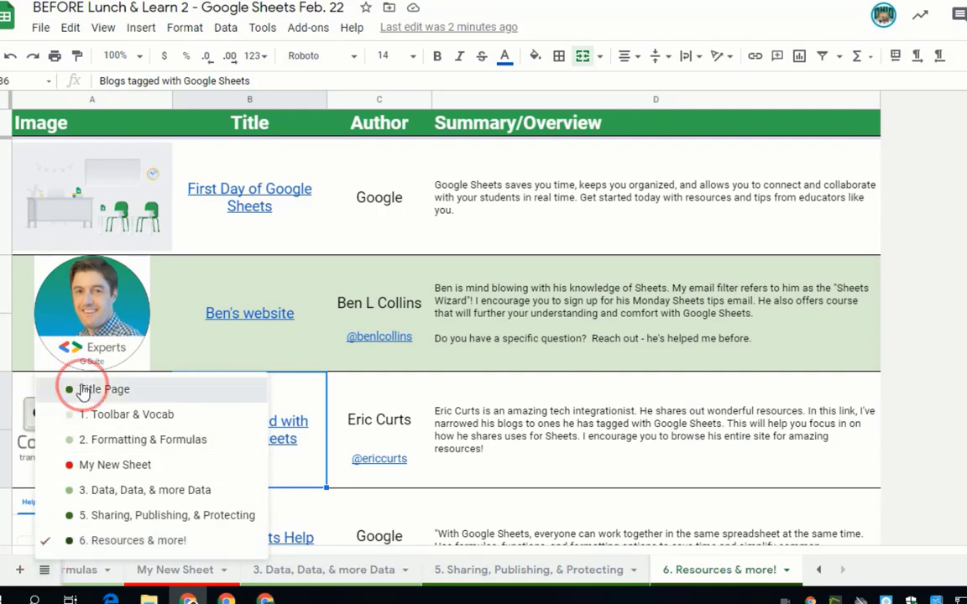